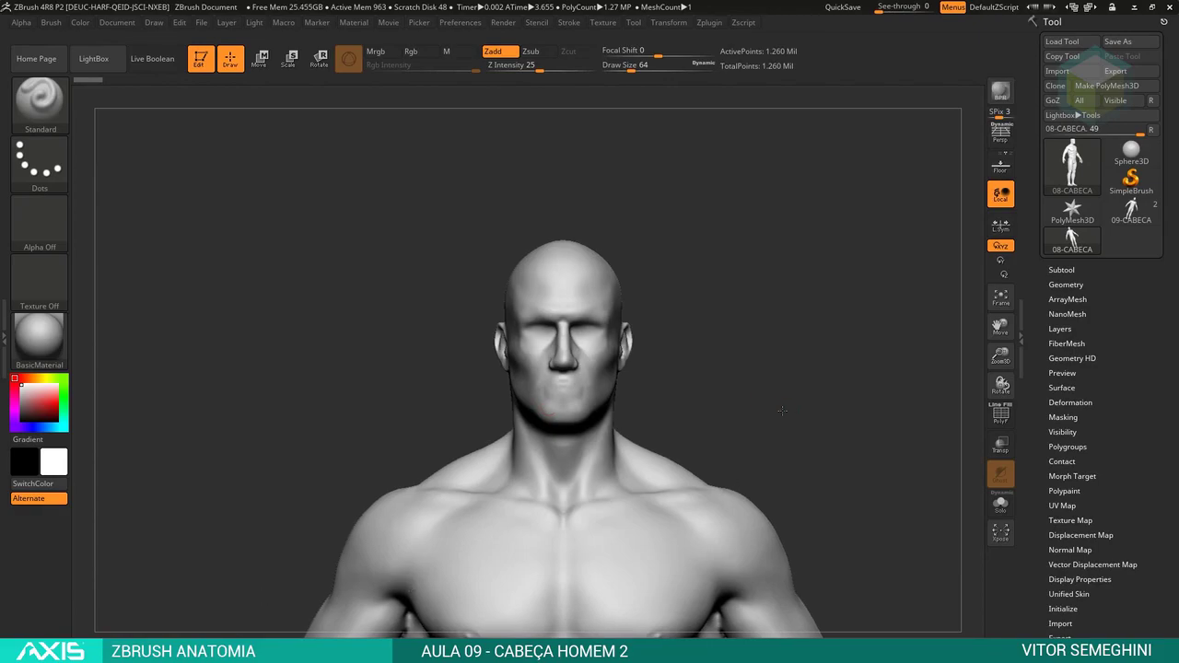
Inspect the head sculpt from full-body, three-quarter, side and front views.
{"action": "mouse_move", "coordinate": [788, 409]}
{"action": "left_mouse_down", "text": "alt"}
{"action": "mouse_move", "coordinate": [767, 409]}
{"action": "mouse_move", "coordinate": [764, 197]}
{"action": "mouse_move", "coordinate": [645, 303]}
{"action": "left_mouse_up", "text": "alt"}
{"action": "key", "text": "f"}
{"action": "left_click_drag", "start_coordinate": [593, 245], "coordinate": [731, 311], "text": "alt"}
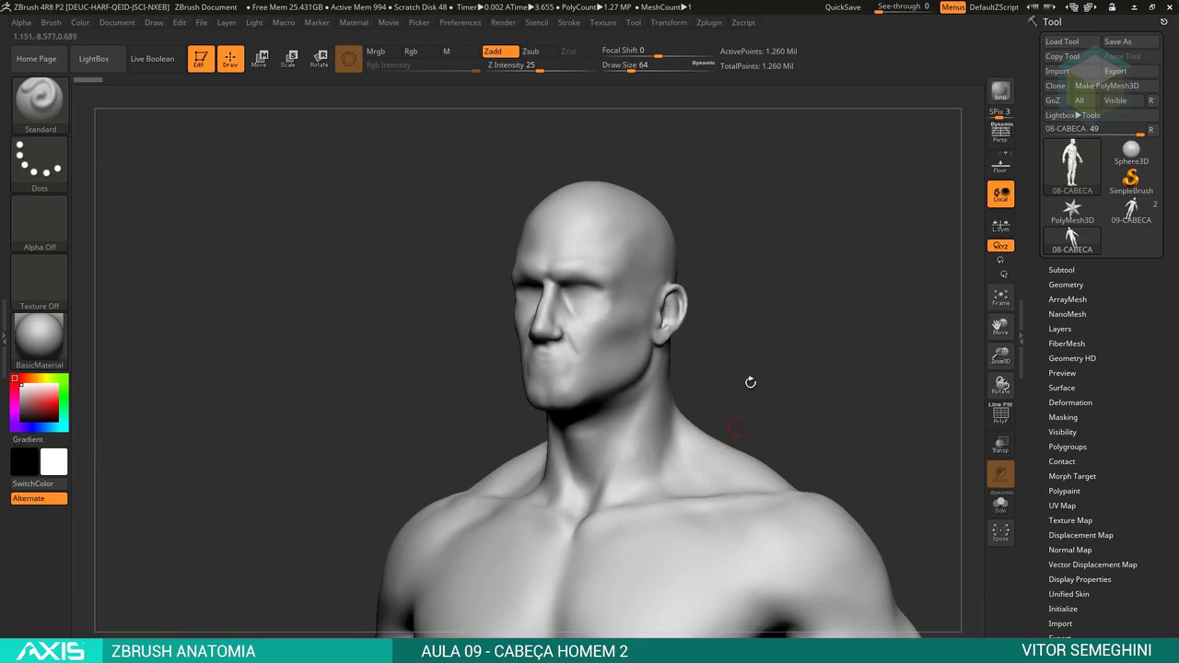
{"action": "mouse_move", "coordinate": [747, 375]}
{"action": "left_mouse_down", "text": "shift"}
{"action": "mouse_move", "coordinate": [758, 342]}
{"action": "mouse_move", "coordinate": [768, 362]}
{"action": "left_mouse_up", "text": "shift"}
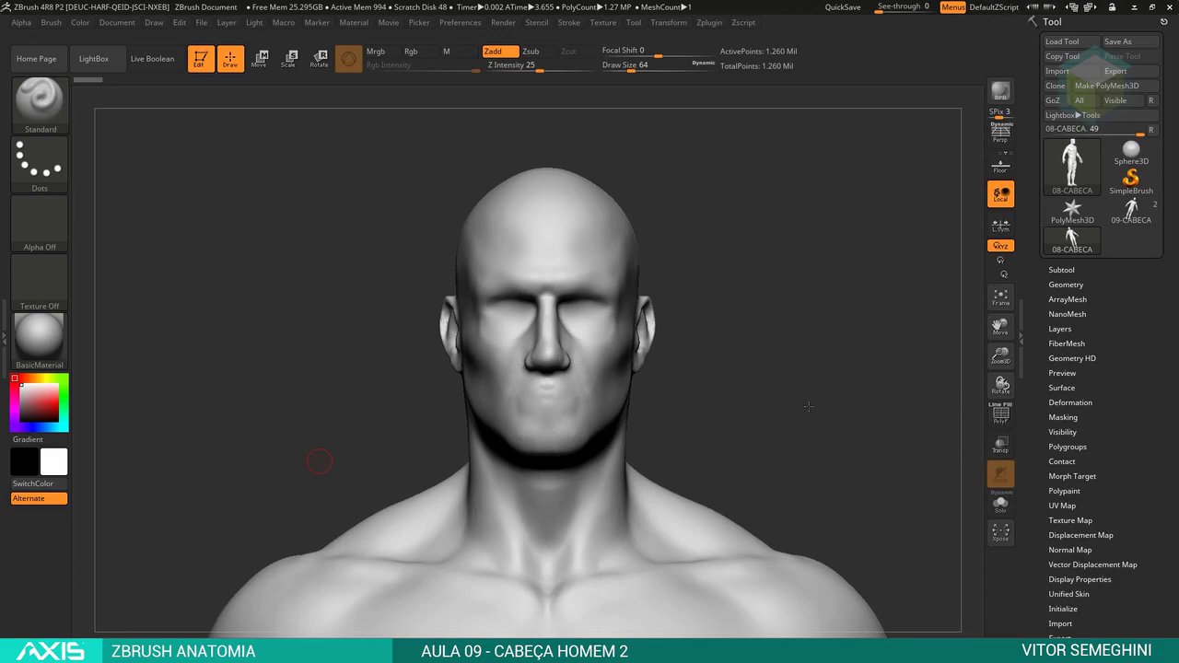
{"action": "left_click_drag", "start_coordinate": [808, 407], "coordinate": [788, 408]}
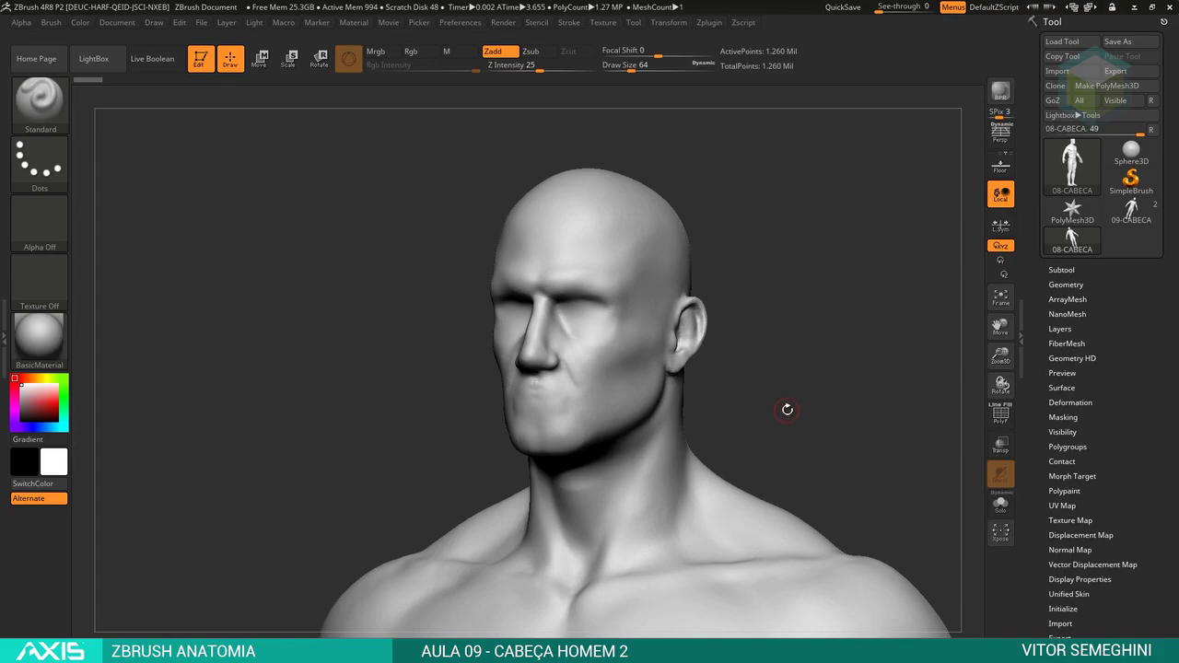
{"action": "left_click_drag", "start_coordinate": [788, 409], "coordinate": [797, 402]}
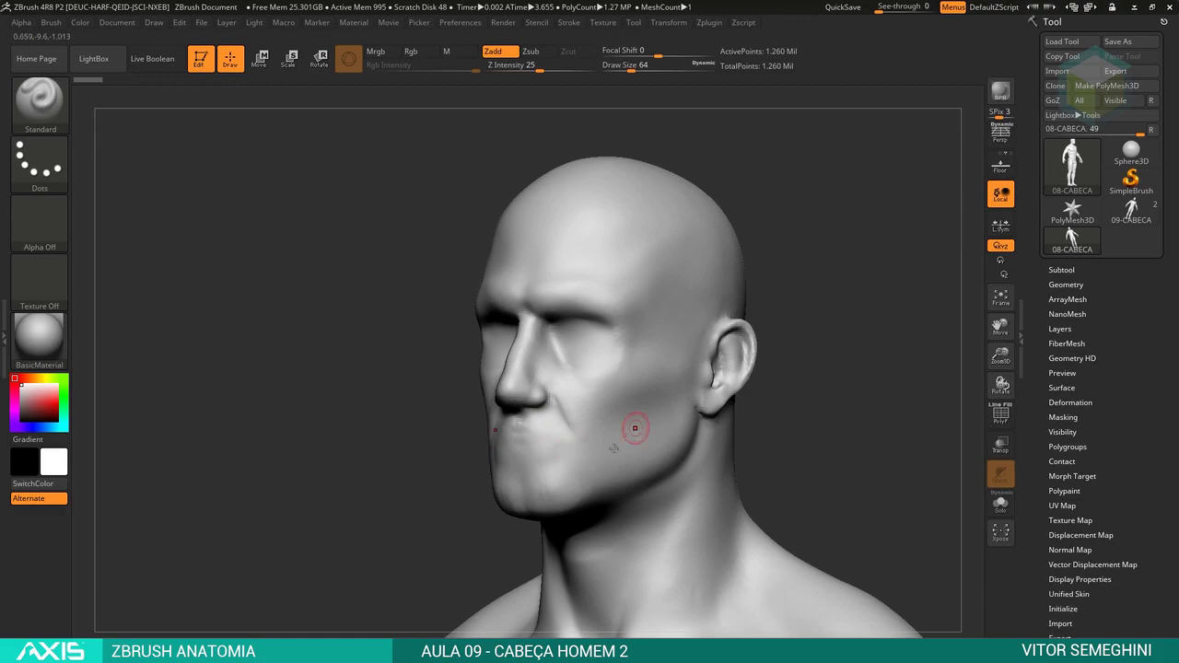
{"action": "left_click_drag", "start_coordinate": [710, 434], "coordinate": [722, 449], "text": "shift"}
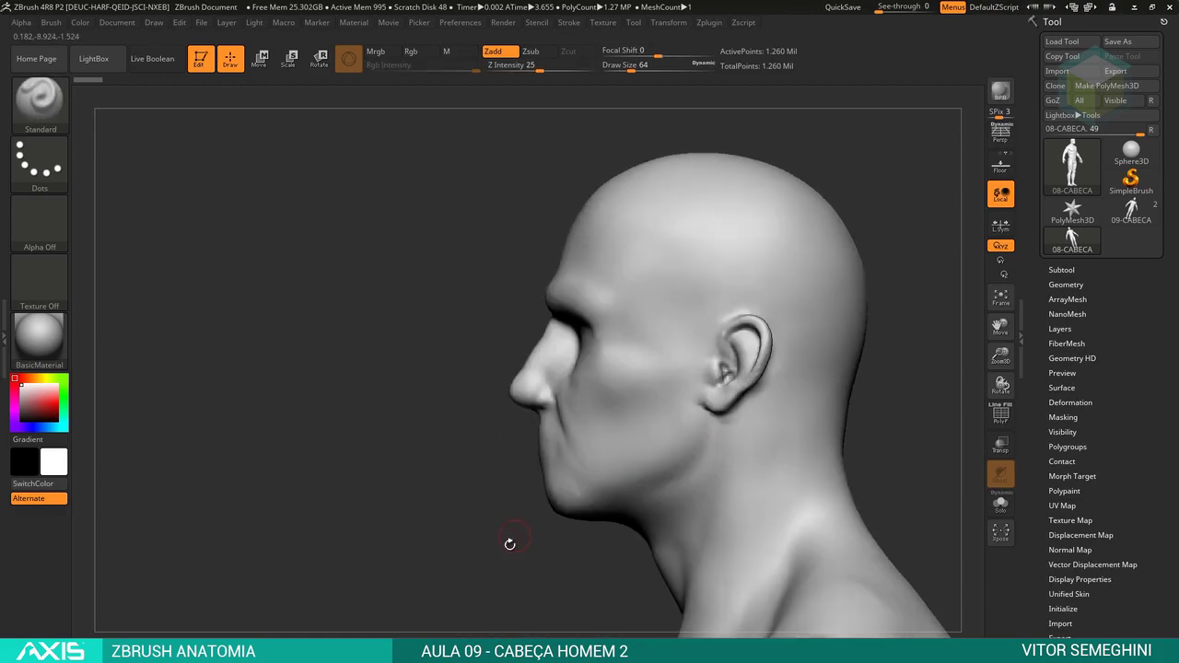
{"action": "left_click_drag", "start_coordinate": [508, 544], "coordinate": [575, 553], "text": "shift"}
{"action": "right_click_drag", "start_coordinate": [575, 552], "coordinate": [602, 472], "text": "ctrl"}
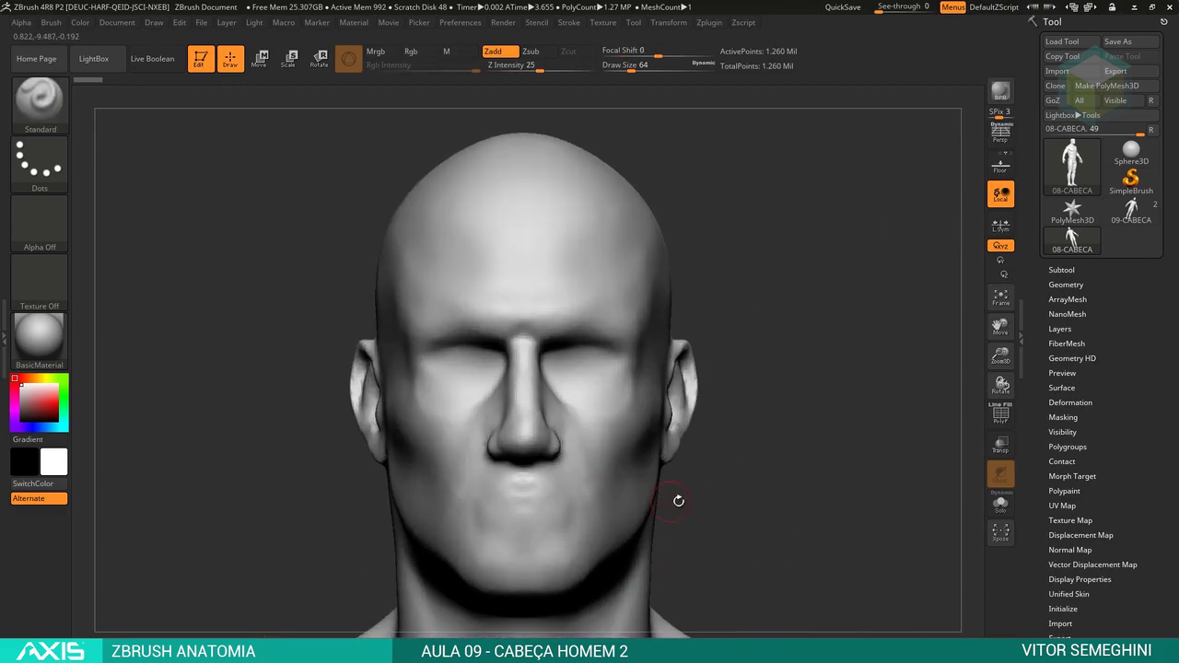
{"action": "right_click_drag", "start_coordinate": [678, 500], "coordinate": [668, 474], "text": "ctrl"}
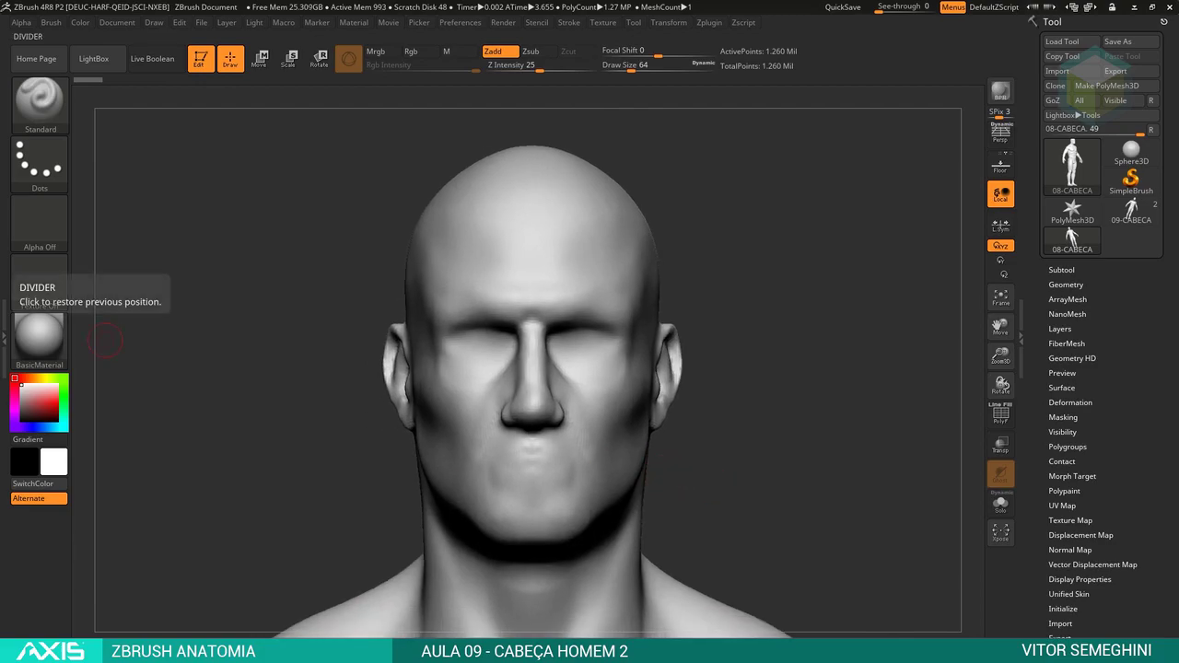
Trace the nose-to-mouth cheek fold on the Pinterest reference photo, then return to ZBrush.
{"action": "key", "text": "alt+Tab"}
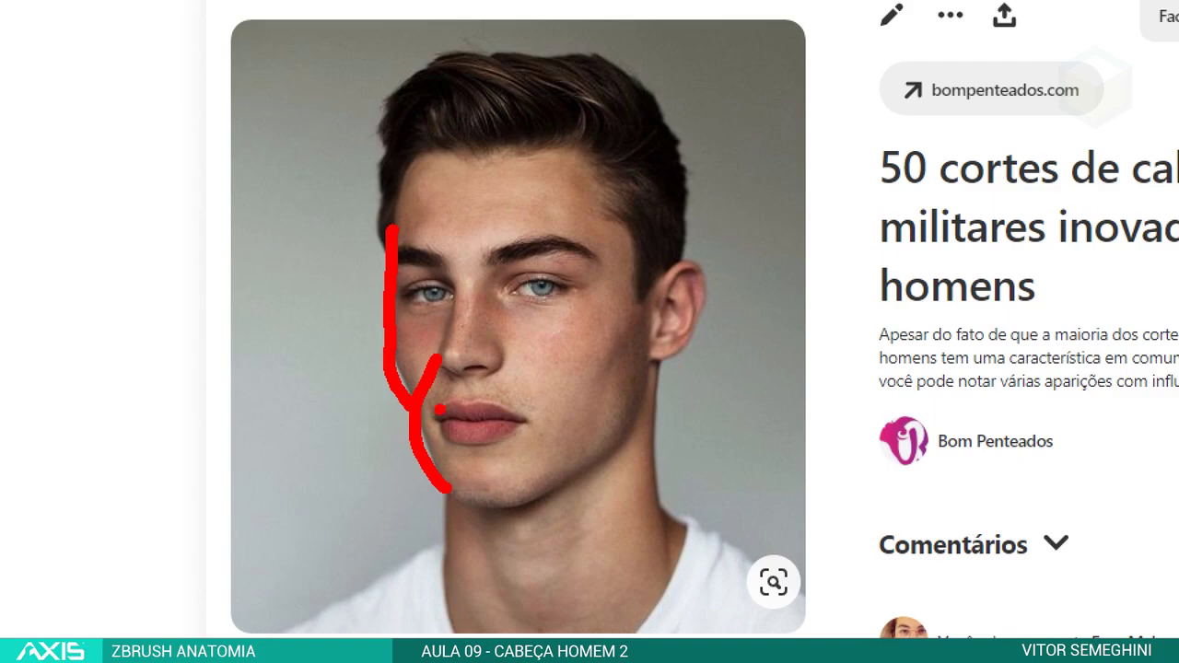
{"action": "left_click_drag", "start_coordinate": [508, 341], "coordinate": [504, 373]}
{"action": "mouse_move", "coordinate": [520, 346]}
{"action": "left_mouse_down"}
{"action": "mouse_move", "coordinate": [522, 376]}
{"action": "mouse_move", "coordinate": [545, 407]}
{"action": "left_mouse_up"}
{"action": "left_click_drag", "start_coordinate": [549, 387], "coordinate": [552, 438]}
{"action": "key", "text": "alt+Tab"}
Set the brush size to about 163 and undo the round cheek bulges.
{"action": "left_click_drag", "start_coordinate": [793, 396], "coordinate": [838, 380]}
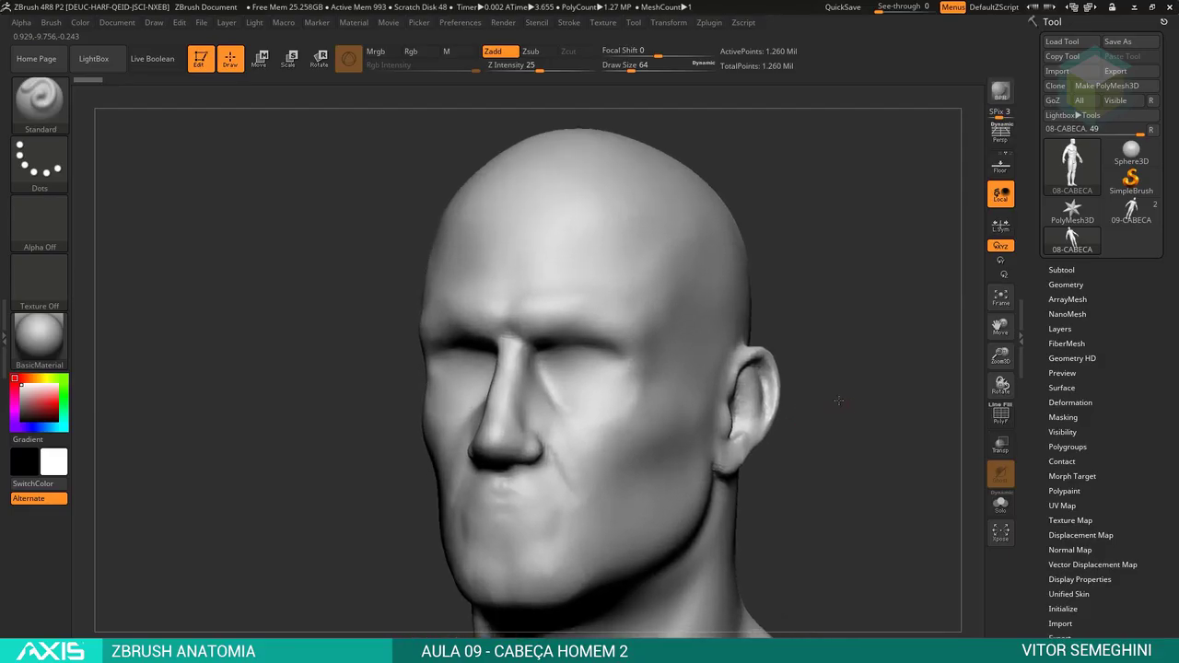
{"action": "key", "text": "space"}
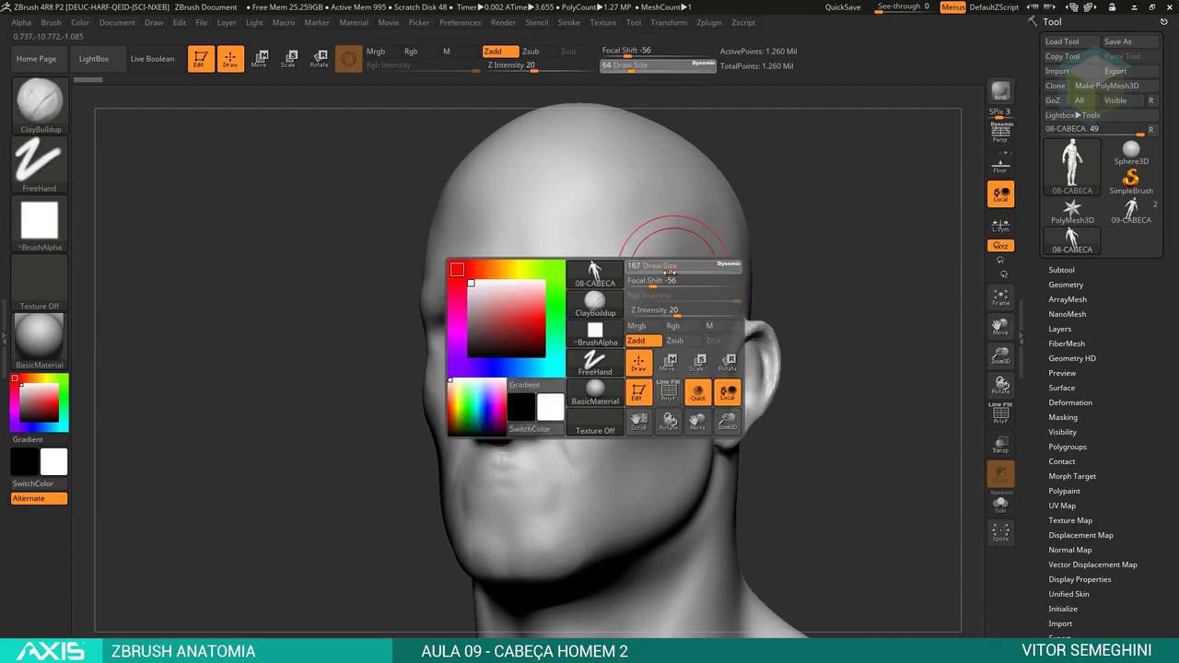
{"action": "mouse_move", "coordinate": [670, 237]}
{"action": "left_mouse_down"}
{"action": "mouse_move", "coordinate": [588, 371]}
{"action": "mouse_move", "coordinate": [612, 365]}
{"action": "mouse_move", "coordinate": [615, 321]}
{"action": "left_mouse_up"}
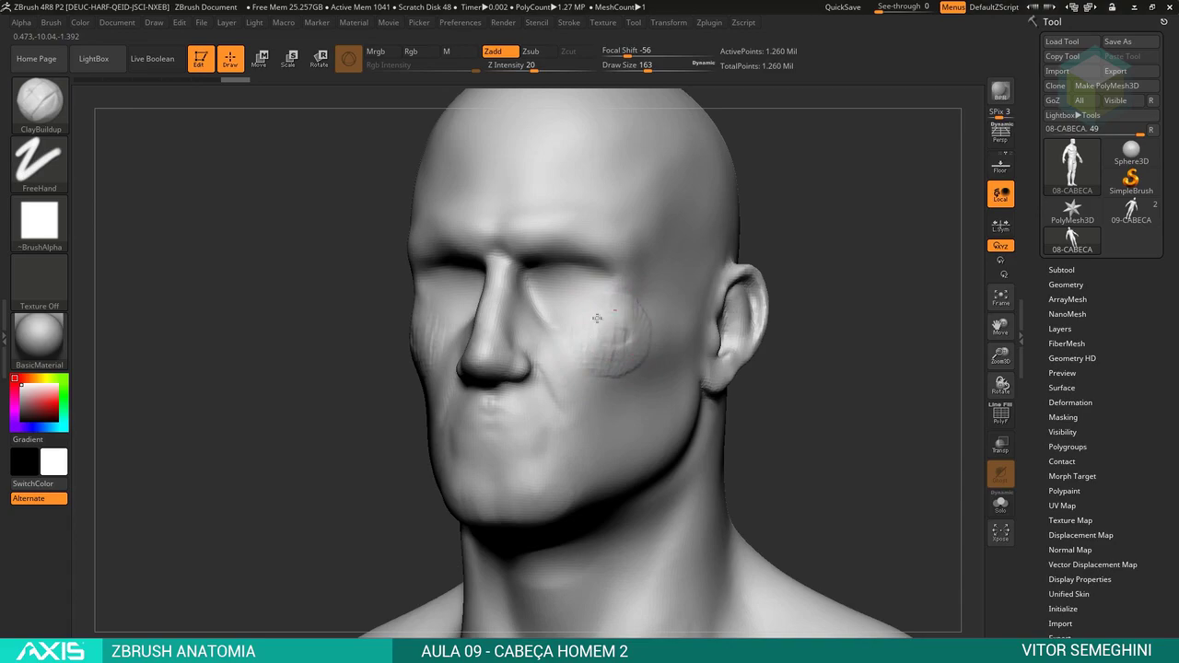
{"action": "key", "text": "ctrl"}
{"action": "key", "text": "ctrl+z"}
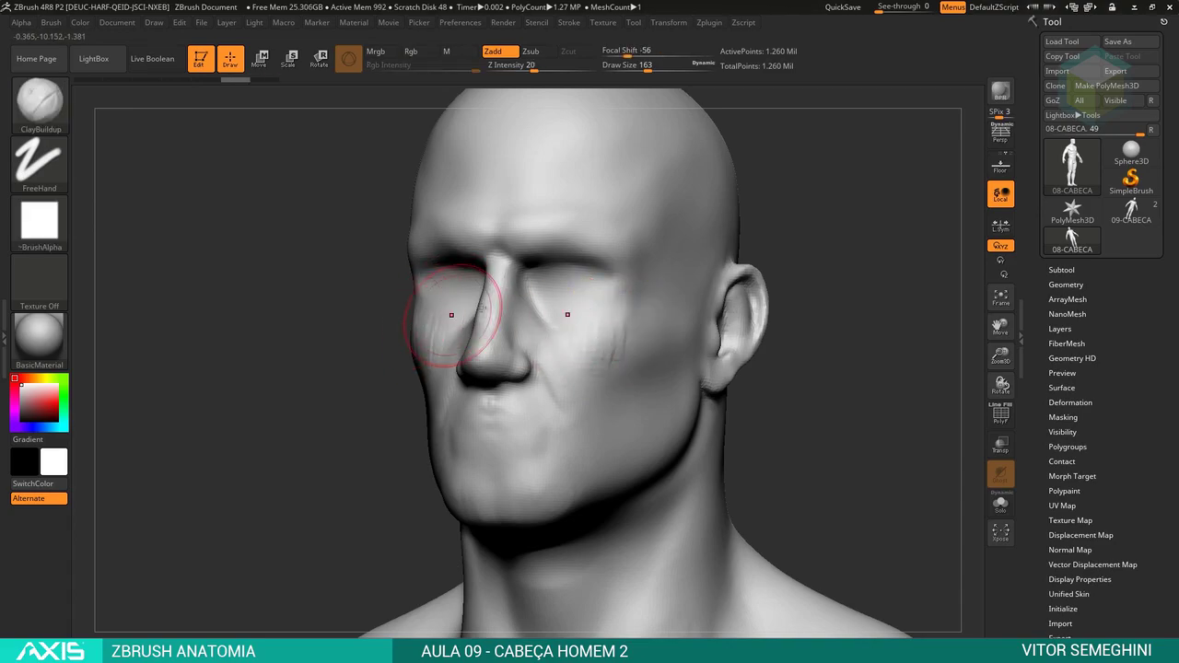
Enlarge the brush to about 202 and sculpt crease strokes on both cheeks.
{"action": "mouse_move", "coordinate": [632, 336]}
{"action": "left_mouse_down"}
{"action": "mouse_move", "coordinate": [634, 320]}
{"action": "mouse_move", "coordinate": [617, 386]}
{"action": "left_mouse_up"}
{"action": "key", "text": "space"}
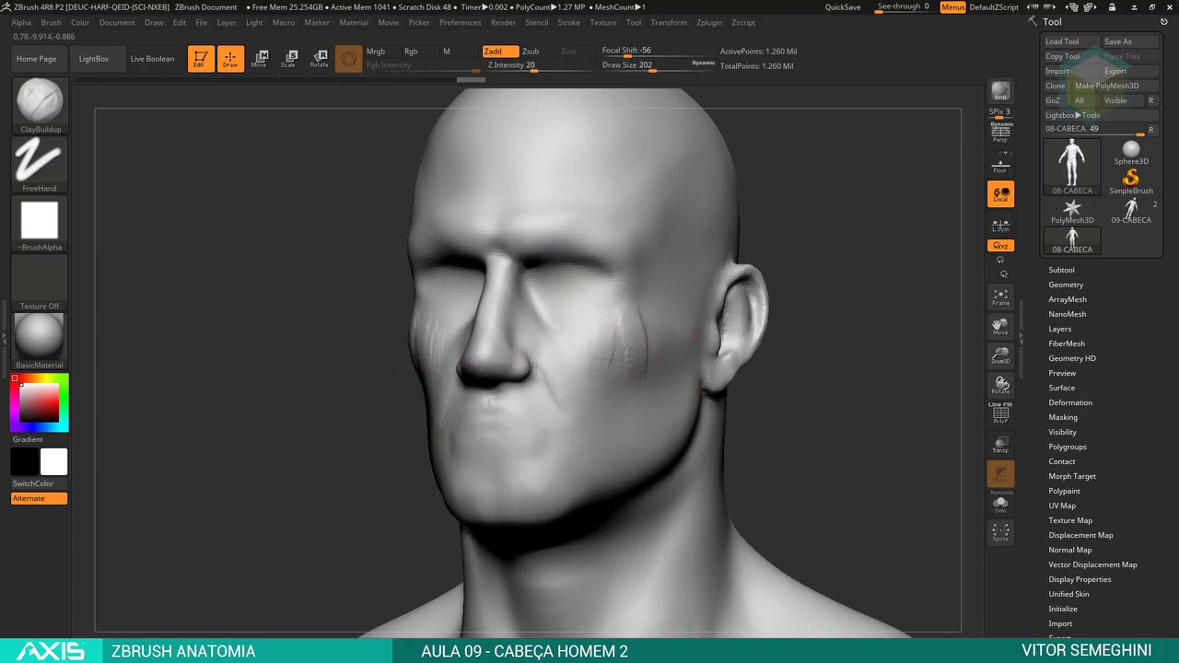
{"action": "left_click_drag", "start_coordinate": [658, 352], "coordinate": [613, 396]}
{"action": "mouse_move", "coordinate": [644, 356]}
{"action": "left_mouse_down"}
{"action": "mouse_move", "coordinate": [605, 387]}
{"action": "mouse_move", "coordinate": [646, 379]}
{"action": "mouse_move", "coordinate": [617, 414]}
{"action": "left_mouse_up"}
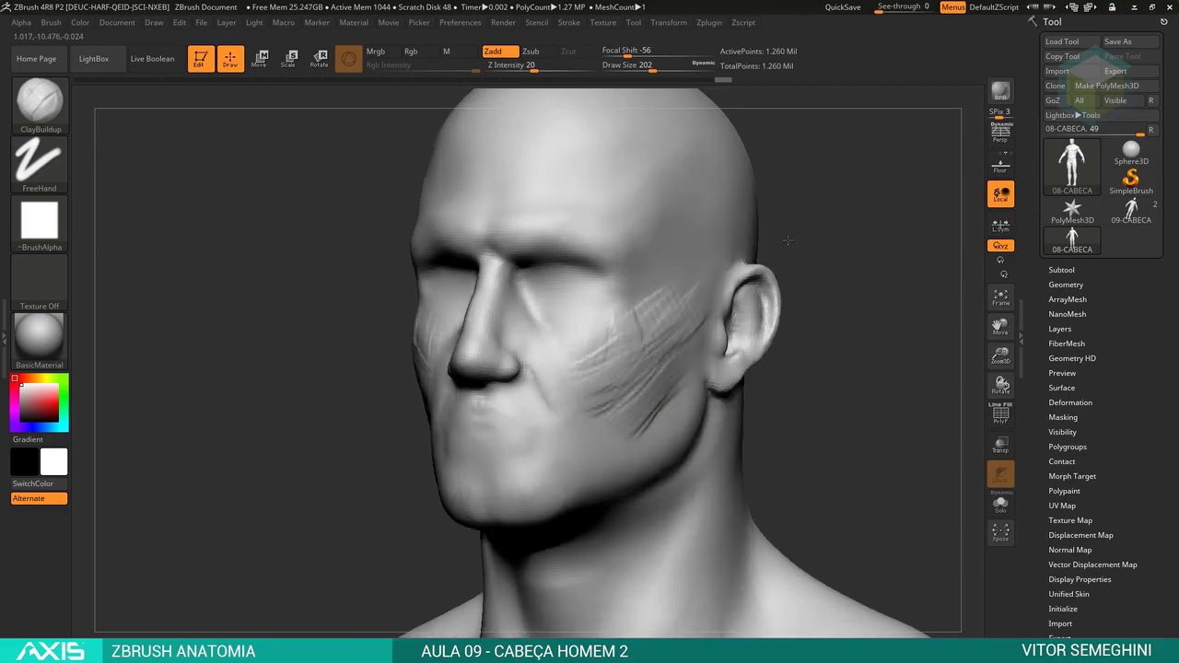
{"action": "right_click_drag", "start_coordinate": [650, 310], "coordinate": [640, 315]}
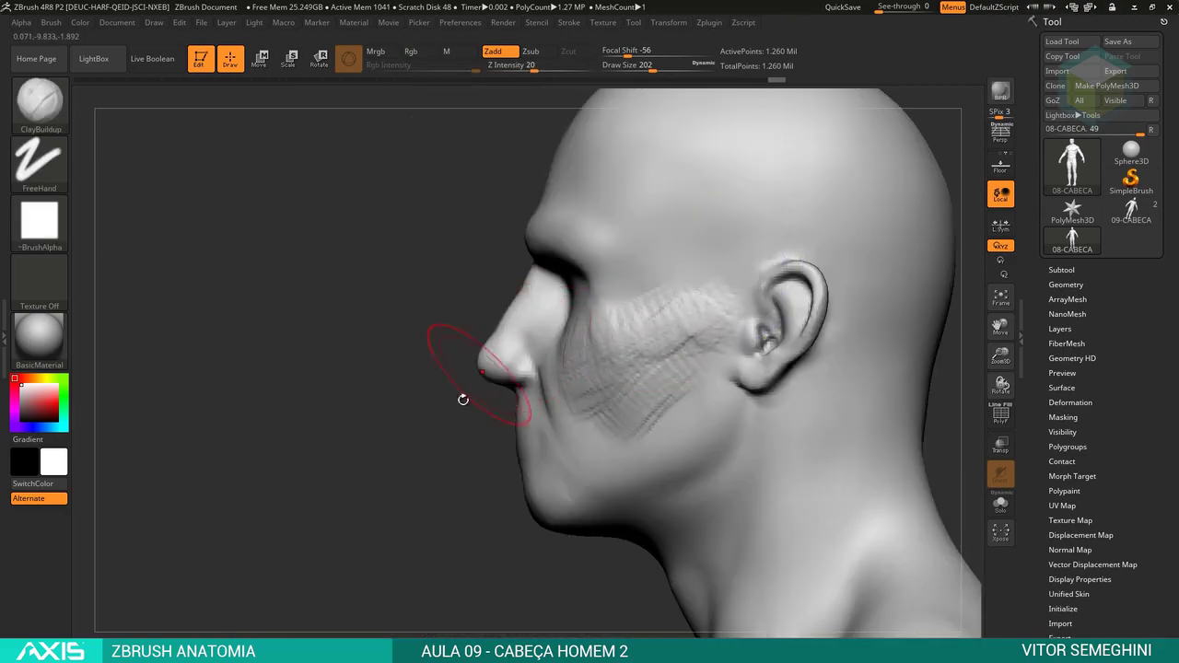
Smooth away the cheek creases and sculpt new crease strokes on the cheek.
{"action": "right_click_drag", "start_coordinate": [461, 400], "coordinate": [635, 387]}
{"action": "left_click_drag", "start_coordinate": [635, 387], "coordinate": [660, 322], "text": "shift"}
{"action": "left_click_drag", "start_coordinate": [528, 335], "coordinate": [530, 394]}
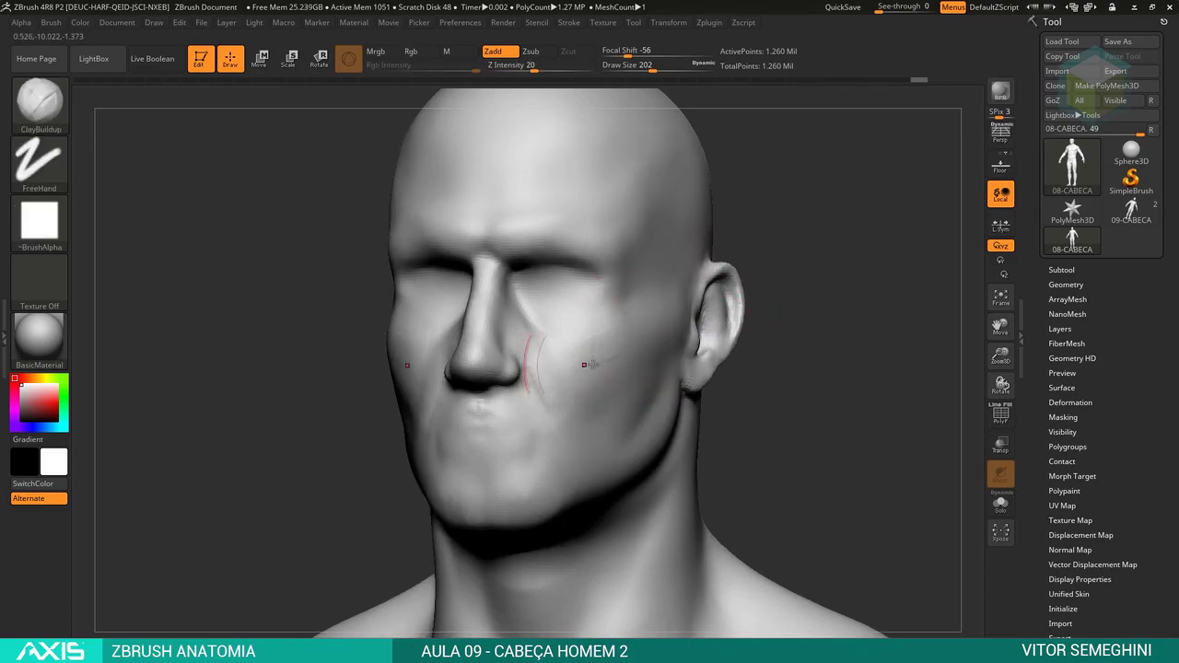
{"action": "left_click_drag", "start_coordinate": [581, 281], "coordinate": [544, 388]}
{"action": "right_click_drag", "start_coordinate": [599, 350], "coordinate": [587, 396]}
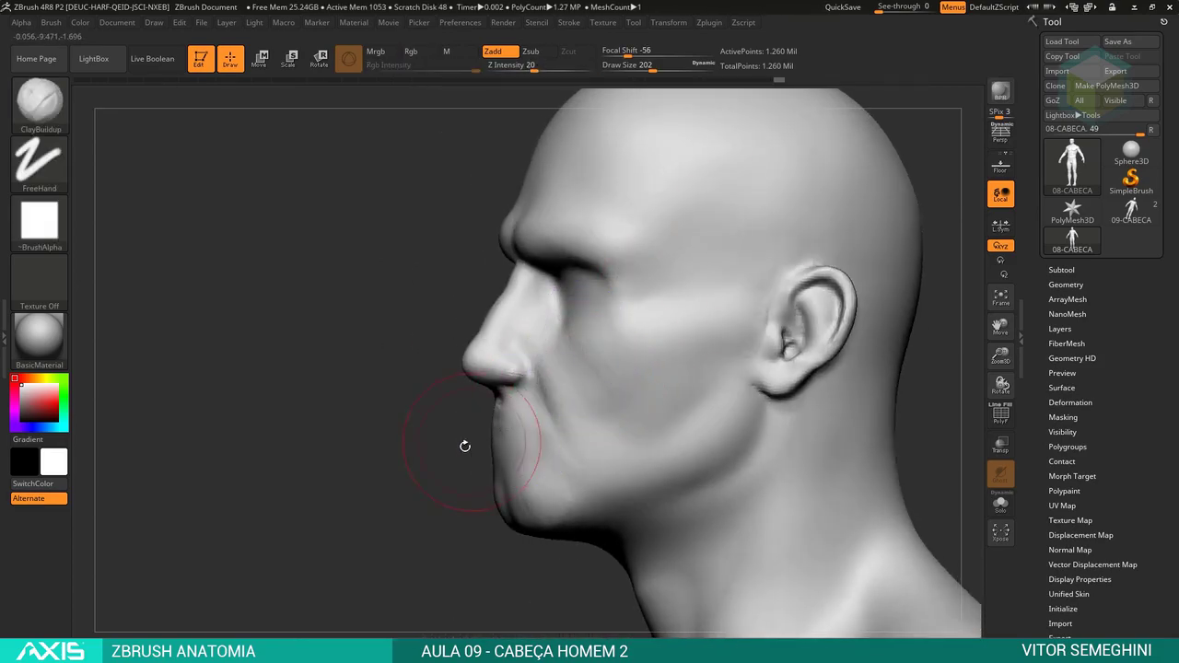
Shrink the brush to about 163 and sculpt textured strokes on both cheeks.
{"action": "right_click_drag", "start_coordinate": [463, 442], "coordinate": [574, 341]}
{"action": "key", "text": "bracketleft"}
{"action": "mouse_move", "coordinate": [553, 324]}
{"action": "left_mouse_down"}
{"action": "mouse_move", "coordinate": [581, 433]}
{"action": "mouse_move", "coordinate": [548, 359]}
{"action": "mouse_move", "coordinate": [569, 345]}
{"action": "mouse_move", "coordinate": [564, 406]}
{"action": "left_mouse_up"}
{"action": "key", "text": "shift"}
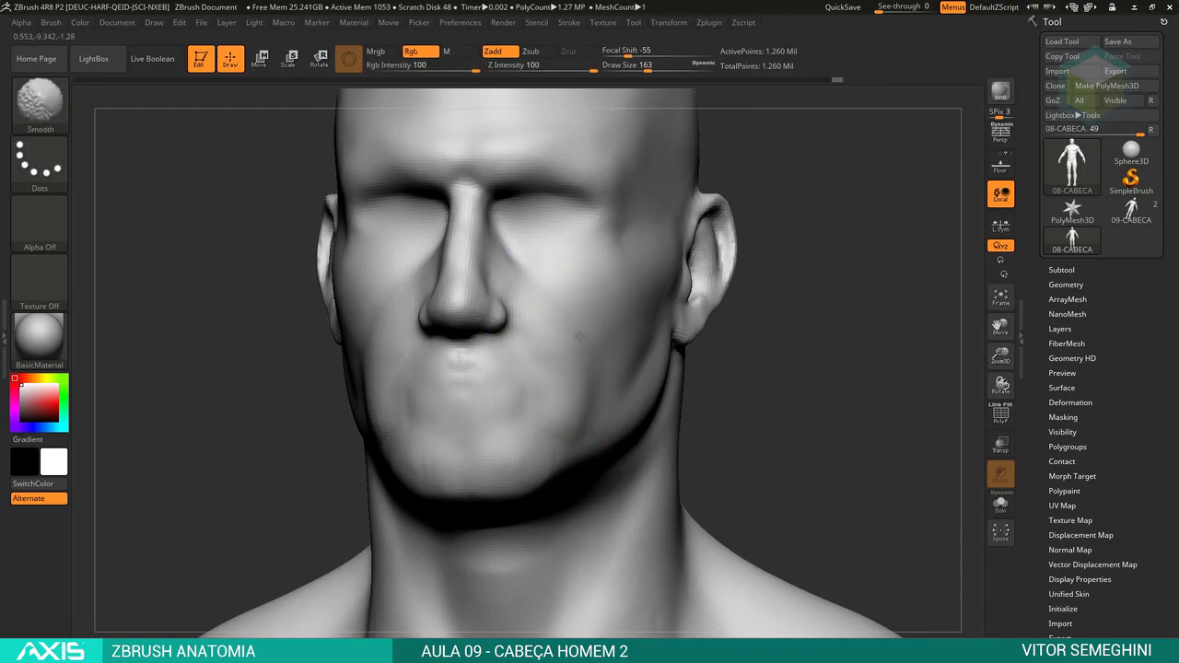
Smooth the cheek texture, then build up clay on the cheek with a 167-size brush.
{"action": "mouse_move", "coordinate": [574, 414]}
{"action": "right_mouse_down"}
{"action": "mouse_move", "coordinate": [723, 348]}
{"action": "mouse_move", "coordinate": [789, 377]}
{"action": "right_mouse_up"}
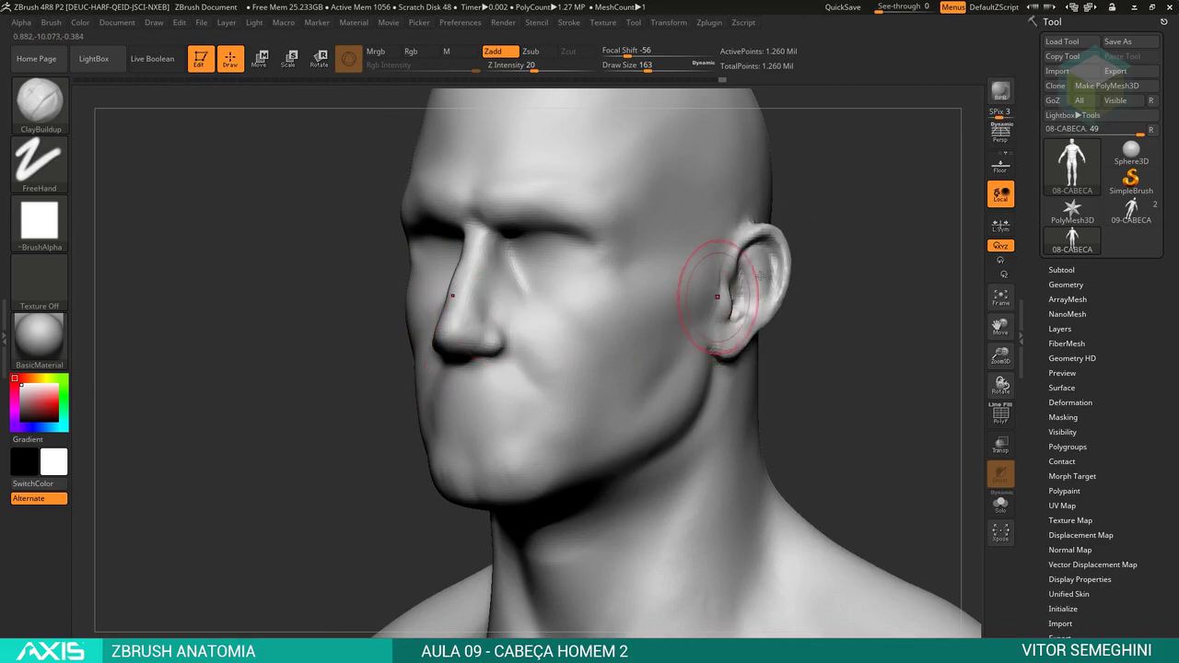
{"action": "key", "text": "space"}
{"action": "right_click_drag", "start_coordinate": [723, 294], "coordinate": [825, 256], "text": "shift"}
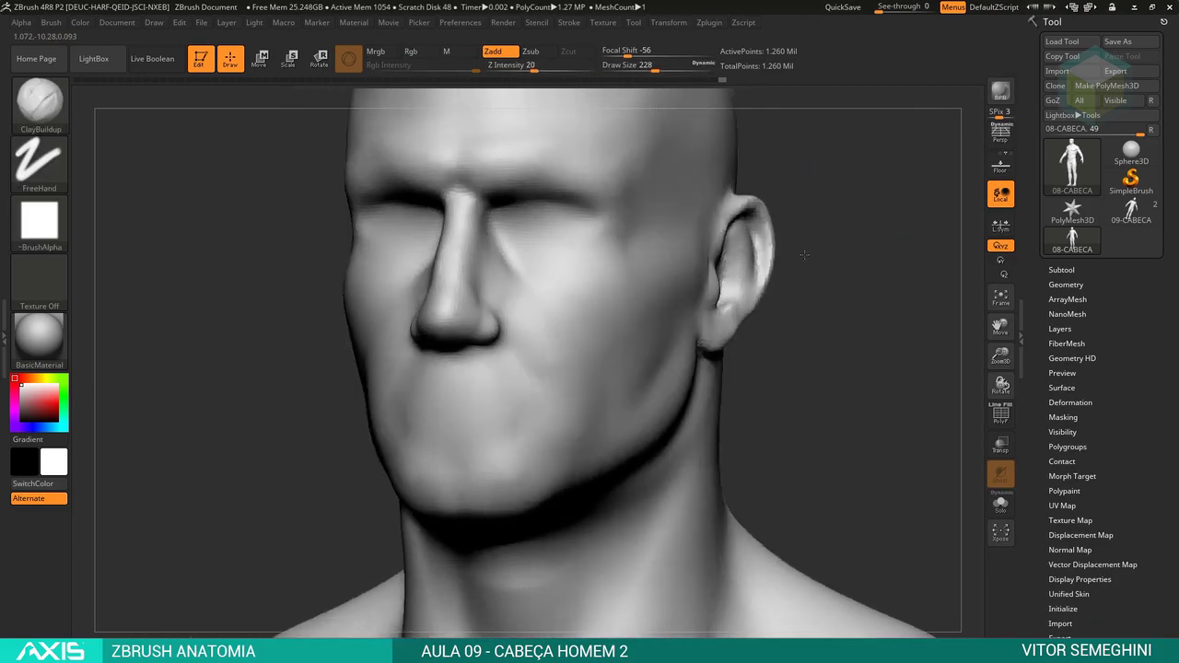
{"action": "left_click_drag", "start_coordinate": [825, 256], "coordinate": [671, 277]}
{"action": "key", "text": "space"}
{"action": "mouse_move", "coordinate": [595, 299]}
{"action": "left_mouse_down"}
{"action": "mouse_move", "coordinate": [598, 321]}
{"action": "mouse_move", "coordinate": [595, 279]}
{"action": "mouse_move", "coordinate": [611, 342]}
{"action": "left_mouse_up"}
{"action": "right_click_drag", "start_coordinate": [518, 371], "coordinate": [590, 359]}
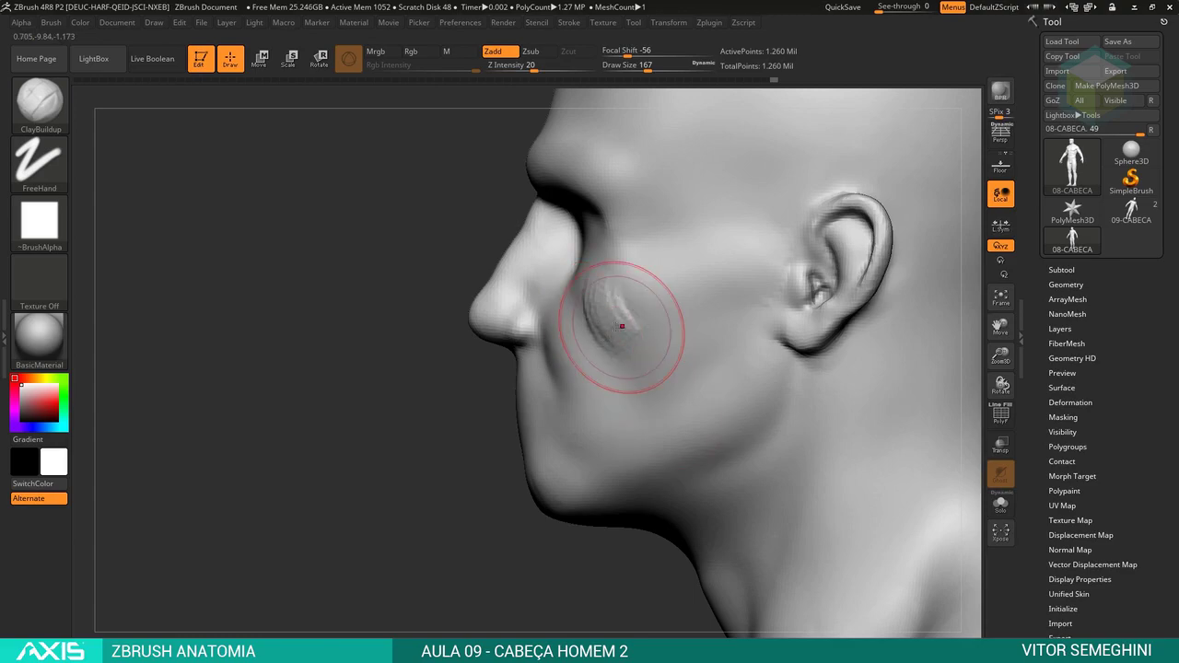
Switch to the Move brush and push the cheek below the eye into shape.
{"action": "key", "text": "space"}
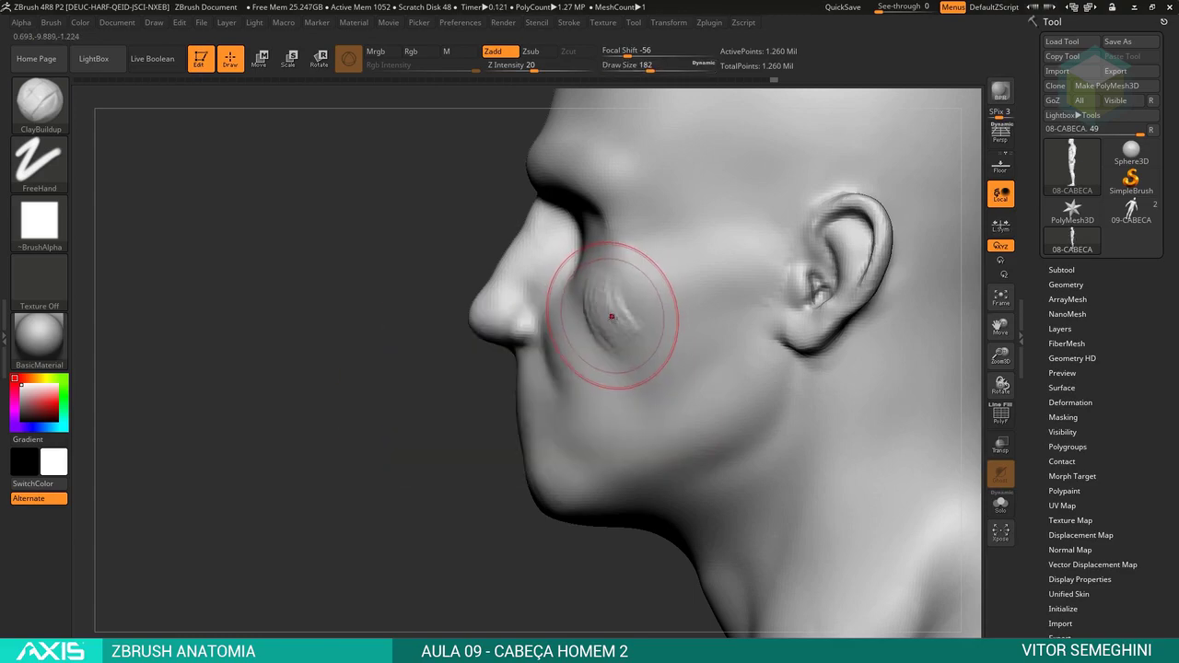
{"action": "key", "text": "b"}
{"action": "key", "text": "m"}
{"action": "key", "text": "v"}
{"action": "key", "text": "space"}
{"action": "left_click_drag", "start_coordinate": [599, 309], "coordinate": [579, 304]}
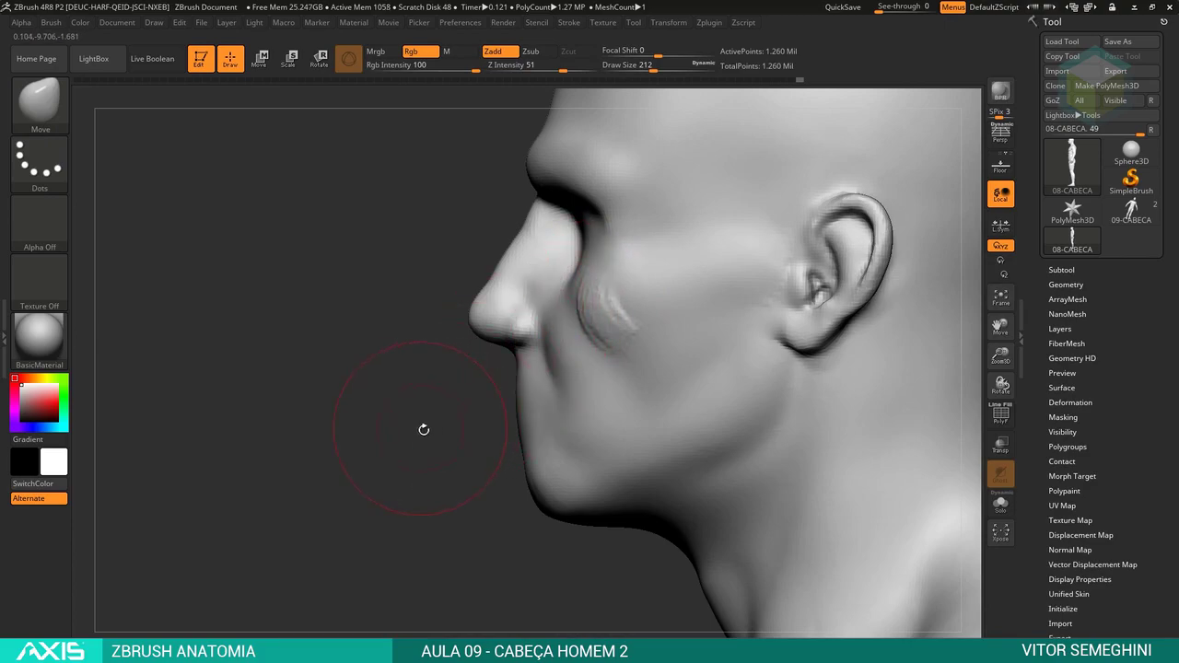
{"action": "left_click_drag", "start_coordinate": [421, 426], "coordinate": [553, 381]}
{"action": "mouse_move", "coordinate": [731, 339]}
{"action": "left_mouse_down"}
{"action": "mouse_move", "coordinate": [725, 354]}
{"action": "mouse_move", "coordinate": [645, 316]}
{"action": "mouse_move", "coordinate": [617, 344]}
{"action": "left_mouse_up"}
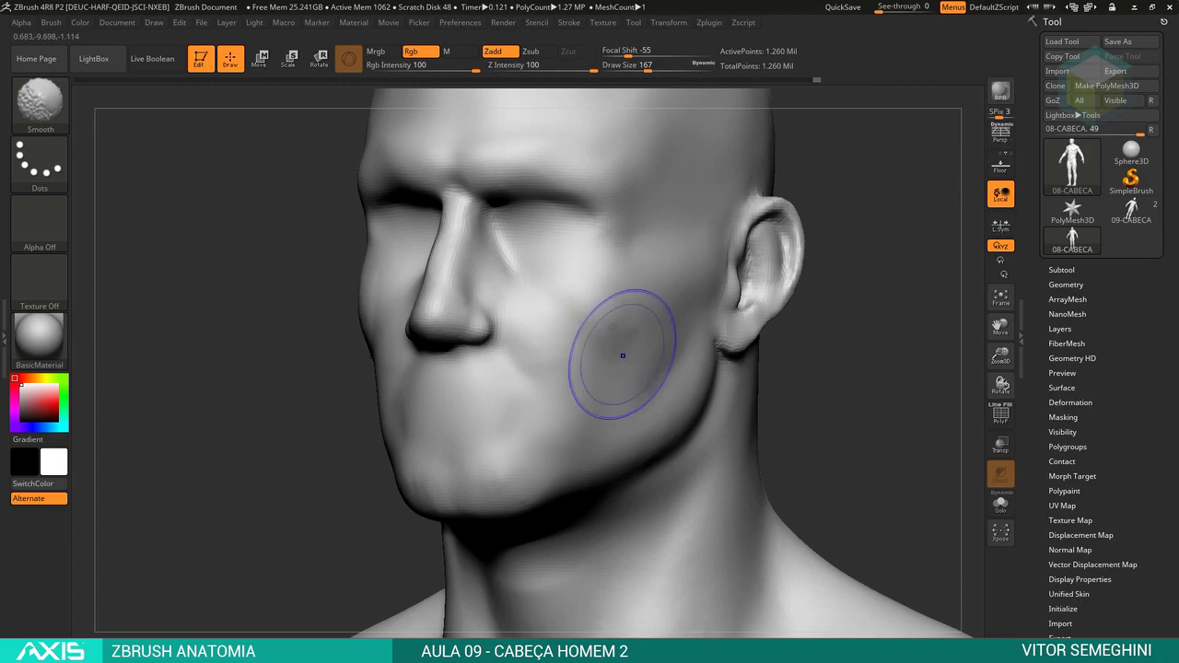
Reselect the Move brush and resize it from 140 up to about 197.
{"action": "key", "text": "b"}
{"action": "key", "text": "m"}
{"action": "key", "text": "v"}
{"action": "mouse_move", "coordinate": [779, 374]}
{"action": "left_mouse_down"}
{"action": "mouse_move", "coordinate": [669, 348]}
{"action": "mouse_move", "coordinate": [553, 364]}
{"action": "mouse_move", "coordinate": [622, 361]}
{"action": "left_mouse_up"}
{"action": "key", "text": "space"}
{"action": "key", "text": "space"}
{"action": "left_click_drag", "start_coordinate": [350, 423], "coordinate": [539, 356]}
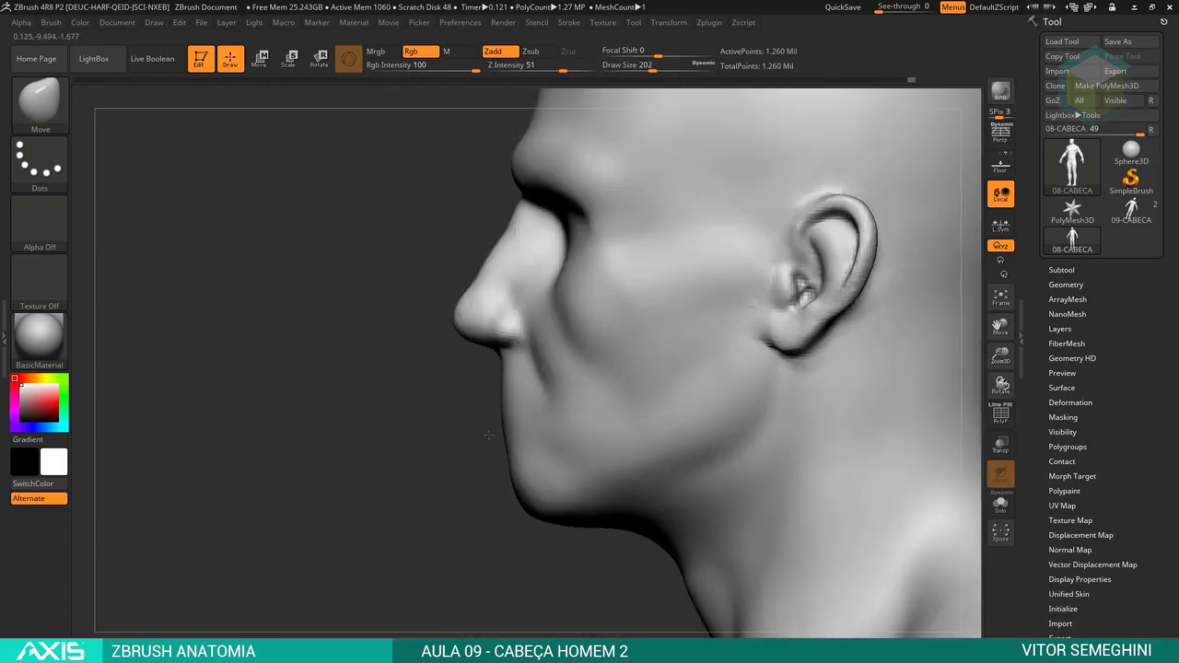
Set the brush to about 167 and review the head from three-quarter, front and profile views.
{"action": "key", "text": "space"}
{"action": "mouse_move", "coordinate": [488, 435]}
{"action": "left_mouse_down"}
{"action": "mouse_move", "coordinate": [395, 342]}
{"action": "mouse_move", "coordinate": [368, 360]}
{"action": "left_mouse_up"}
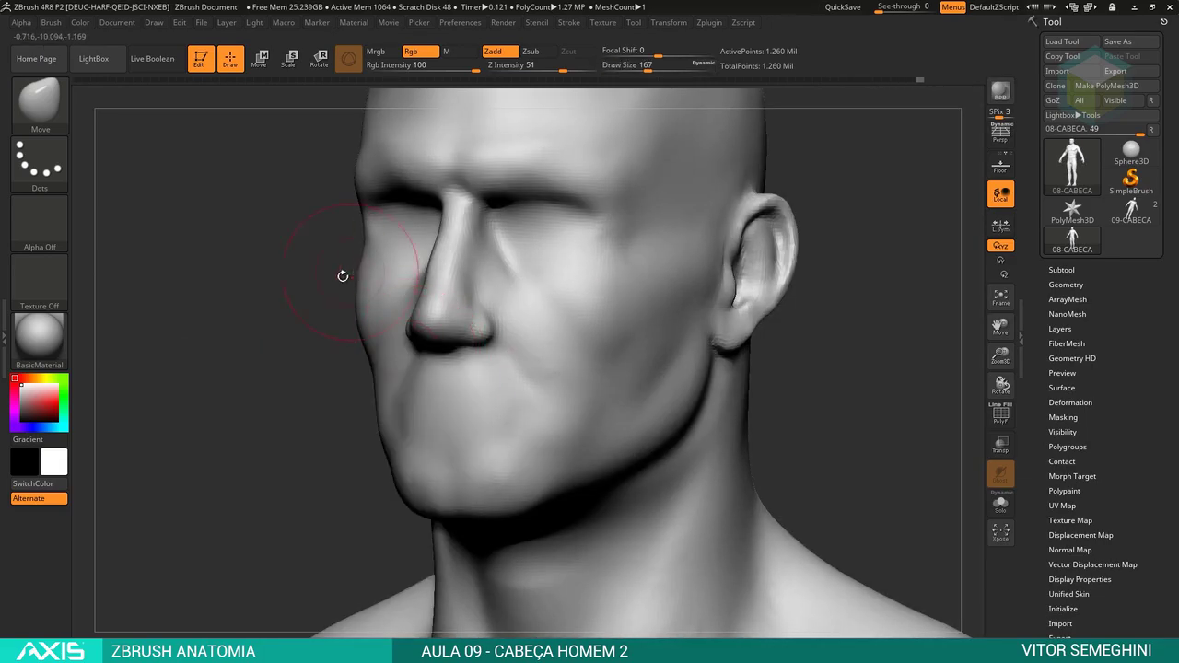
{"action": "mouse_move", "coordinate": [341, 271]}
{"action": "left_mouse_down"}
{"action": "mouse_move", "coordinate": [322, 313]}
{"action": "mouse_move", "coordinate": [565, 295]}
{"action": "mouse_move", "coordinate": [564, 329]}
{"action": "left_mouse_up"}
{"action": "key", "text": "space"}
{"action": "mouse_move", "coordinate": [697, 307]}
{"action": "left_mouse_down"}
{"action": "mouse_move", "coordinate": [756, 258]}
{"action": "mouse_move", "coordinate": [774, 295]}
{"action": "left_mouse_up"}
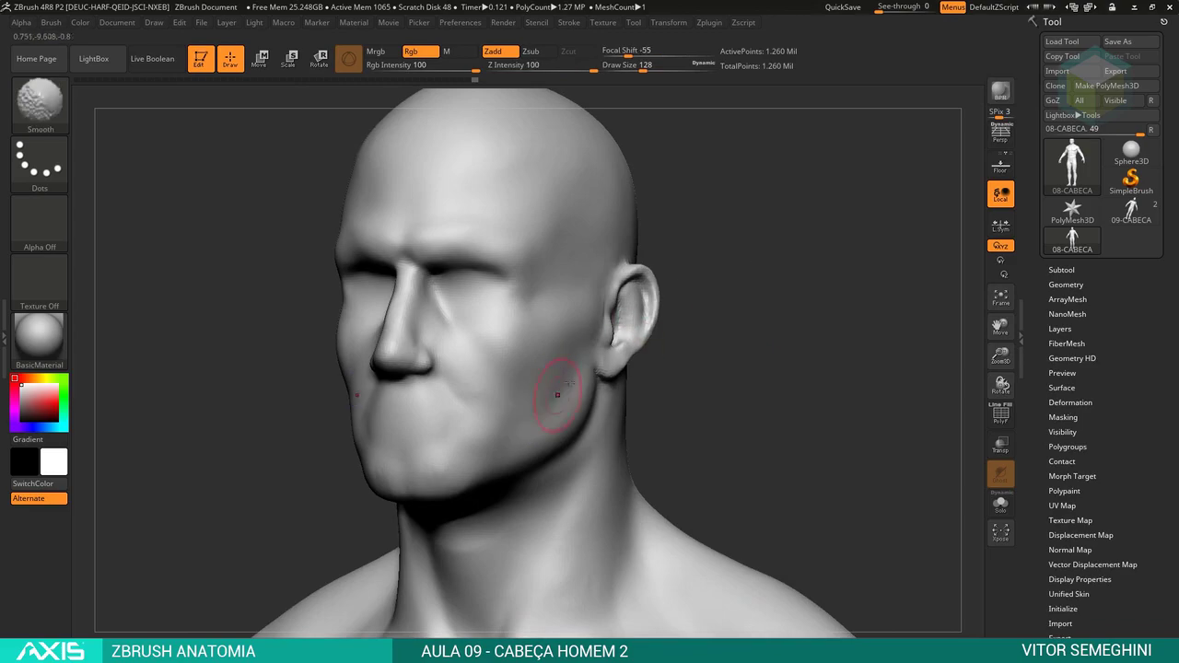
{"action": "left_click_drag", "start_coordinate": [682, 359], "coordinate": [808, 325]}
{"action": "key", "text": "ctrl"}
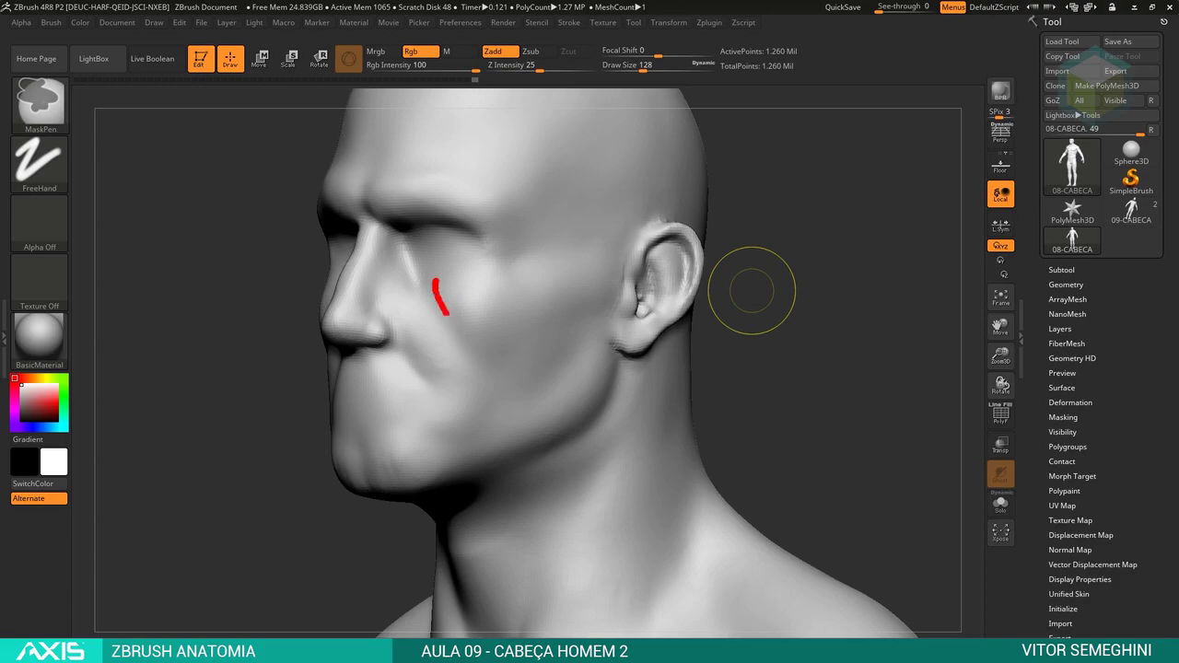
Draw red marks where the cheek fold runs, along the jaw, and a spiral on the lower cheek.
{"action": "mouse_move", "coordinate": [447, 313]}
{"action": "left_mouse_down"}
{"action": "mouse_move", "coordinate": [492, 368]}
{"action": "mouse_move", "coordinate": [620, 304]}
{"action": "mouse_move", "coordinate": [507, 269]}
{"action": "left_mouse_up"}
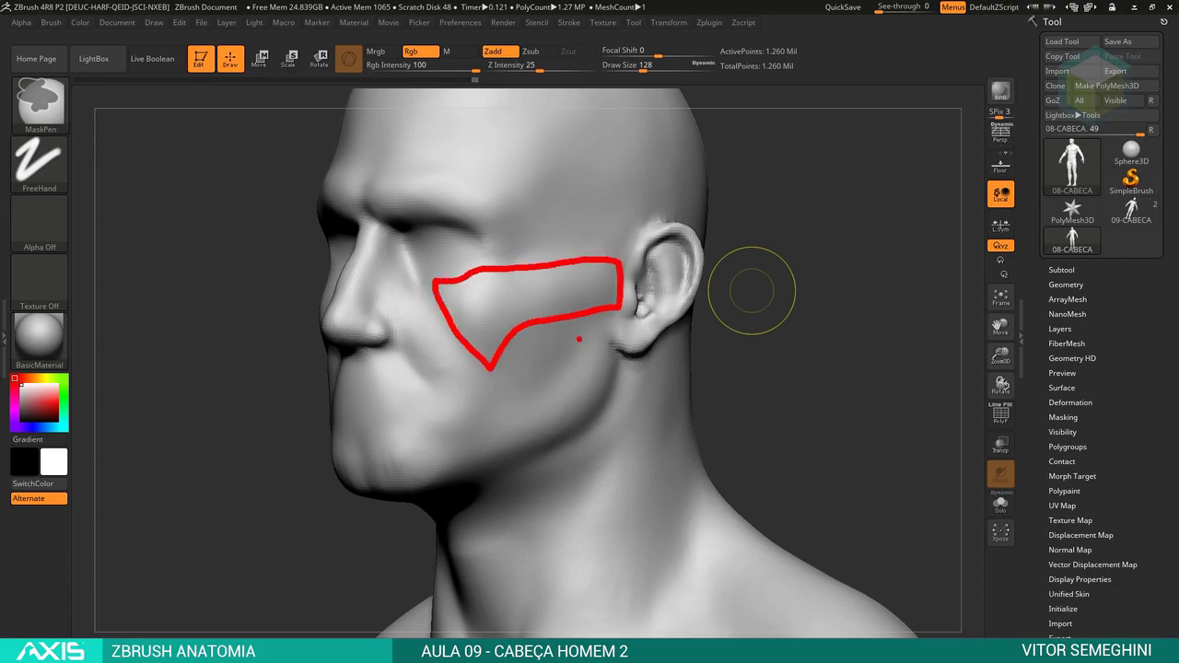
{"action": "left_click_drag", "start_coordinate": [558, 372], "coordinate": [497, 413]}
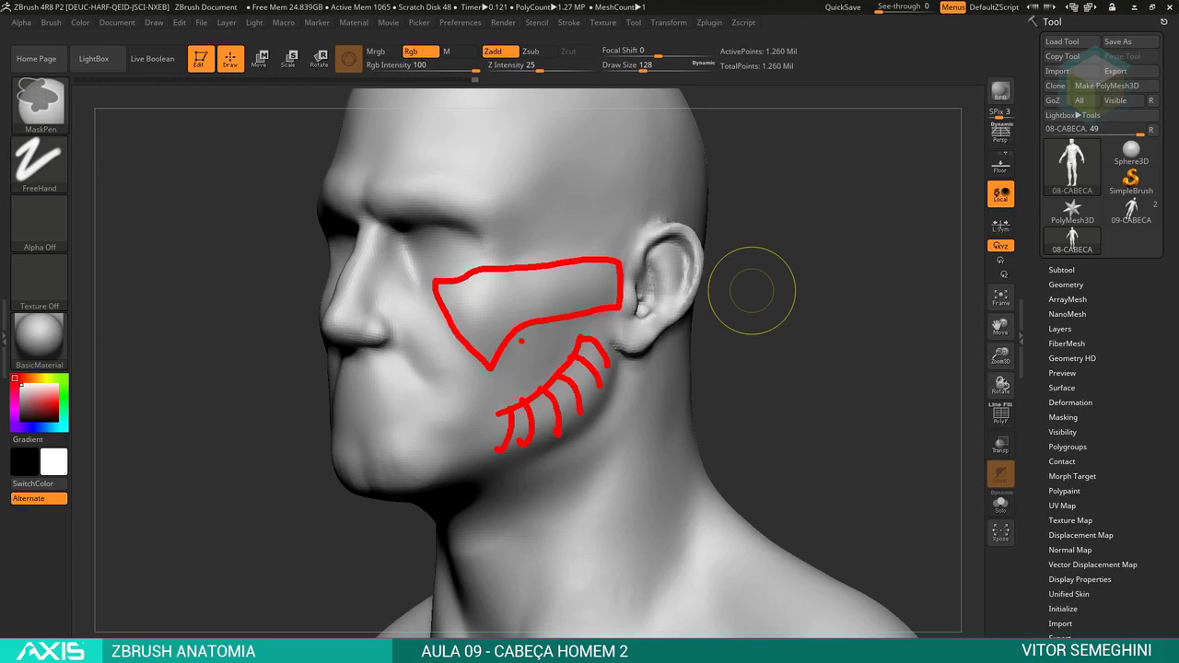
{"action": "mouse_move", "coordinate": [521, 341]}
{"action": "left_mouse_down"}
{"action": "mouse_move", "coordinate": [552, 359]}
{"action": "mouse_move", "coordinate": [527, 372]}
{"action": "left_mouse_up"}
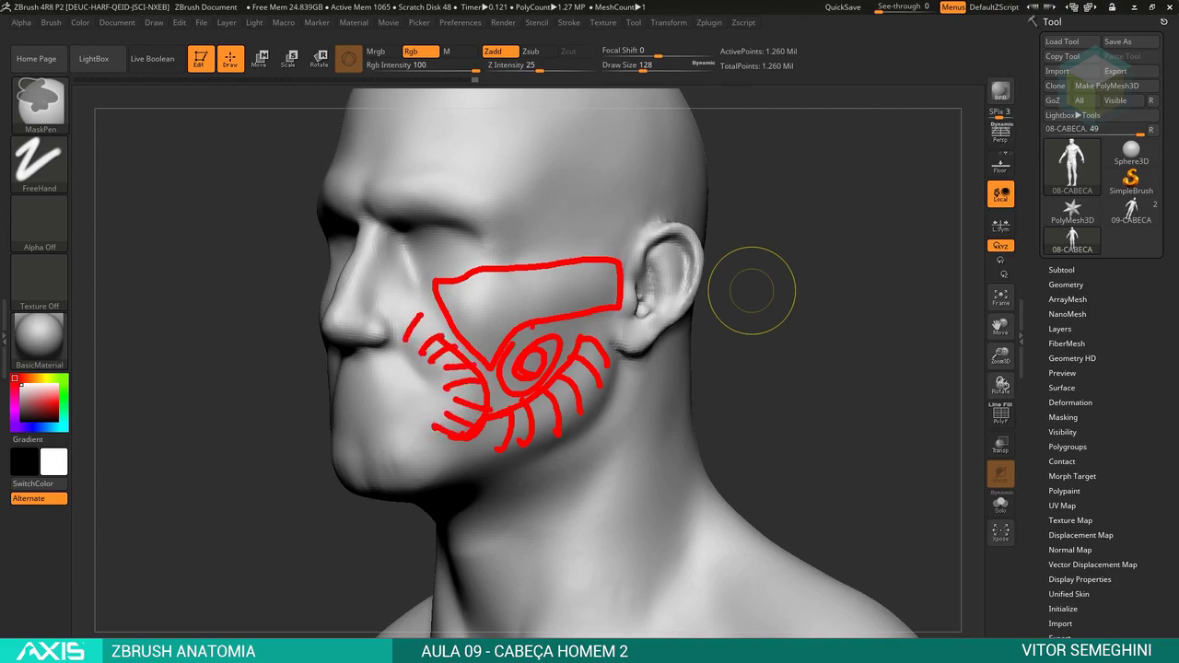
Add final jaw marks, then clear all the red annotations.
{"action": "left_click_drag", "start_coordinate": [665, 381], "coordinate": [748, 390]}
{"action": "left_click", "coordinate": [657, 363]}
{"action": "key", "text": "Escape"}
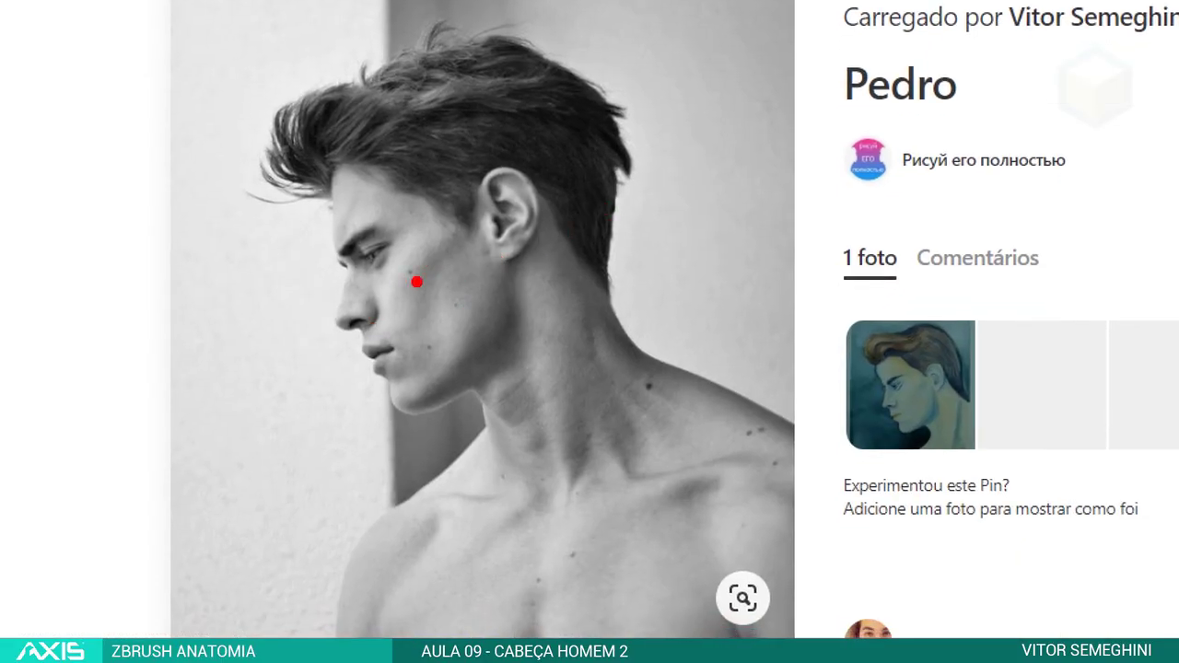
Draw a red fold line from the ear down the cheek toward the chin, undoing stray strokes.
{"action": "mouse_move", "coordinate": [471, 223]}
{"action": "left_mouse_down"}
{"action": "mouse_move", "coordinate": [461, 255]}
{"action": "mouse_move", "coordinate": [432, 274]}
{"action": "left_mouse_up"}
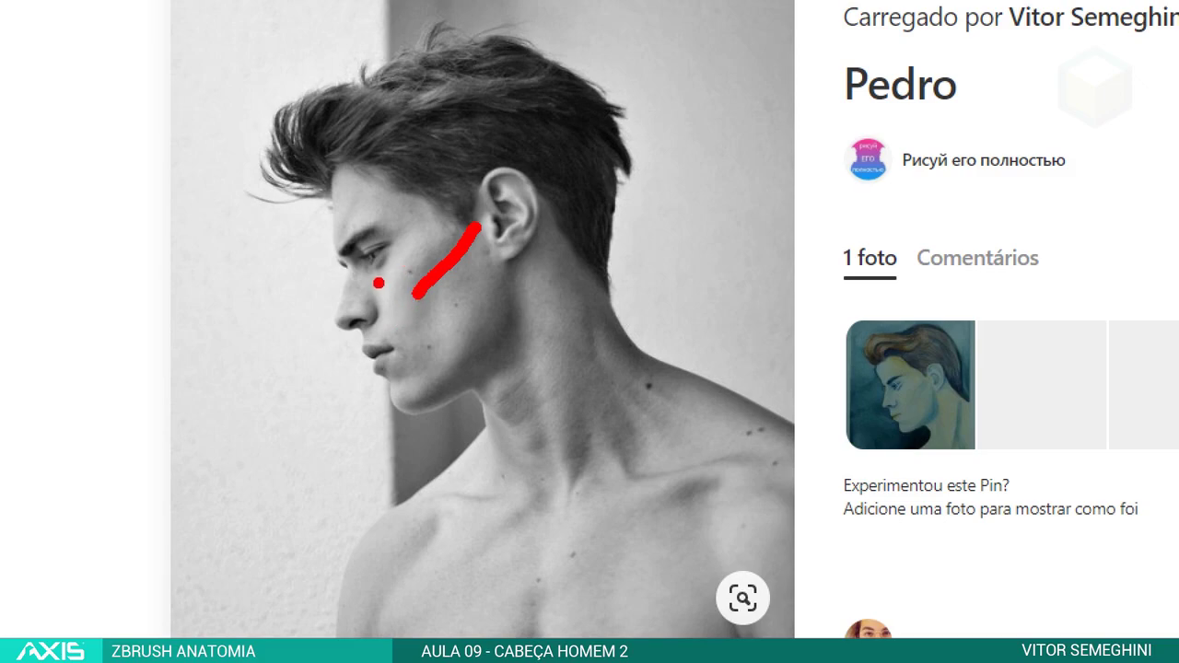
{"action": "left_click_drag", "start_coordinate": [376, 282], "coordinate": [417, 295]}
{"action": "key", "text": "ctrl+z"}
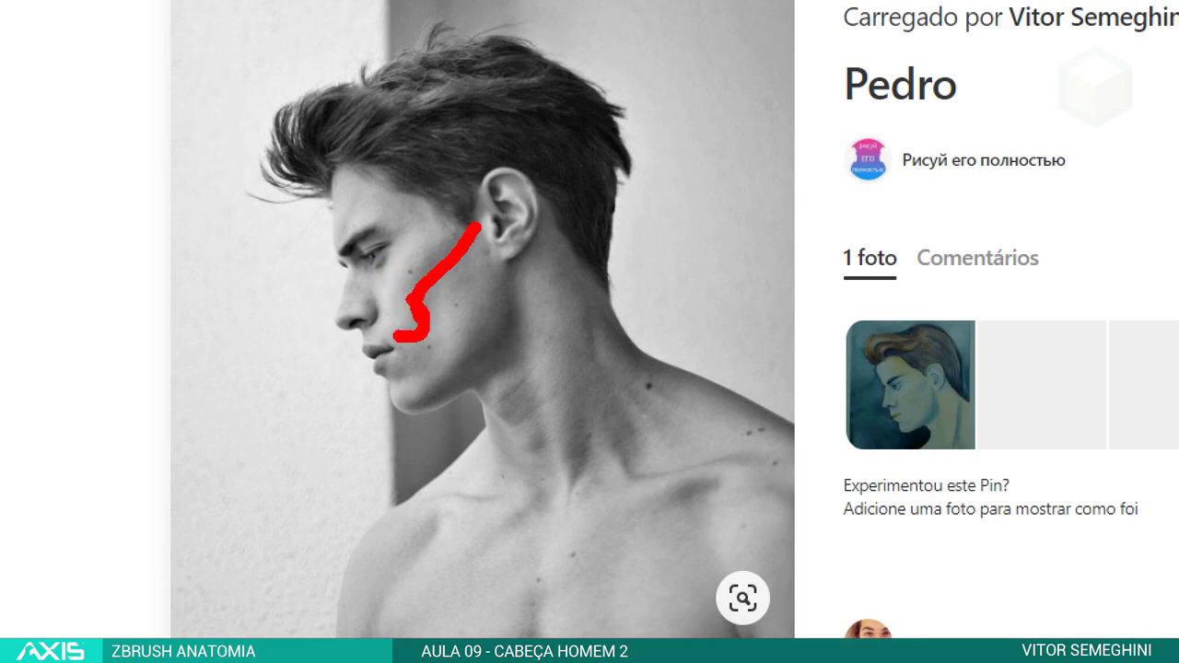
{"action": "left_click_drag", "start_coordinate": [377, 296], "coordinate": [411, 315]}
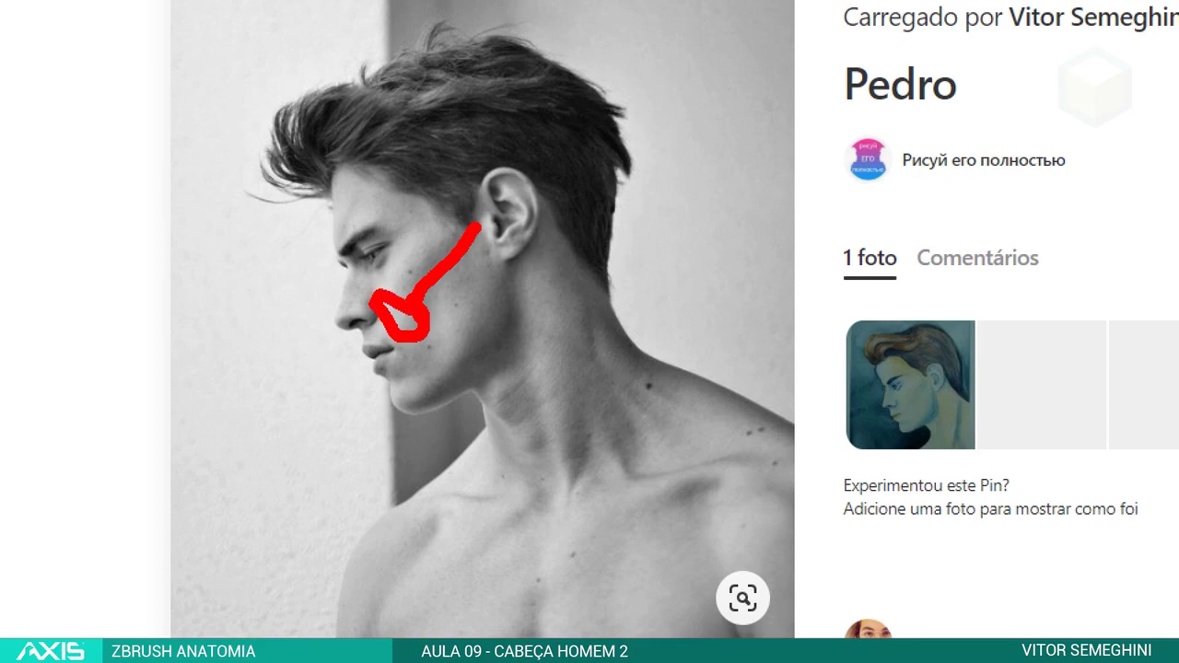
{"action": "key", "text": "ctrl+z"}
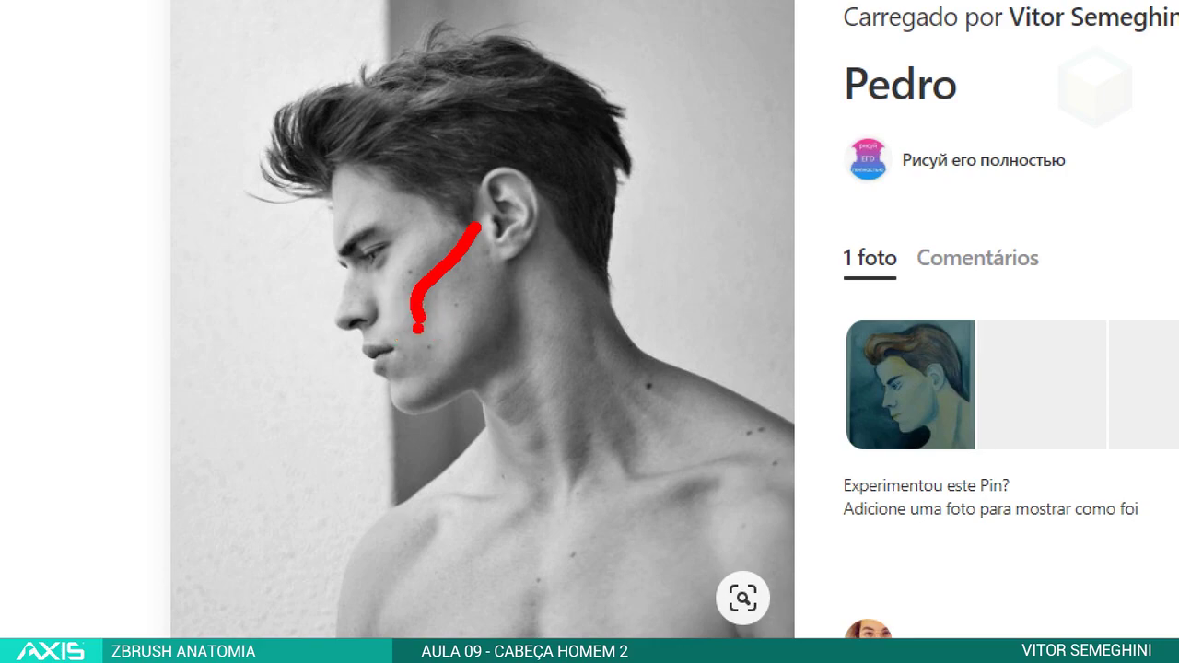
{"action": "mouse_move", "coordinate": [419, 318]}
{"action": "left_mouse_down"}
{"action": "mouse_move", "coordinate": [431, 355]}
{"action": "mouse_move", "coordinate": [384, 376]}
{"action": "left_mouse_up"}
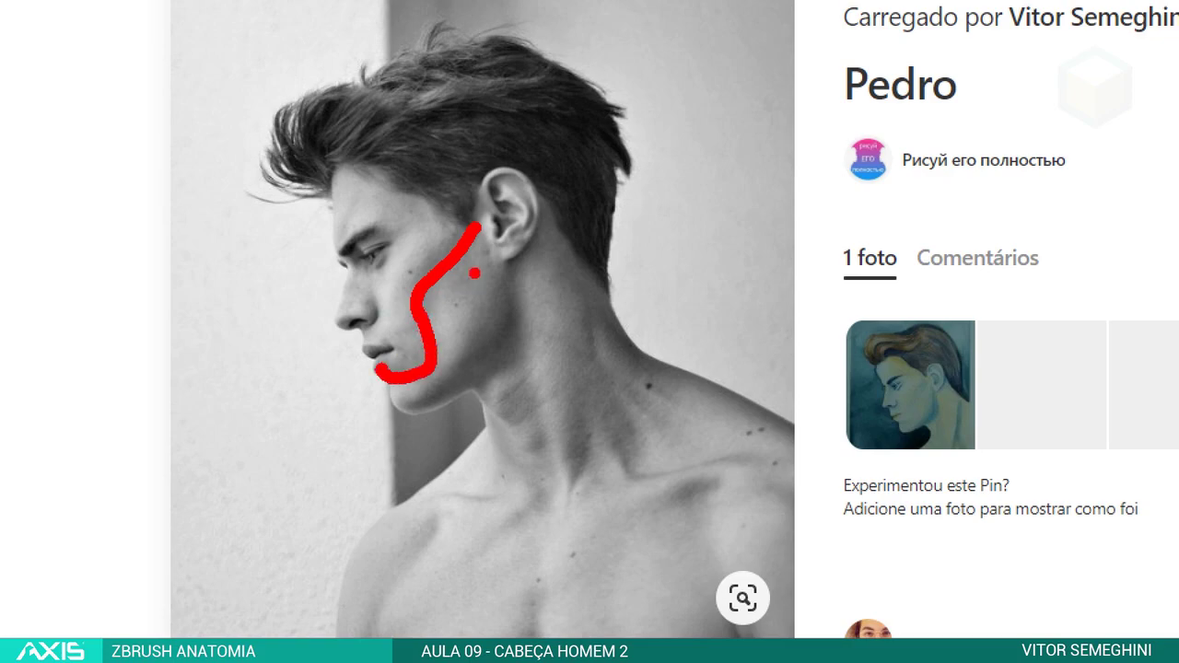
{"action": "left_click_drag", "start_coordinate": [477, 273], "coordinate": [469, 310]}
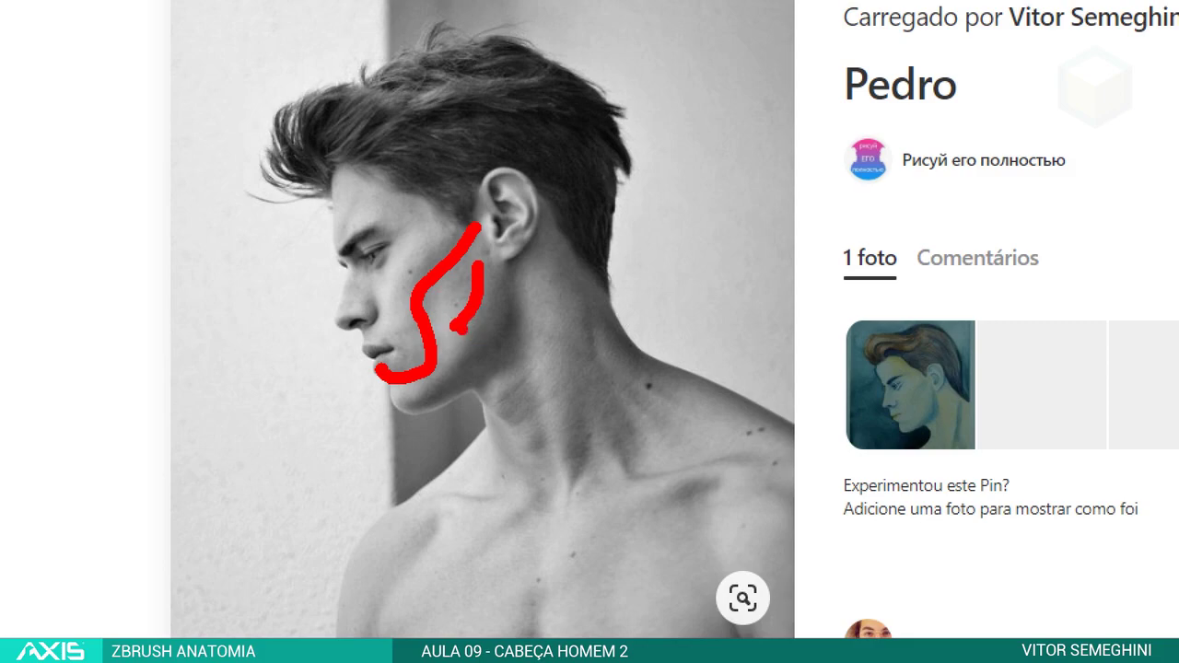
{"action": "key", "text": "ctrl+z"}
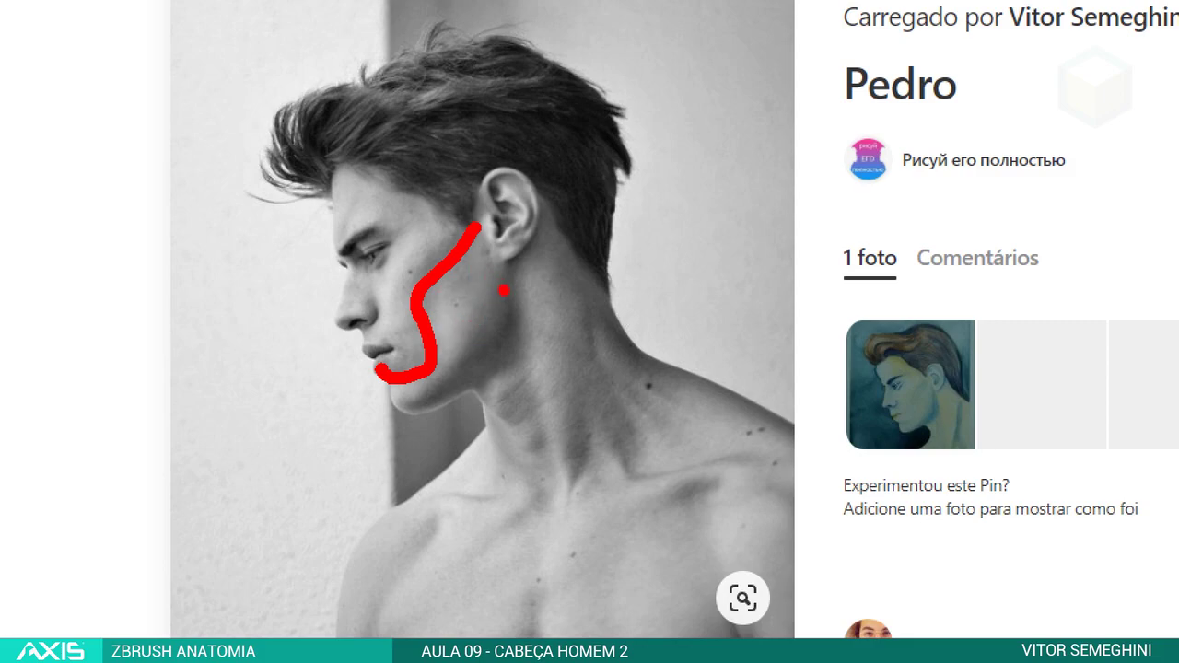
Sketch parallel jaw lines, undo them, add a short cheek arrowhead, then bring up the Standing Elements pin.
{"action": "left_click_drag", "start_coordinate": [504, 291], "coordinate": [440, 278]}
{"action": "left_click_drag", "start_coordinate": [495, 306], "coordinate": [444, 297]}
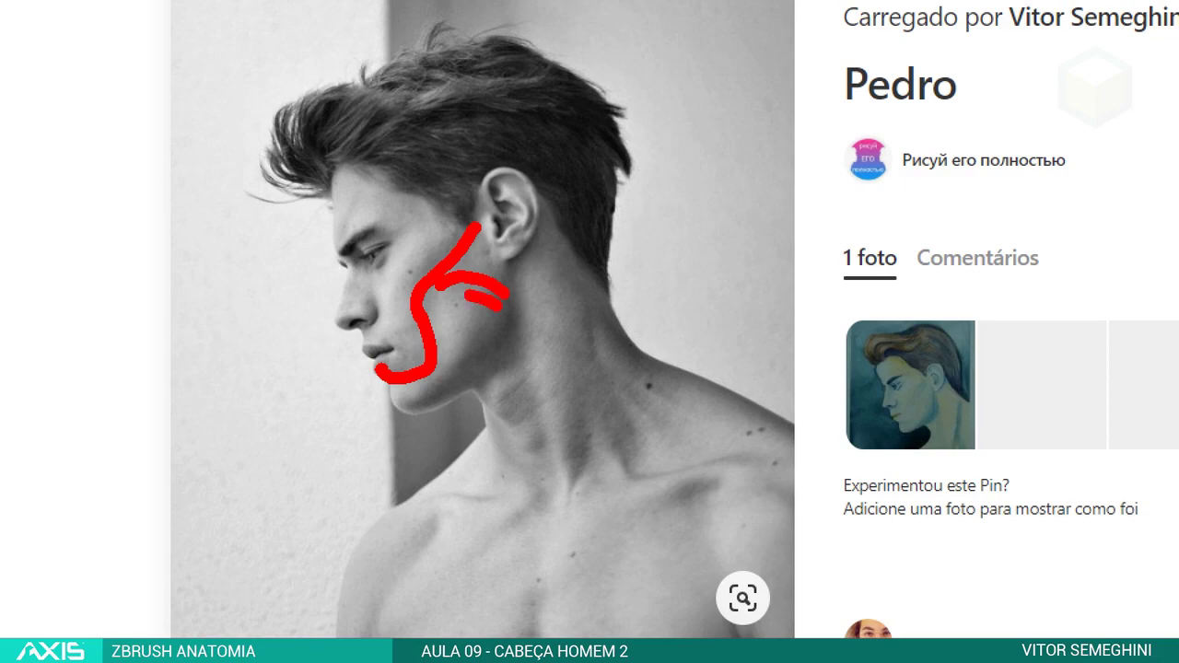
{"action": "left_click_drag", "start_coordinate": [490, 329], "coordinate": [442, 319]}
{"action": "left_click_drag", "start_coordinate": [475, 346], "coordinate": [446, 344]}
{"action": "key", "text": "ctrl+z"}
{"action": "key", "text": "ctrl+z"}
{"action": "key", "text": "ctrl+z"}
{"action": "key", "text": "ctrl+z"}
{"action": "left_click_drag", "start_coordinate": [433, 279], "coordinate": [450, 293]}
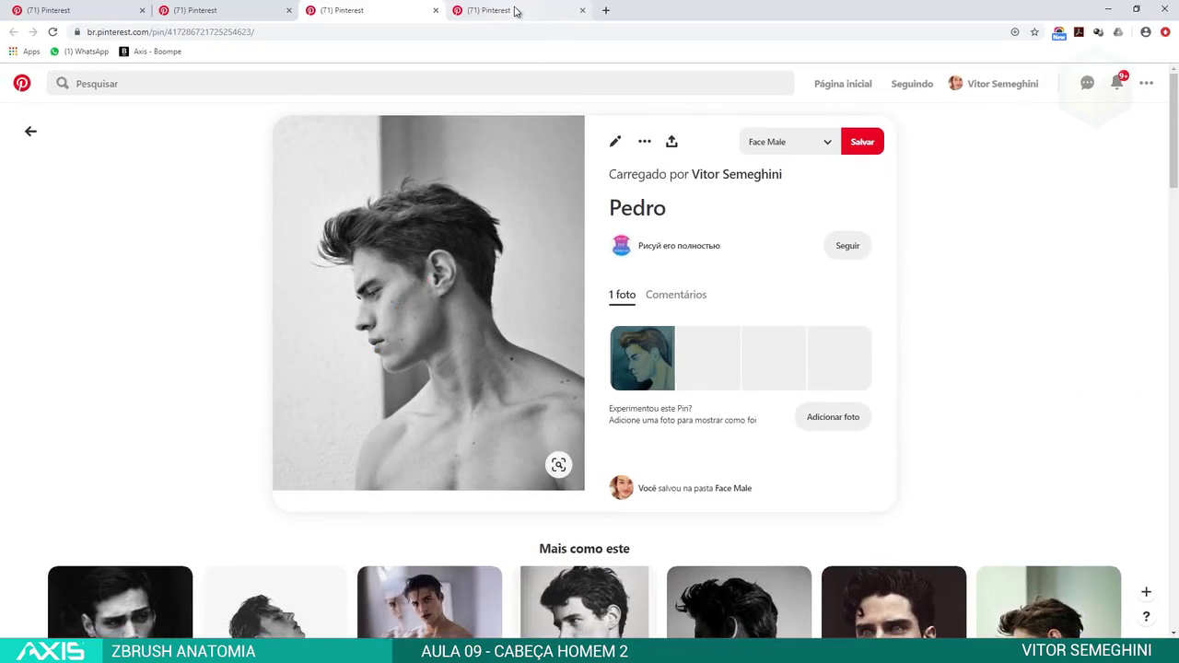
{"action": "left_click", "coordinate": [513, 11]}
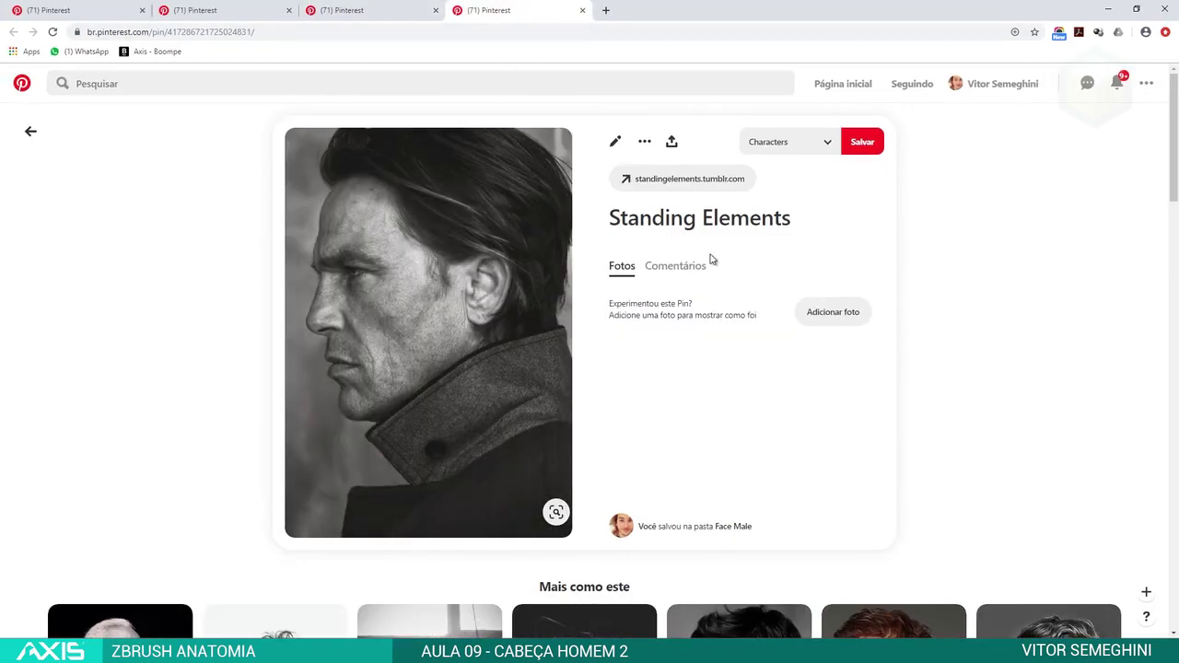
Magnify the portrait and draw a red nose-to-jaw line, a branch to the ear, and curves under the ear.
{"action": "key", "text": "ctrl+1"}
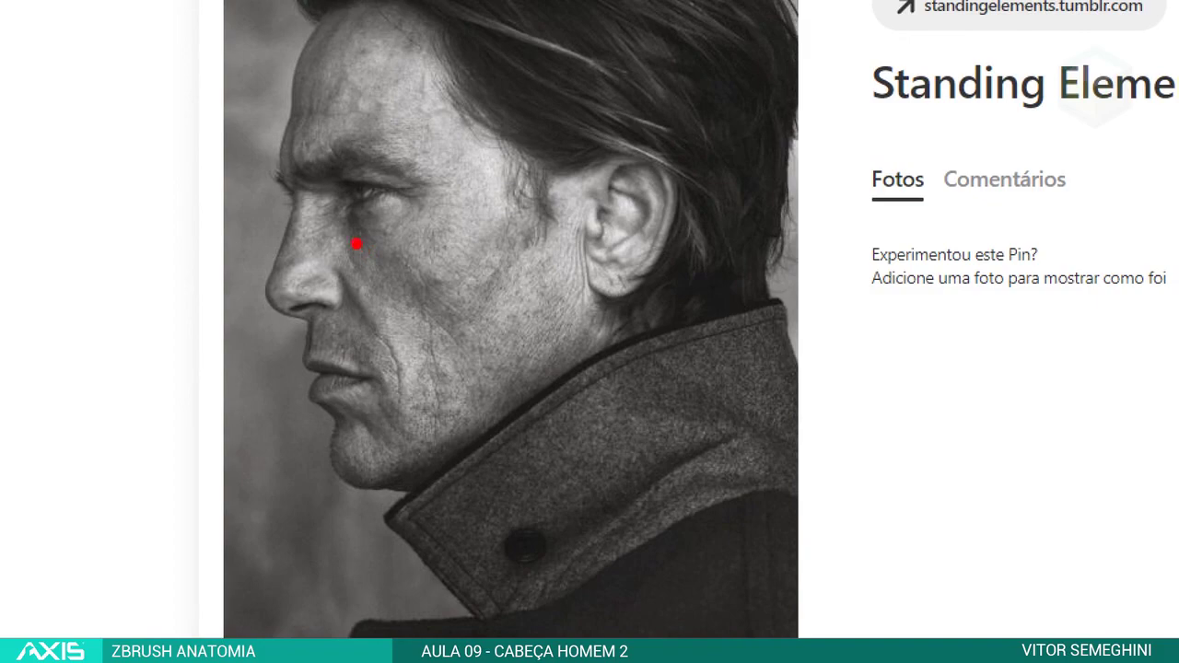
{"action": "mouse_move", "coordinate": [369, 250]}
{"action": "left_mouse_down"}
{"action": "mouse_move", "coordinate": [434, 303]}
{"action": "mouse_move", "coordinate": [517, 425]}
{"action": "left_mouse_up"}
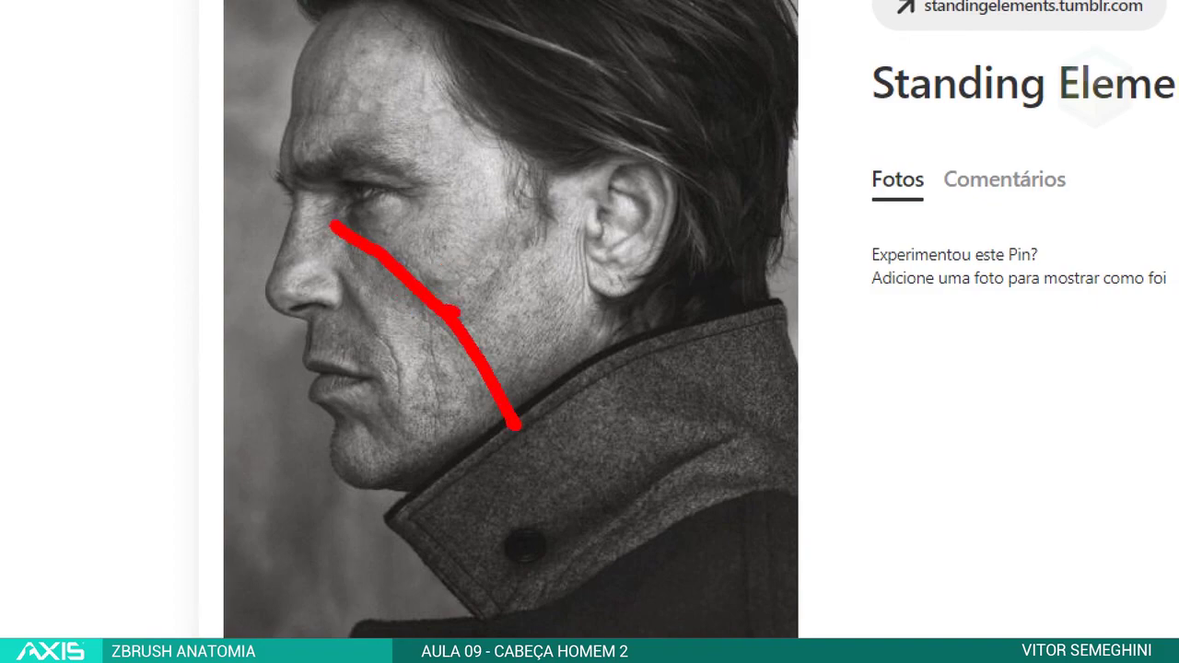
{"action": "mouse_move", "coordinate": [453, 314]}
{"action": "left_mouse_down"}
{"action": "mouse_move", "coordinate": [579, 200]}
{"action": "mouse_move", "coordinate": [533, 181]}
{"action": "mouse_move", "coordinate": [333, 226]}
{"action": "left_mouse_up"}
{"action": "left_click_drag", "start_coordinate": [582, 308], "coordinate": [553, 368]}
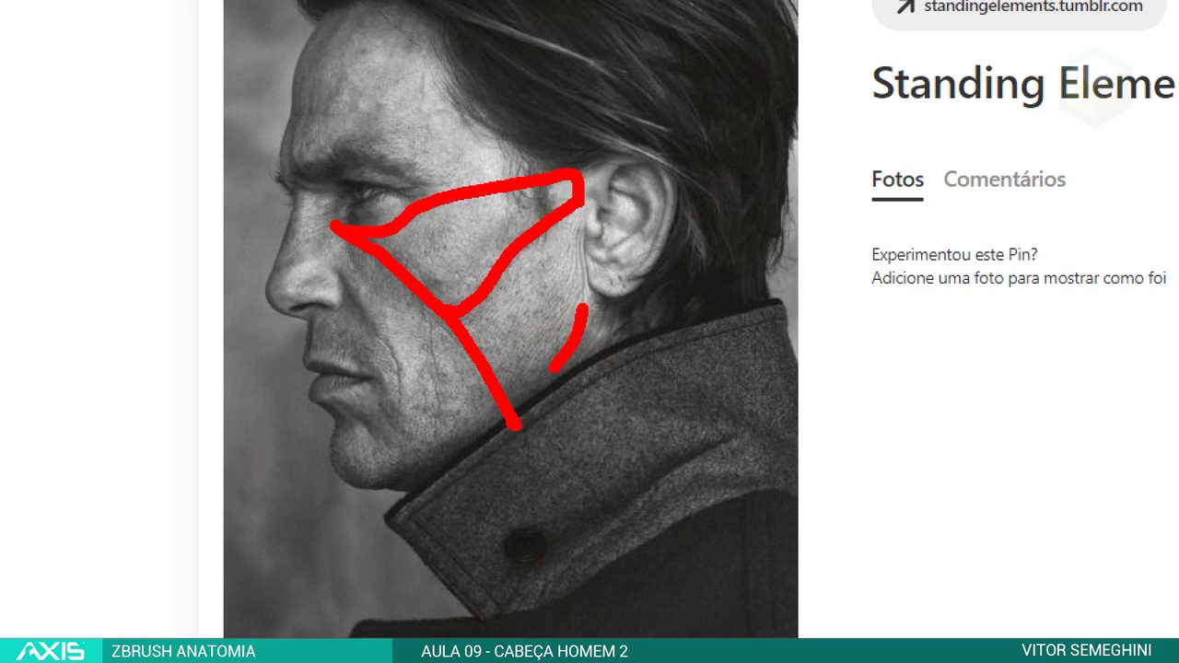
{"action": "left_click_drag", "start_coordinate": [553, 289], "coordinate": [493, 370]}
{"action": "left_click_drag", "start_coordinate": [532, 269], "coordinate": [479, 348]}
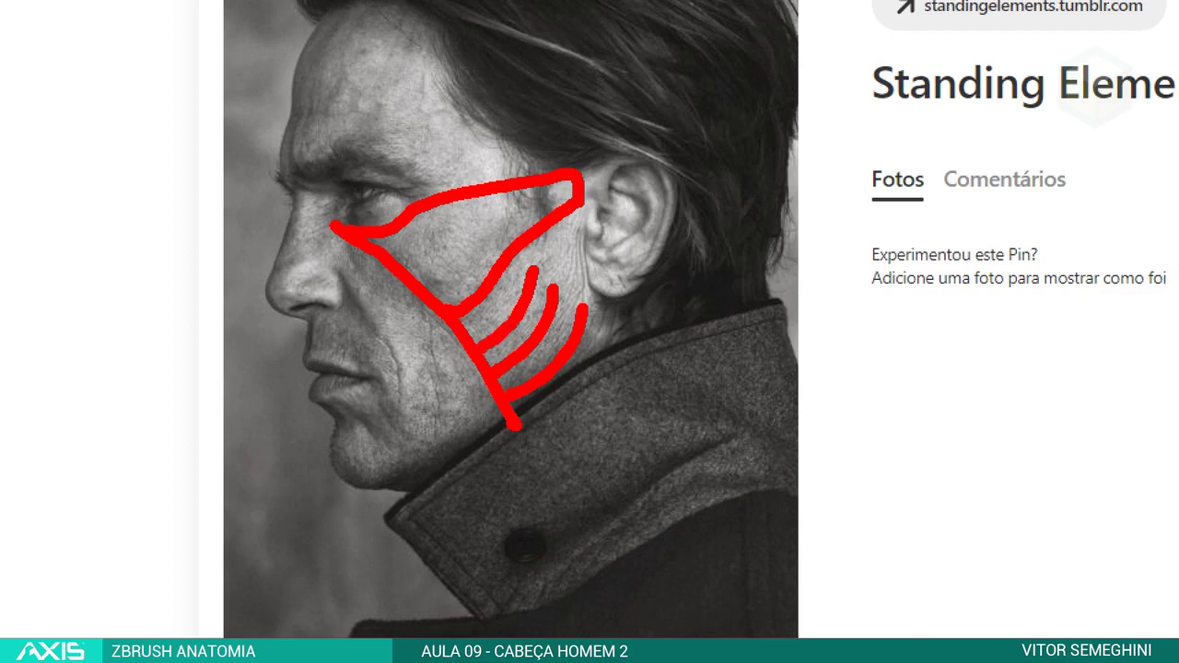
{"action": "left_click_drag", "start_coordinate": [527, 267], "coordinate": [447, 340]}
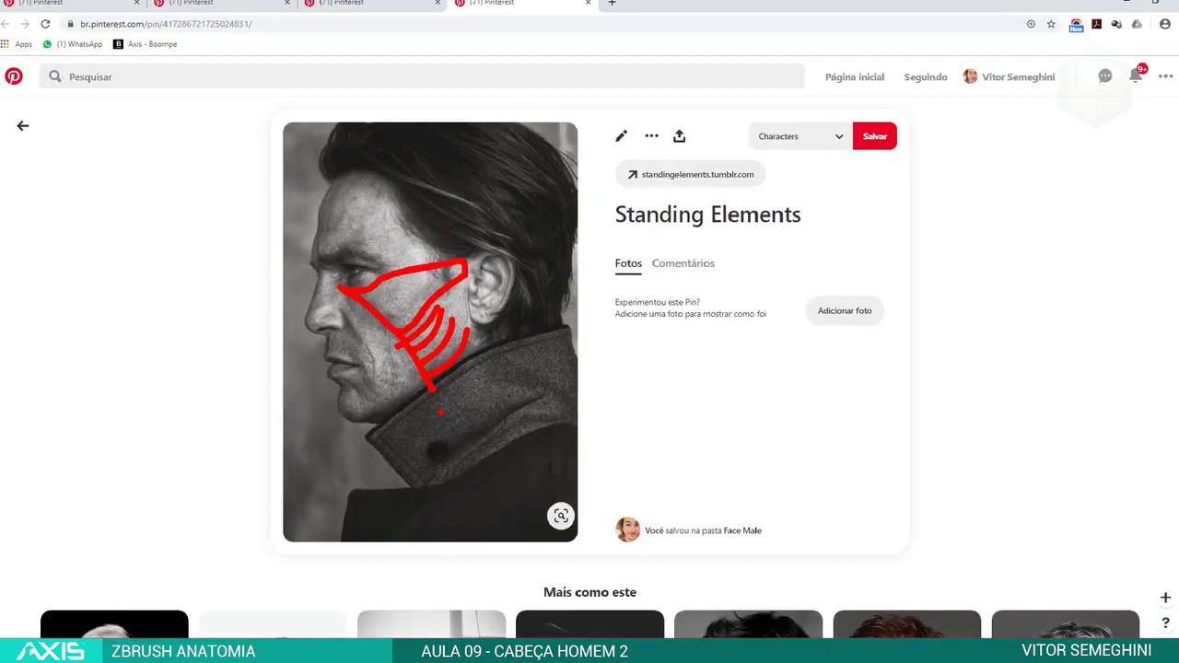
{"action": "left_click", "coordinate": [342, 10]}
Open the facial muscles anatomy pin and loop the cheek muscle from jaw to top in red.
{"action": "left_click", "coordinate": [264, 10]}
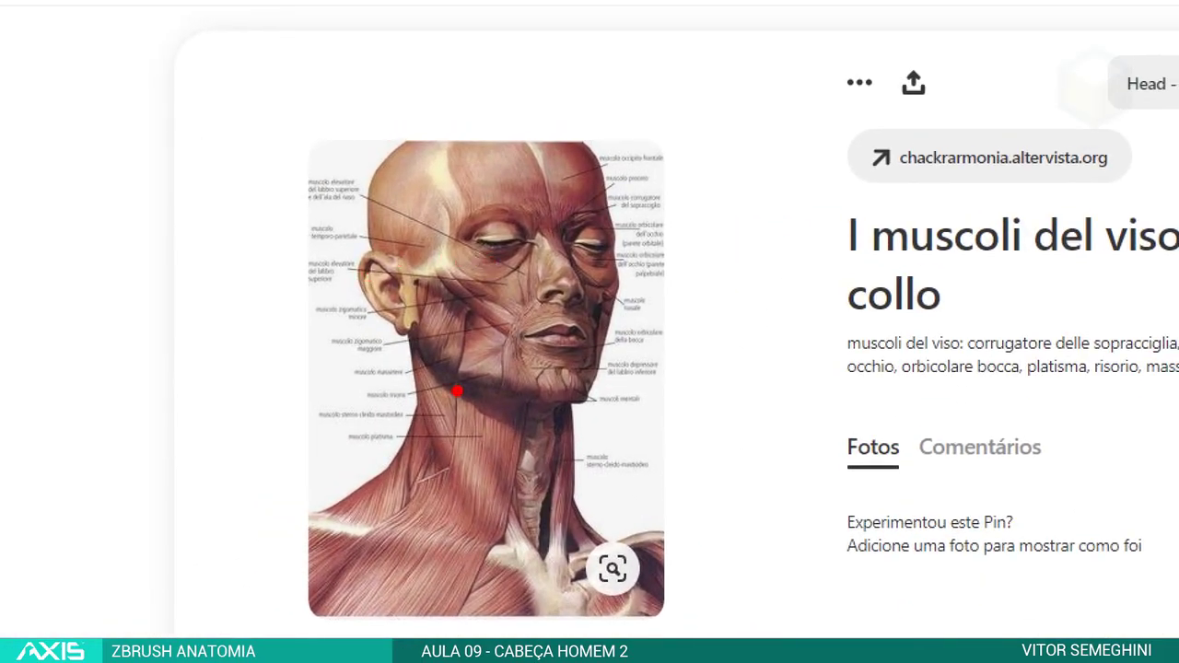
{"action": "left_click_drag", "start_coordinate": [414, 332], "coordinate": [456, 323]}
{"action": "left_click_drag", "start_coordinate": [433, 285], "coordinate": [420, 310]}
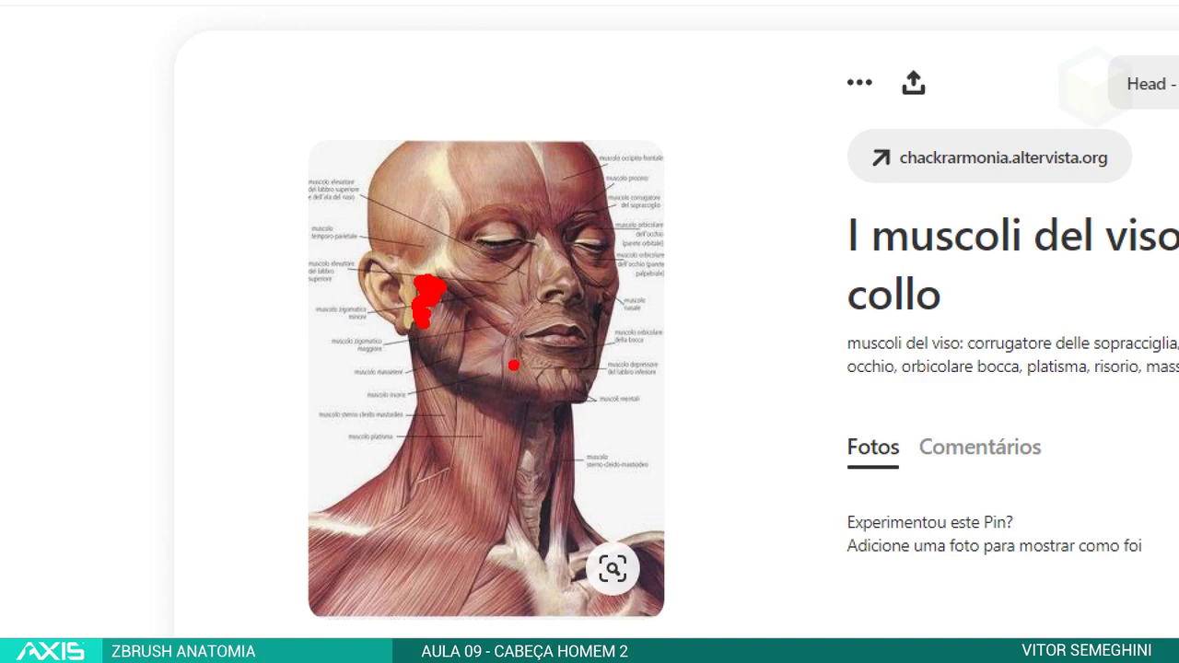
{"action": "mouse_move", "coordinate": [462, 389]}
{"action": "left_mouse_down"}
{"action": "mouse_move", "coordinate": [471, 328]}
{"action": "mouse_move", "coordinate": [435, 281]}
{"action": "mouse_move", "coordinate": [409, 359]}
{"action": "mouse_move", "coordinate": [470, 389]}
{"action": "left_mouse_up"}
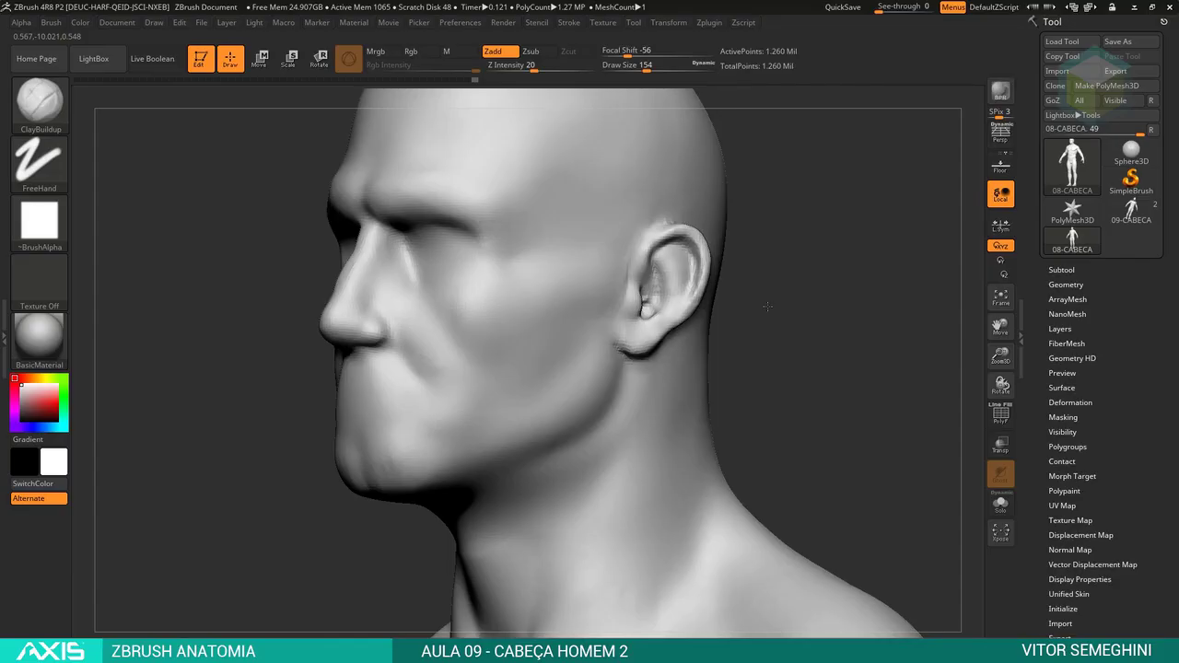
Carve and undo a test cheek stroke, then sculpt and smooth a diagonal cheek stroke.
{"action": "left_click_drag", "start_coordinate": [575, 359], "coordinate": [529, 410]}
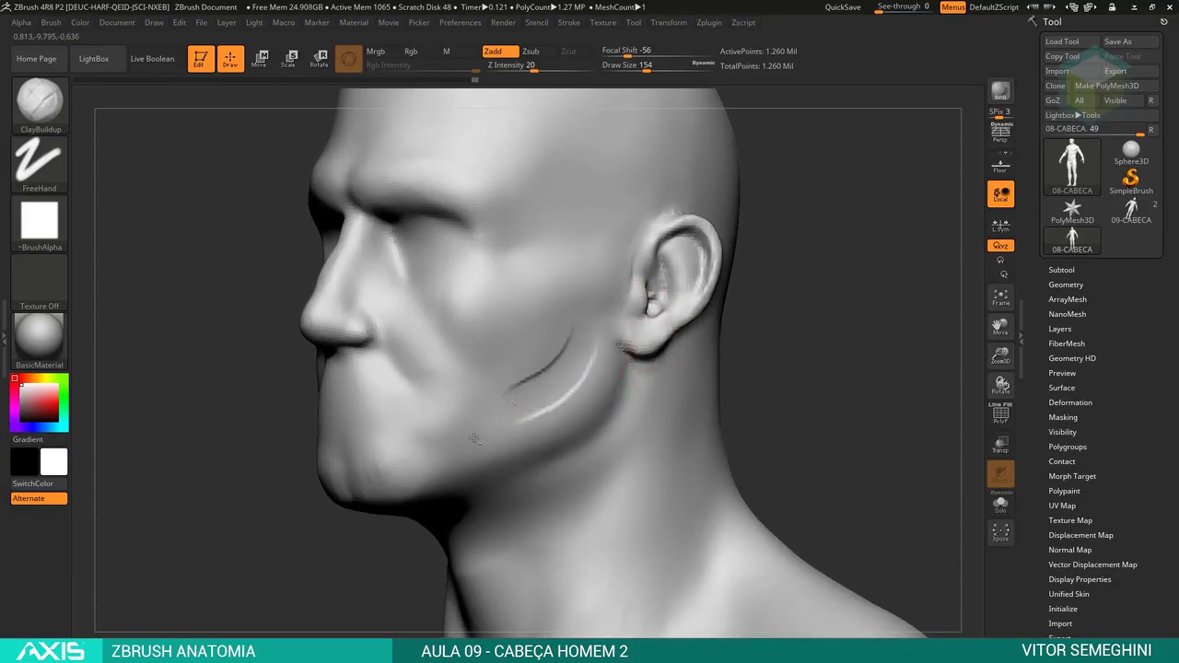
{"action": "key", "text": "ctrl+z"}
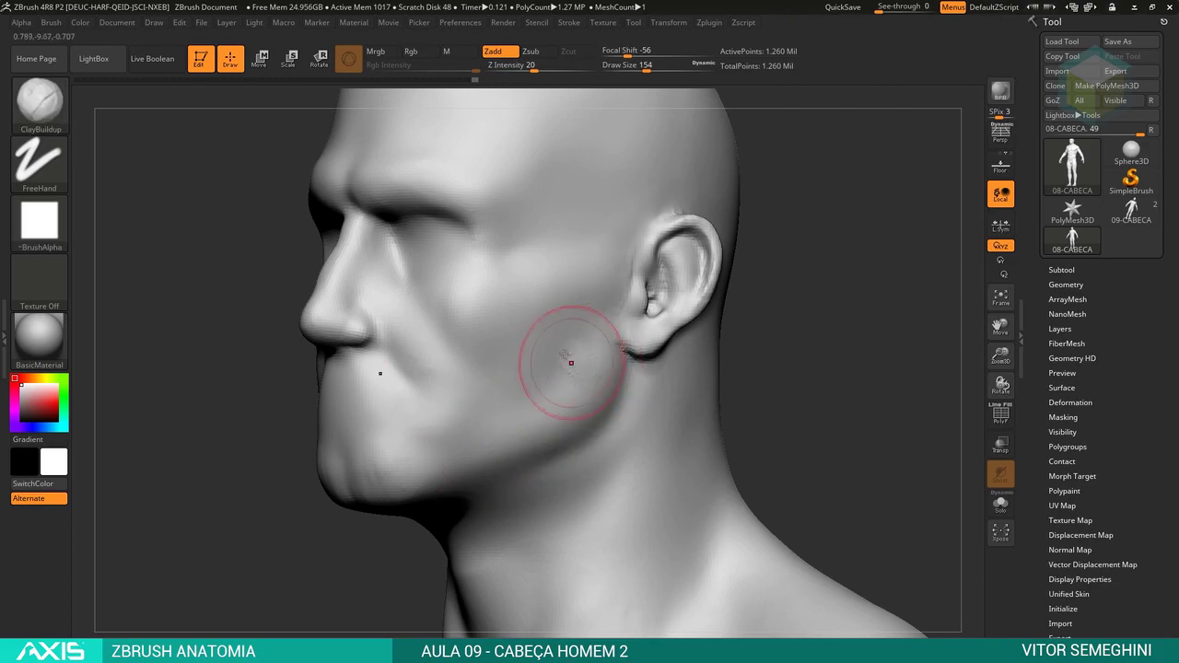
{"action": "left_click_drag", "start_coordinate": [594, 317], "coordinate": [538, 398]}
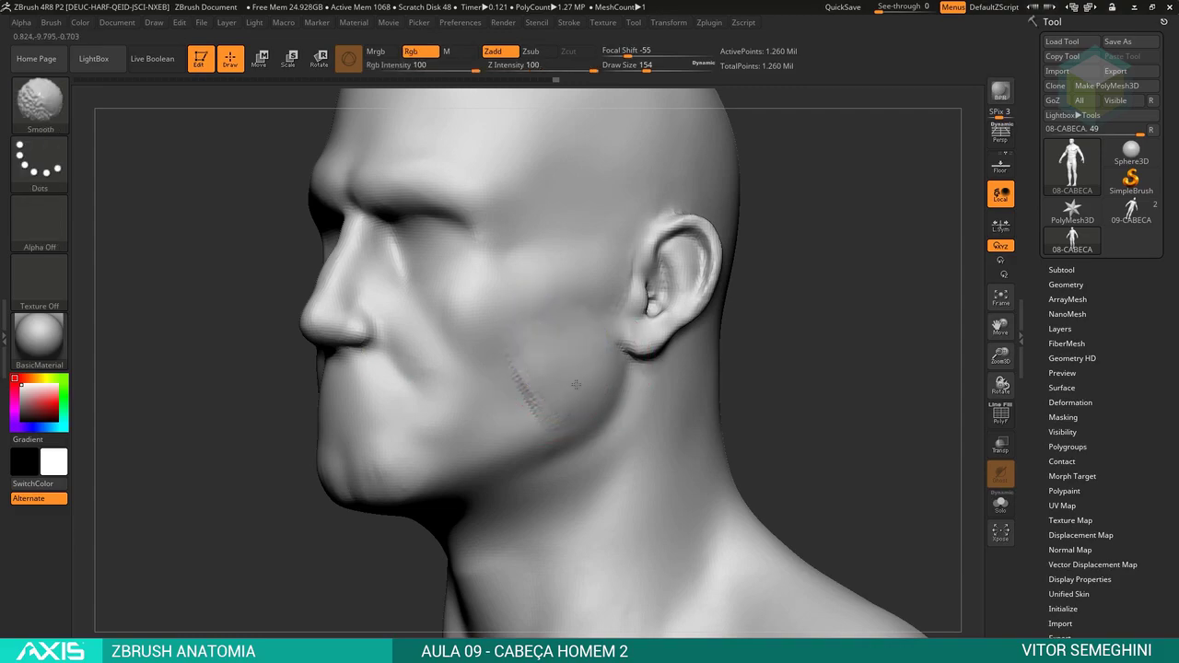
{"action": "left_click_drag", "start_coordinate": [552, 350], "coordinate": [729, 368], "text": "shift"}
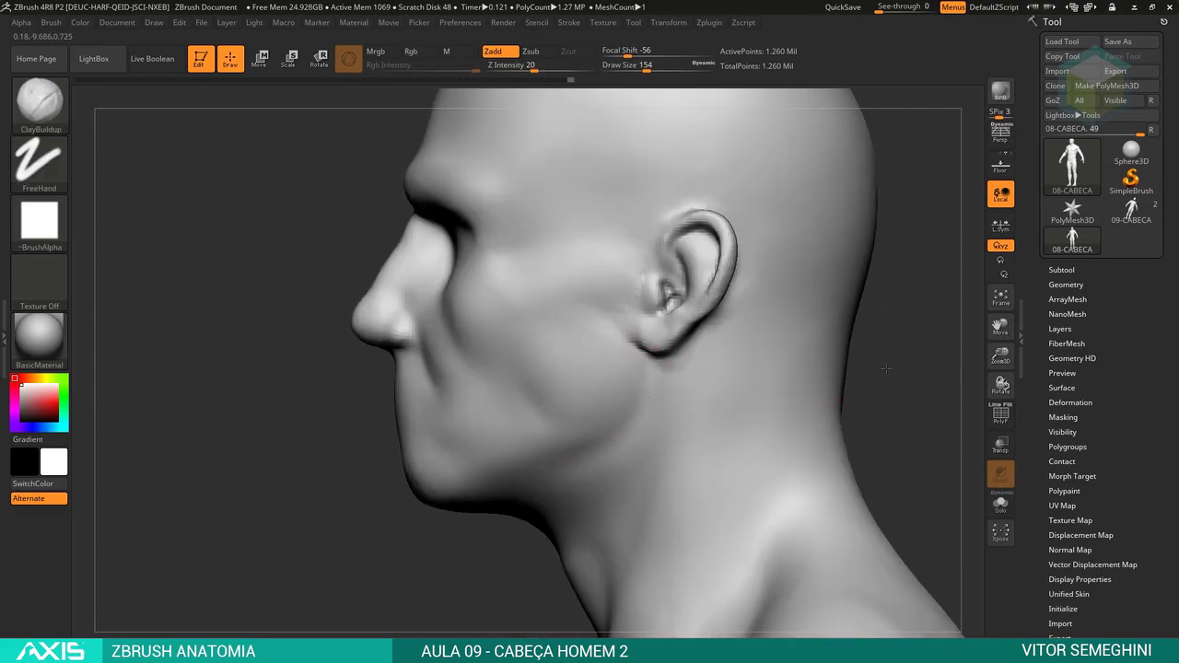
{"action": "left_click_drag", "start_coordinate": [902, 387], "coordinate": [930, 368], "text": "shift"}
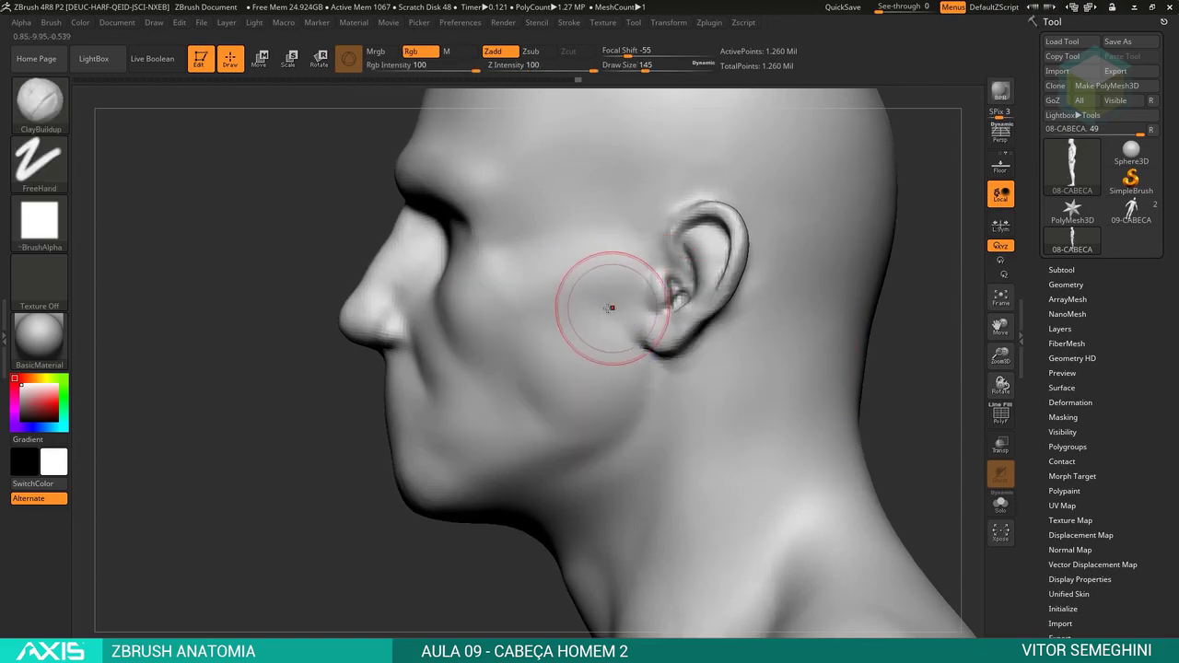
Build up diagonal clay strokes across the cheek near the ear.
{"action": "key", "text": "space"}
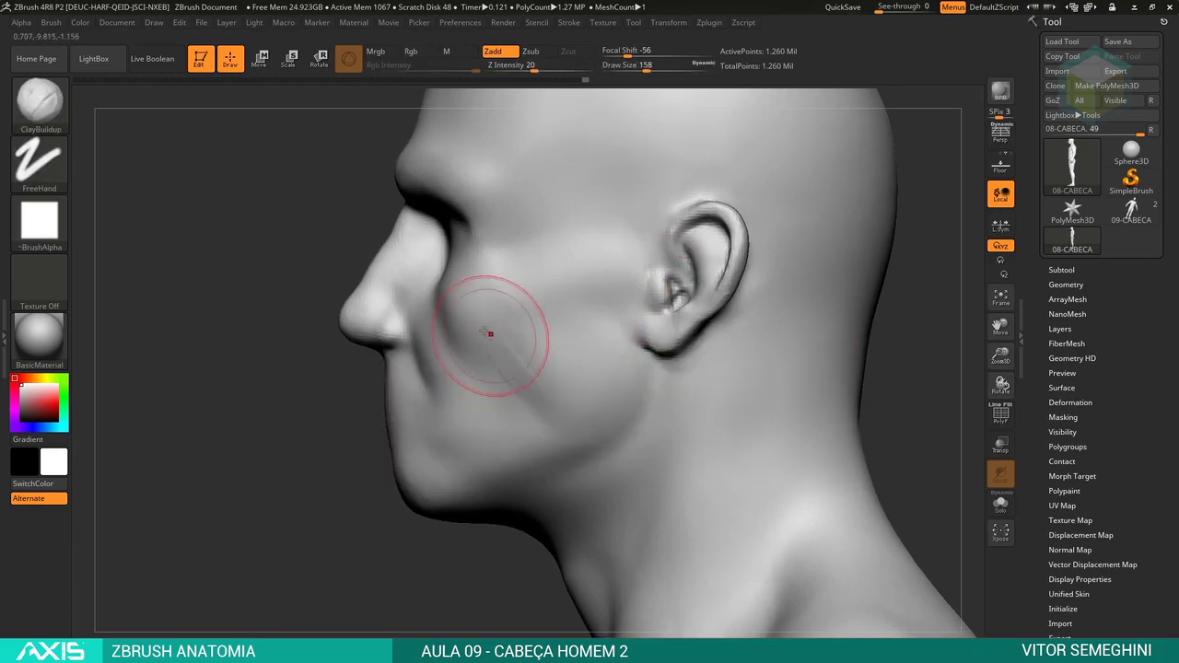
{"action": "left_click_drag", "start_coordinate": [489, 335], "coordinate": [553, 417]}
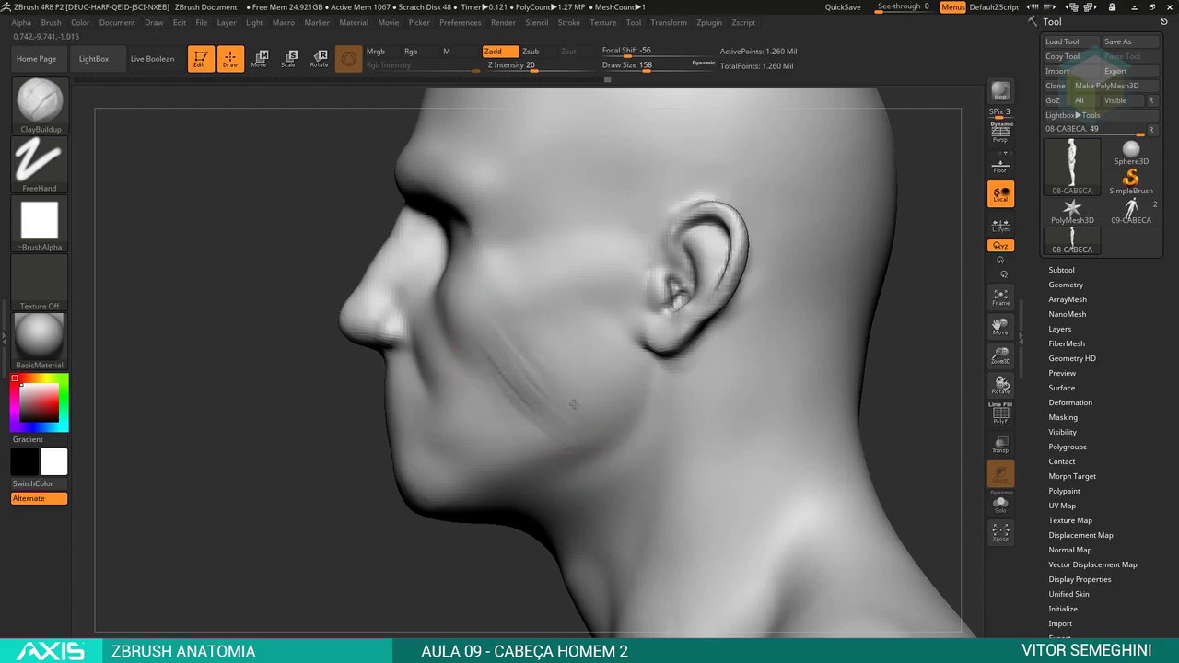
{"action": "mouse_move", "coordinate": [574, 337]}
{"action": "left_mouse_down"}
{"action": "mouse_move", "coordinate": [602, 331]}
{"action": "mouse_move", "coordinate": [540, 388]}
{"action": "left_mouse_up"}
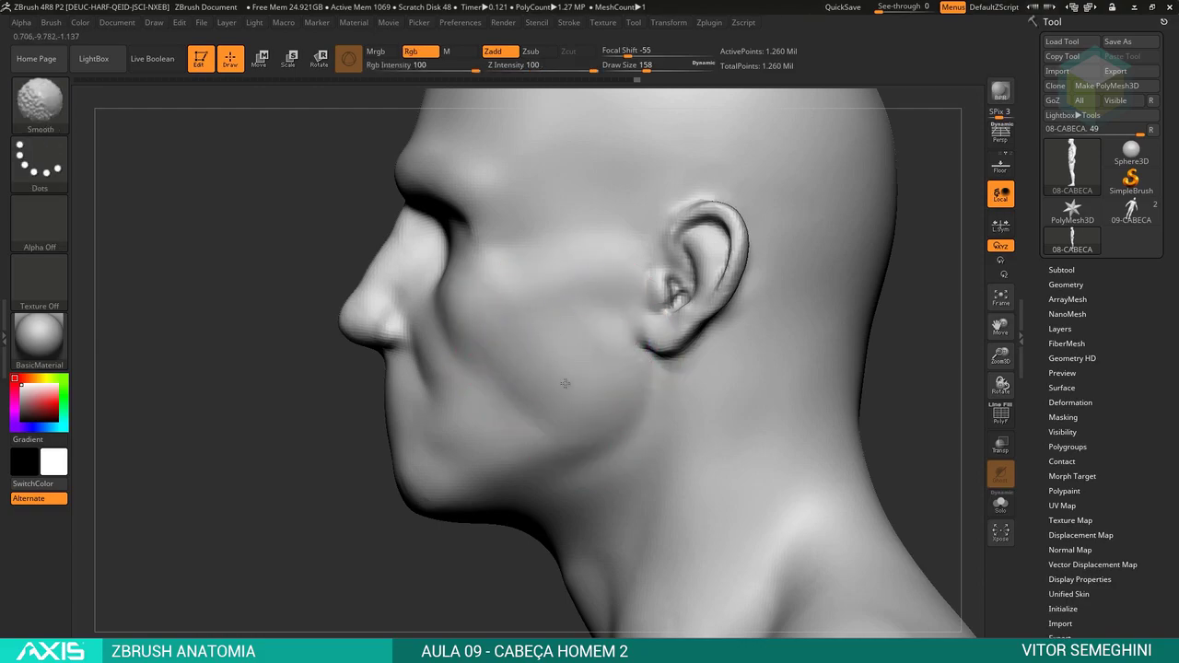
{"action": "key", "text": "space"}
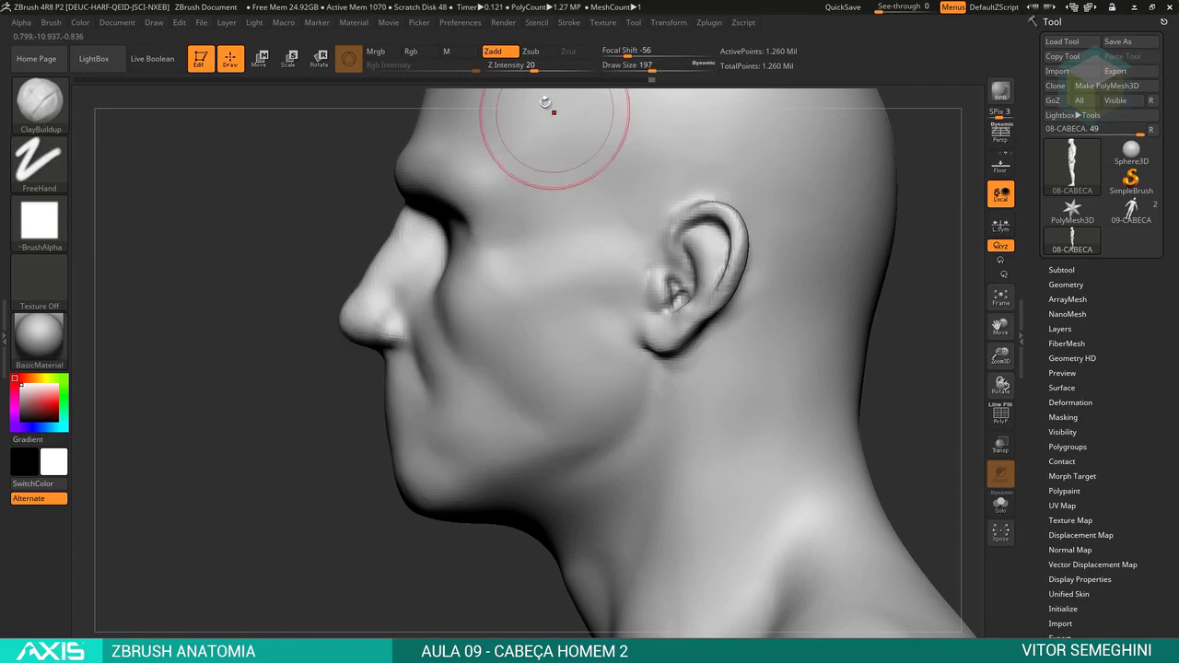
Select DamStandard with Z Intensity 8 and brush size 140.
{"action": "key", "text": "b"}
{"action": "key", "text": "d"}
{"action": "key", "text": "s"}
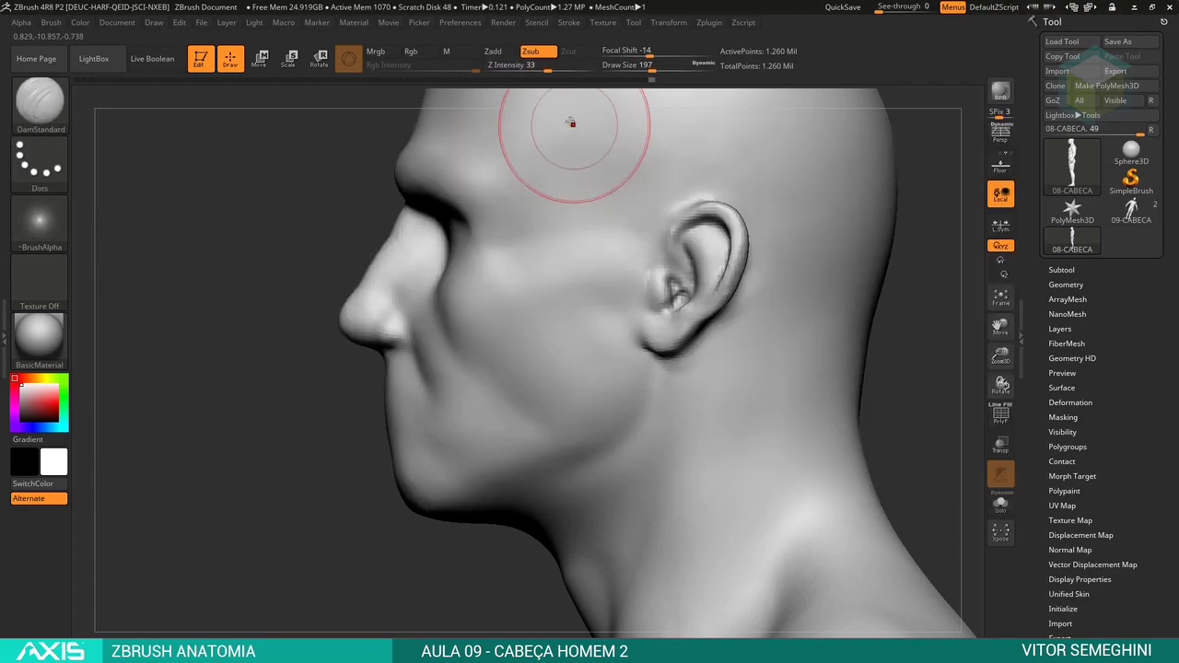
{"action": "left_click", "coordinate": [518, 65]}
{"action": "type", "text": "8"}
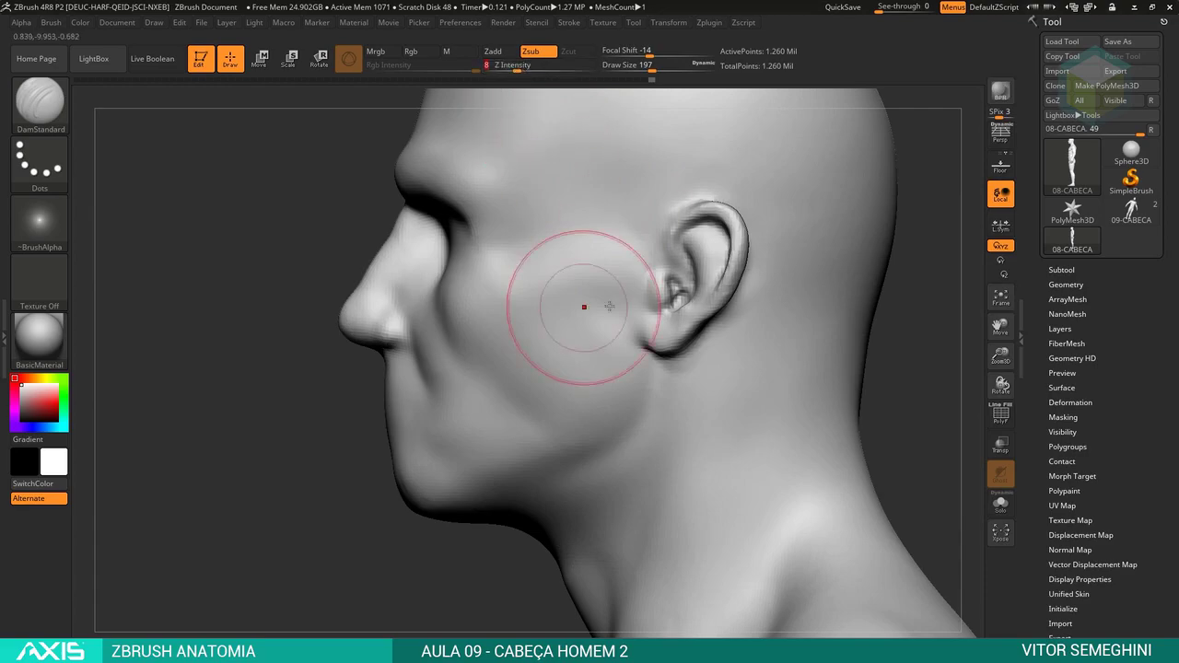
{"action": "type", "text": "s"}
{"action": "left_click_drag", "start_coordinate": [612, 282], "coordinate": [592, 282]}
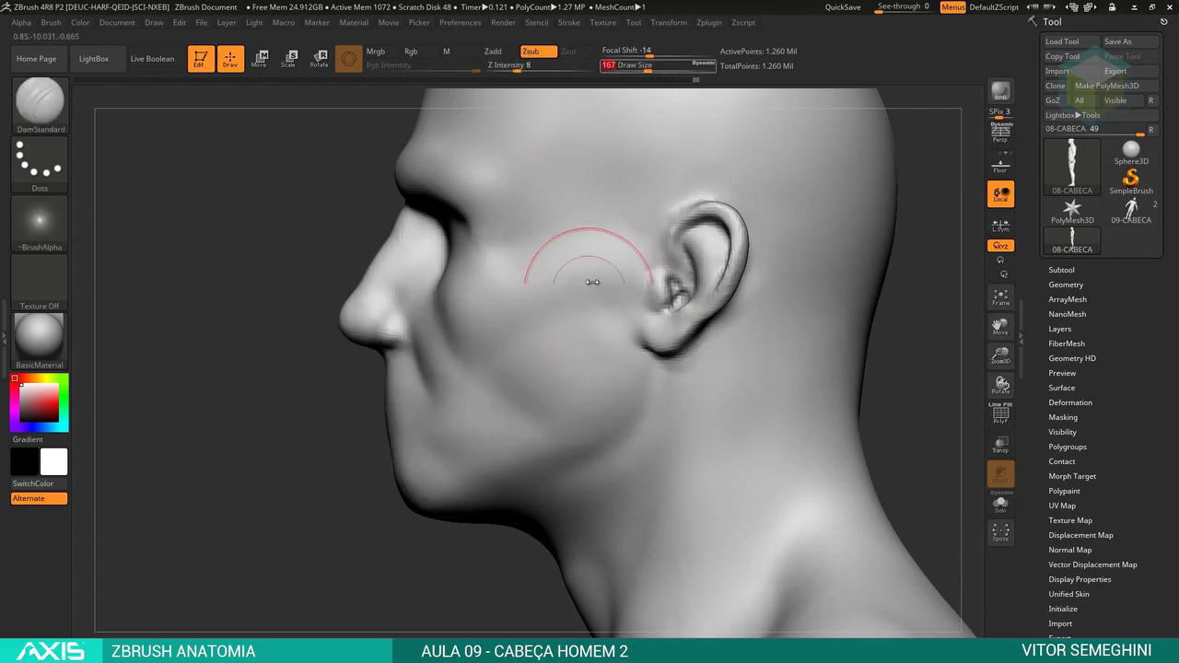
{"action": "key", "text": "space"}
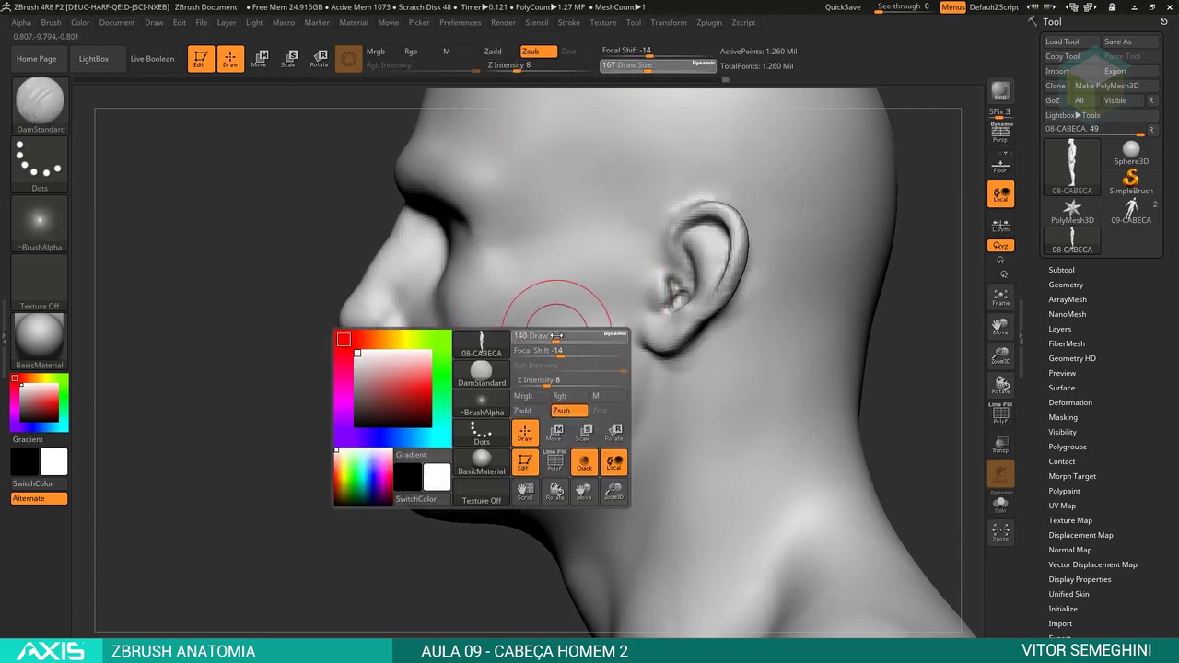
{"action": "key", "text": "space"}
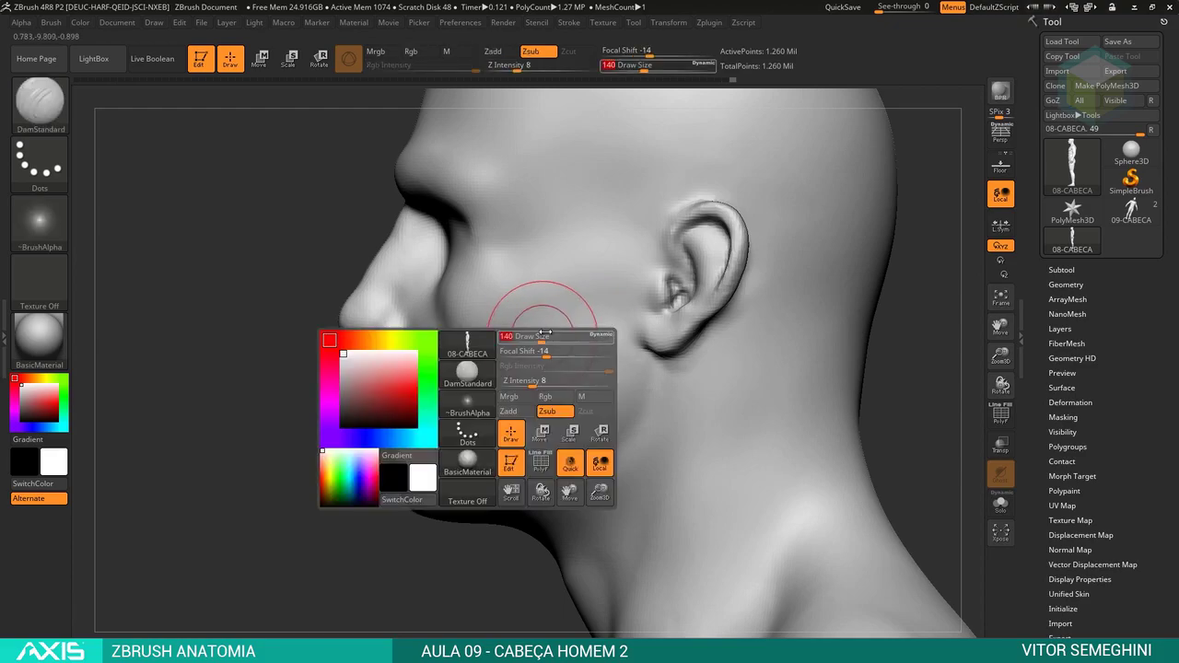
Rotate the head through an exact side profile to a straight front view.
{"action": "left_click_drag", "start_coordinate": [921, 301], "coordinate": [934, 300]}
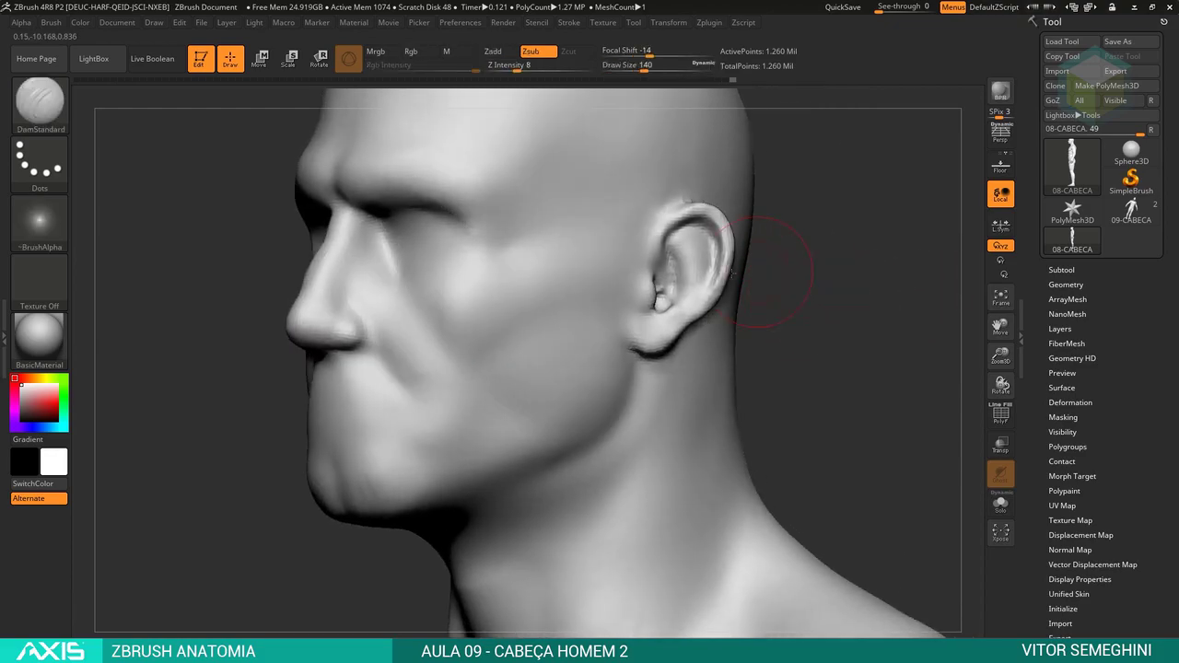
{"action": "left_click_drag", "start_coordinate": [811, 285], "coordinate": [812, 286], "text": "shift"}
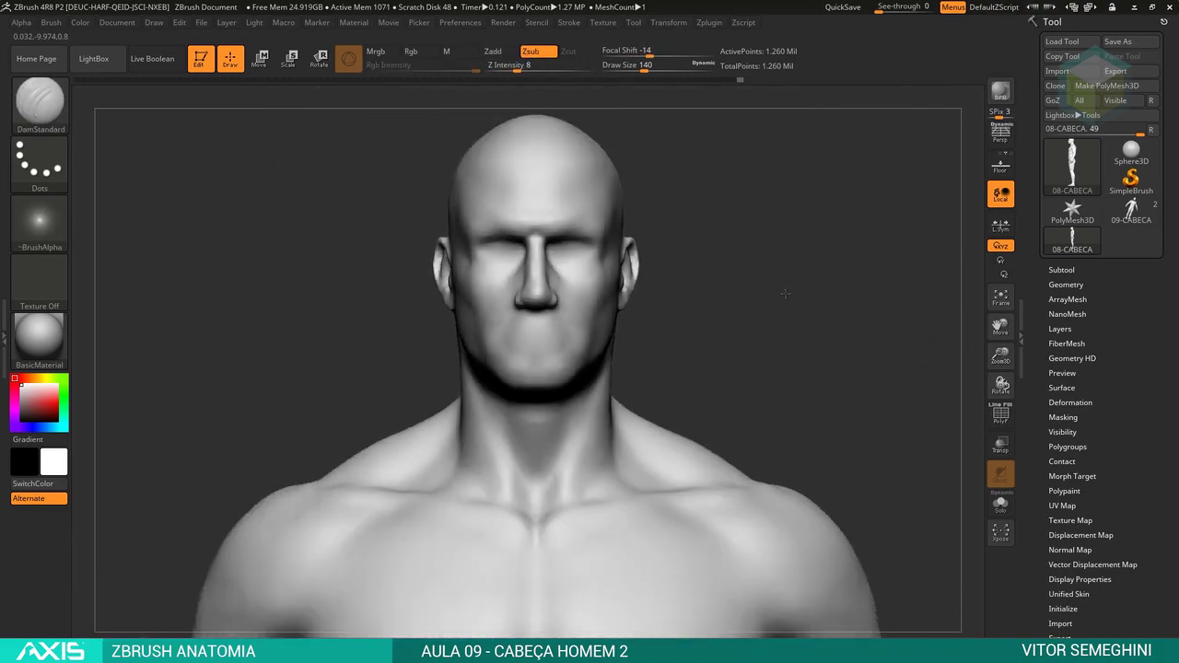
{"action": "mouse_move", "coordinate": [784, 293]}
{"action": "left_mouse_down", "text": "alt"}
{"action": "mouse_move", "coordinate": [718, 342]}
{"action": "mouse_move", "coordinate": [705, 337]}
{"action": "left_mouse_up", "text": "alt"}
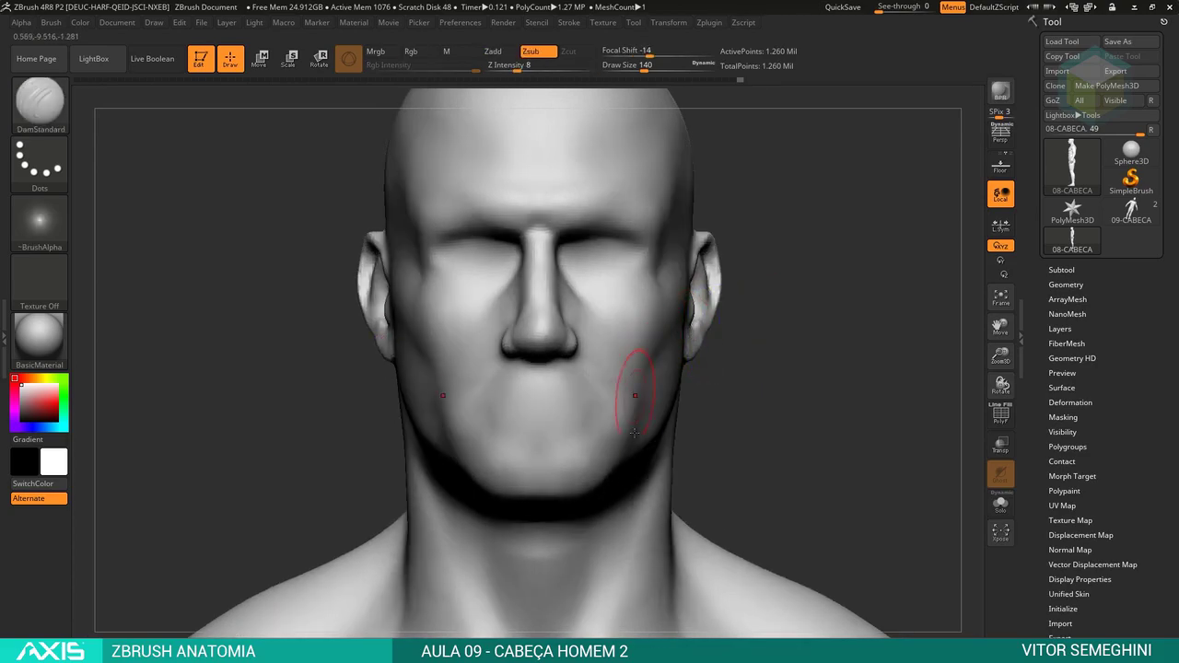
{"action": "left_click_drag", "start_coordinate": [685, 396], "coordinate": [652, 357]}
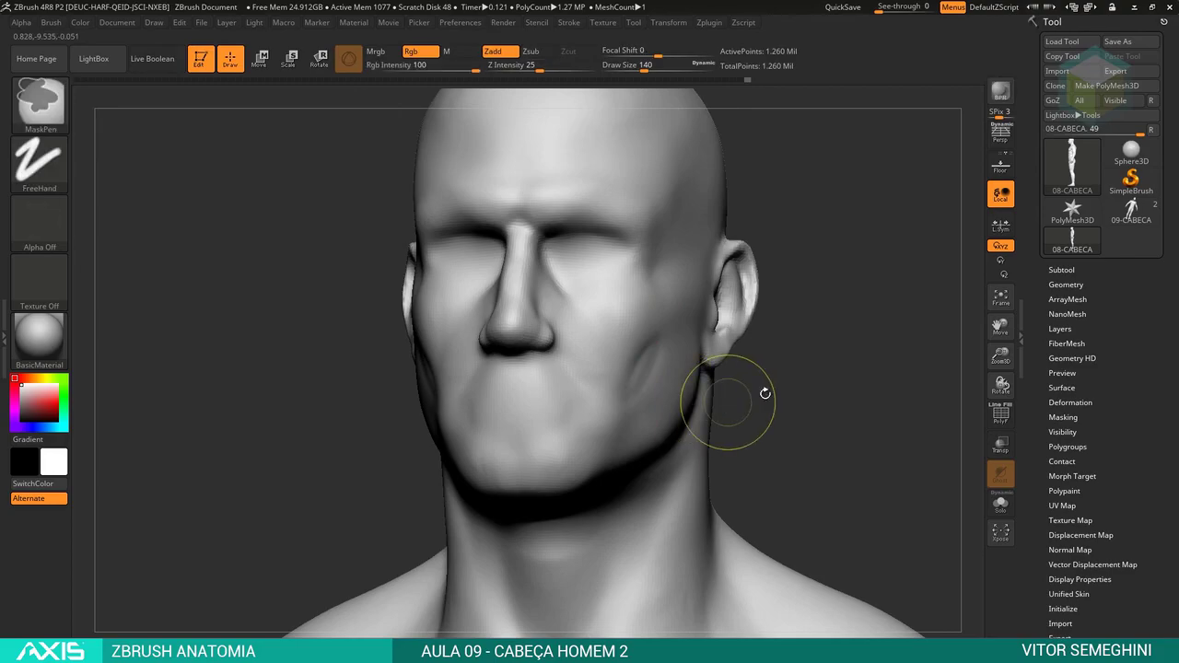
{"action": "mouse_move", "coordinate": [731, 395]}
{"action": "left_mouse_down", "text": "shift"}
{"action": "mouse_move", "coordinate": [686, 401]}
{"action": "mouse_move", "coordinate": [756, 394]}
{"action": "left_mouse_up", "text": "shift"}
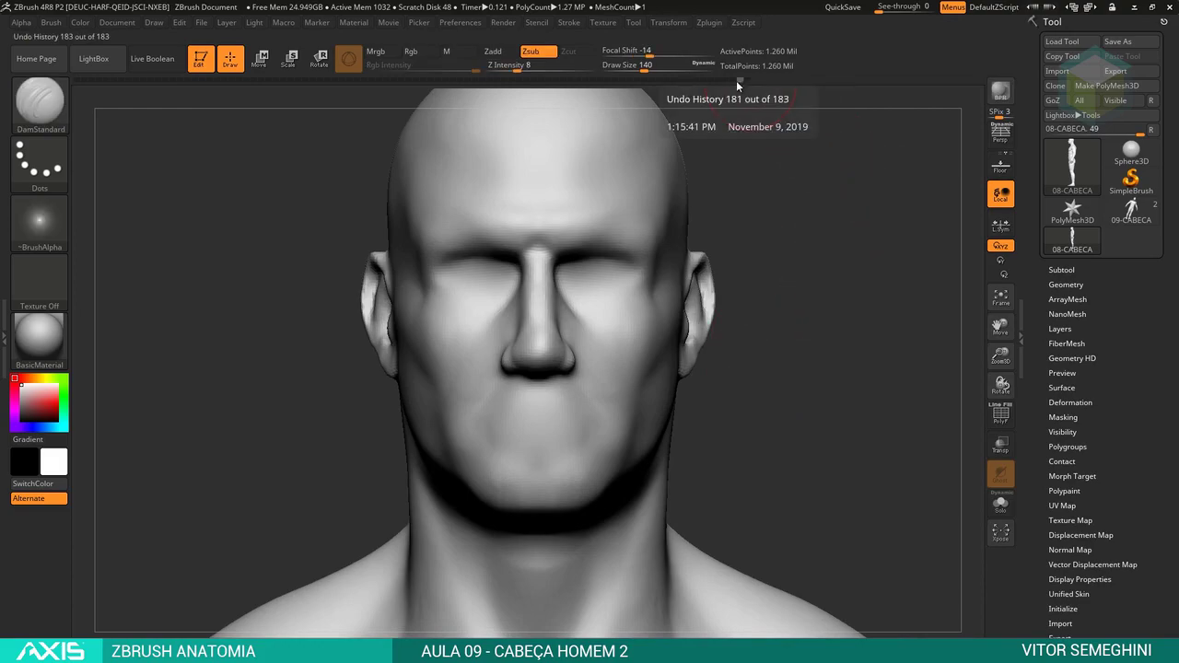
Roll the undo history back to state 140, cancelling a stroke that would overwrite it.
{"action": "left_click_drag", "start_coordinate": [650, 85], "coordinate": [455, 92]}
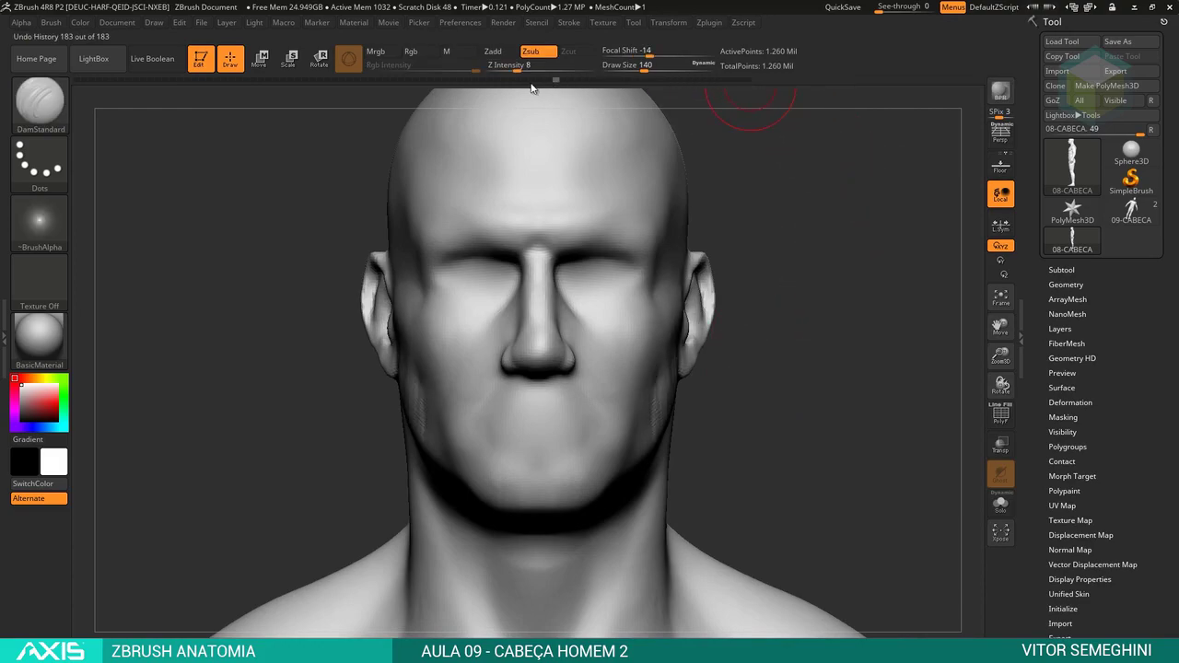
{"action": "left_click", "coordinate": [437, 89]}
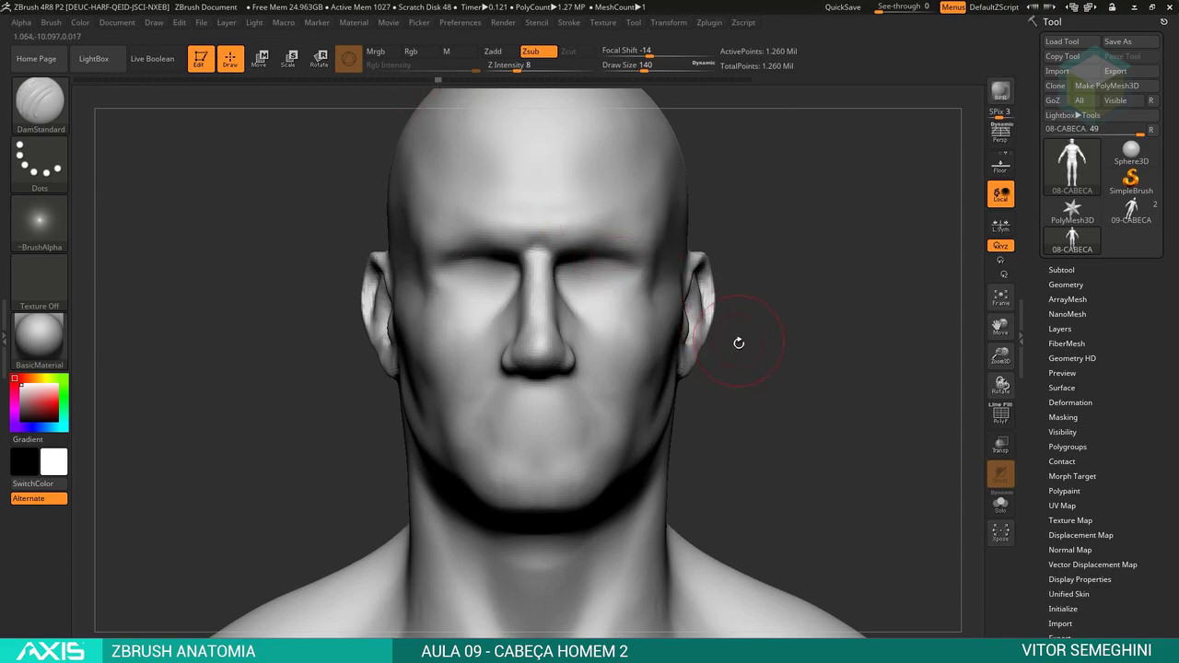
{"action": "left_click_drag", "start_coordinate": [761, 344], "coordinate": [686, 357]}
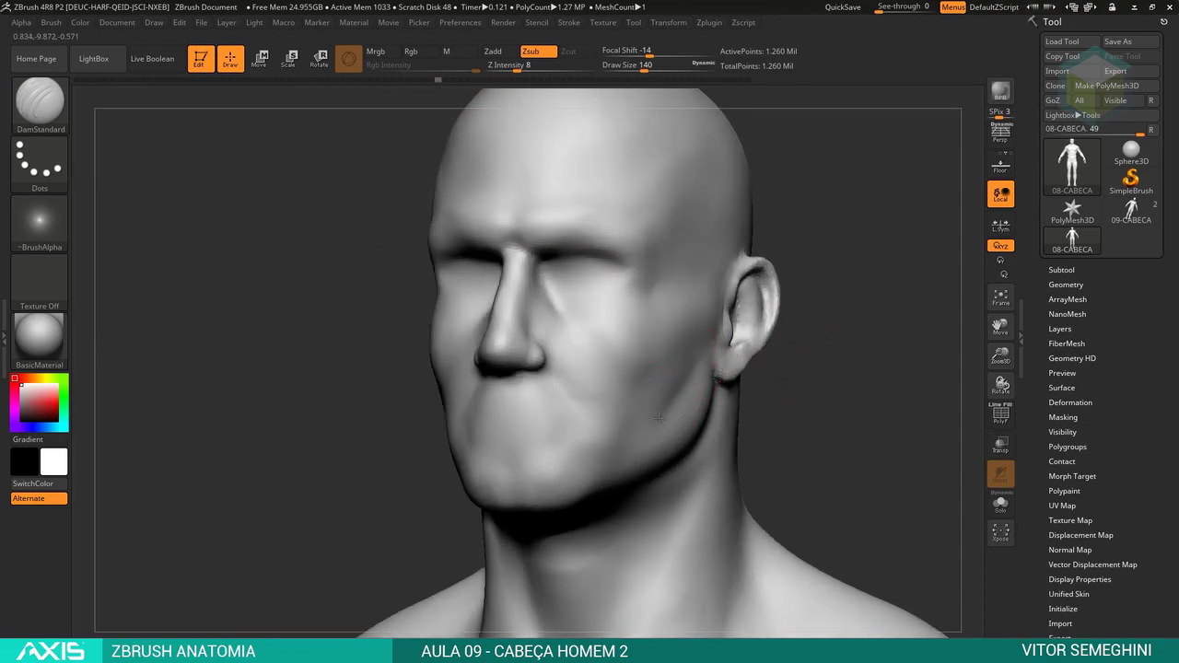
{"action": "left_click_drag", "start_coordinate": [698, 356], "coordinate": [744, 418]}
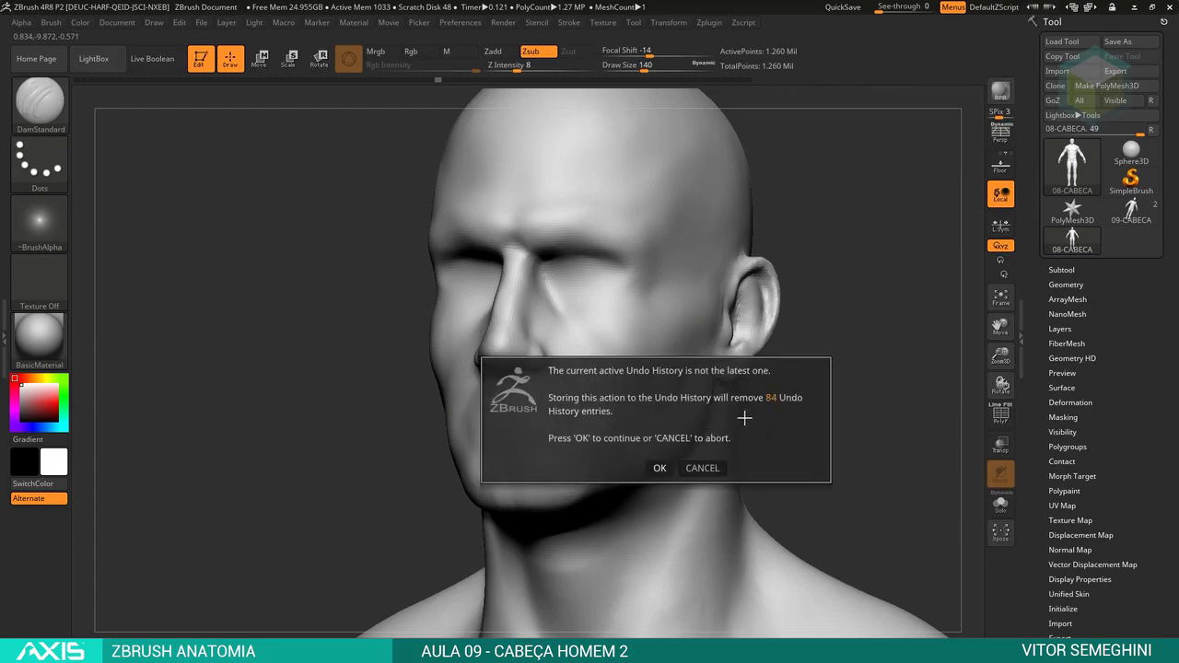
{"action": "left_click", "coordinate": [702, 467]}
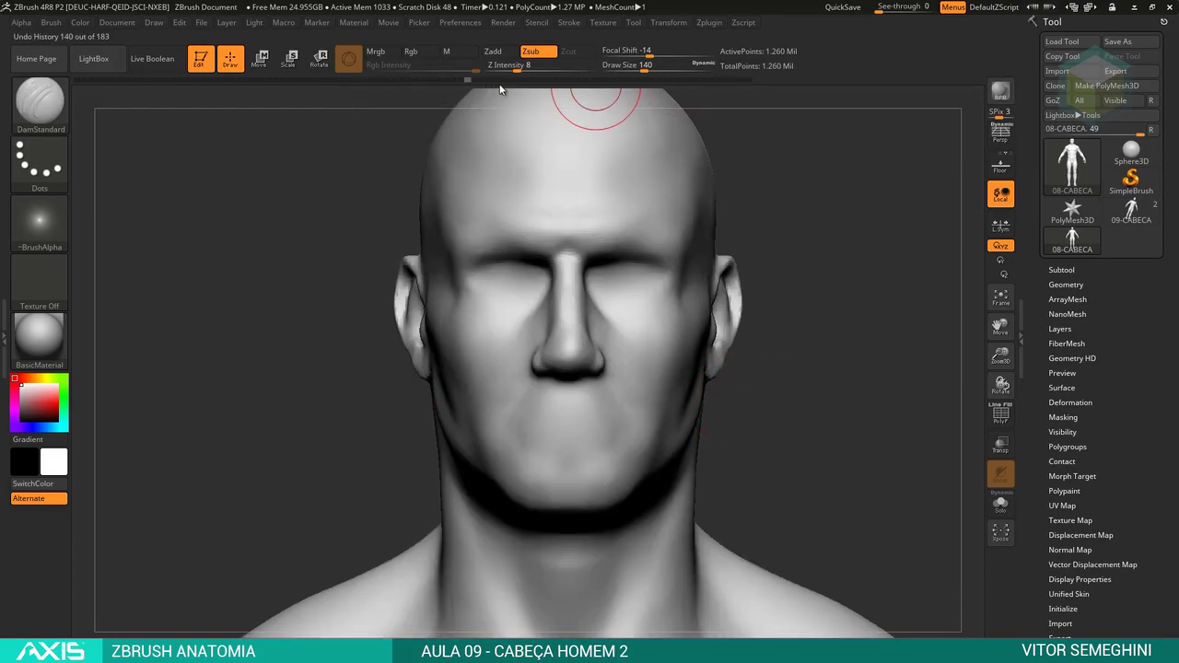
{"action": "mouse_move", "coordinate": [445, 79]}
{"action": "left_mouse_down"}
{"action": "mouse_move", "coordinate": [541, 81]}
{"action": "mouse_move", "coordinate": [858, 127]}
{"action": "left_mouse_up"}
On the side profile, paint temporary red guides for the nasolabial fold, cheek muscles and ear-to-cheekbone line.
{"action": "mouse_move", "coordinate": [752, 110]}
{"action": "left_mouse_down"}
{"action": "mouse_move", "coordinate": [739, 93]}
{"action": "mouse_move", "coordinate": [832, 377]}
{"action": "mouse_move", "coordinate": [921, 375]}
{"action": "mouse_move", "coordinate": [829, 350]}
{"action": "left_mouse_up"}
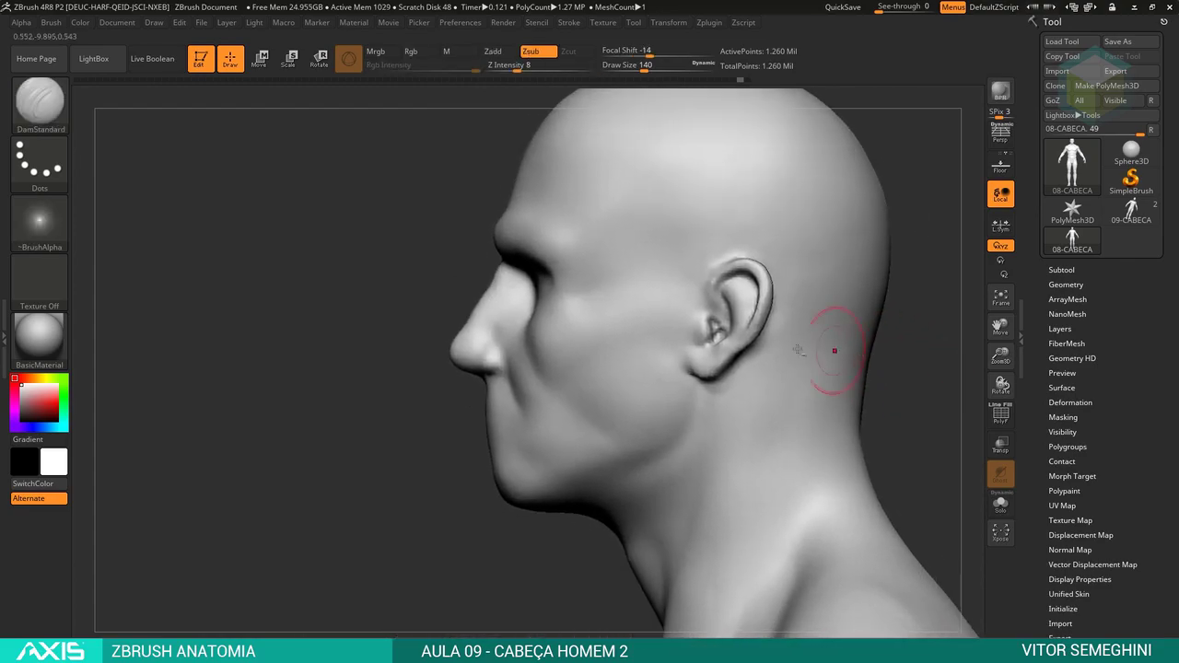
{"action": "mouse_move", "coordinate": [521, 341]}
{"action": "left_mouse_down", "text": "ctrl"}
{"action": "mouse_move", "coordinate": [615, 449]}
{"action": "mouse_move", "coordinate": [676, 394]}
{"action": "left_mouse_up", "text": "ctrl"}
{"action": "mouse_move", "coordinate": [606, 434]}
{"action": "left_mouse_down"}
{"action": "mouse_move", "coordinate": [668, 391]}
{"action": "mouse_move", "coordinate": [594, 414]}
{"action": "left_mouse_up"}
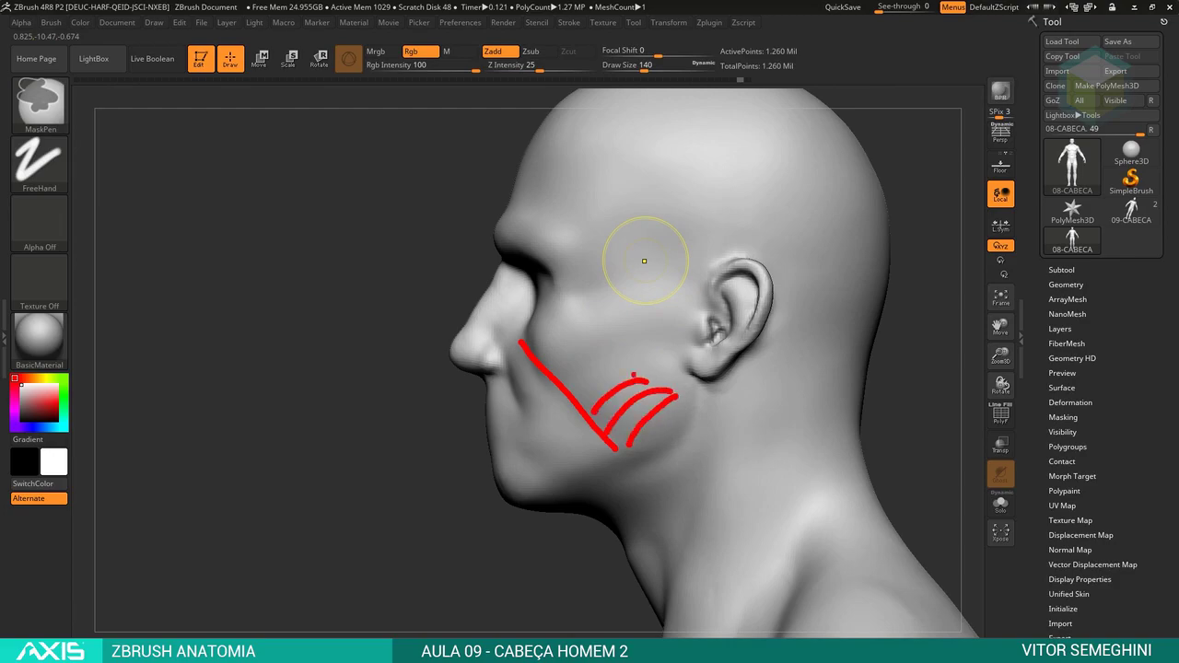
{"action": "mouse_move", "coordinate": [642, 362]}
{"action": "left_mouse_down"}
{"action": "mouse_move", "coordinate": [578, 398]}
{"action": "mouse_move", "coordinate": [569, 391]}
{"action": "left_mouse_up"}
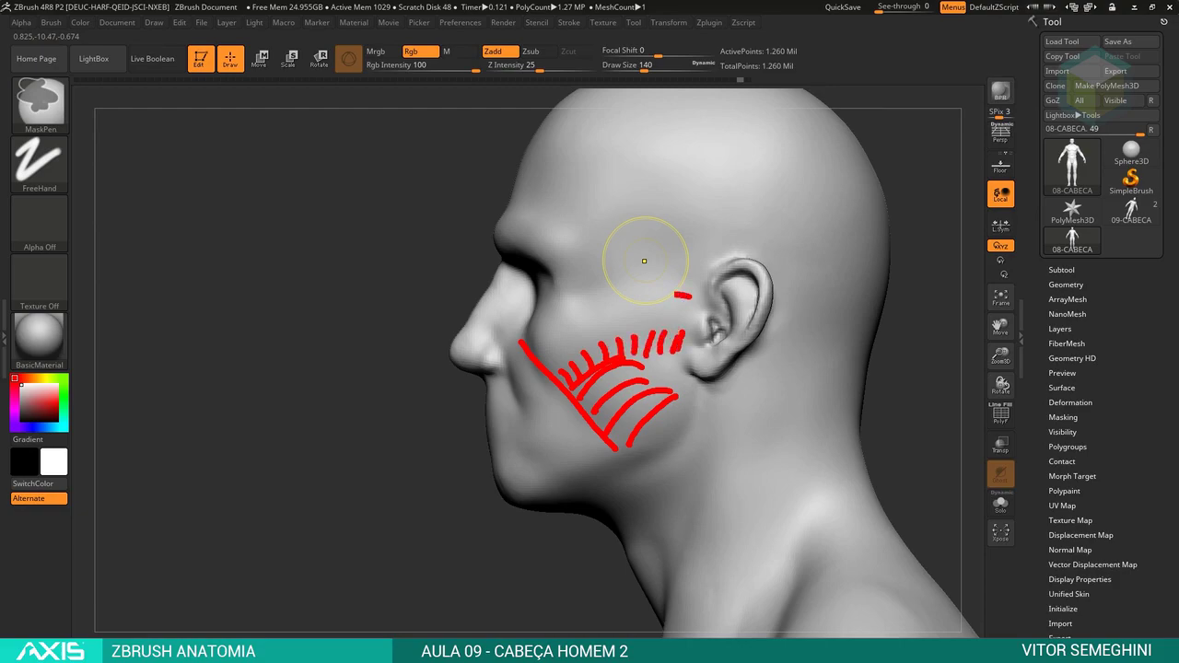
{"action": "left_click_drag", "start_coordinate": [675, 294], "coordinate": [513, 342]}
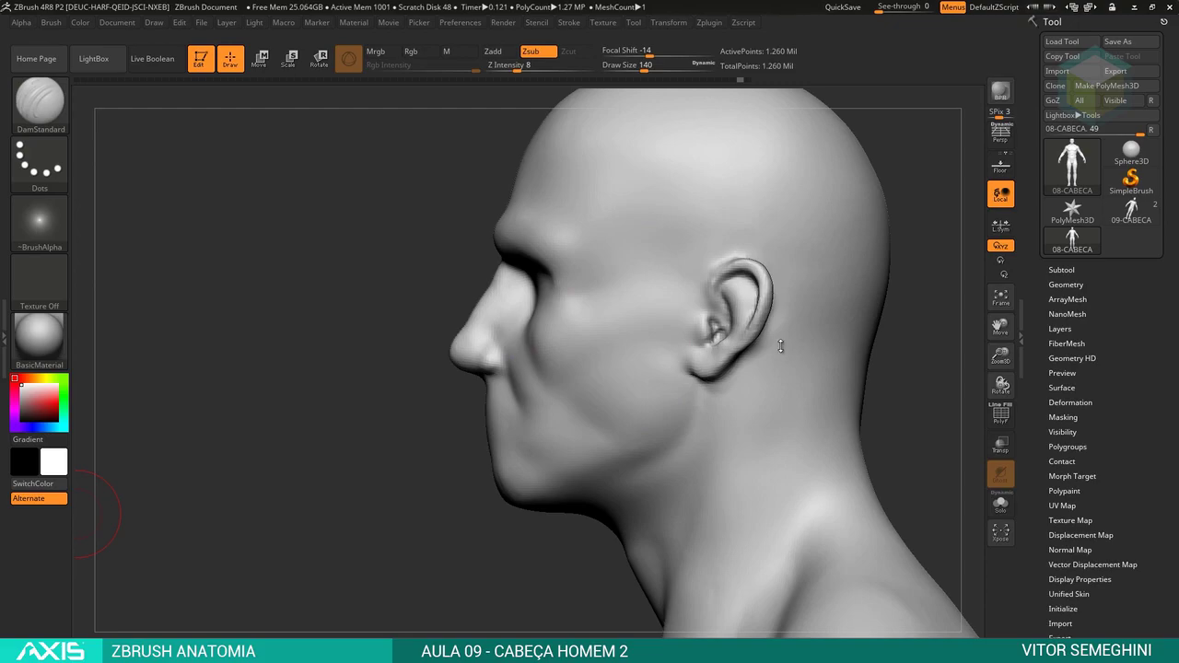
{"action": "left_click_drag", "start_coordinate": [489, 435], "coordinate": [566, 408], "text": "shift"}
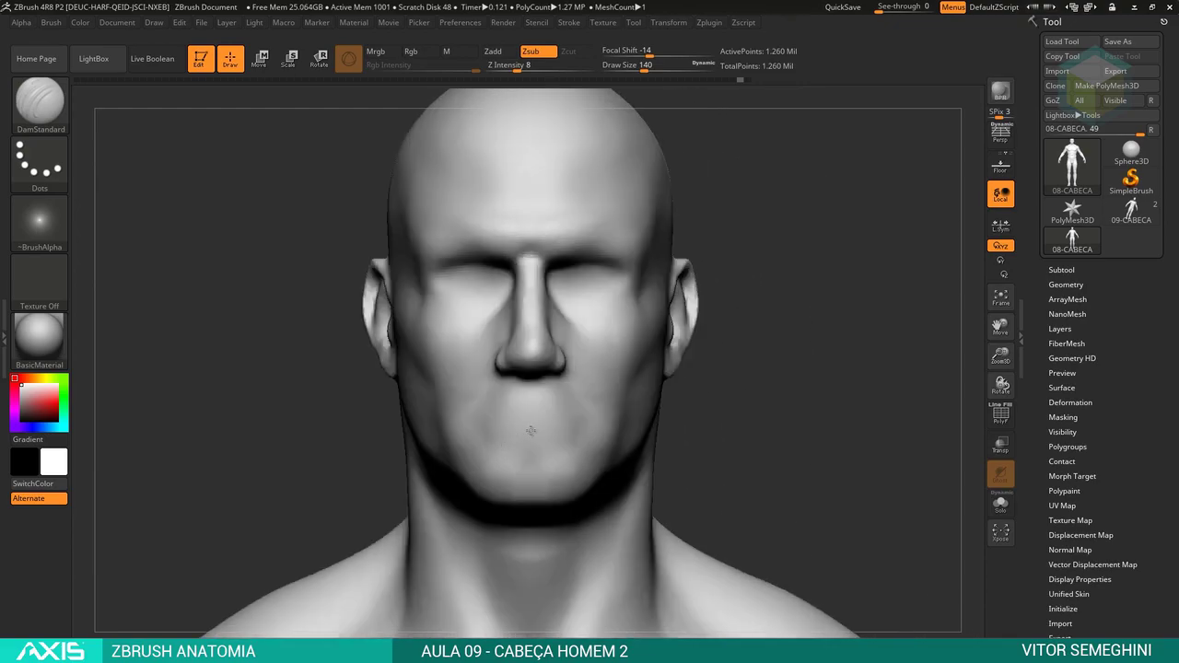
{"action": "mouse_move", "coordinate": [734, 452]}
{"action": "left_mouse_down", "text": "alt"}
{"action": "mouse_move", "coordinate": [618, 381]}
{"action": "mouse_move", "coordinate": [732, 454]}
{"action": "mouse_move", "coordinate": [804, 297]}
{"action": "mouse_move", "coordinate": [790, 271]}
{"action": "mouse_move", "coordinate": [812, 376]}
{"action": "left_mouse_up", "text": "alt"}
{"action": "mouse_move", "coordinate": [760, 312]}
{"action": "left_mouse_down", "text": "alt"}
{"action": "mouse_move", "coordinate": [773, 369]}
{"action": "mouse_move", "coordinate": [763, 395]}
{"action": "mouse_move", "coordinate": [710, 395]}
{"action": "left_mouse_up", "text": "alt"}
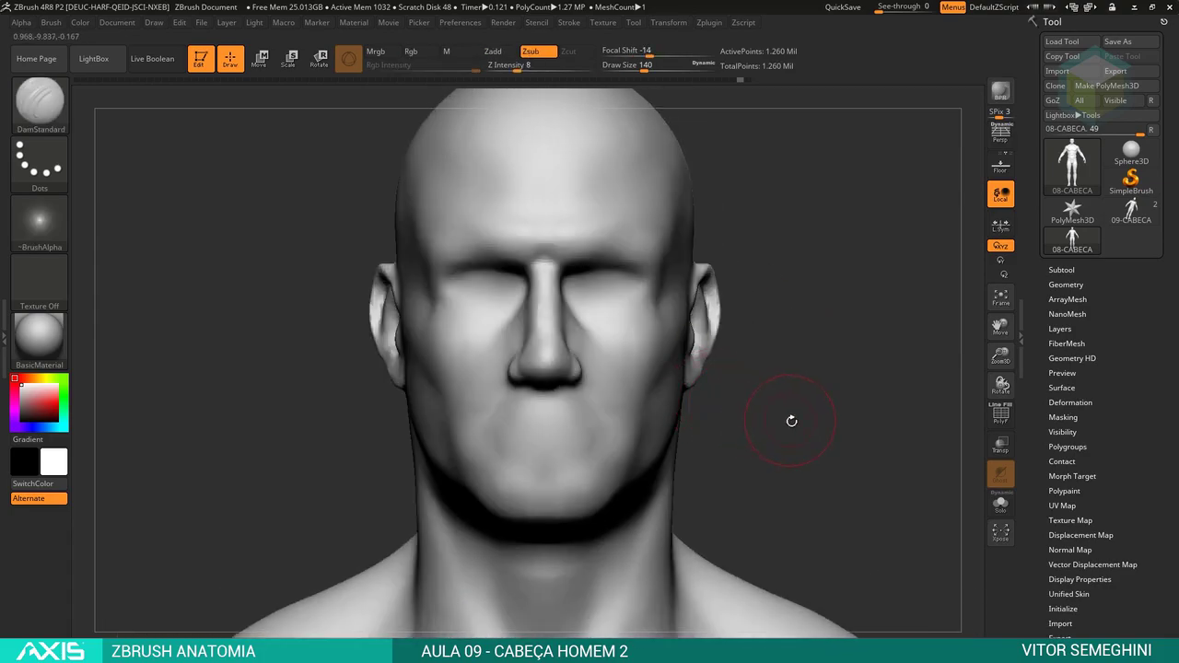
{"action": "mouse_move", "coordinate": [789, 415]}
{"action": "left_mouse_down", "text": "alt"}
{"action": "mouse_move", "coordinate": [788, 442]}
{"action": "mouse_move", "coordinate": [788, 420]}
{"action": "mouse_move", "coordinate": [764, 415]}
{"action": "left_mouse_up", "text": "alt"}
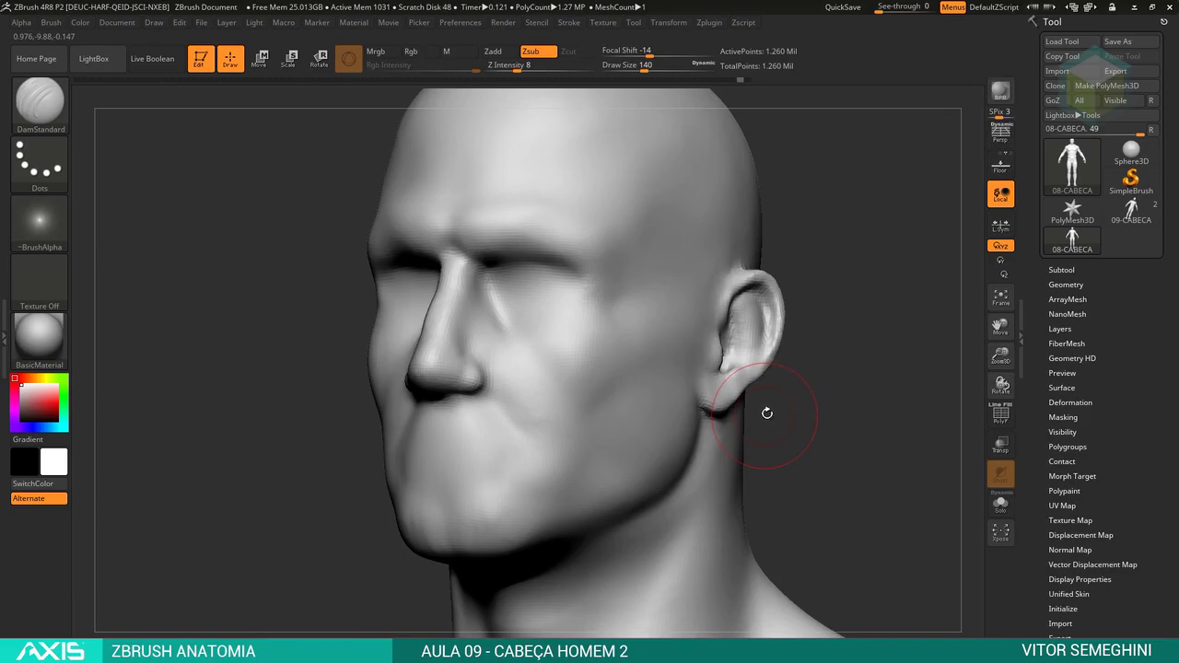
Scroll through the Face Male Pinterest board, then bring up the Mouth board tab.
{"action": "key", "text": "alt+Tab"}
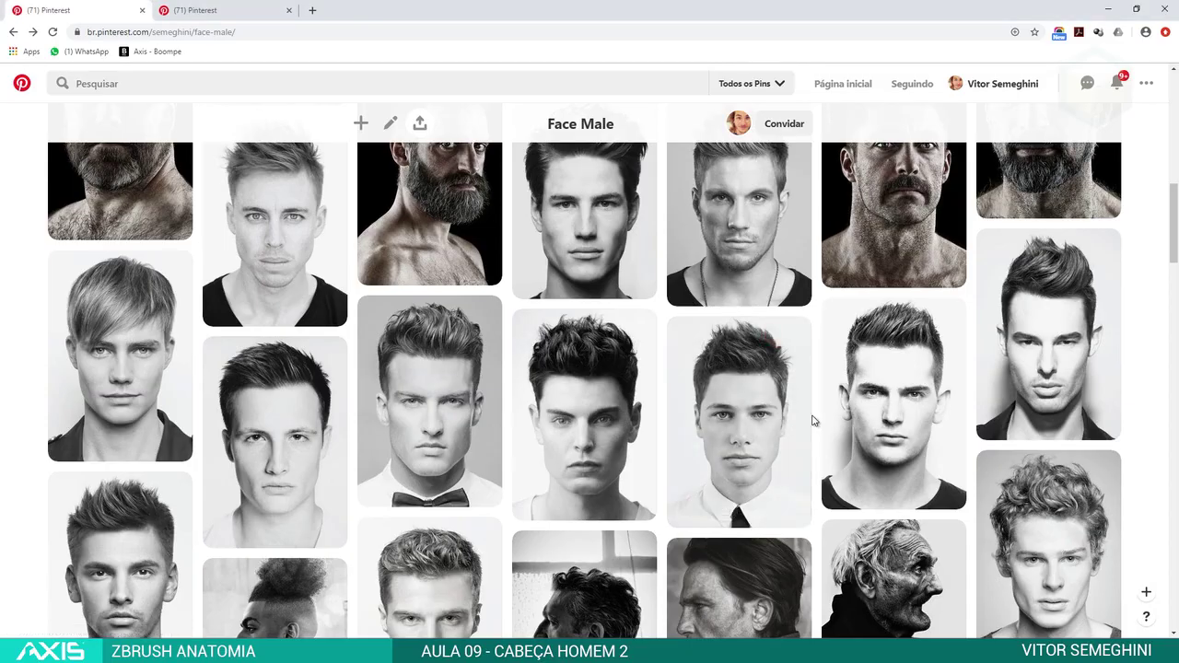
{"action": "scroll", "coordinate": [790, 386], "scroll_direction": "up", "scroll_amount": 2}
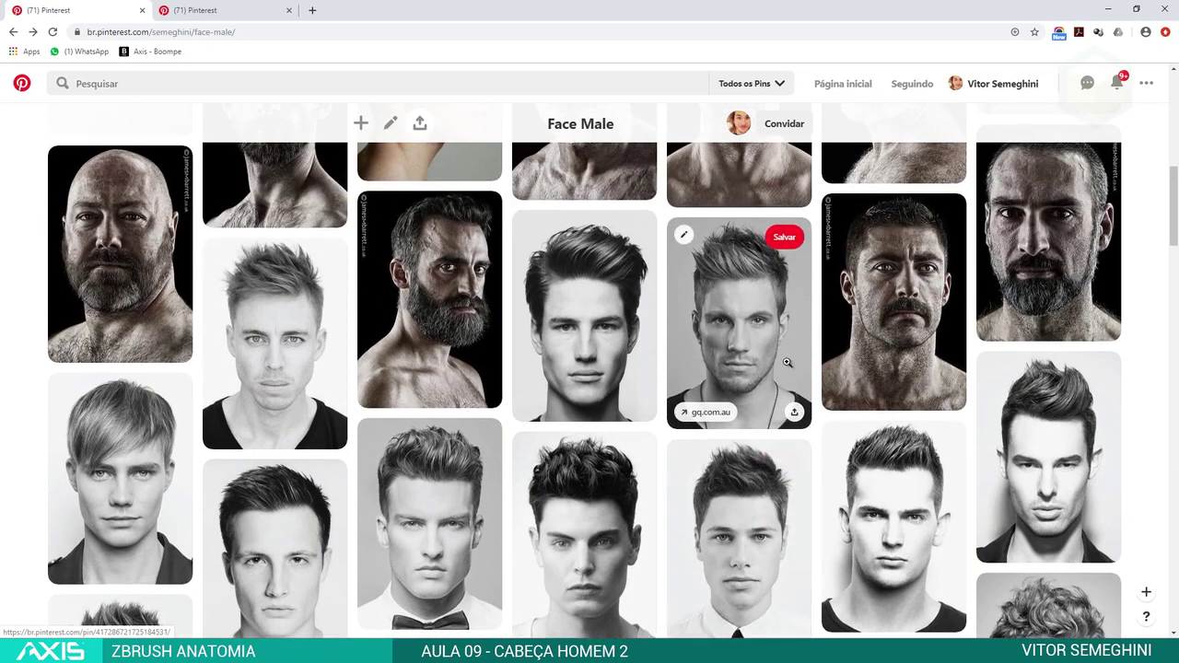
{"action": "scroll", "coordinate": [783, 368], "scroll_direction": "up", "scroll_amount": 1}
{"action": "scroll", "coordinate": [783, 373], "scroll_direction": "up", "scroll_amount": 1}
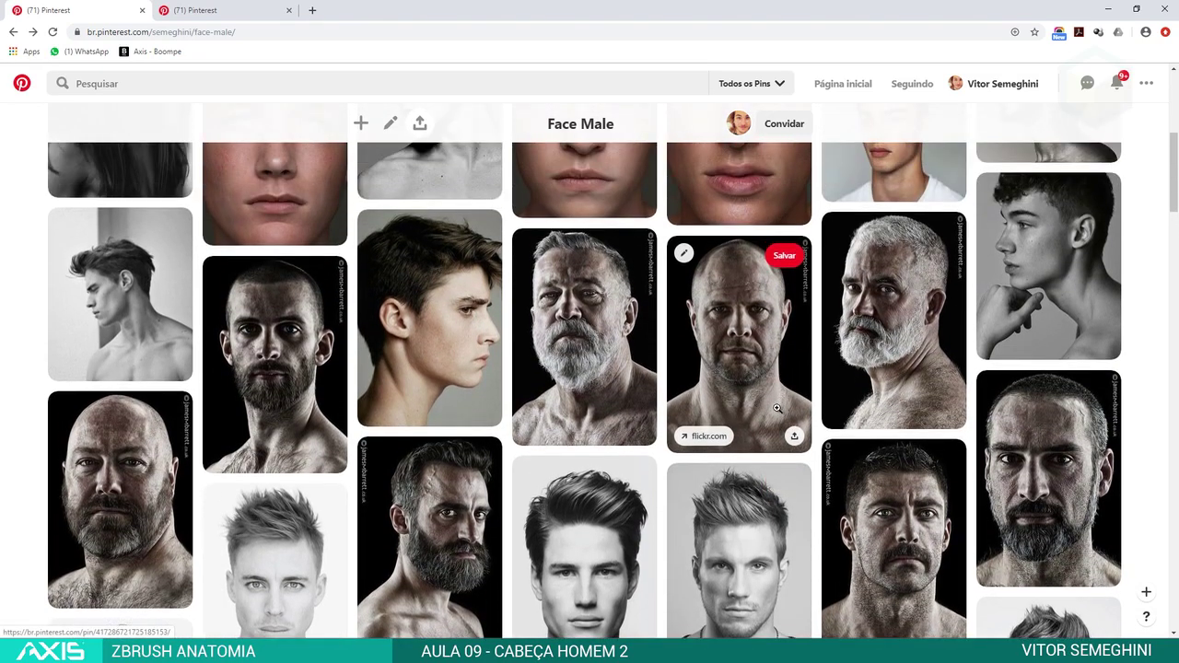
{"action": "scroll", "coordinate": [777, 408], "scroll_direction": "up", "scroll_amount": 1}
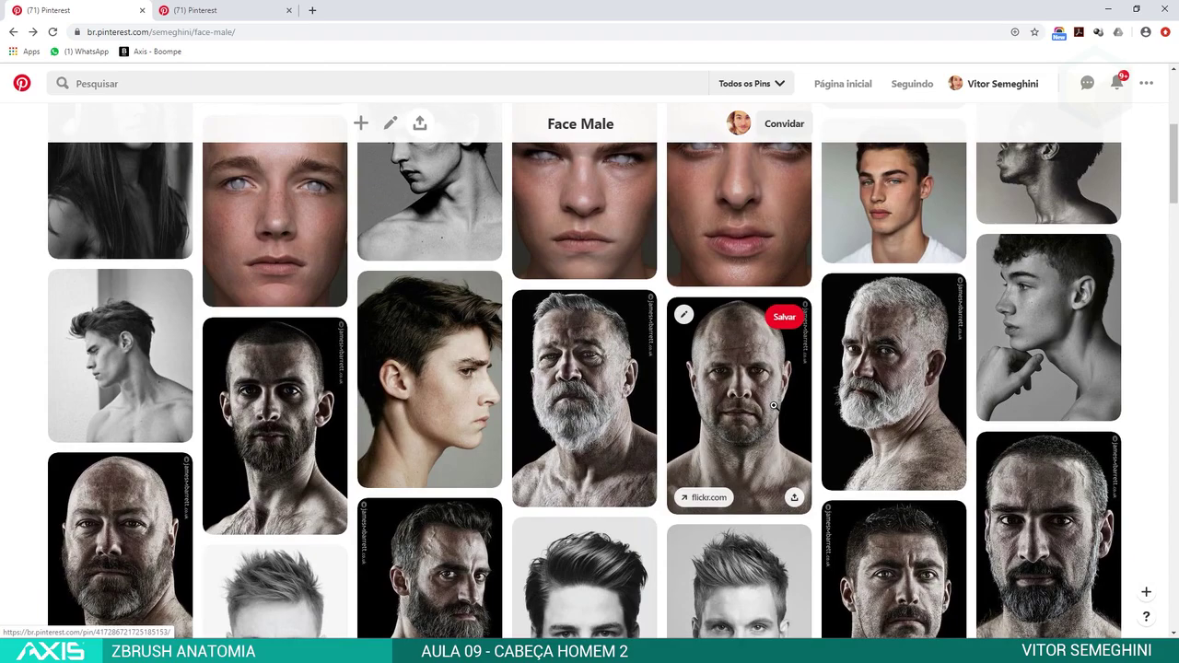
{"action": "scroll", "coordinate": [774, 405], "scroll_direction": "up", "scroll_amount": 2}
{"action": "scroll", "coordinate": [773, 405], "scroll_direction": "up", "scroll_amount": 2}
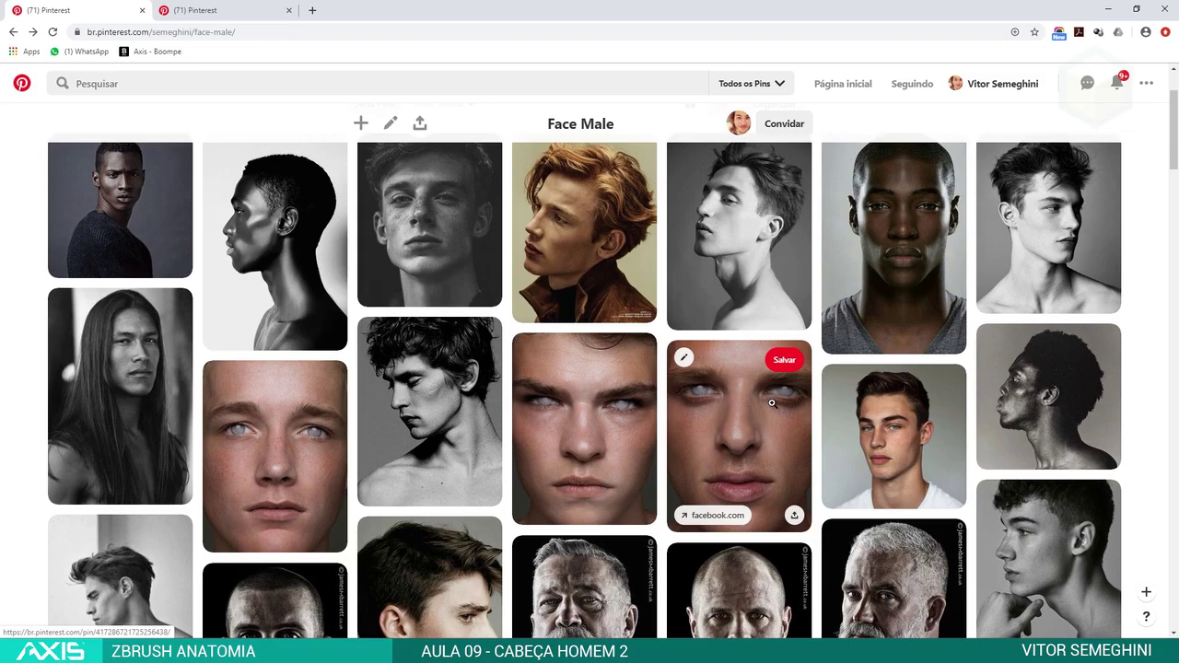
{"action": "scroll", "coordinate": [772, 403], "scroll_direction": "down", "scroll_amount": 2}
{"action": "scroll", "coordinate": [771, 403], "scroll_direction": "down", "scroll_amount": 1}
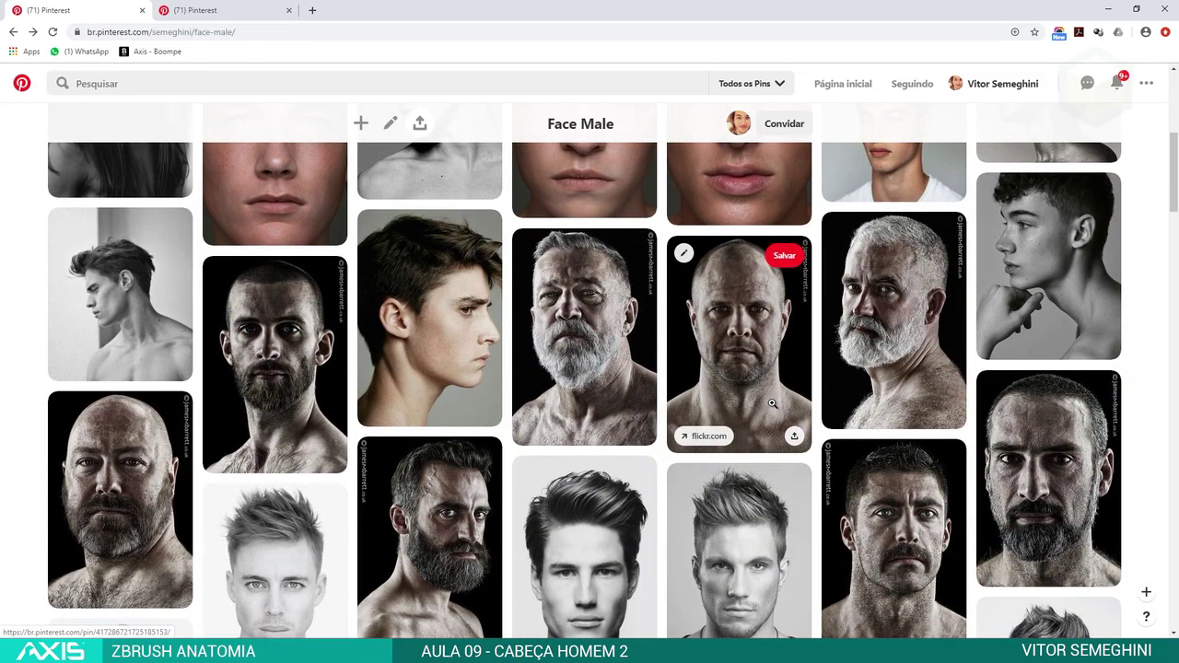
{"action": "scroll", "coordinate": [771, 402], "scroll_direction": "down", "scroll_amount": 2}
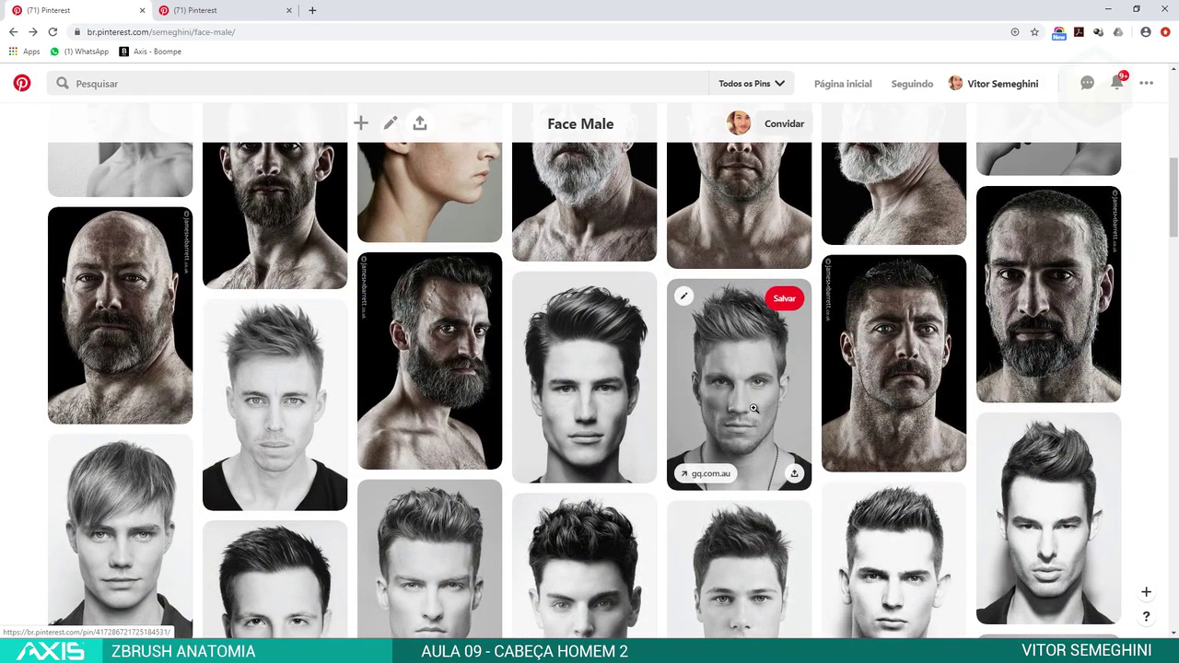
{"action": "scroll", "coordinate": [752, 409], "scroll_direction": "down", "scroll_amount": 3}
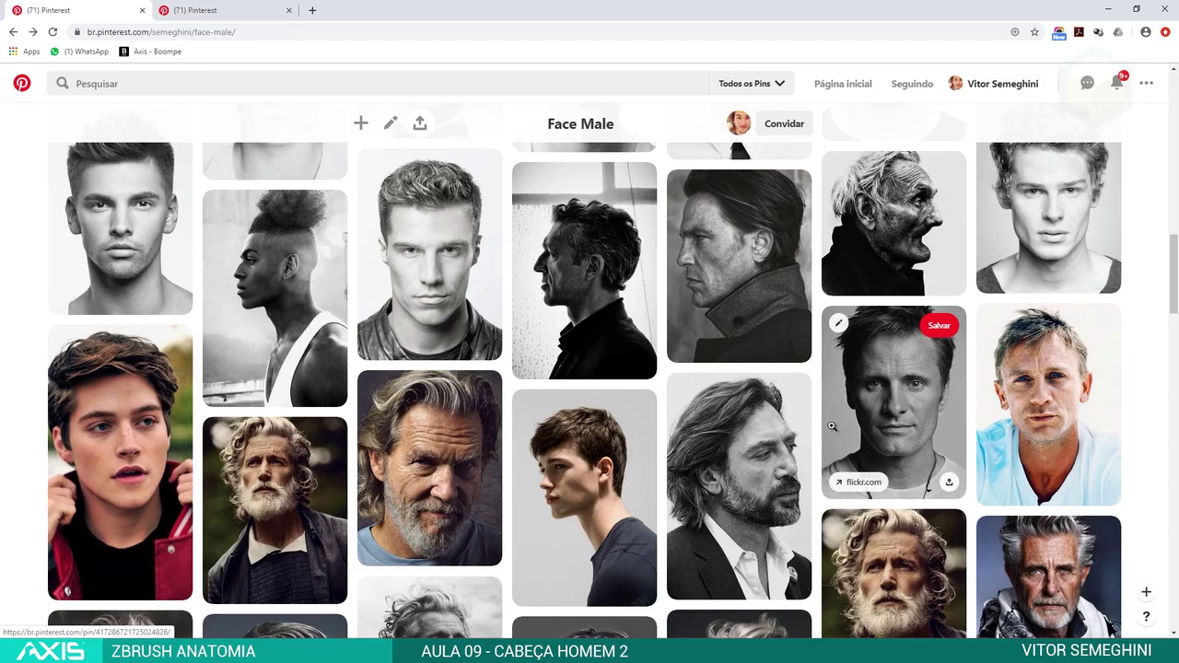
{"action": "scroll", "coordinate": [847, 484], "scroll_direction": "up", "scroll_amount": 2}
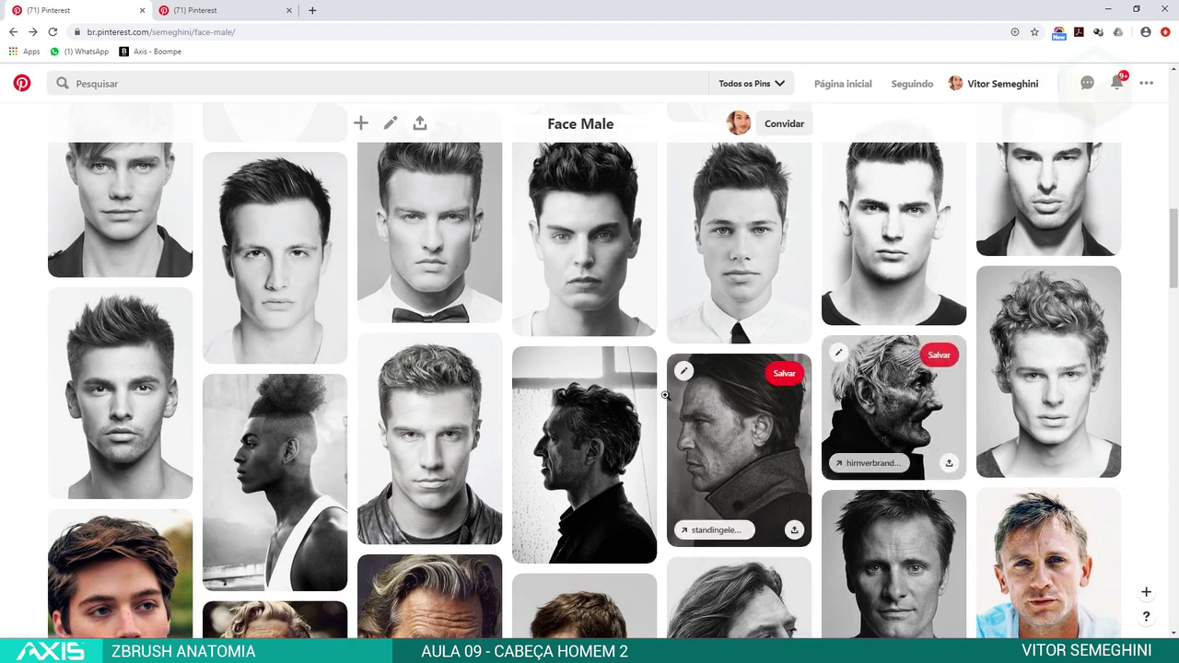
{"action": "scroll", "coordinate": [489, 356], "scroll_direction": "up", "scroll_amount": 1}
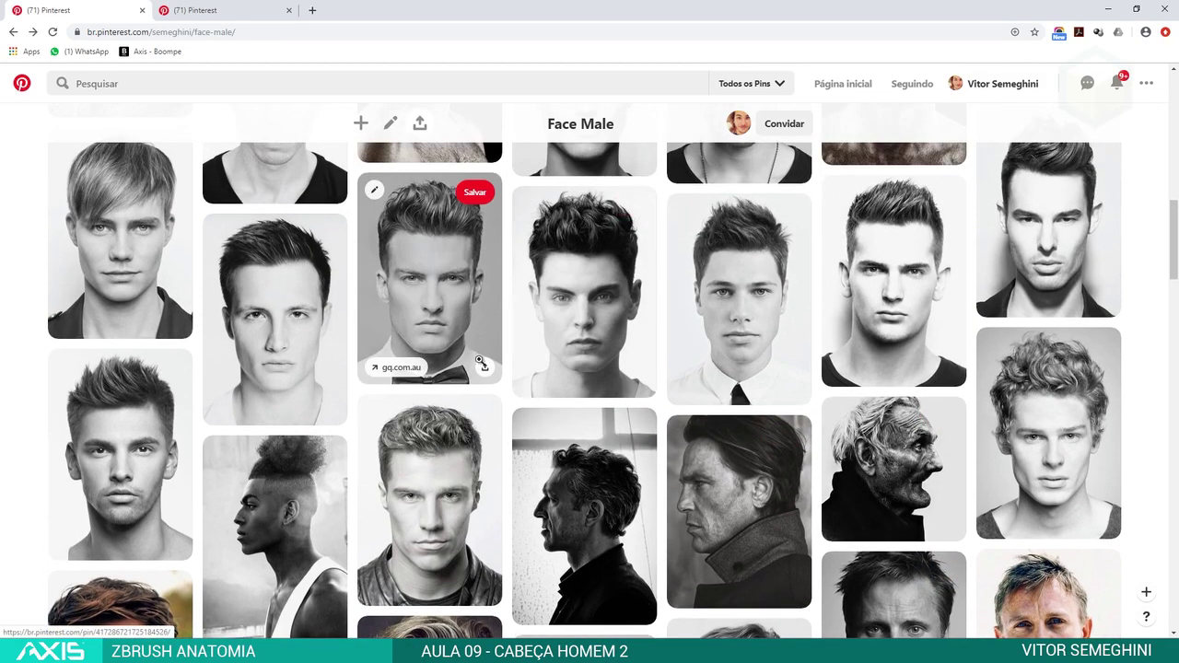
{"action": "mouse_move", "coordinate": [738, 299]}
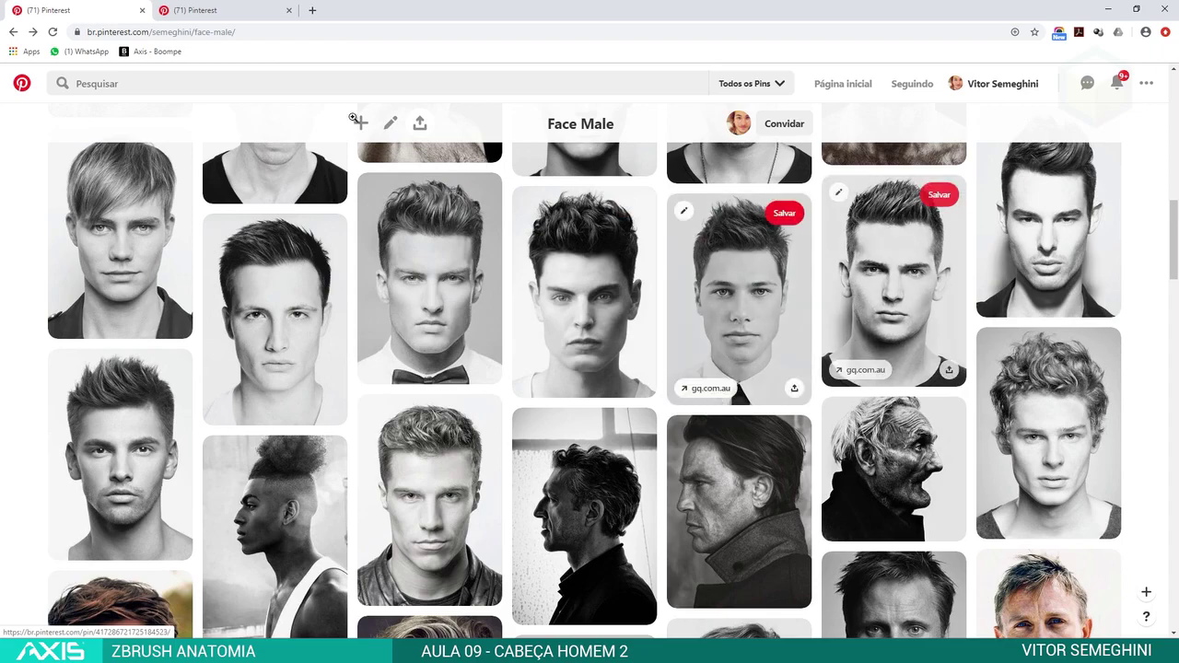
{"action": "left_click", "coordinate": [197, 10]}
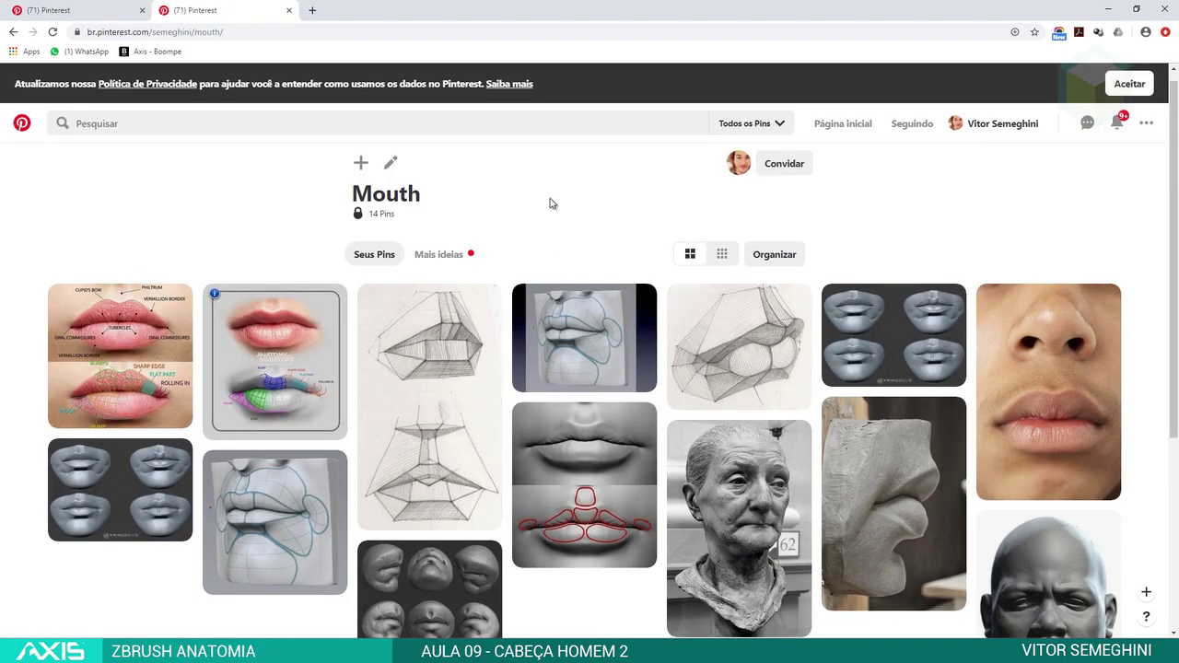
Open the Lábio lips pin and scribble over both lower-lip lobes.
{"action": "scroll", "coordinate": [565, 194], "scroll_direction": "down", "scroll_amount": 1}
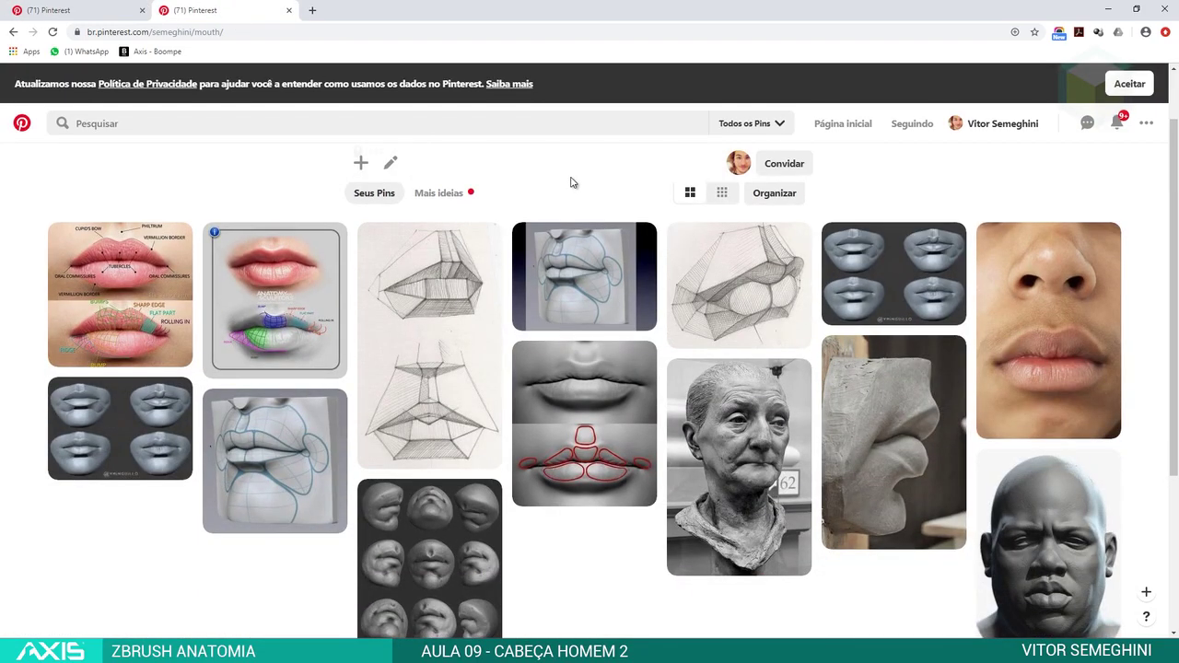
{"action": "scroll", "coordinate": [587, 179], "scroll_direction": "down", "scroll_amount": 1}
{"action": "left_click", "coordinate": [608, 368]}
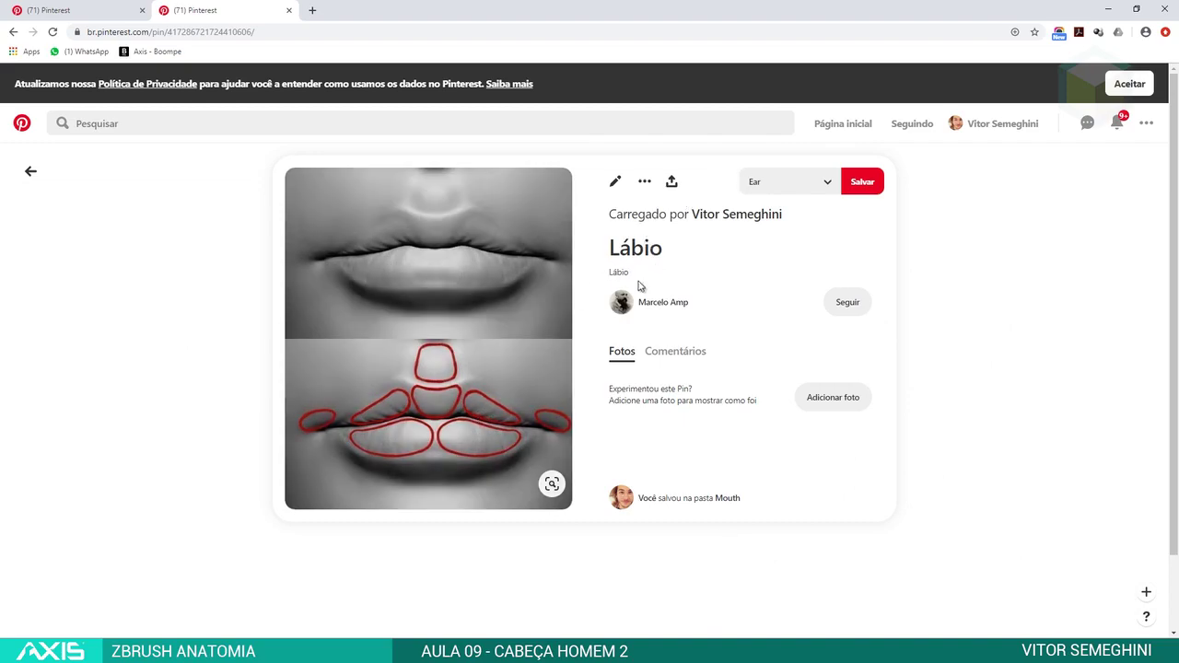
{"action": "left_click_drag", "start_coordinate": [455, 430], "coordinate": [521, 442]}
{"action": "left_click_drag", "start_coordinate": [426, 431], "coordinate": [357, 443]}
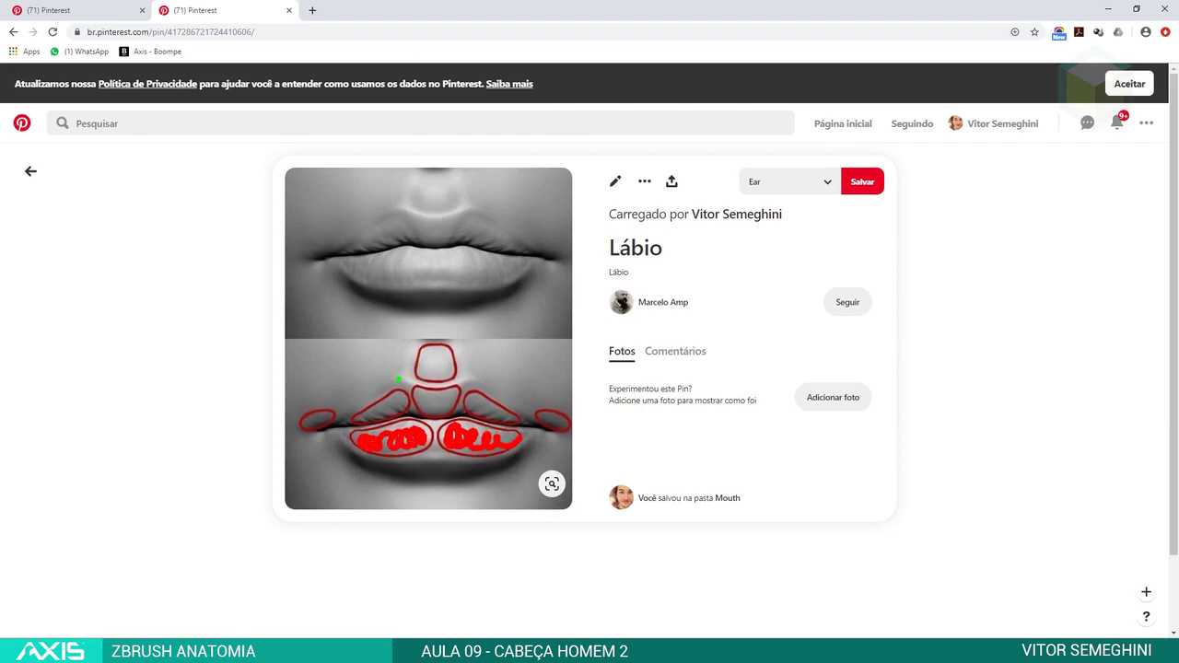
Mark the upper lip's central tubercle in green with two arrows, undoing a stray yellow stroke.
{"action": "left_click_drag", "start_coordinate": [419, 395], "coordinate": [425, 406]}
{"action": "left_click_drag", "start_coordinate": [490, 324], "coordinate": [466, 359]}
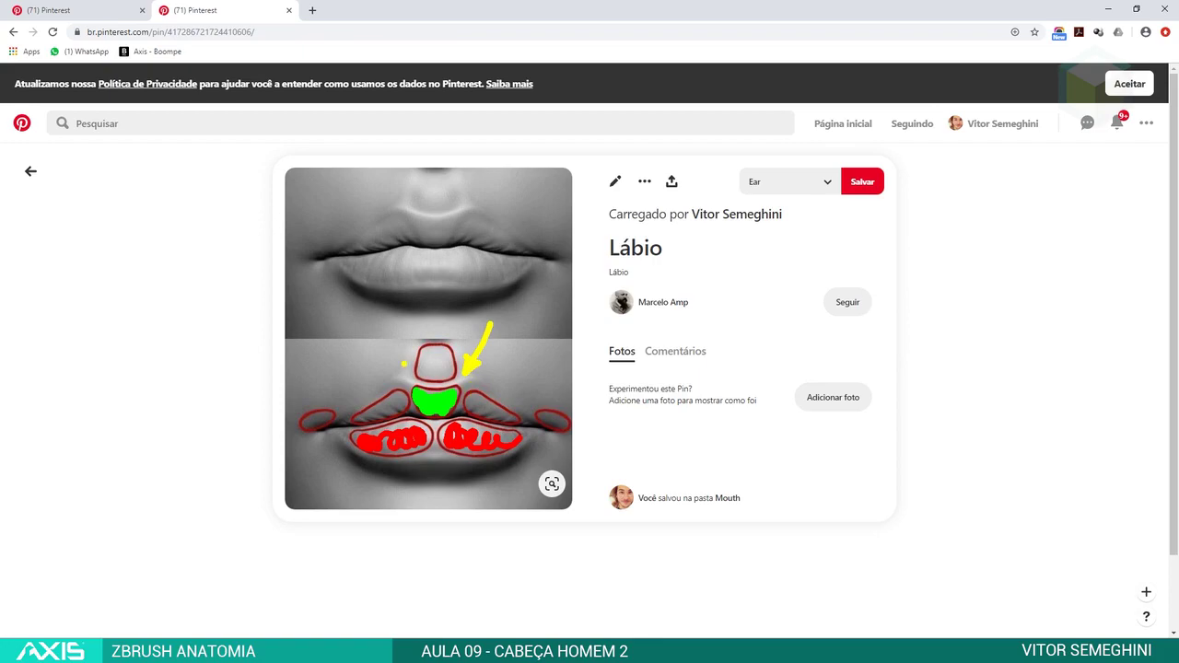
{"action": "left_click_drag", "start_coordinate": [376, 346], "coordinate": [399, 371]}
{"action": "left_click_drag", "start_coordinate": [466, 395], "coordinate": [429, 414]}
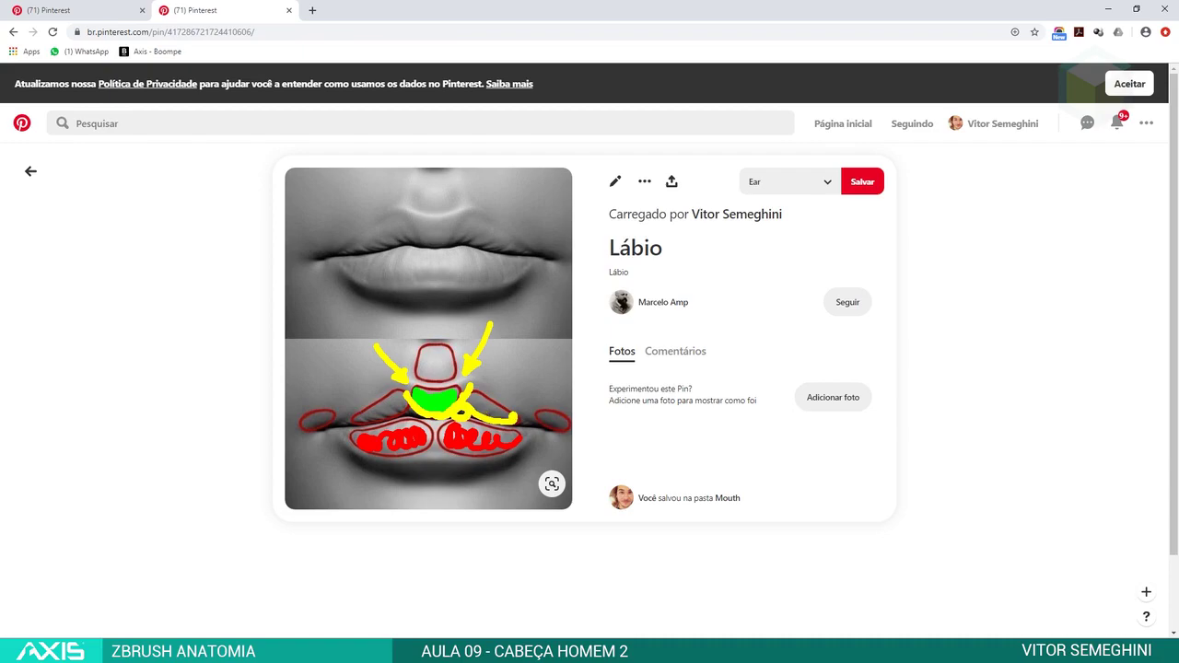
{"action": "key", "text": "ctrl+z"}
Trace the upper lip line in yellow, clear the annotations, and return to the Mouth board.
{"action": "left_click_drag", "start_coordinate": [410, 229], "coordinate": [507, 245]}
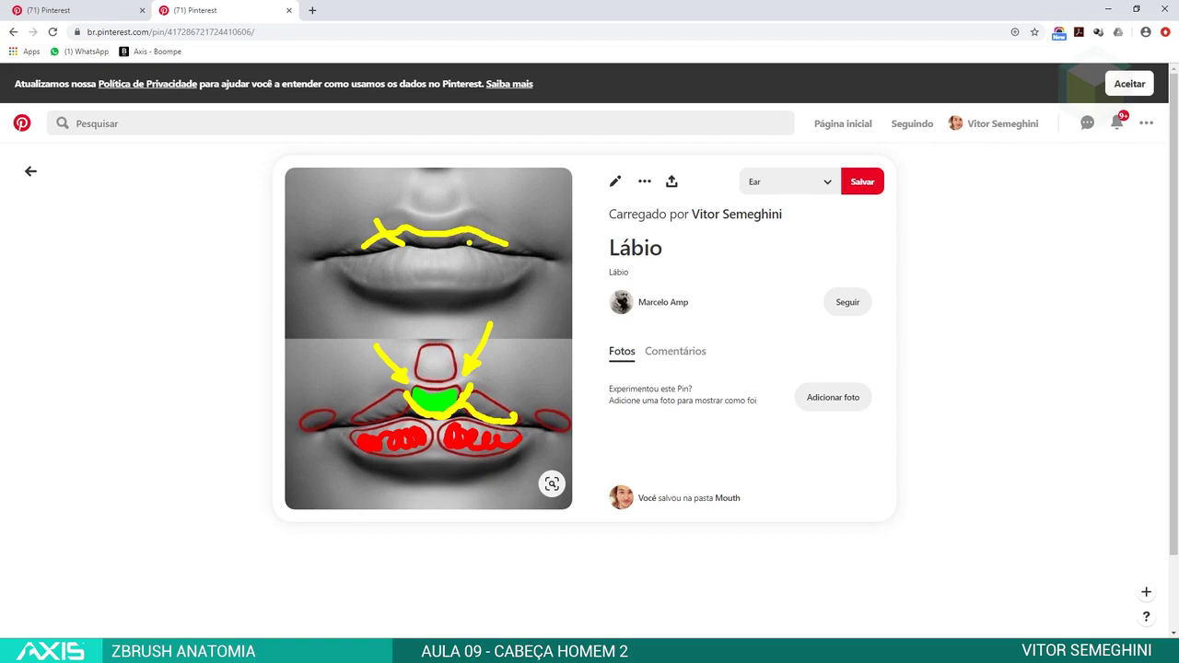
{"action": "key", "text": "Escape"}
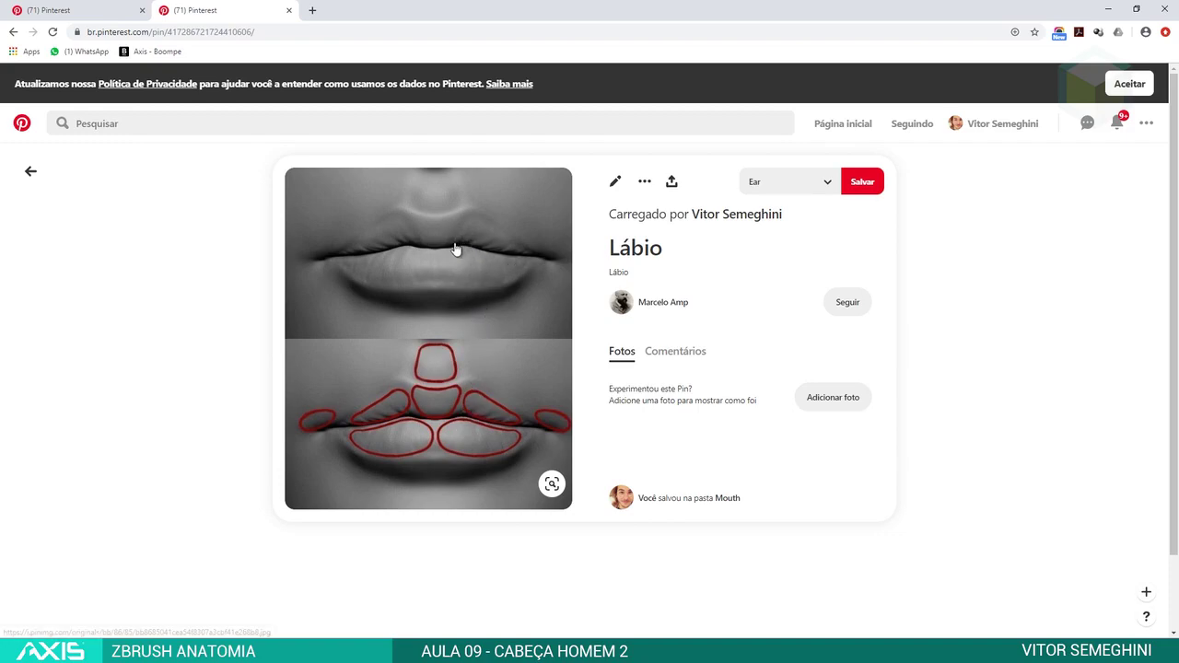
{"action": "key", "text": "alt+Tab"}
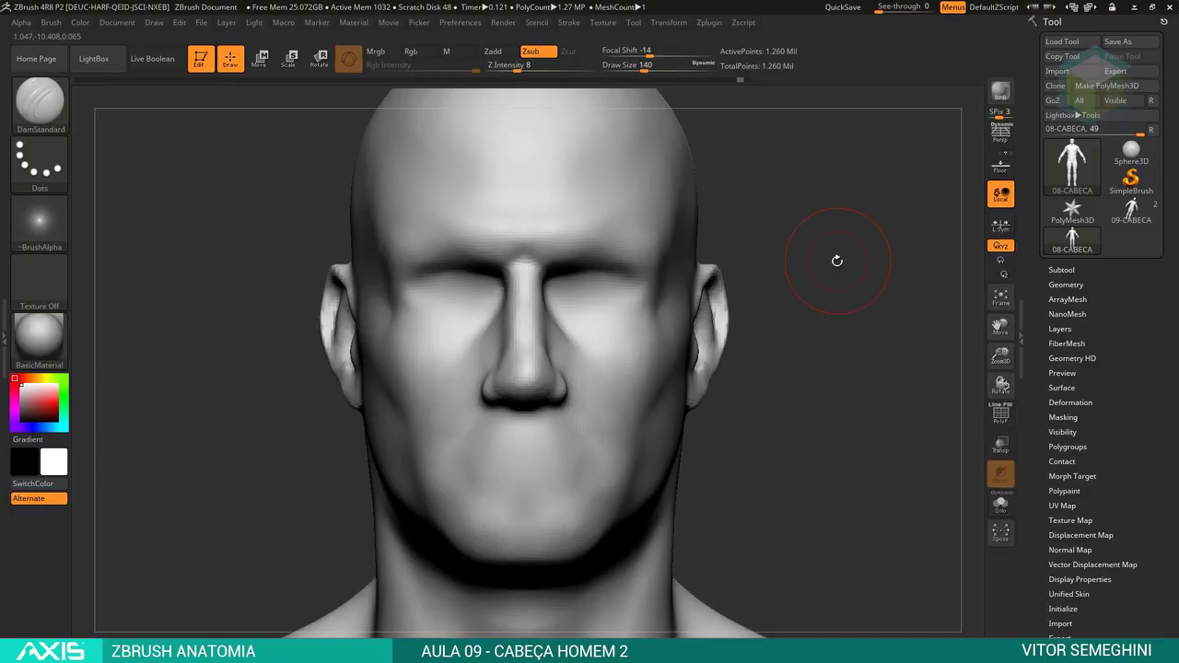
{"action": "key", "text": "alt+Tab"}
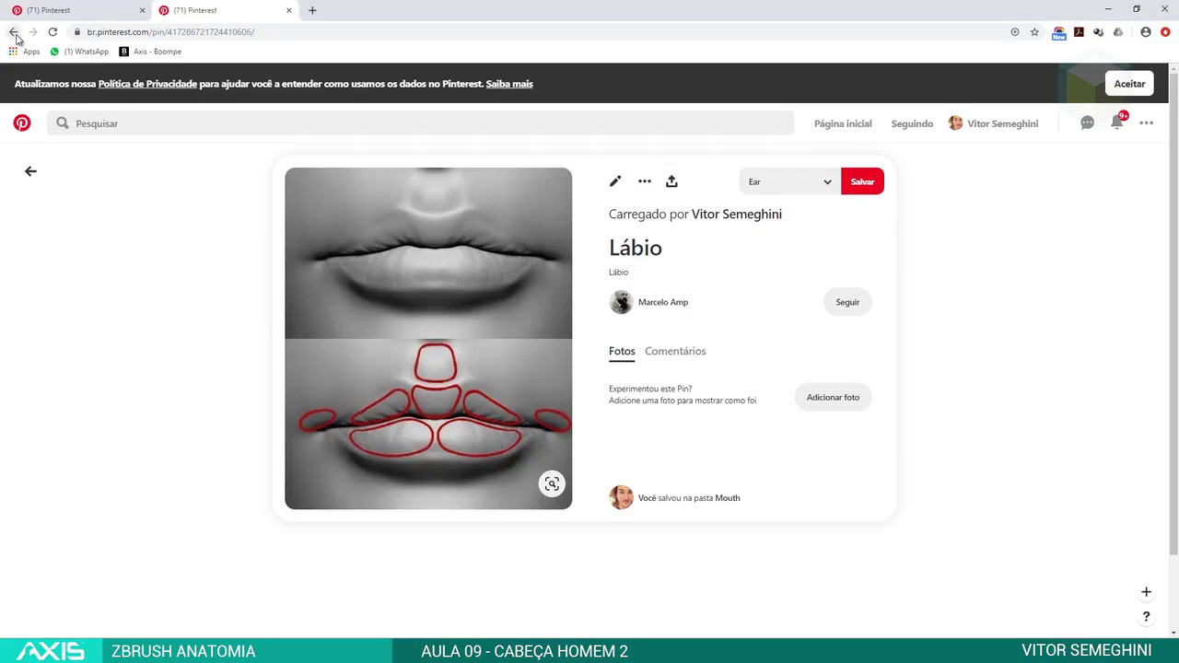
{"action": "left_click", "coordinate": [13, 31]}
Open the nose-and-lips photo pin and outline the lower-lip lobes, upper-lip tubercle and right side.
{"action": "left_click", "coordinate": [1116, 341]}
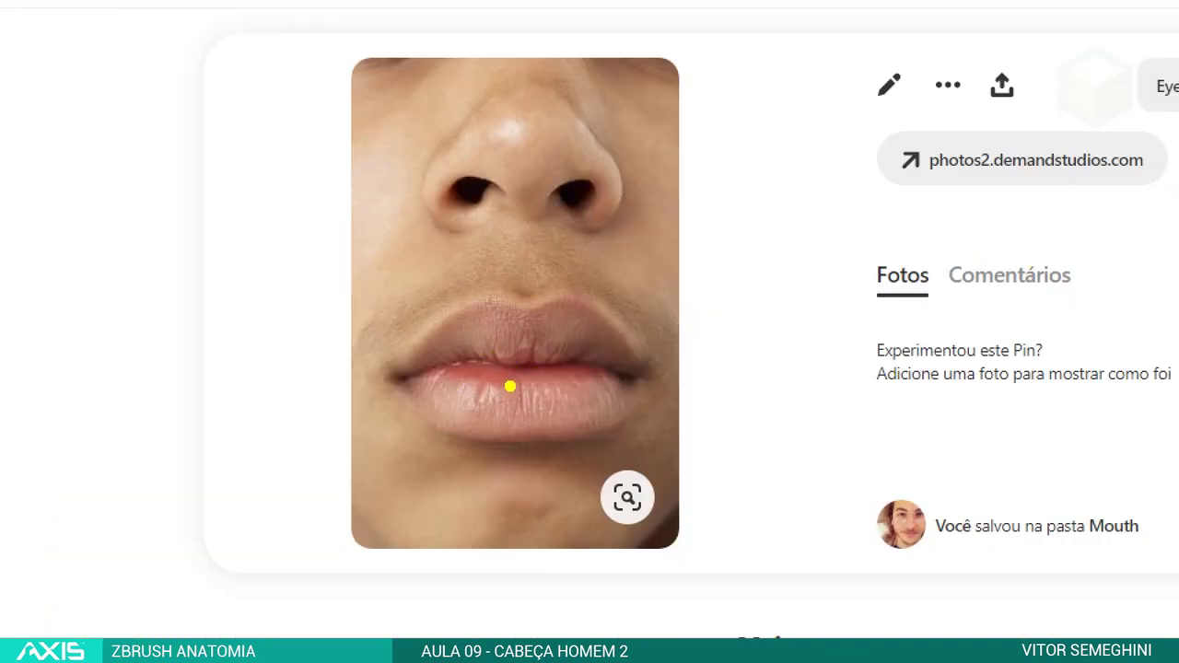
{"action": "mouse_move", "coordinate": [493, 365]}
{"action": "left_mouse_down"}
{"action": "mouse_move", "coordinate": [527, 394]}
{"action": "mouse_move", "coordinate": [518, 427]}
{"action": "mouse_move", "coordinate": [415, 386]}
{"action": "mouse_move", "coordinate": [505, 364]}
{"action": "mouse_move", "coordinate": [584, 367]}
{"action": "mouse_move", "coordinate": [553, 431]}
{"action": "mouse_move", "coordinate": [632, 385]}
{"action": "mouse_move", "coordinate": [562, 357]}
{"action": "left_mouse_up"}
{"action": "left_click_drag", "start_coordinate": [586, 301], "coordinate": [582, 330]}
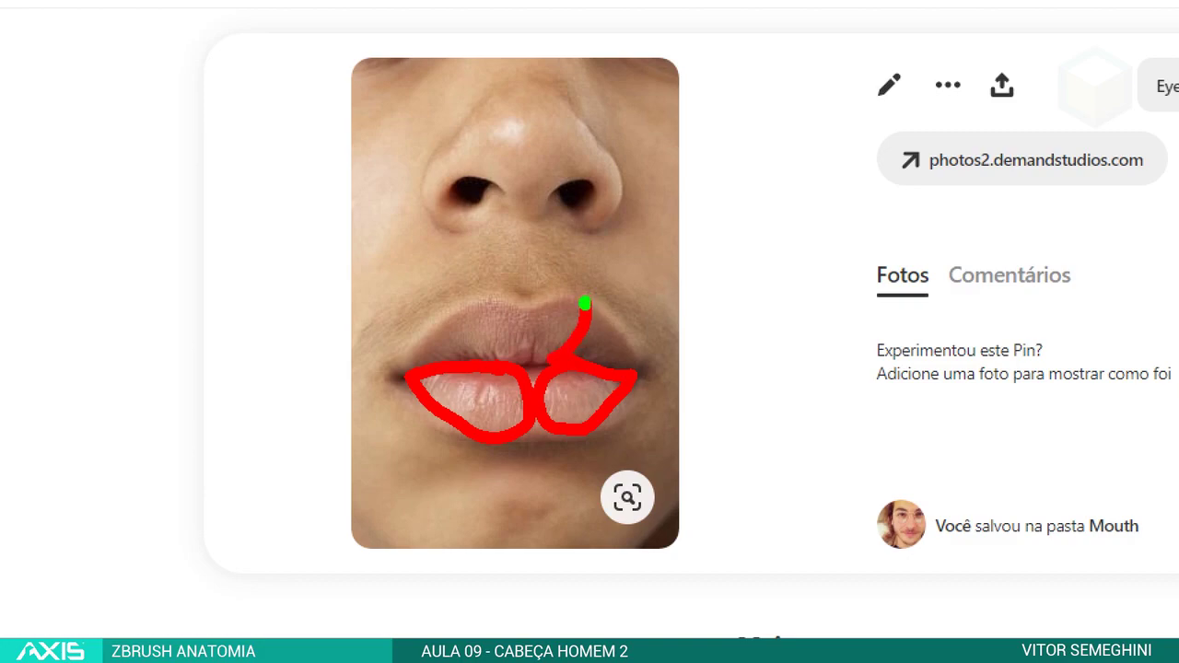
{"action": "mouse_move", "coordinate": [586, 301]}
{"action": "left_mouse_down"}
{"action": "mouse_move", "coordinate": [553, 355]}
{"action": "mouse_move", "coordinate": [486, 343]}
{"action": "mouse_move", "coordinate": [521, 302]}
{"action": "mouse_move", "coordinate": [580, 350]}
{"action": "mouse_move", "coordinate": [475, 341]}
{"action": "left_mouse_up"}
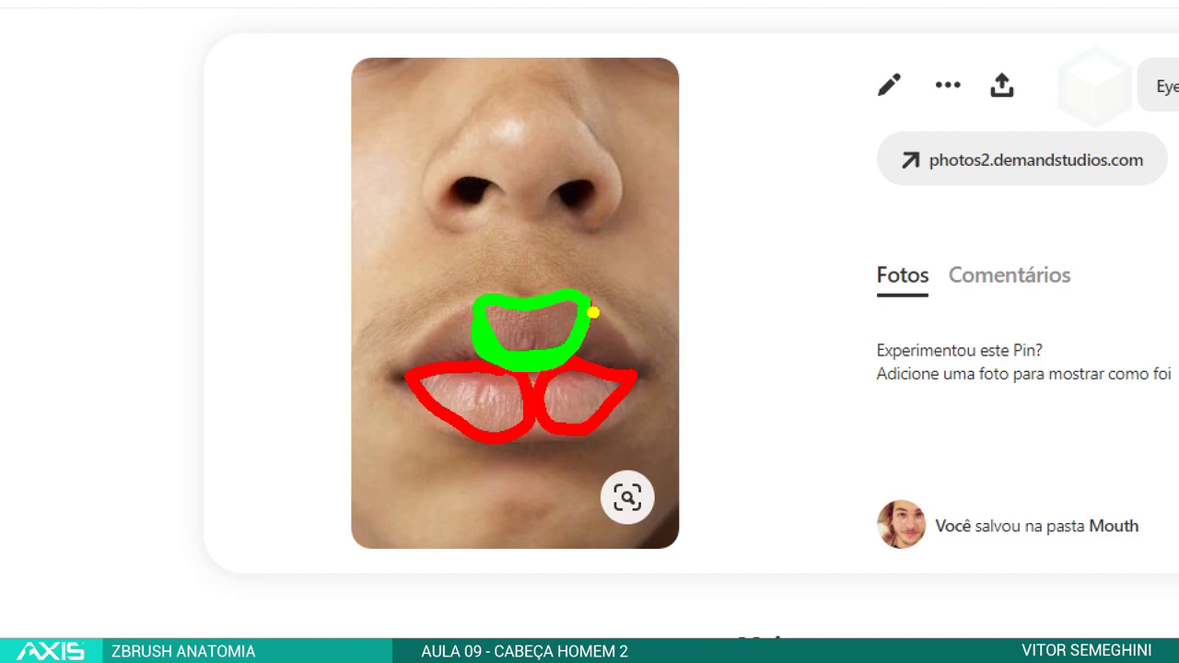
{"action": "mouse_move", "coordinate": [591, 312]}
{"action": "left_mouse_down"}
{"action": "mouse_move", "coordinate": [634, 359]}
{"action": "mouse_move", "coordinate": [601, 360]}
{"action": "mouse_move", "coordinate": [576, 343]}
{"action": "left_mouse_up"}
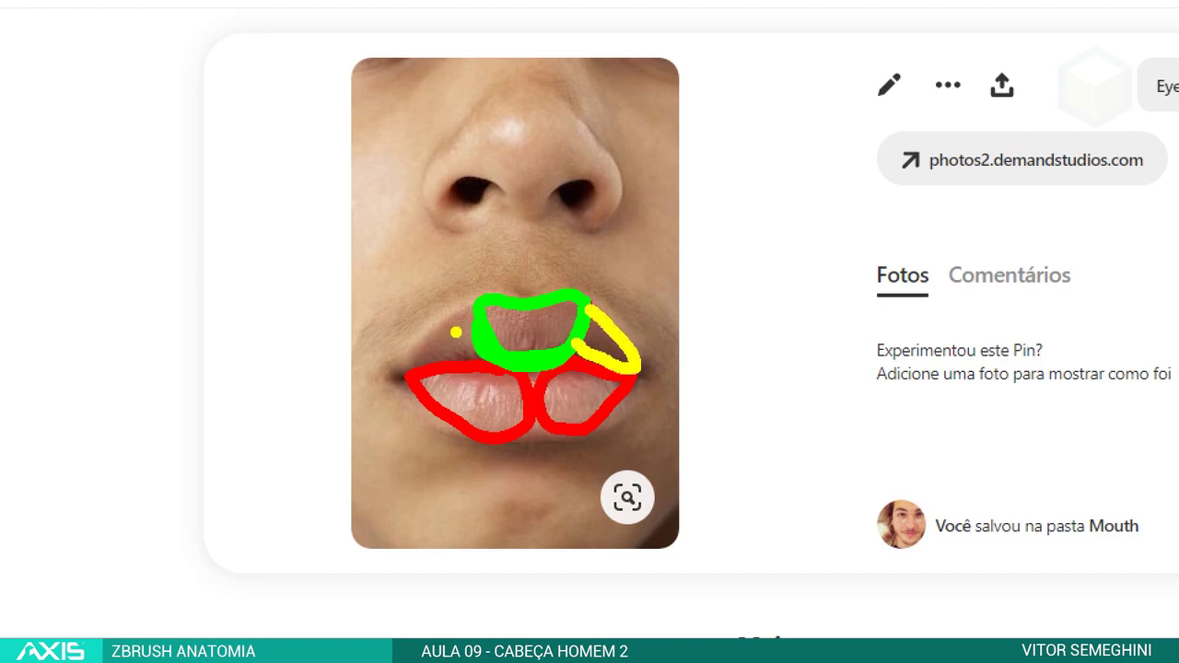
Outline and hatch the left upper lip in yellow, clear the marks, and return to the ZBrush head.
{"action": "mouse_move", "coordinate": [468, 317]}
{"action": "left_mouse_down"}
{"action": "mouse_move", "coordinate": [416, 339]}
{"action": "mouse_move", "coordinate": [410, 372]}
{"action": "mouse_move", "coordinate": [446, 370]}
{"action": "mouse_move", "coordinate": [458, 352]}
{"action": "mouse_move", "coordinate": [421, 386]}
{"action": "left_mouse_up"}
{"action": "mouse_move", "coordinate": [420, 354]}
{"action": "left_mouse_down"}
{"action": "mouse_move", "coordinate": [466, 385]}
{"action": "mouse_move", "coordinate": [471, 346]}
{"action": "left_mouse_up"}
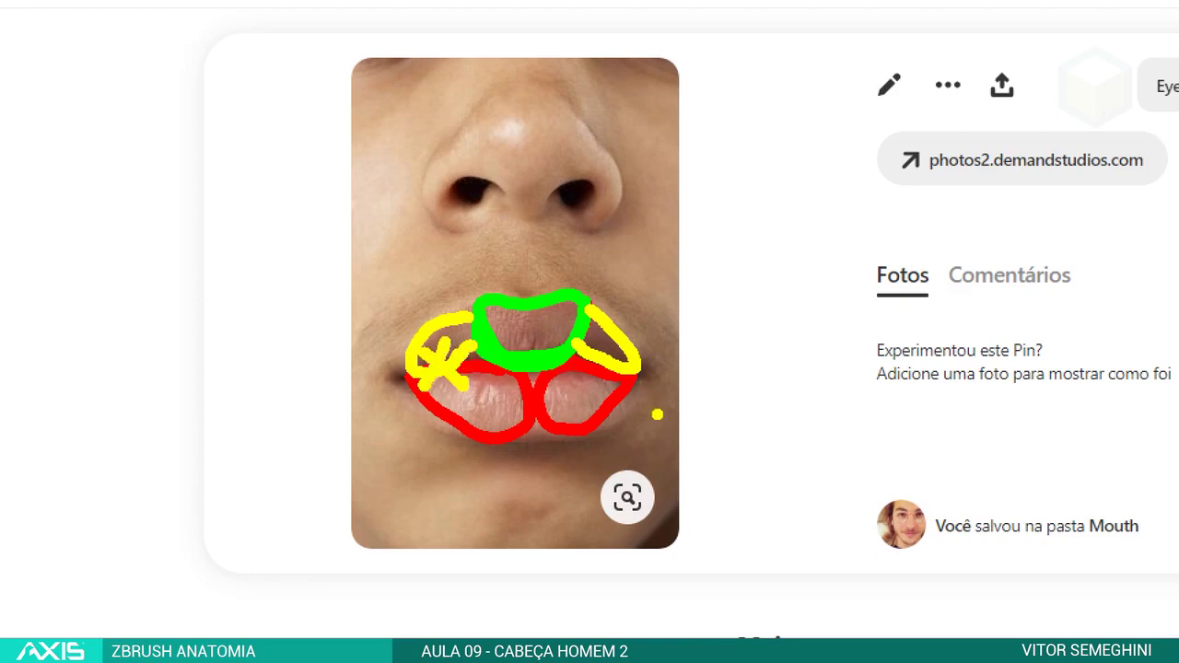
{"action": "key", "text": "Escape"}
{"action": "key", "text": "alt+Tab"}
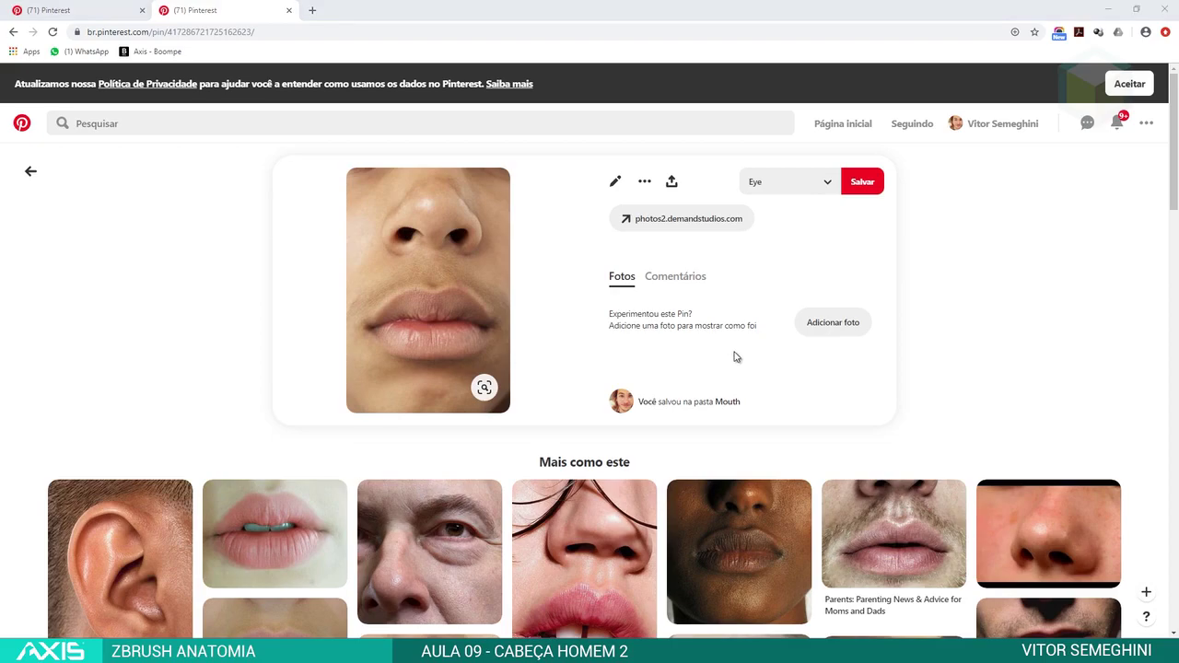
{"action": "left_click_drag", "start_coordinate": [733, 356], "coordinate": [675, 341], "text": "alt"}
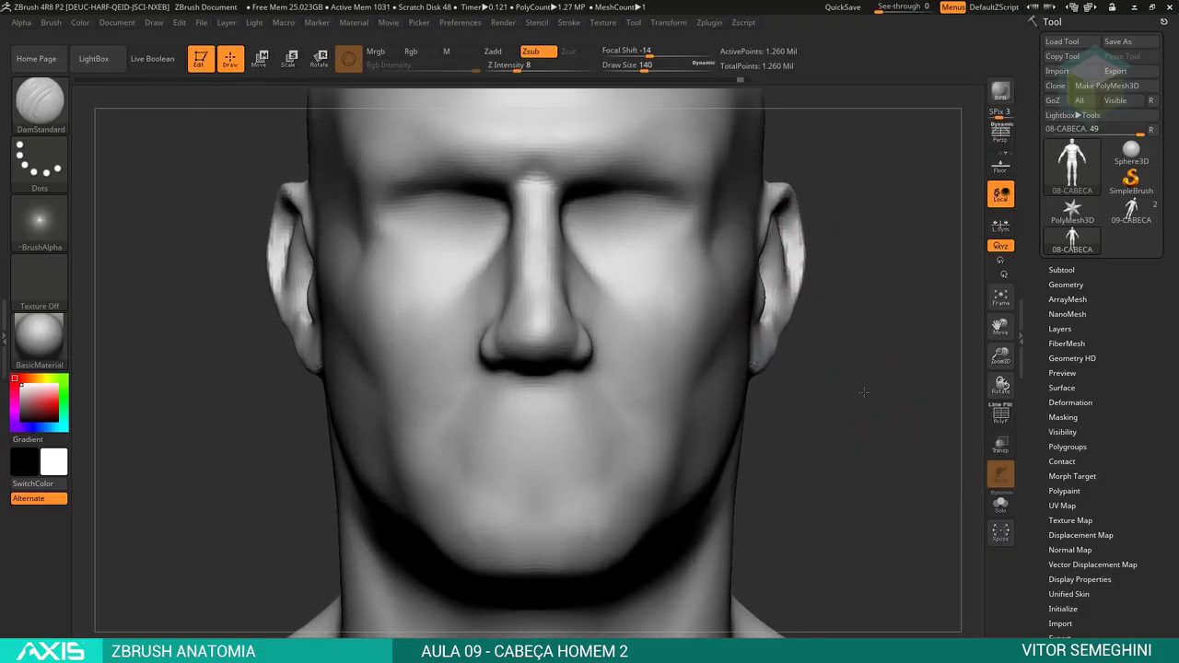
With ClayBuildup, build up the nasolabial fold from the cheek down toward the chin.
{"action": "key", "text": "b"}
{"action": "key", "text": "c"}
{"action": "key", "text": "b"}
{"action": "right_click_drag", "start_coordinate": [631, 350], "coordinate": [501, 310]}
{"action": "right_click", "coordinate": [500, 311]}
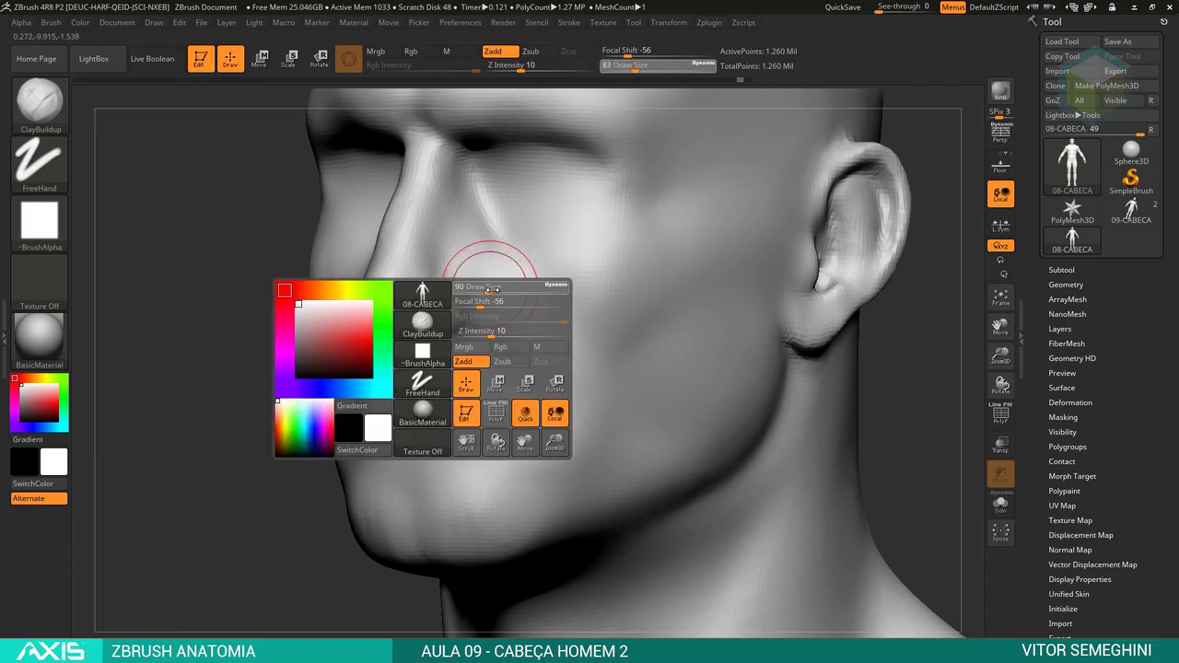
{"action": "mouse_move", "coordinate": [494, 289]}
{"action": "left_mouse_down"}
{"action": "mouse_move", "coordinate": [540, 427]}
{"action": "mouse_move", "coordinate": [526, 341]}
{"action": "left_mouse_up"}
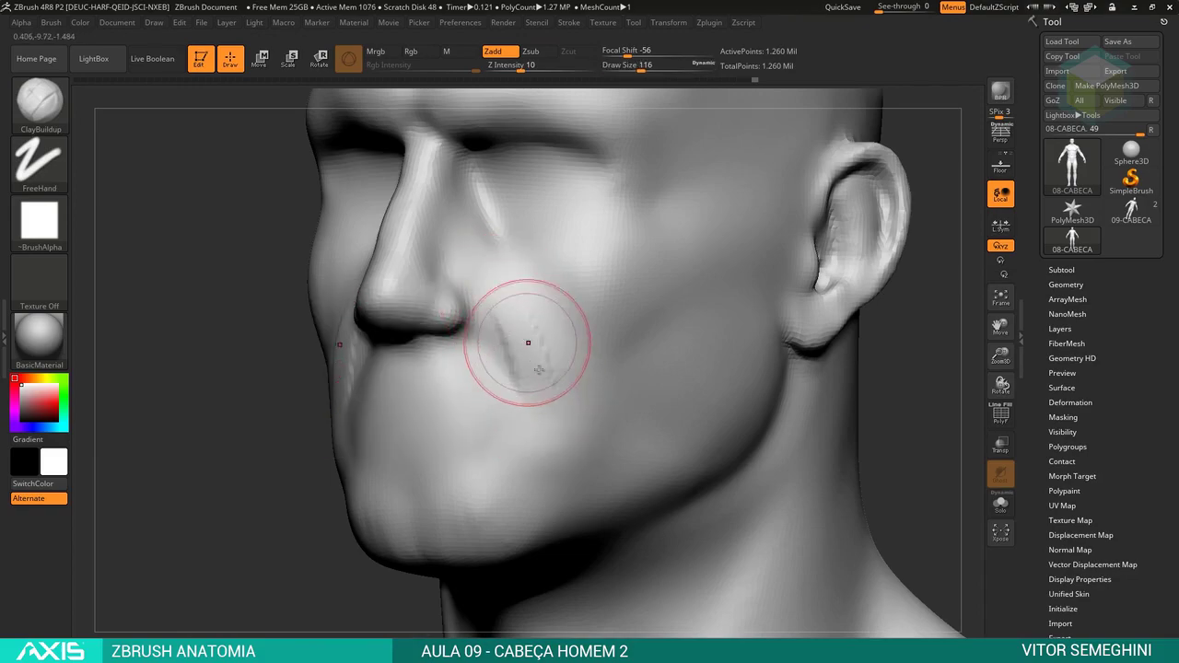
{"action": "left_click_drag", "start_coordinate": [292, 435], "coordinate": [350, 456]}
{"action": "right_click", "coordinate": [350, 456]}
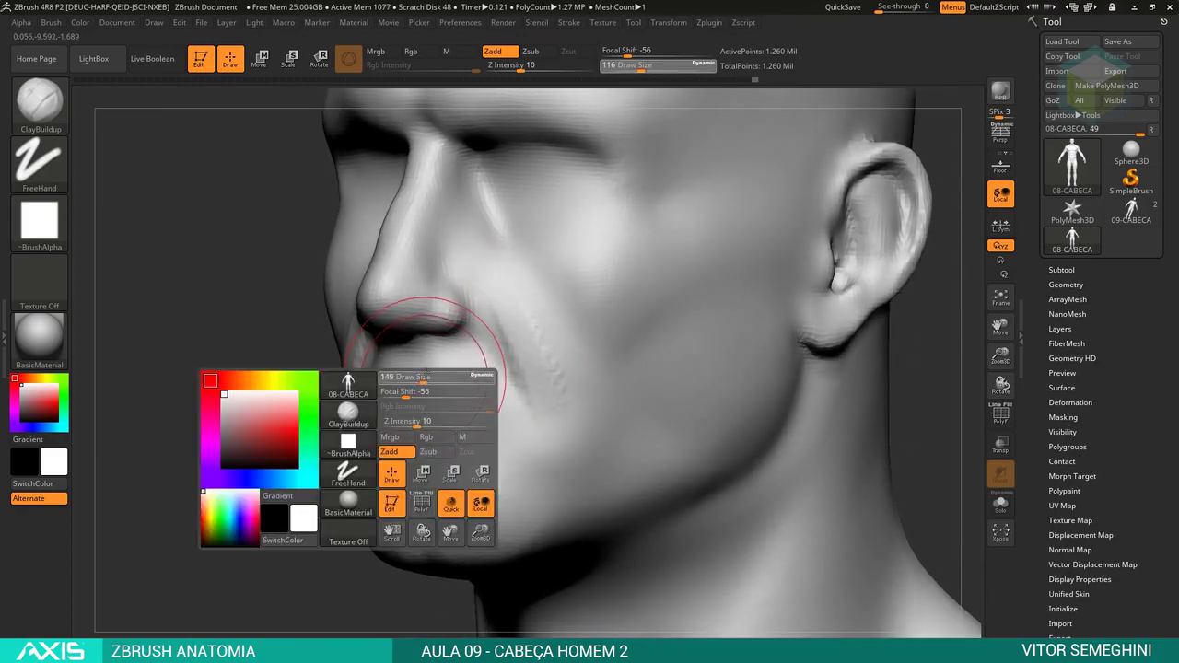
{"action": "left_click_drag", "start_coordinate": [396, 396], "coordinate": [432, 396]}
{"action": "mouse_move", "coordinate": [500, 301]}
{"action": "left_mouse_down"}
{"action": "mouse_move", "coordinate": [562, 446]}
{"action": "mouse_move", "coordinate": [740, 394]}
{"action": "mouse_move", "coordinate": [705, 408]}
{"action": "left_mouse_up"}
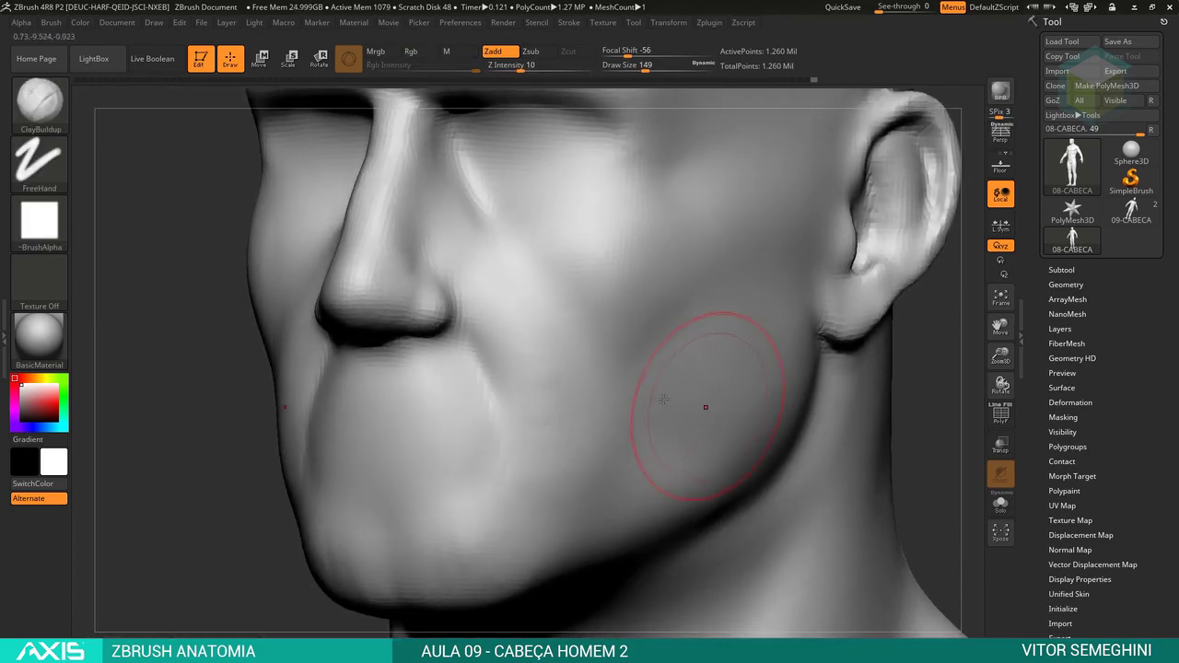
{"action": "right_click", "coordinate": [470, 363]}
{"action": "left_click_drag", "start_coordinate": [470, 363], "coordinate": [463, 363]}
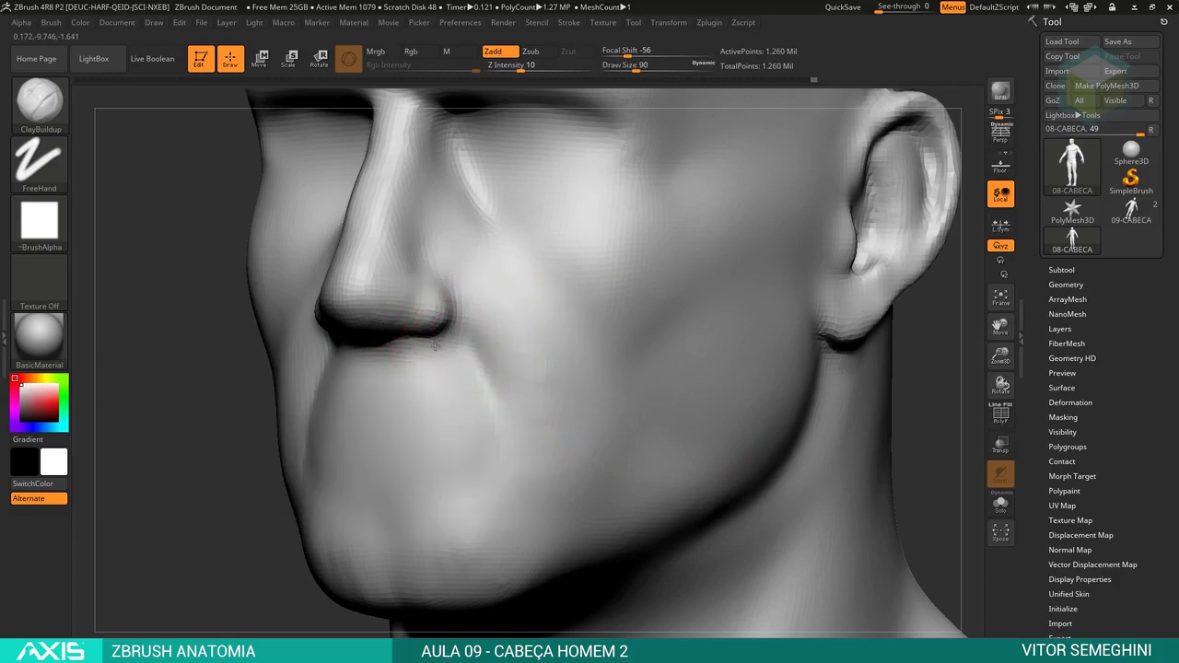
Switch to the DamStandard brush at size 41.
{"action": "key", "text": "b"}
{"action": "key", "text": "d"}
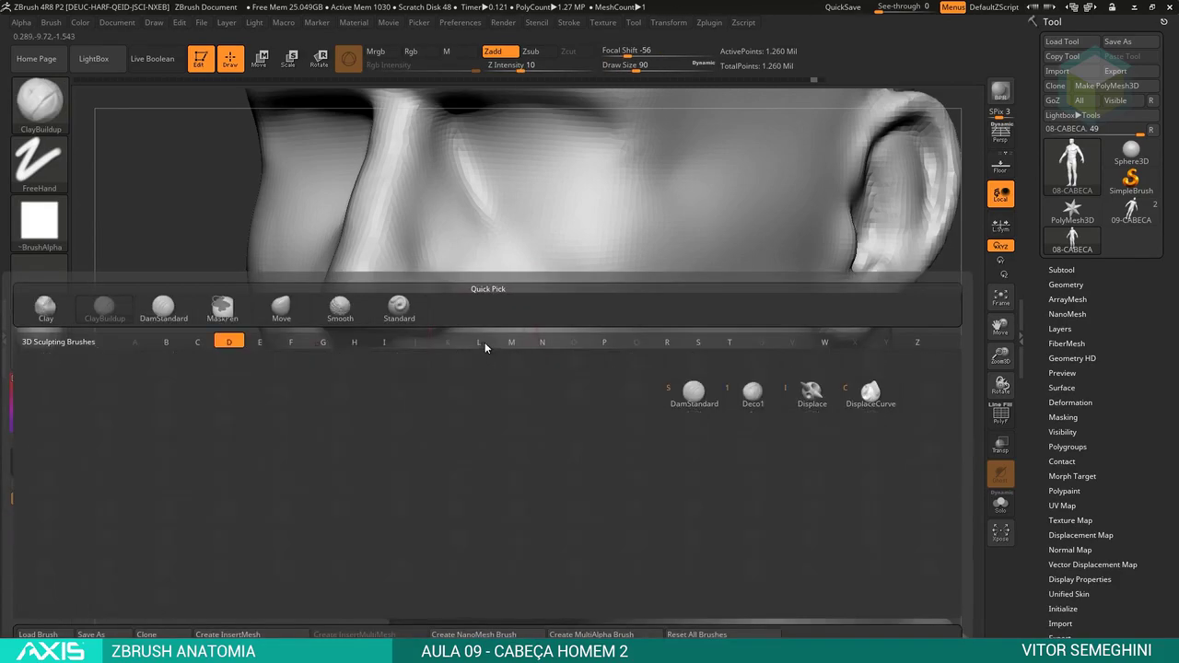
{"action": "key", "text": "s"}
{"action": "right_click", "coordinate": [479, 334]}
{"action": "left_click_drag", "start_coordinate": [479, 333], "coordinate": [454, 293]}
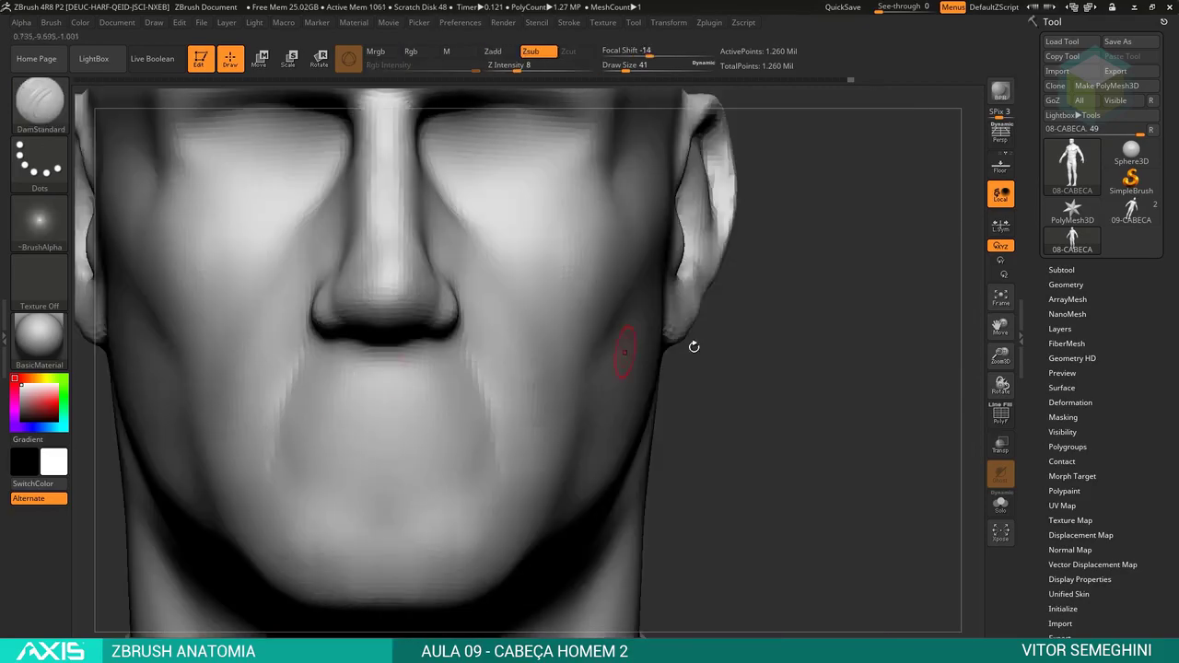
With the Move brush, push the lower lip and mouth volume into shape and smooth the cheek.
{"action": "key", "text": "space"}
{"action": "key", "text": "b"}
{"action": "key", "text": "m"}
{"action": "key", "text": "v"}
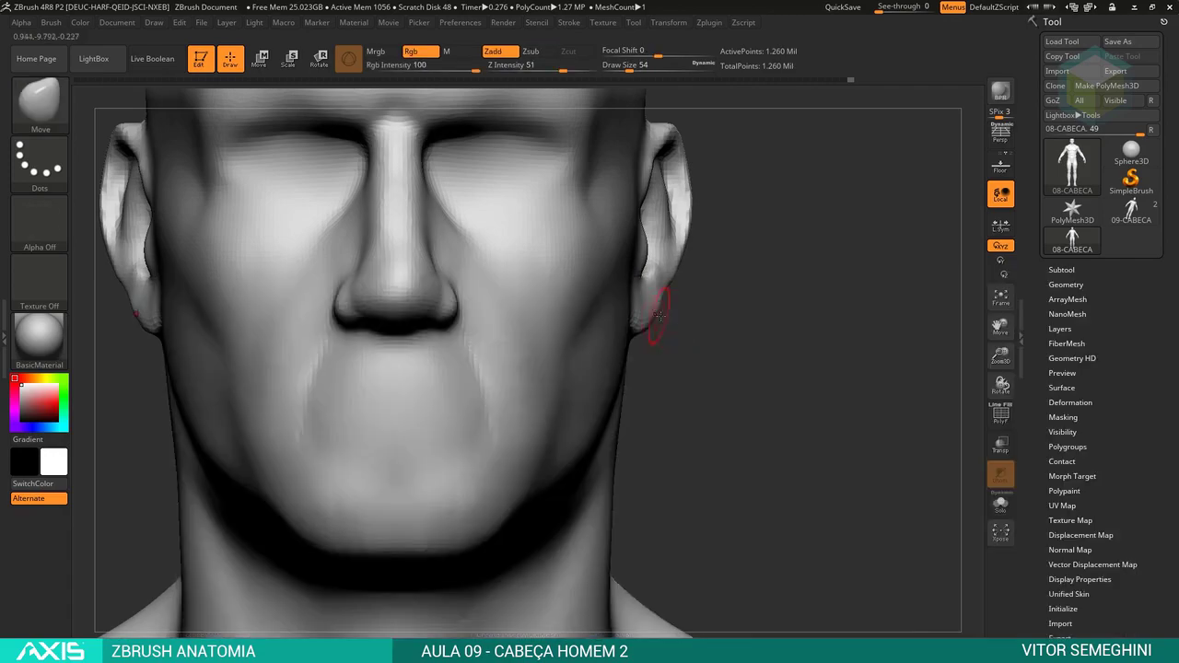
{"action": "left_click_drag", "start_coordinate": [792, 359], "coordinate": [469, 316]}
{"action": "mouse_move", "coordinate": [791, 360]}
{"action": "left_mouse_down", "text": "shift"}
{"action": "mouse_move", "coordinate": [808, 370]}
{"action": "mouse_move", "coordinate": [489, 390]}
{"action": "left_mouse_up", "text": "shift"}
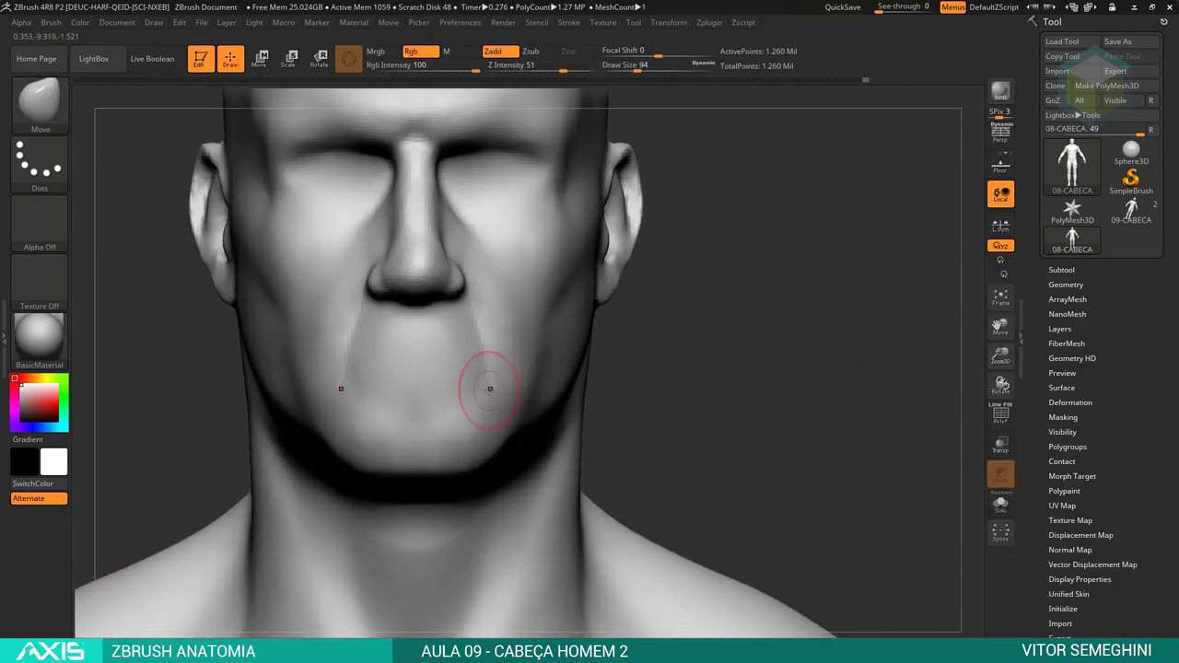
{"action": "left_click_drag", "start_coordinate": [635, 367], "coordinate": [452, 368]}
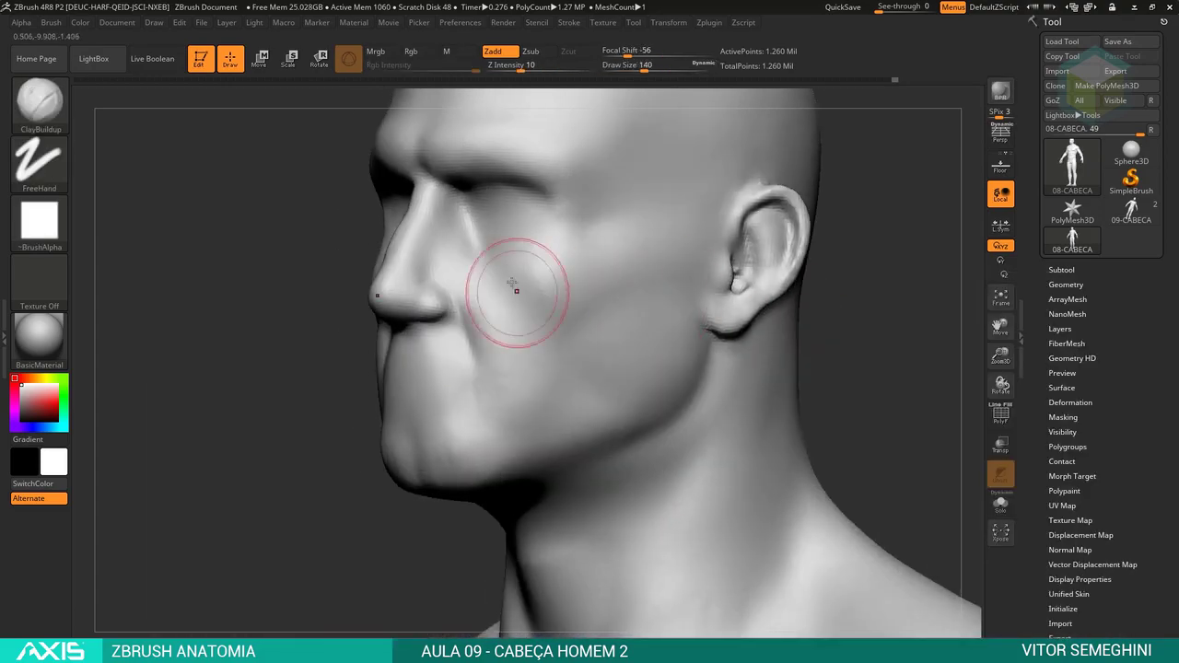
{"action": "mouse_move", "coordinate": [639, 316]}
{"action": "left_mouse_down"}
{"action": "mouse_move", "coordinate": [513, 277]}
{"action": "mouse_move", "coordinate": [800, 350]}
{"action": "mouse_move", "coordinate": [600, 284]}
{"action": "left_mouse_up"}
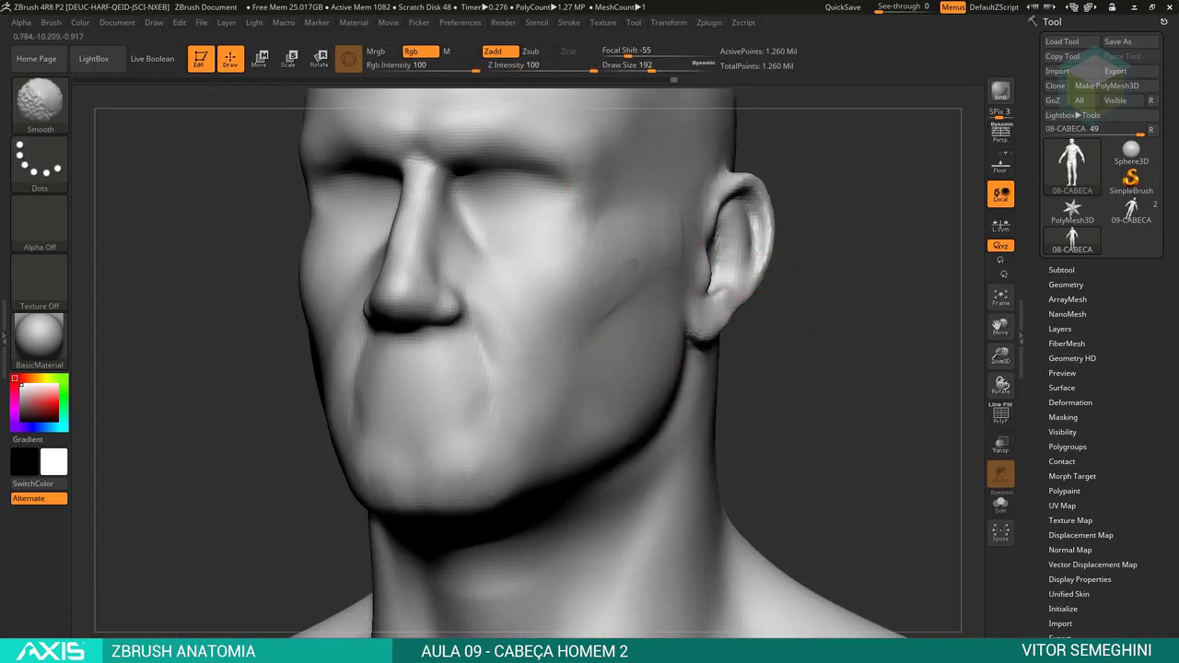
{"action": "mouse_move", "coordinate": [810, 304]}
{"action": "left_mouse_down", "text": "shift"}
{"action": "mouse_move", "coordinate": [858, 319]}
{"action": "mouse_move", "coordinate": [595, 287]}
{"action": "mouse_move", "coordinate": [632, 276]}
{"action": "mouse_move", "coordinate": [842, 340]}
{"action": "mouse_move", "coordinate": [448, 303]}
{"action": "left_mouse_up", "text": "shift"}
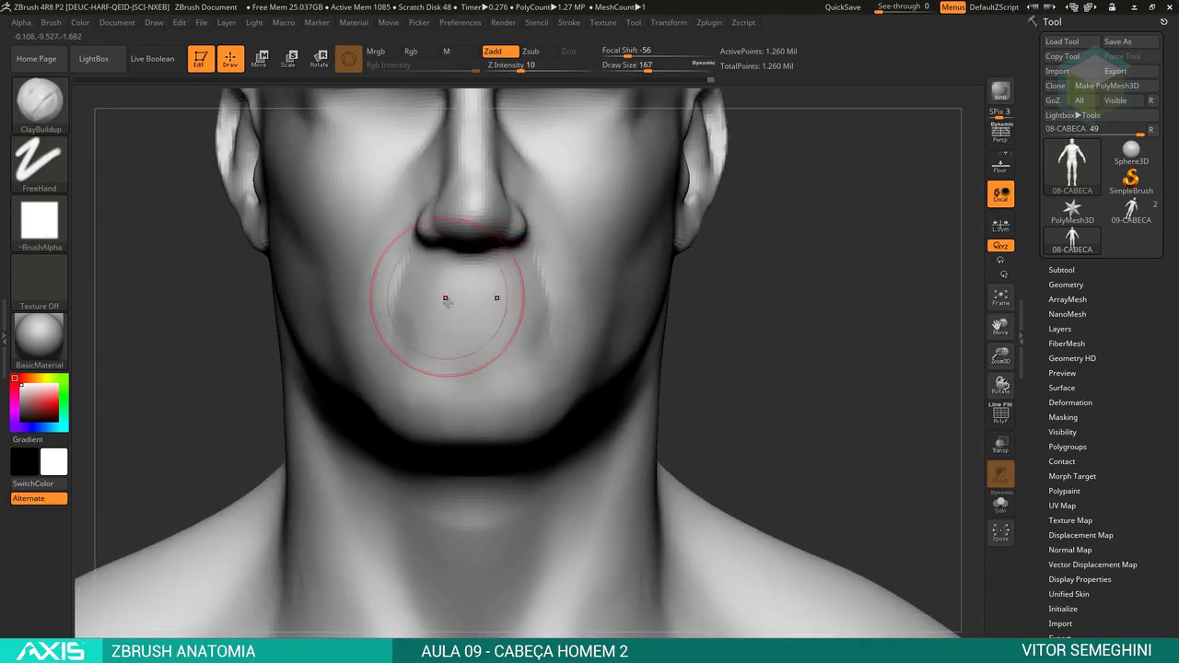
{"action": "left_click_drag", "start_coordinate": [789, 337], "coordinate": [417, 336], "text": "alt"}
{"action": "key", "text": "bracketleft"}
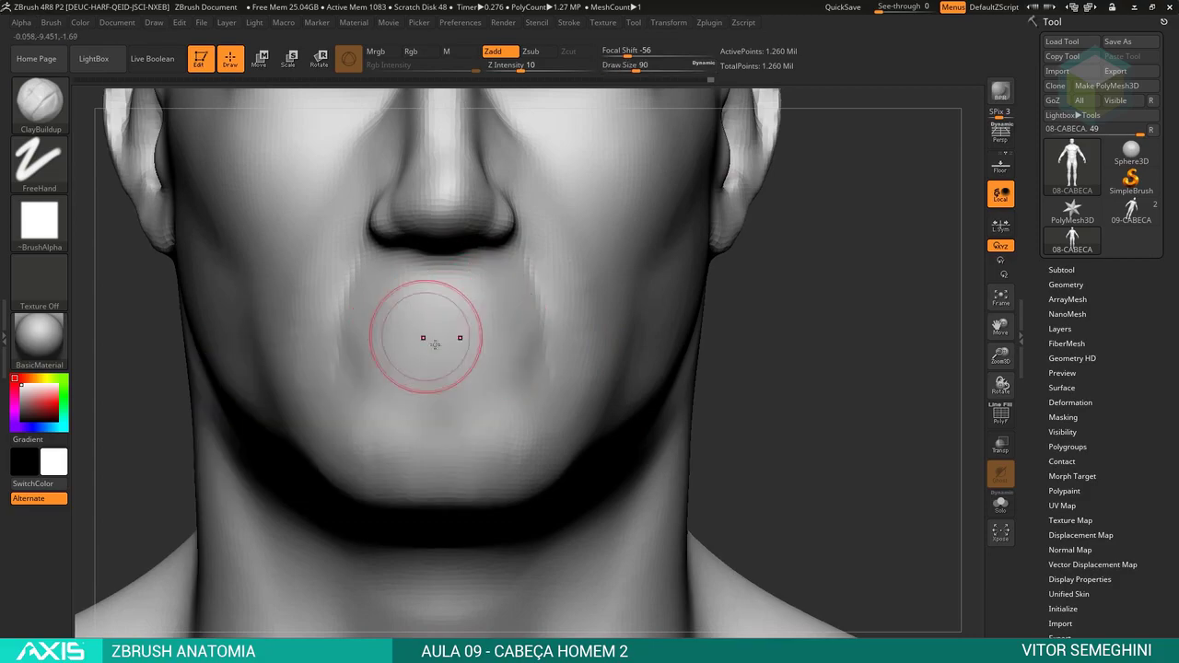
Select DamStandard and carve the line between the lips.
{"action": "key", "text": "b"}
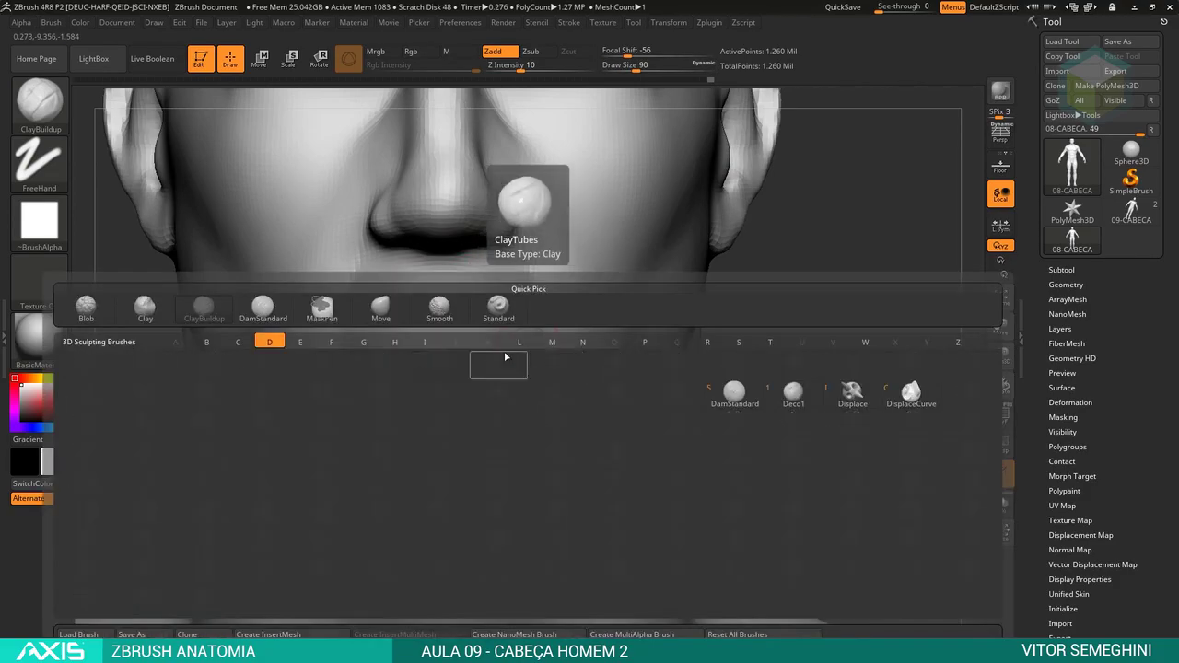
{"action": "key", "text": "d"}
{"action": "key", "text": "s"}
{"action": "key", "text": "space"}
{"action": "left_click_drag", "start_coordinate": [800, 324], "coordinate": [839, 332], "text": "alt"}
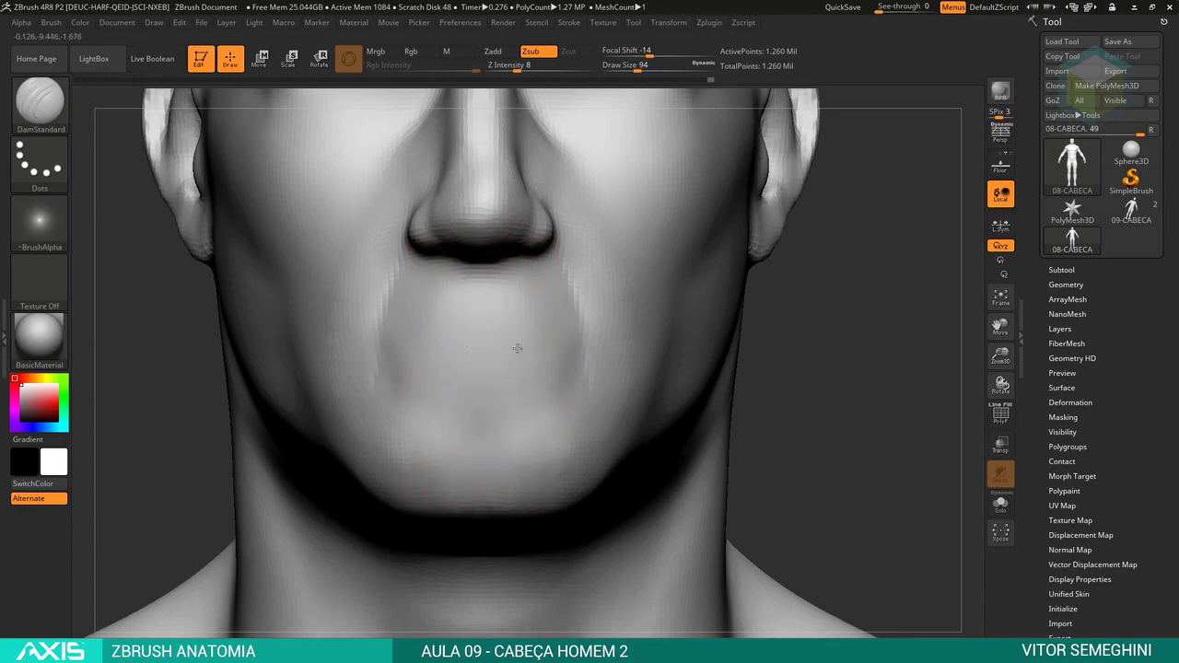
{"action": "mouse_move", "coordinate": [508, 346]}
{"action": "left_mouse_down"}
{"action": "mouse_move", "coordinate": [547, 349]}
{"action": "mouse_move", "coordinate": [500, 345]}
{"action": "left_mouse_up"}
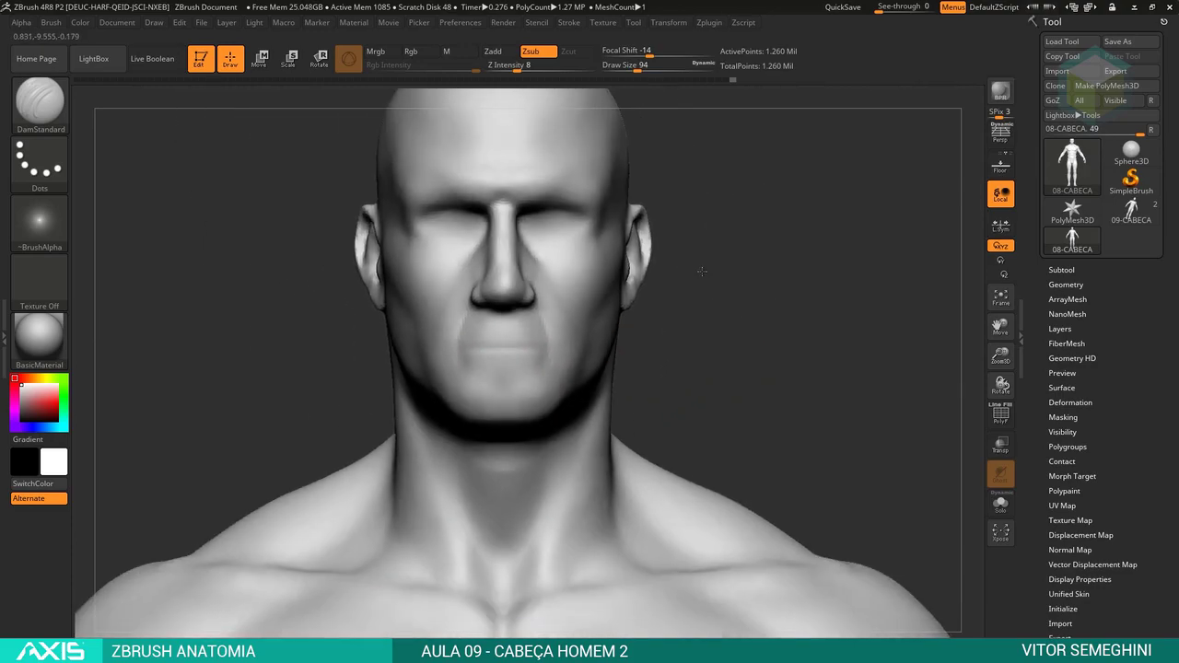
Check the head from the front and left side, briefly masking then clearing a cheek patch.
{"action": "mouse_move", "coordinate": [778, 329]}
{"action": "left_mouse_down", "text": "alt"}
{"action": "mouse_move", "coordinate": [679, 369]}
{"action": "mouse_move", "coordinate": [690, 286]}
{"action": "left_mouse_up", "text": "alt"}
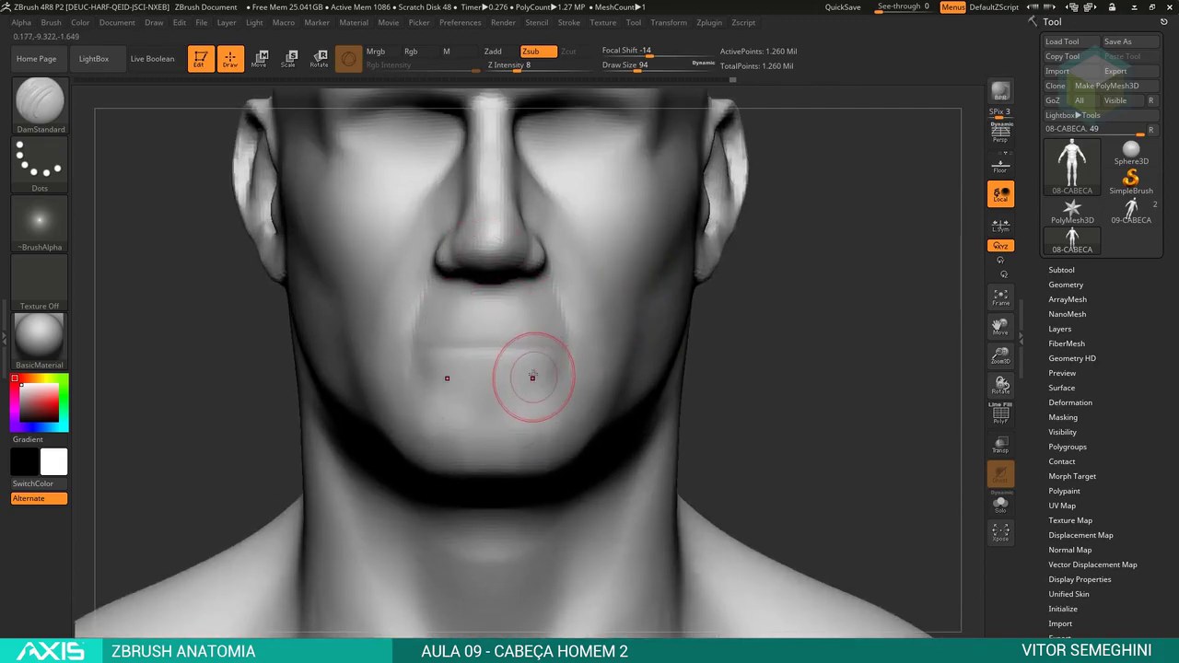
{"action": "mouse_move", "coordinate": [774, 329]}
{"action": "left_mouse_down", "text": "alt"}
{"action": "mouse_move", "coordinate": [785, 346]}
{"action": "mouse_move", "coordinate": [599, 341]}
{"action": "left_mouse_up", "text": "alt"}
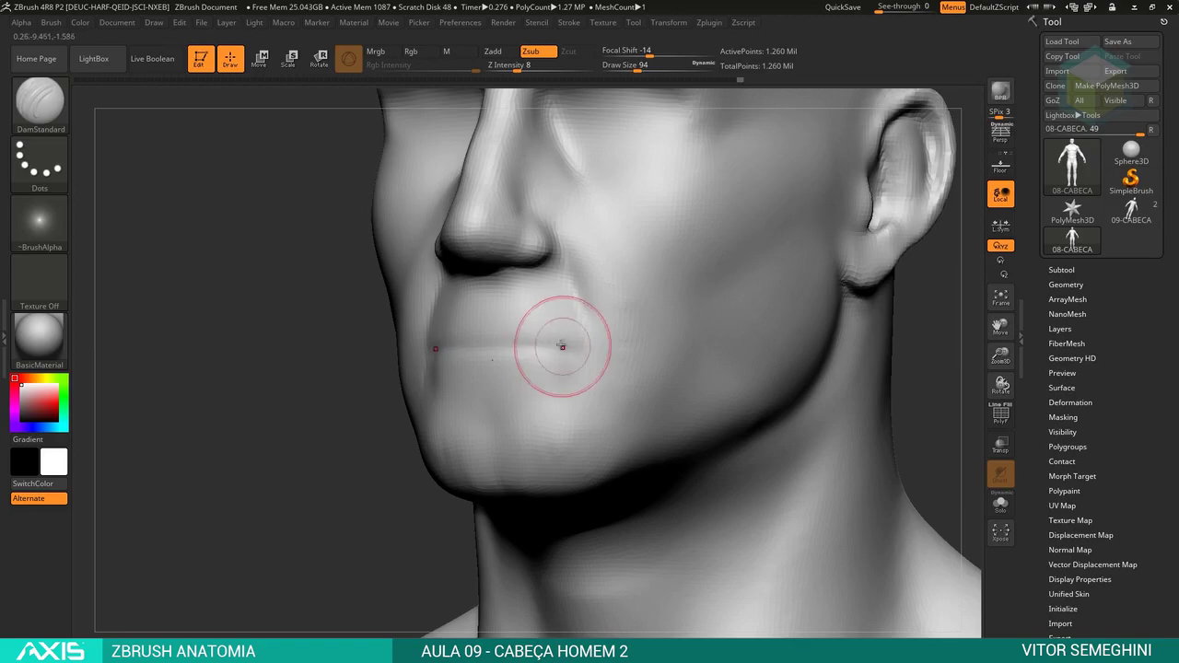
{"action": "right_click_drag", "start_coordinate": [562, 346], "coordinate": [503, 346], "text": "shift"}
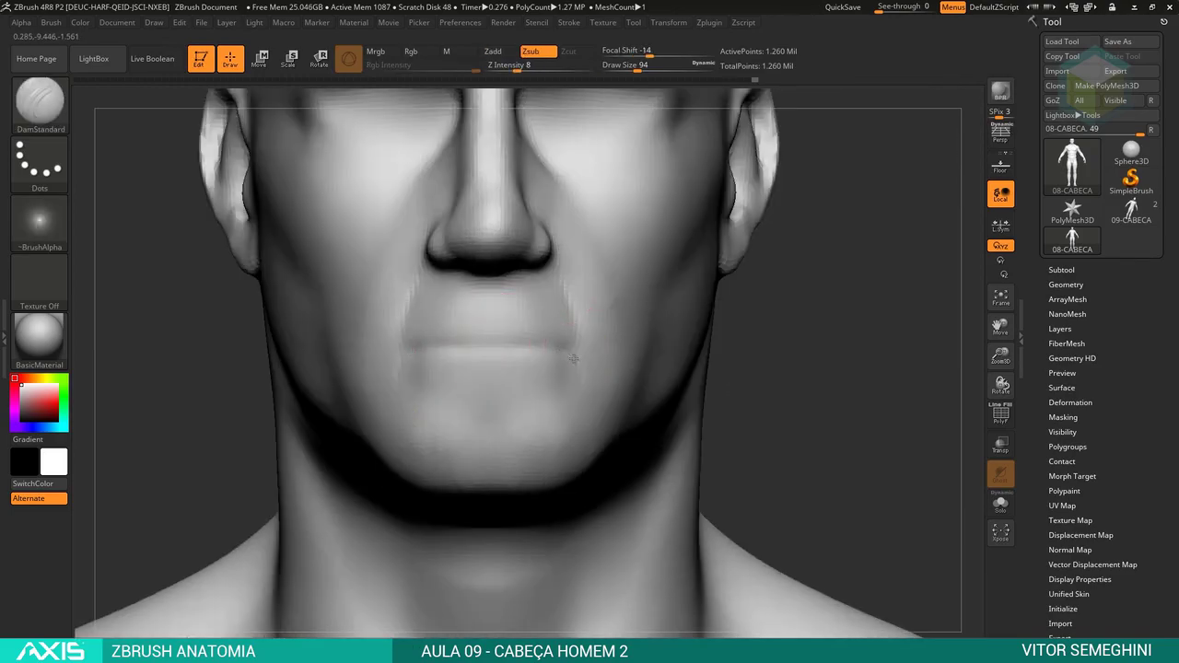
{"action": "mouse_move", "coordinate": [733, 359]}
{"action": "left_mouse_down"}
{"action": "mouse_move", "coordinate": [566, 341]}
{"action": "mouse_move", "coordinate": [806, 304]}
{"action": "mouse_move", "coordinate": [560, 342]}
{"action": "left_mouse_up"}
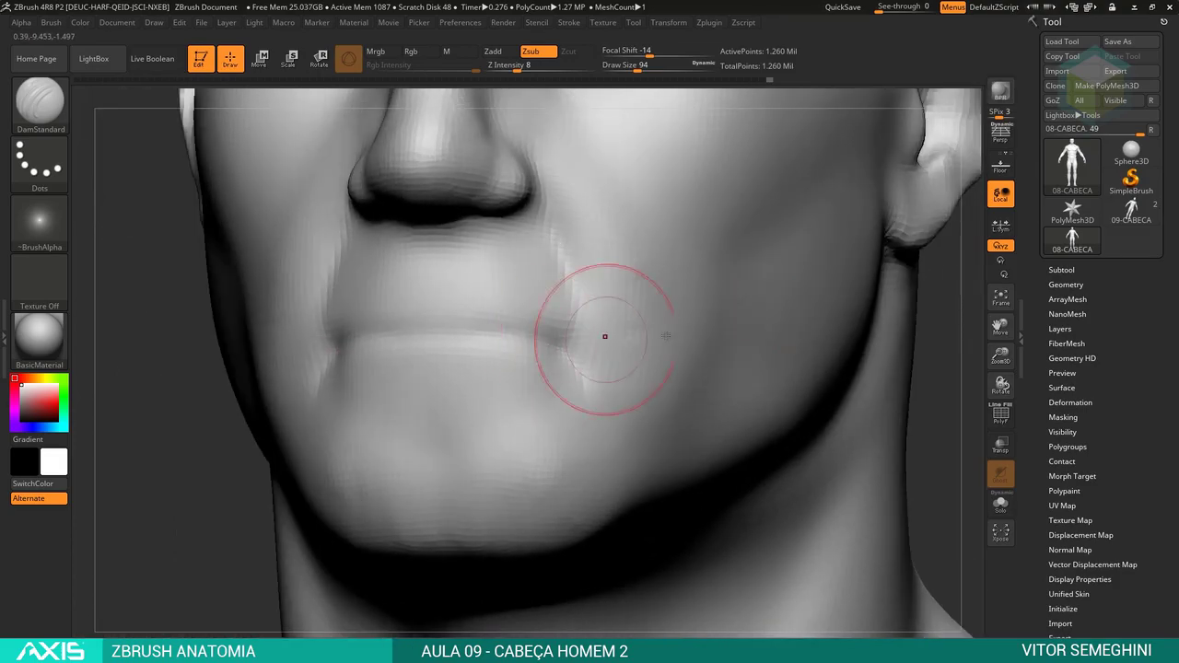
{"action": "left_click_drag", "start_coordinate": [927, 310], "coordinate": [774, 311]}
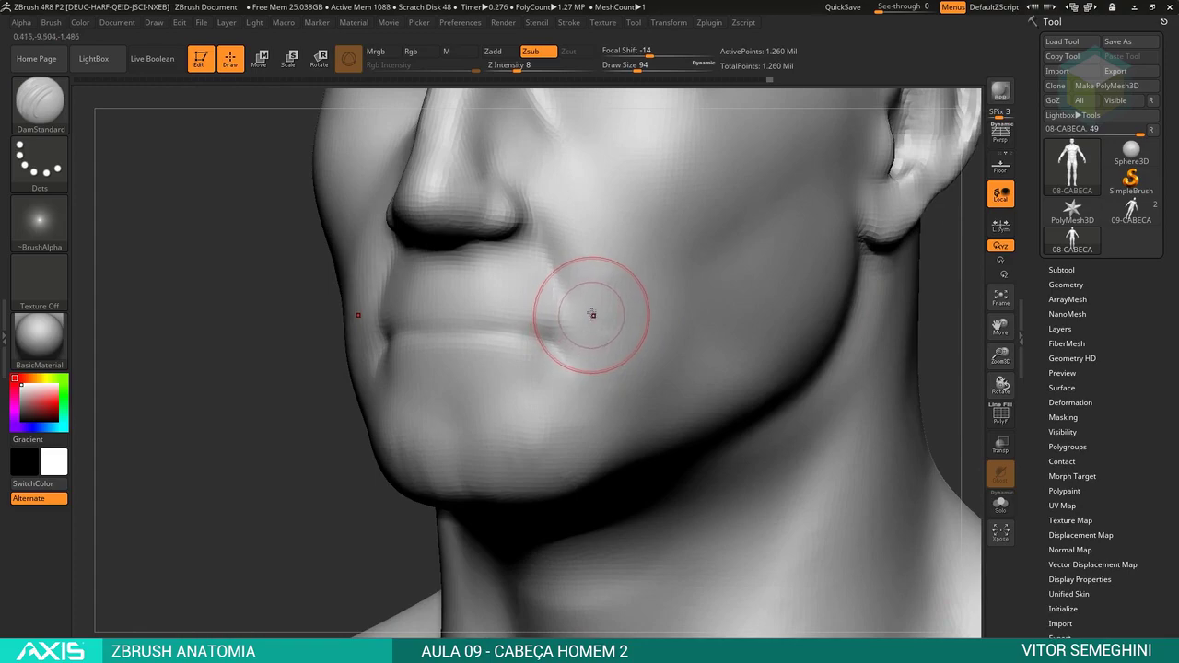
{"action": "left_click_drag", "start_coordinate": [593, 303], "coordinate": [594, 314], "text": "ctrl"}
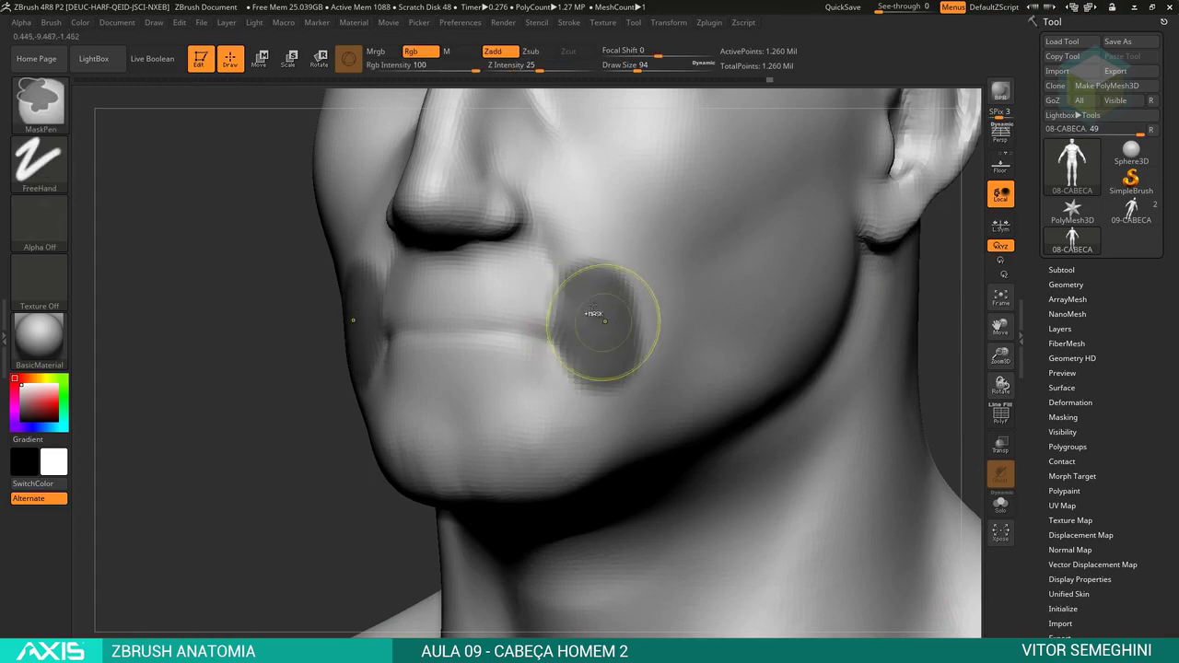
{"action": "key", "text": "ctrl+shift+a"}
Deepen the crease at the mouth corner with DamStandard.
{"action": "key", "text": "b"}
{"action": "key", "text": "d"}
{"action": "key", "text": "s"}
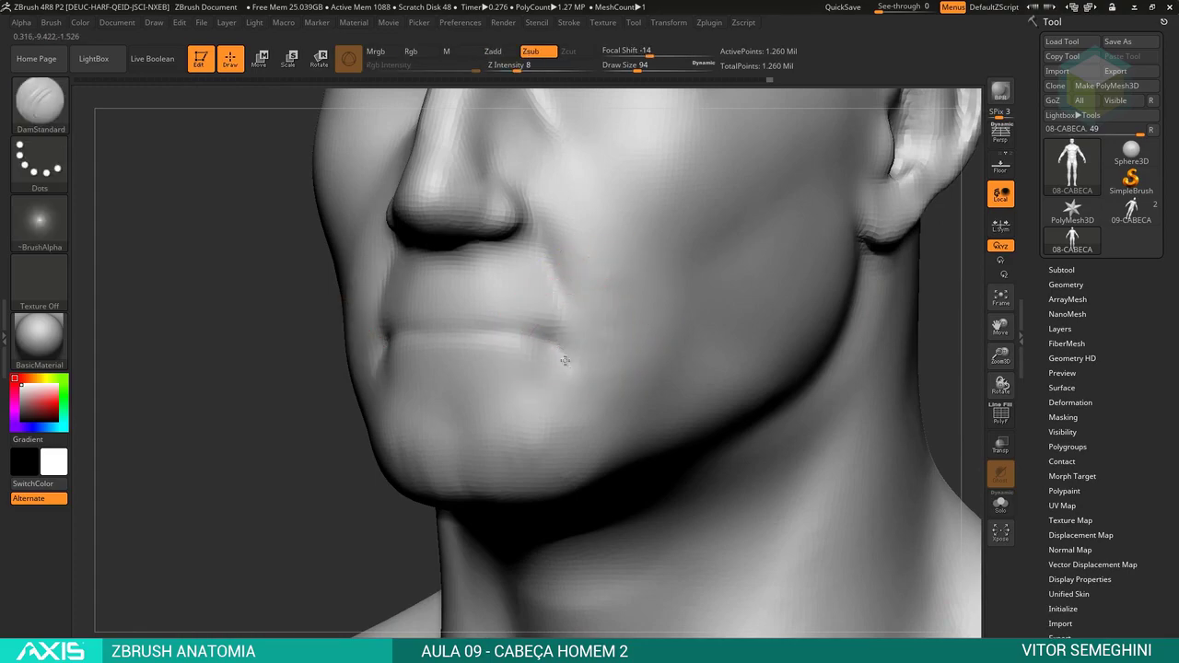
{"action": "left_click_drag", "start_coordinate": [556, 359], "coordinate": [545, 374]}
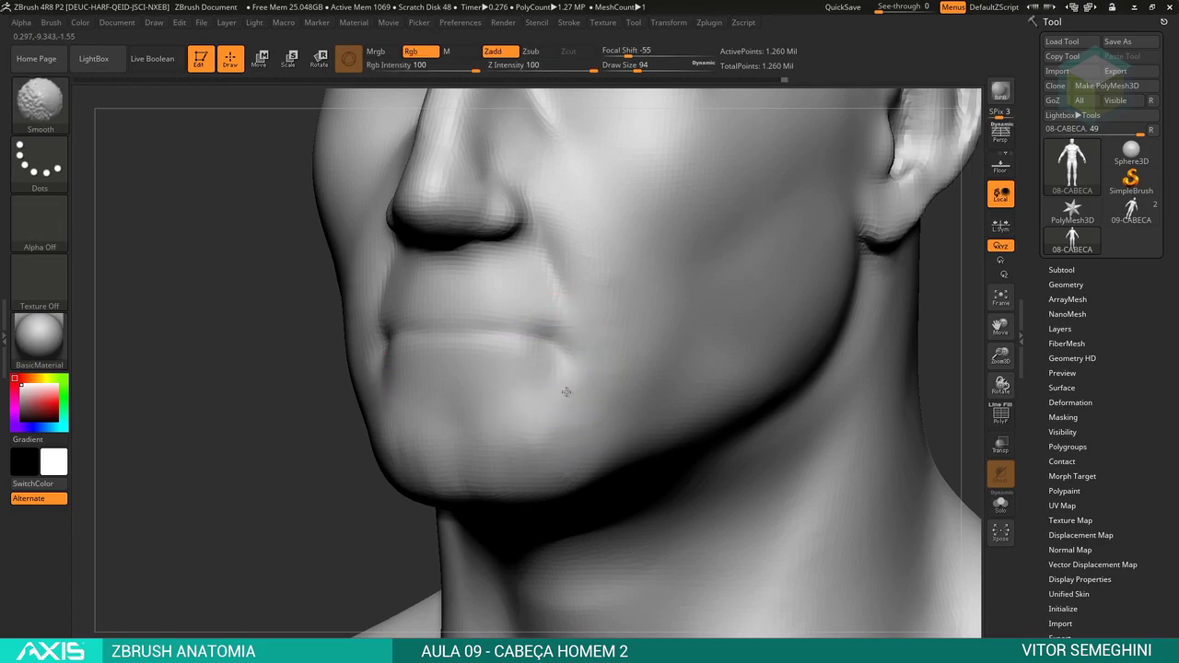
{"action": "mouse_move", "coordinate": [956, 305]}
{"action": "left_mouse_down", "text": "shift"}
{"action": "mouse_move", "coordinate": [945, 284]}
{"action": "mouse_move", "coordinate": [868, 249]}
{"action": "left_mouse_up", "text": "shift"}
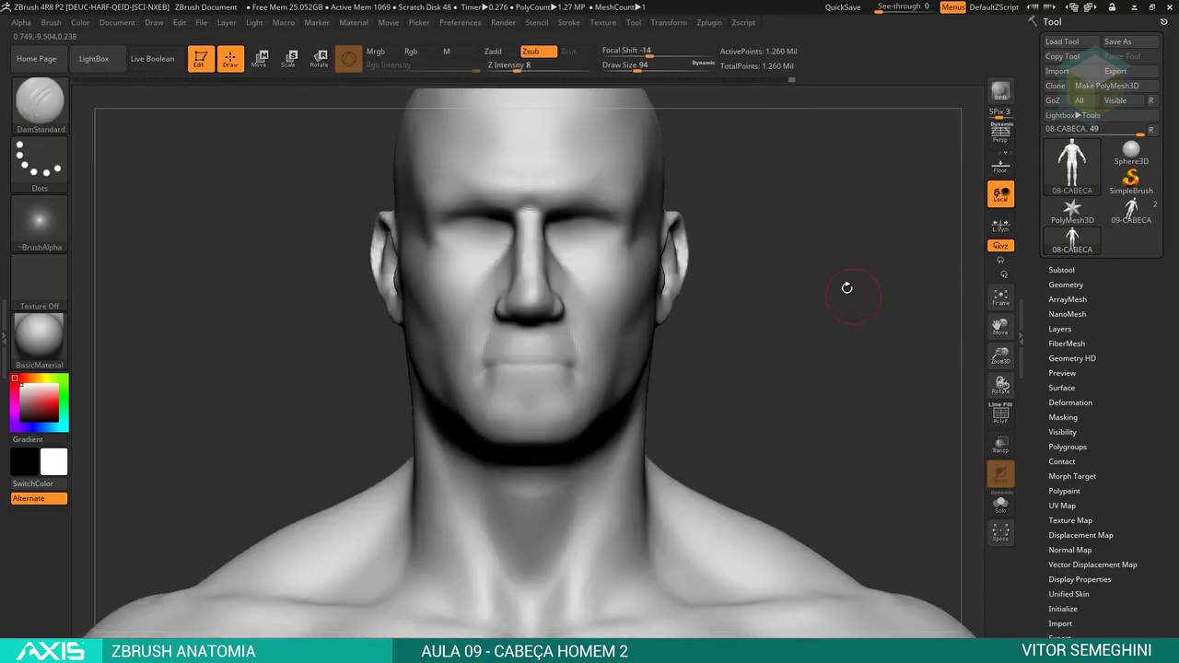
{"action": "mouse_move", "coordinate": [849, 315]}
{"action": "left_mouse_down", "text": "alt"}
{"action": "mouse_move", "coordinate": [826, 375]}
{"action": "mouse_move", "coordinate": [711, 329]}
{"action": "left_mouse_up", "text": "alt"}
Switch to the Move brush and frame the whole head to check proportions.
{"action": "key", "text": "space"}
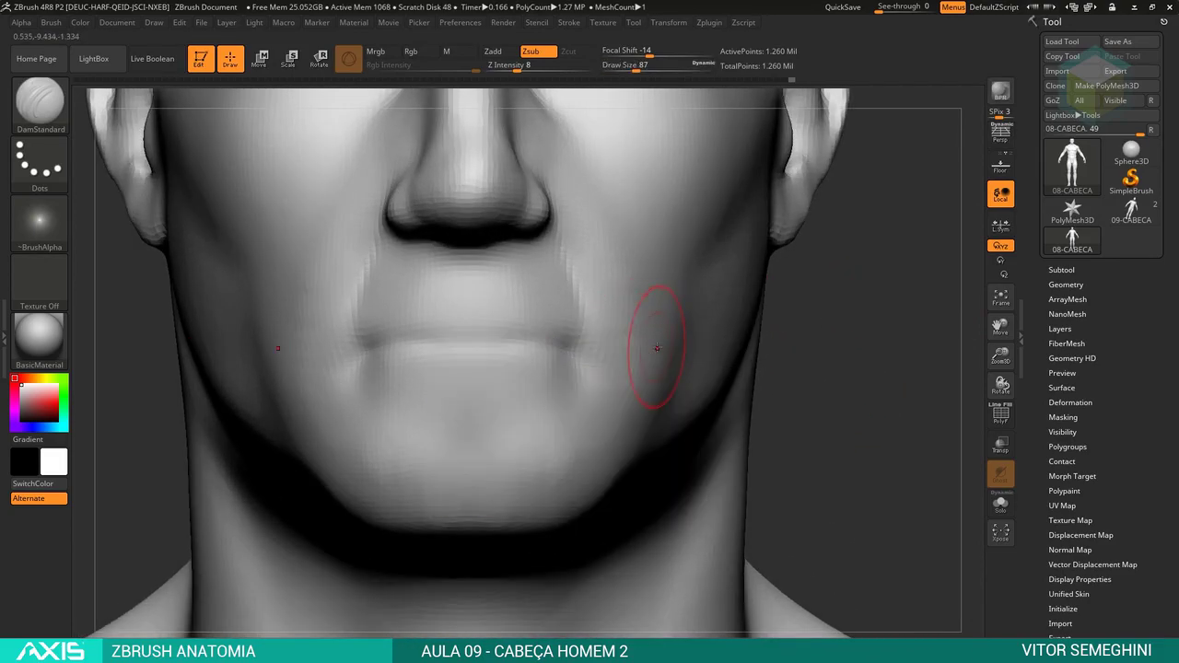
{"action": "key", "text": "b"}
{"action": "key", "text": "m"}
{"action": "key", "text": "v"}
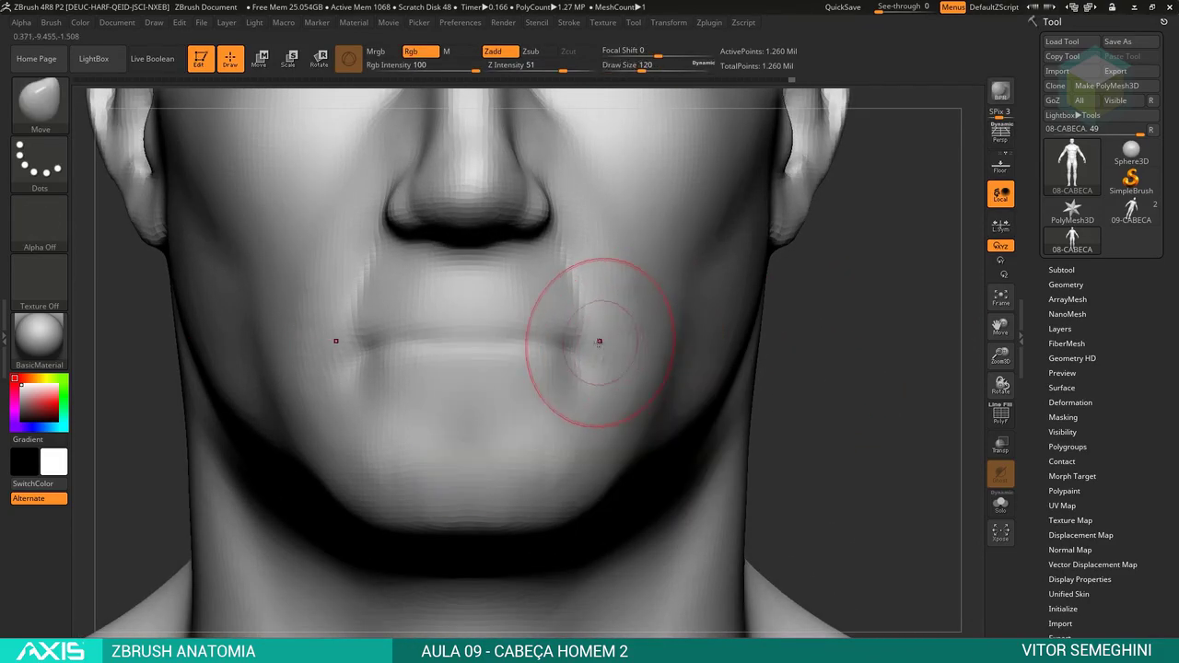
{"action": "key", "text": "f"}
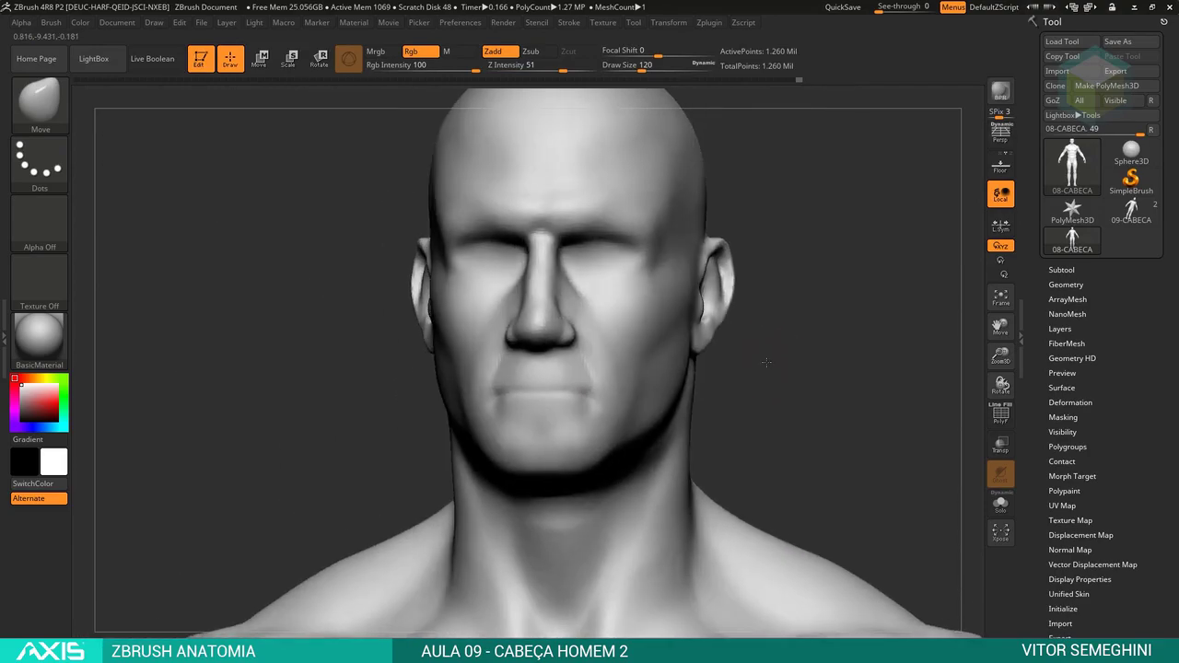
{"action": "right_click_drag", "start_coordinate": [750, 387], "coordinate": [594, 391], "text": "ctrl"}
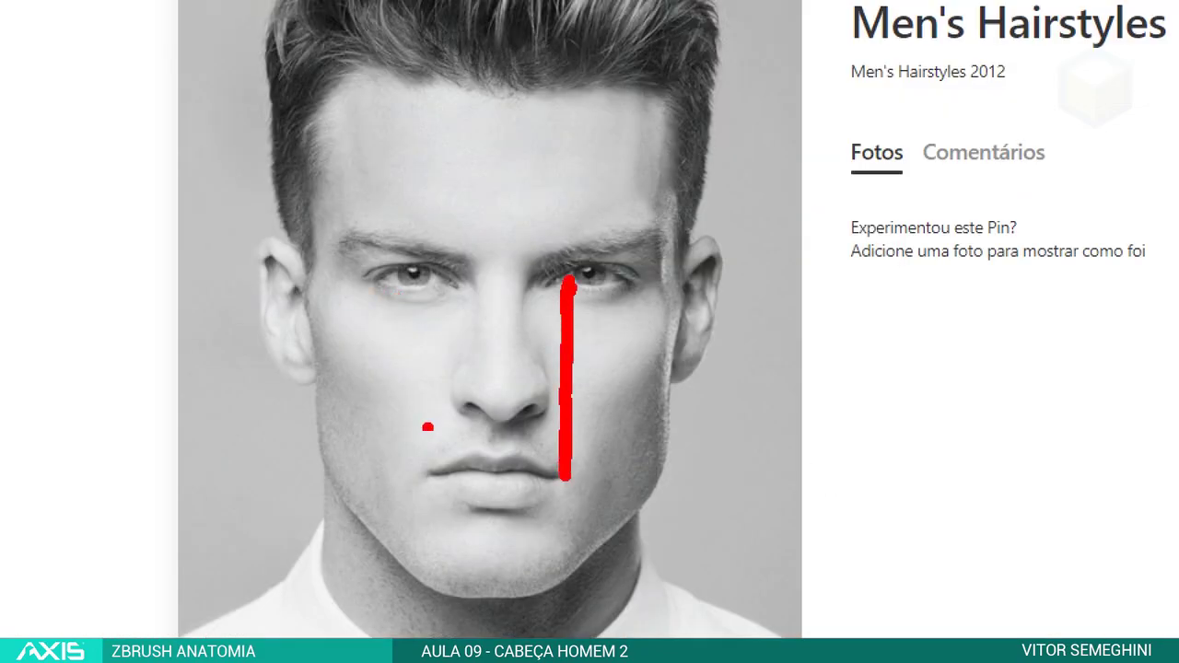
Draw a red line from the eye to the mouth corner, then return to the Face Male board.
{"action": "left_click_drag", "start_coordinate": [429, 281], "coordinate": [425, 453]}
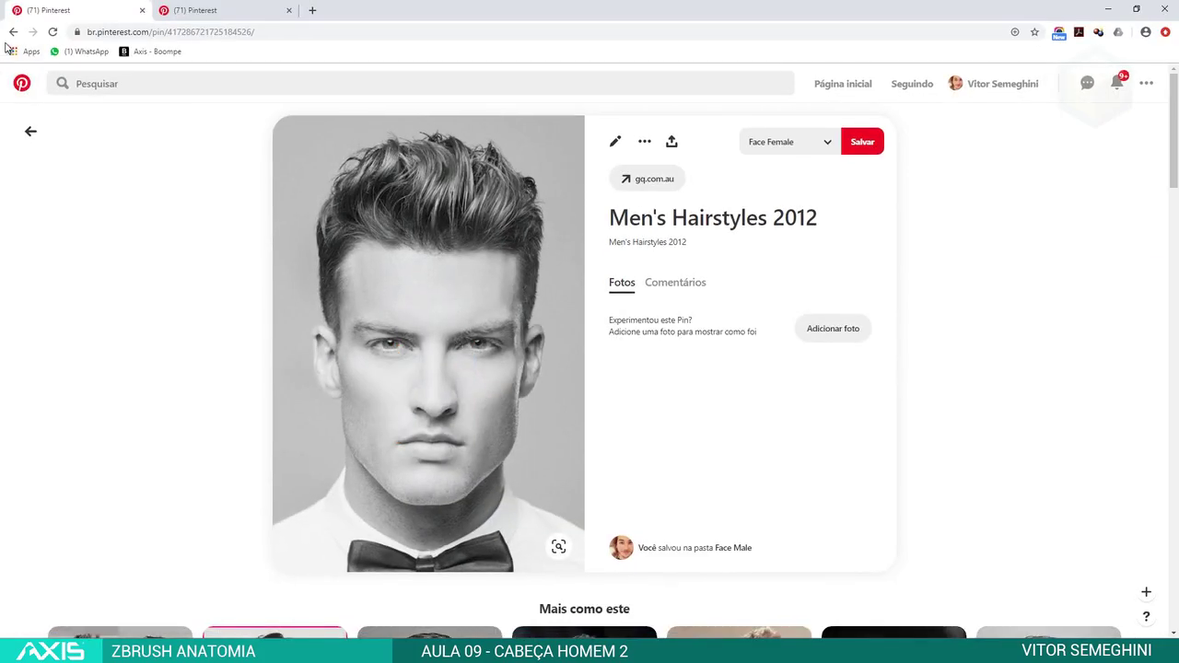
{"action": "key", "text": "alt+Left"}
{"action": "mouse_move", "coordinate": [584, 291]}
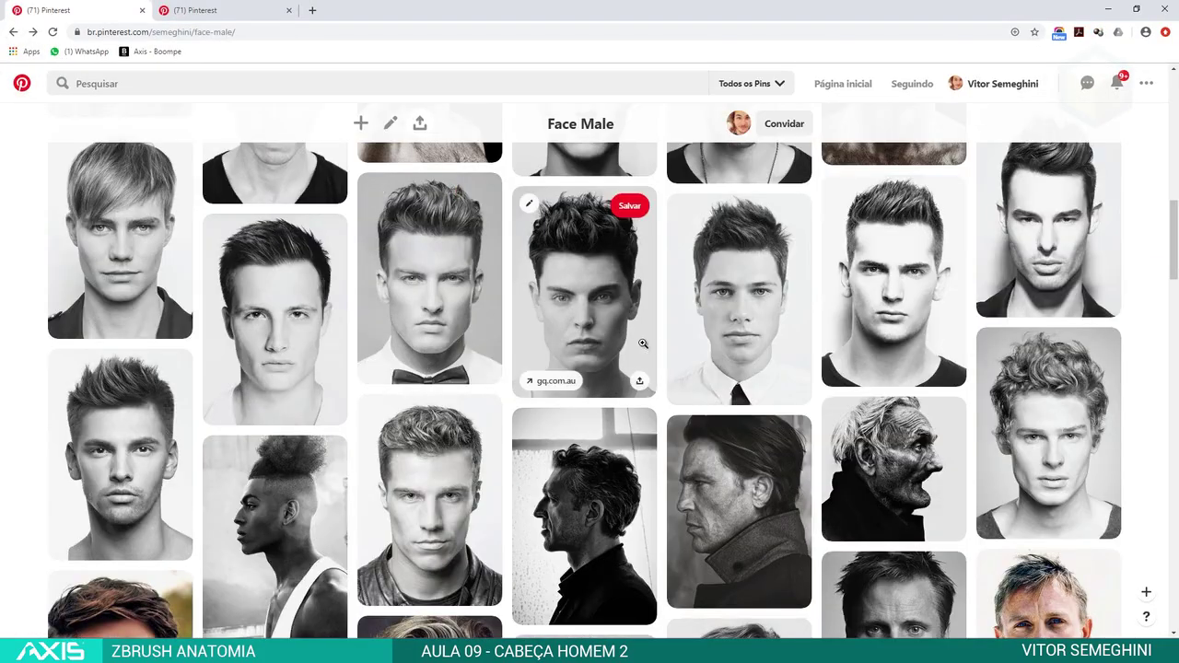
On the Men's Hairstyles 2012 pin, mark eye-to-mouth and cheek-to-jaw lines, then return to ZBrush.
{"action": "left_click", "coordinate": [773, 368]}
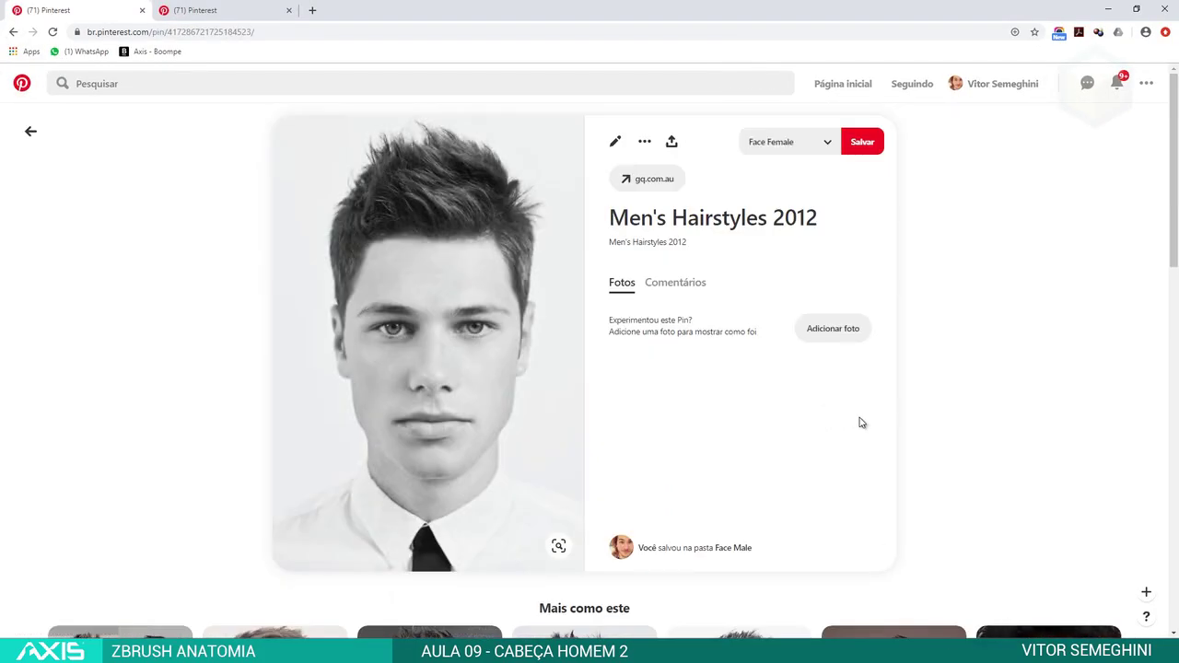
{"action": "key", "text": "ctrl+1"}
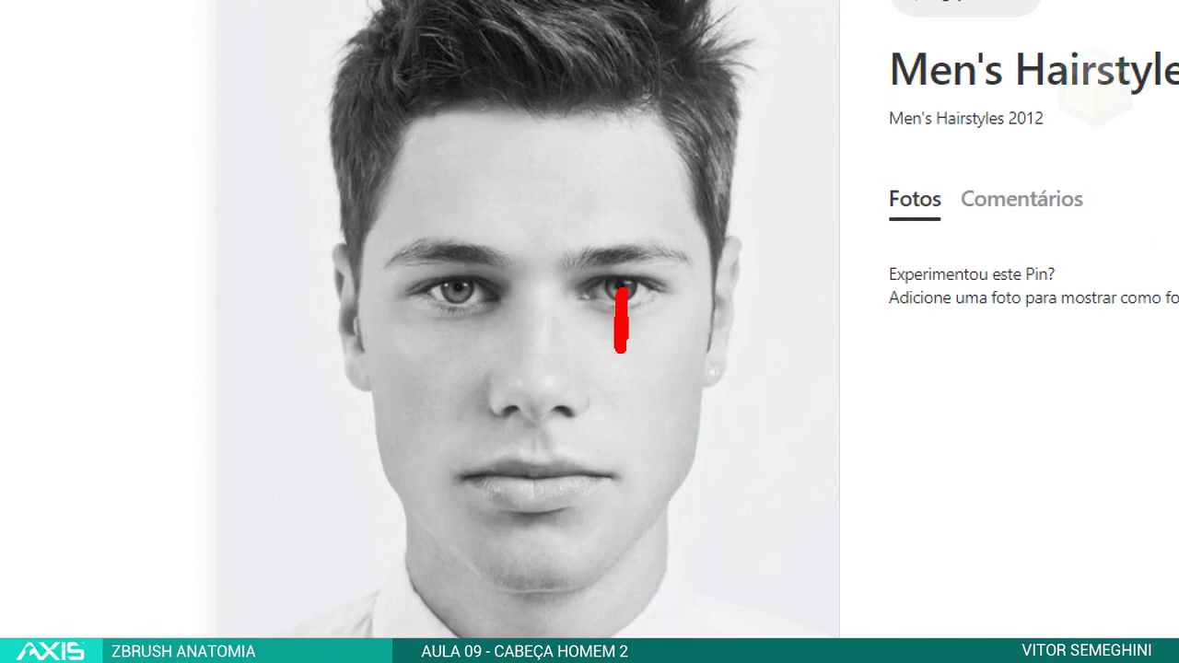
{"action": "left_click_drag", "start_coordinate": [621, 349], "coordinate": [622, 398]}
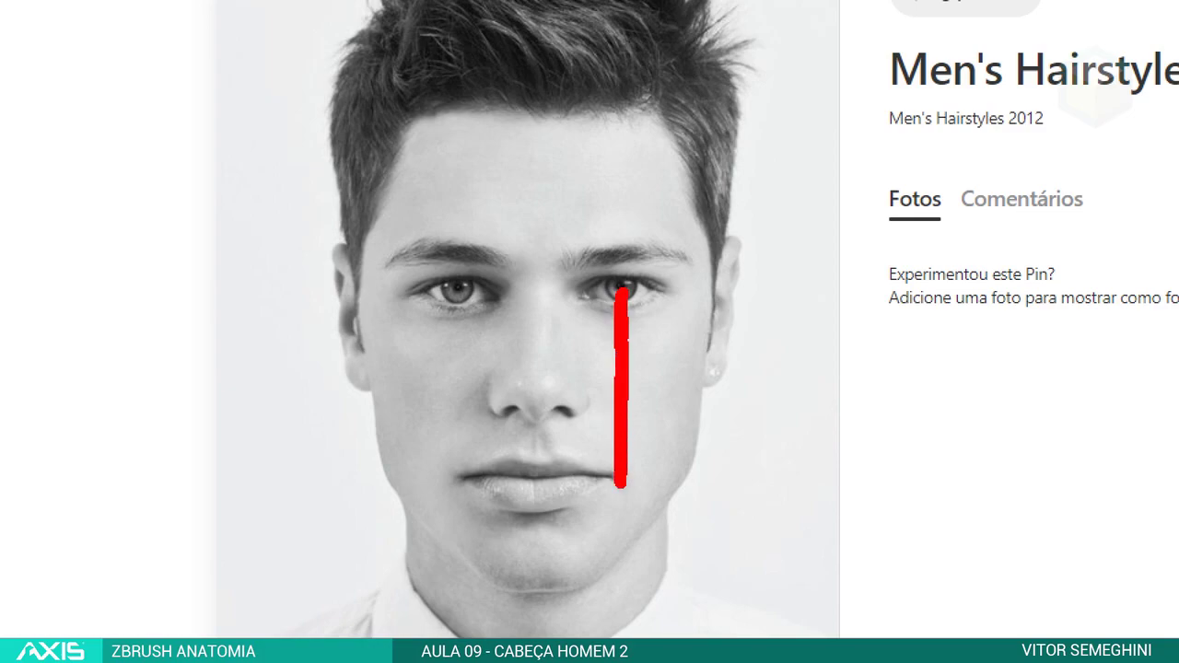
{"action": "left_click_drag", "start_coordinate": [456, 295], "coordinate": [456, 474]}
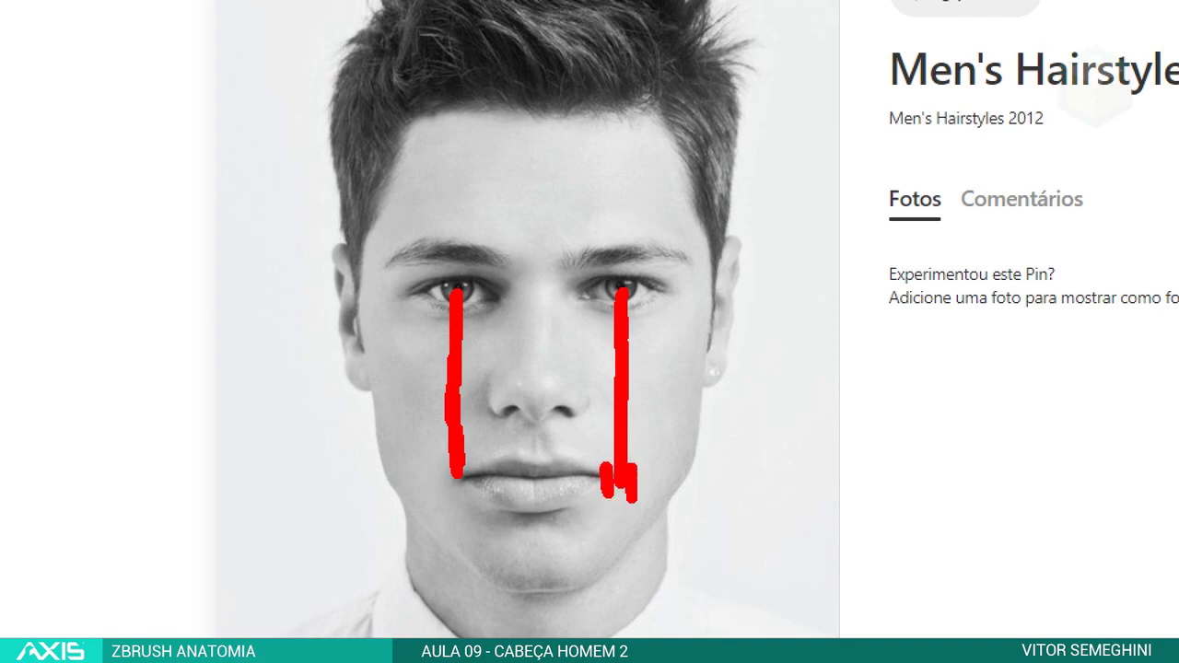
{"action": "mouse_move", "coordinate": [714, 270]}
{"action": "left_mouse_down"}
{"action": "mouse_move", "coordinate": [706, 408]}
{"action": "mouse_move", "coordinate": [717, 456]}
{"action": "mouse_move", "coordinate": [677, 502]}
{"action": "mouse_move", "coordinate": [598, 578]}
{"action": "mouse_move", "coordinate": [448, 555]}
{"action": "mouse_move", "coordinate": [672, 550]}
{"action": "mouse_move", "coordinate": [461, 571]}
{"action": "left_mouse_up"}
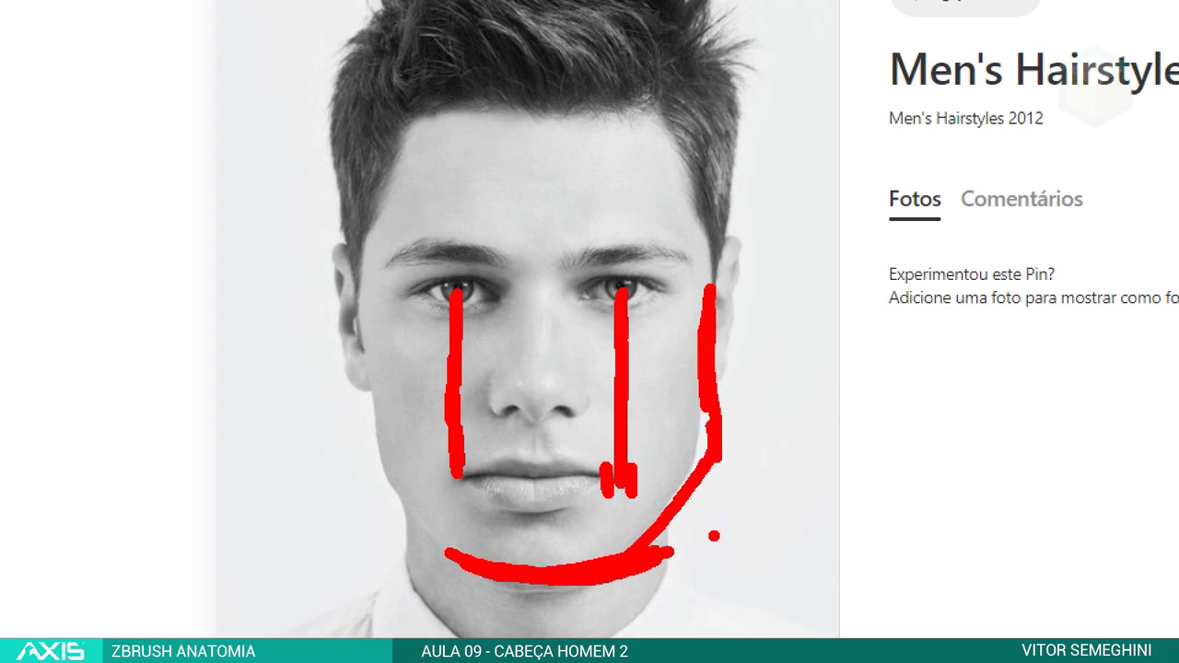
{"action": "key", "text": "Escape"}
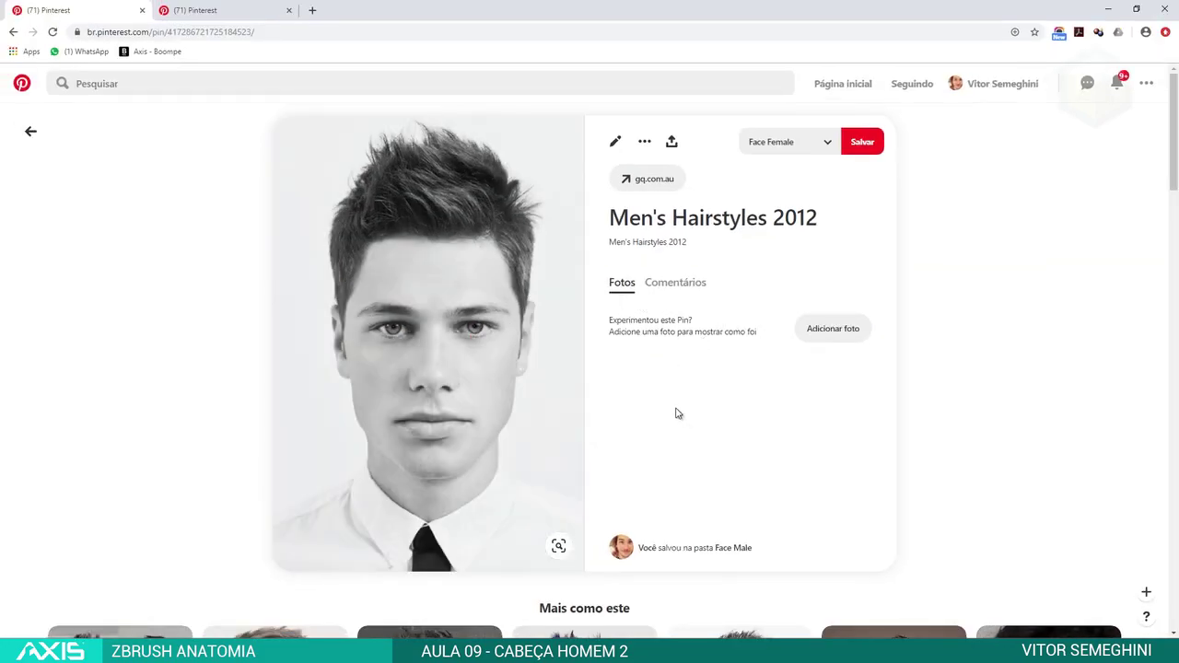
{"action": "key", "text": "alt+Tab"}
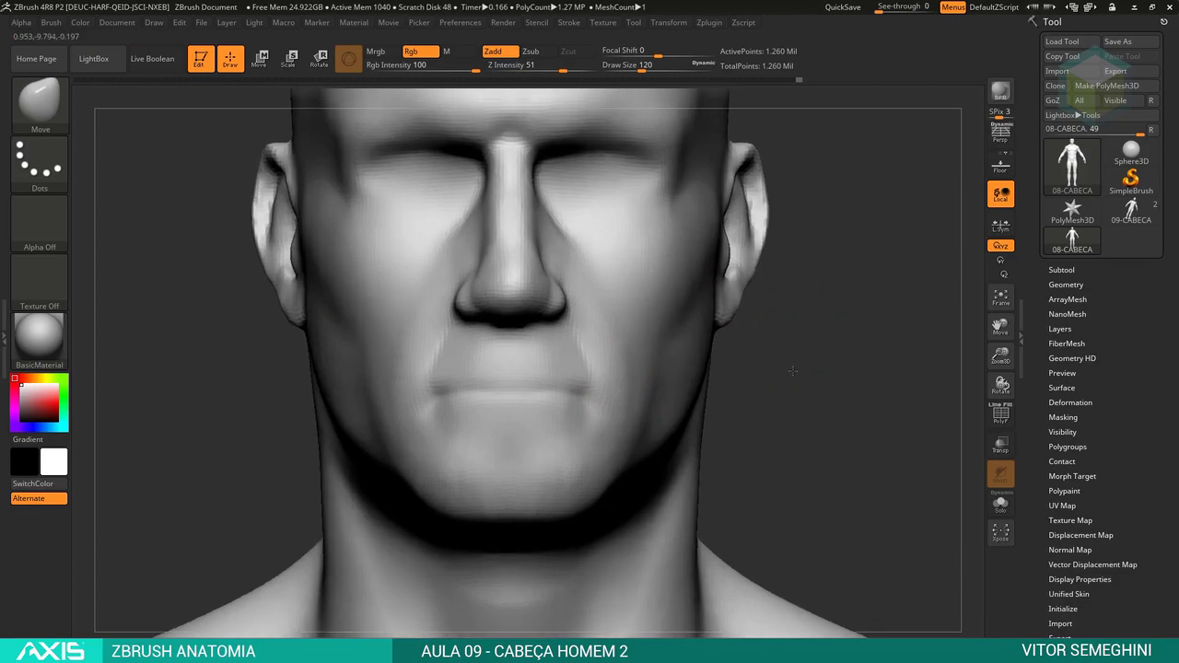
Orbit the head to a side profile and enlarge the brush to about 149.
{"action": "key", "text": "ctrl"}
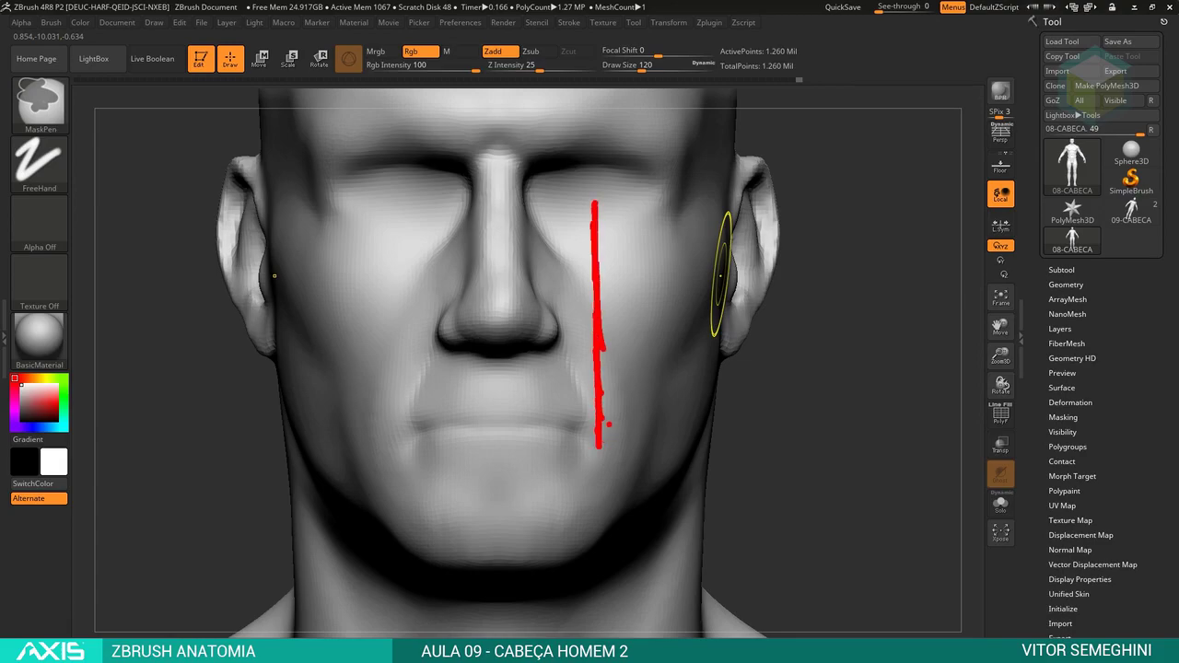
{"action": "left_click_drag", "start_coordinate": [792, 403], "coordinate": [639, 408]}
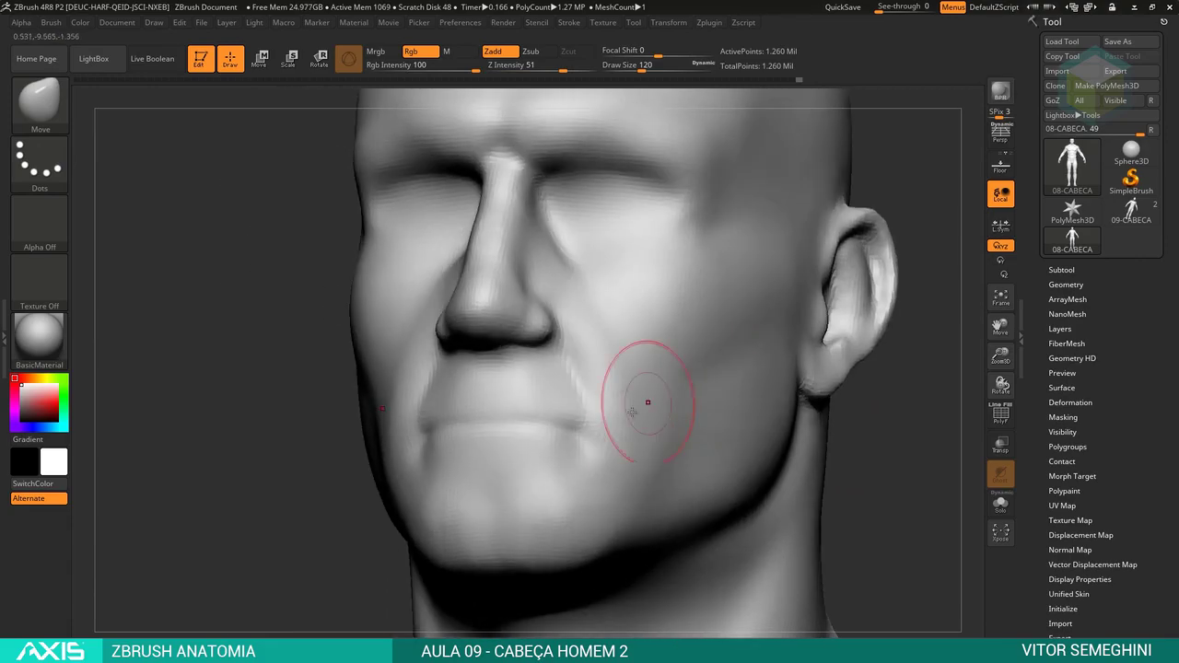
{"action": "left_click_drag", "start_coordinate": [737, 423], "coordinate": [821, 419]}
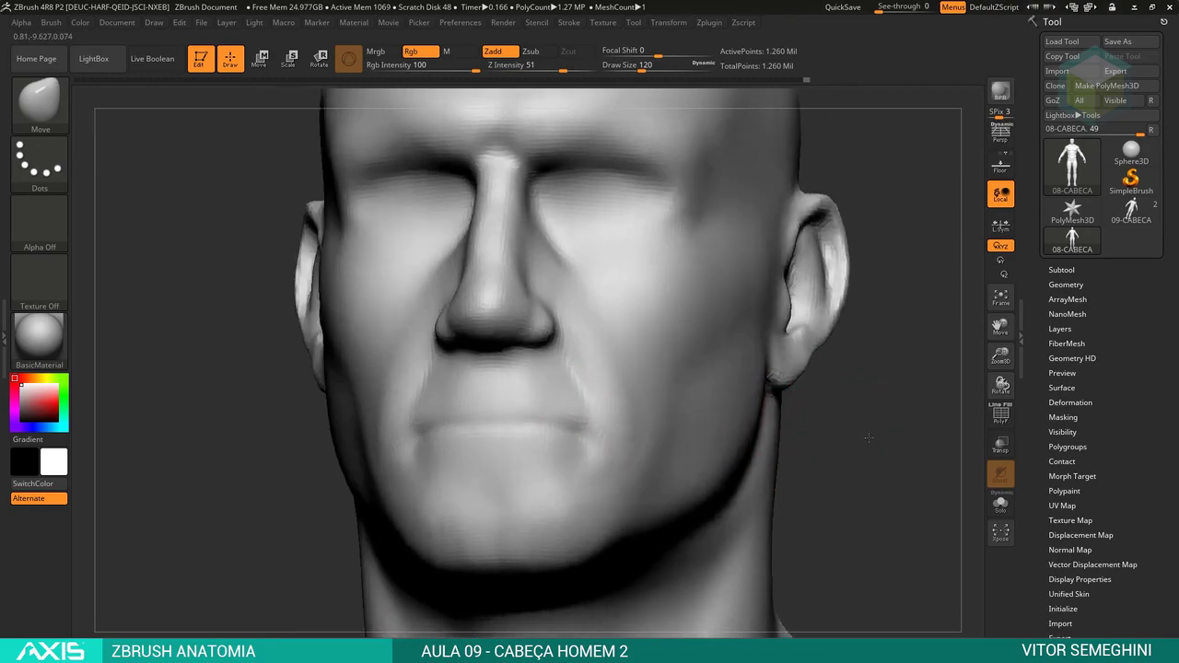
{"action": "key", "text": "s"}
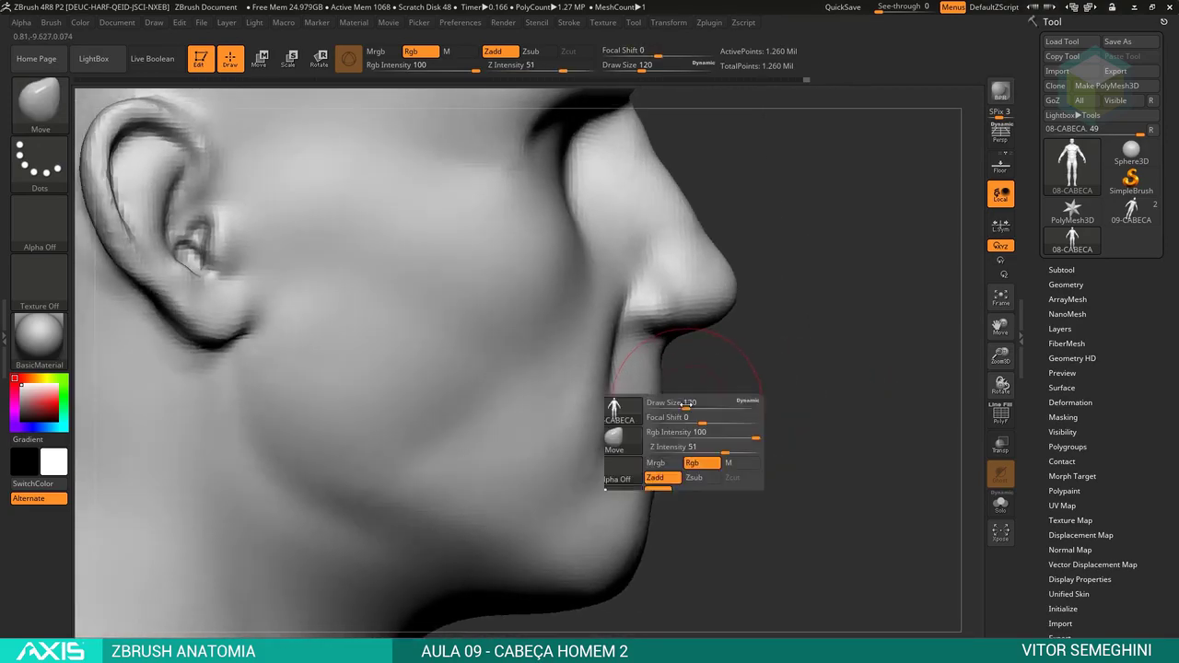
{"action": "mouse_move", "coordinate": [682, 406]}
{"action": "left_mouse_down"}
{"action": "mouse_move", "coordinate": [709, 406]}
{"action": "mouse_move", "coordinate": [658, 341]}
{"action": "mouse_move", "coordinate": [627, 339]}
{"action": "left_mouse_up"}
{"action": "key", "text": "space"}
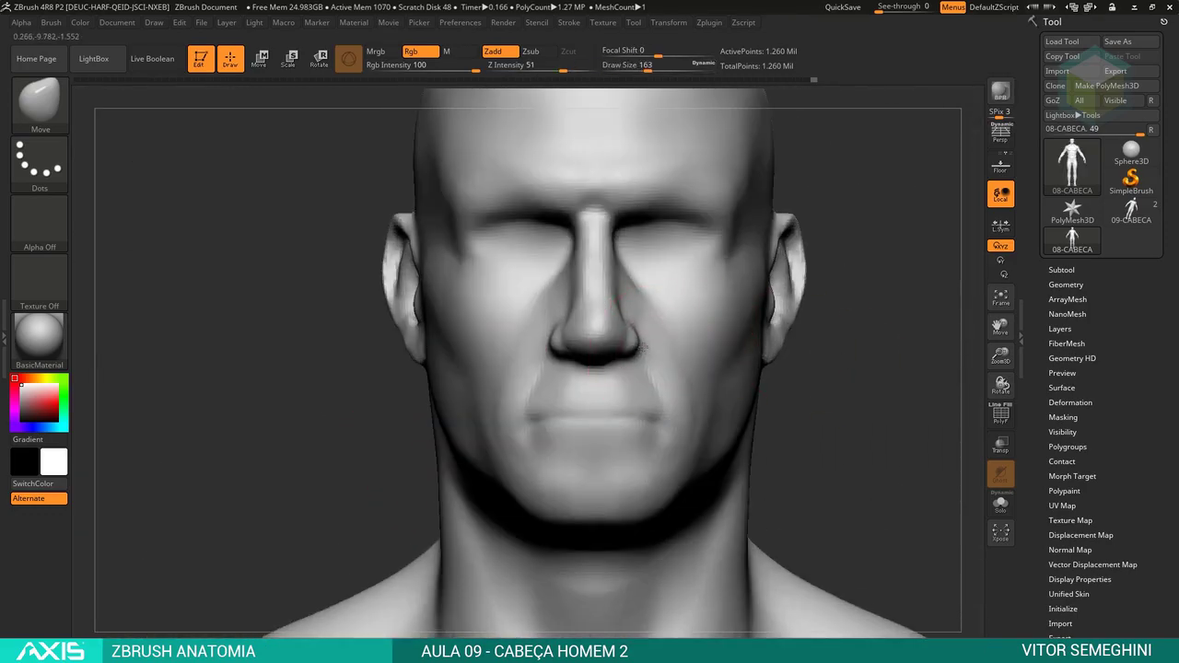
{"action": "left_click_drag", "start_coordinate": [829, 304], "coordinate": [811, 370], "text": "alt"}
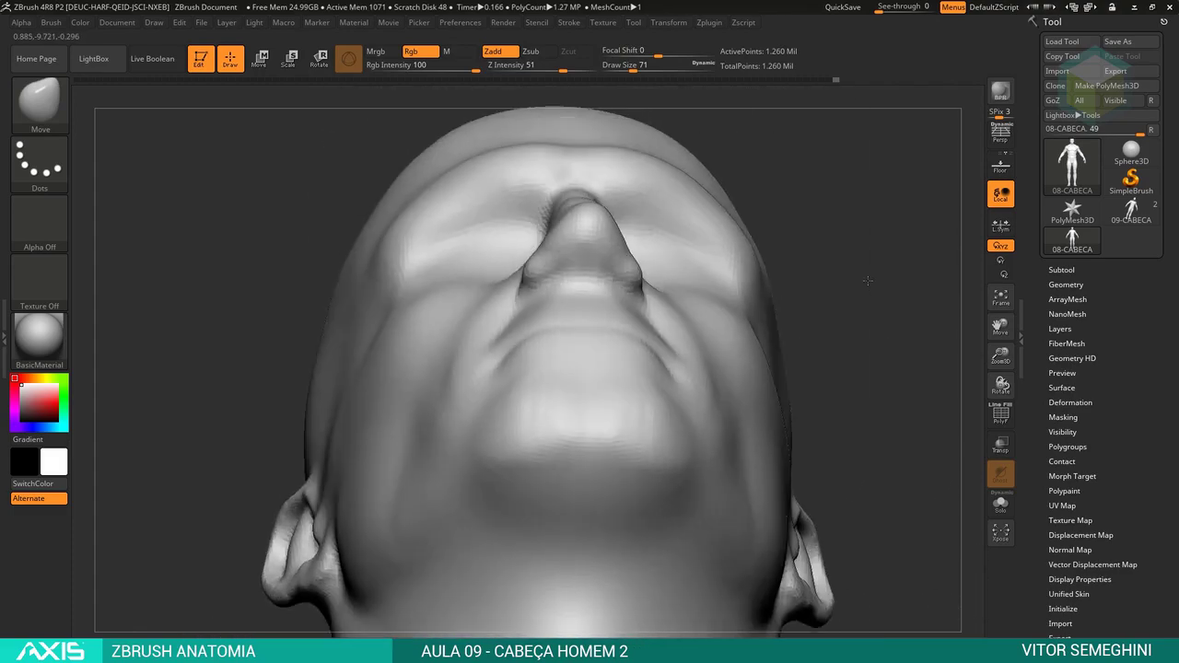
Viewing from below, set the brush to about 124 and reshape the folds under the chin.
{"action": "left_click_drag", "start_coordinate": [811, 369], "coordinate": [632, 316]}
{"action": "left_click_drag", "start_coordinate": [760, 263], "coordinate": [645, 313]}
{"action": "key", "text": "space"}
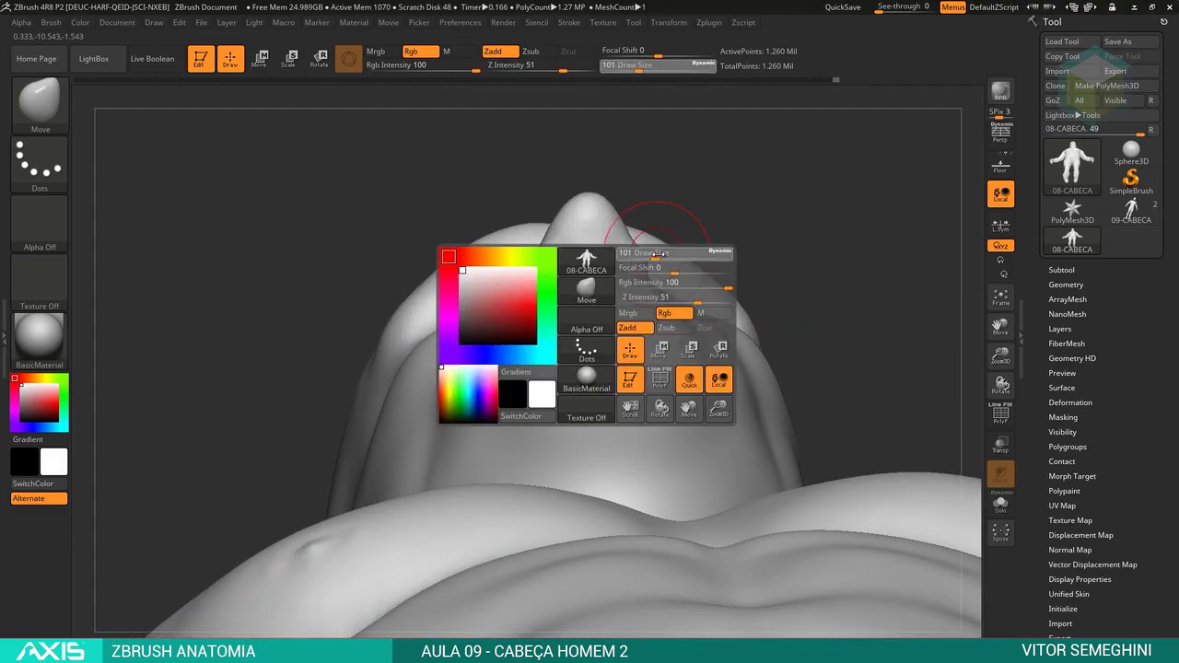
{"action": "left_click_drag", "start_coordinate": [682, 263], "coordinate": [704, 263]}
{"action": "left_click_drag", "start_coordinate": [638, 296], "coordinate": [681, 309]}
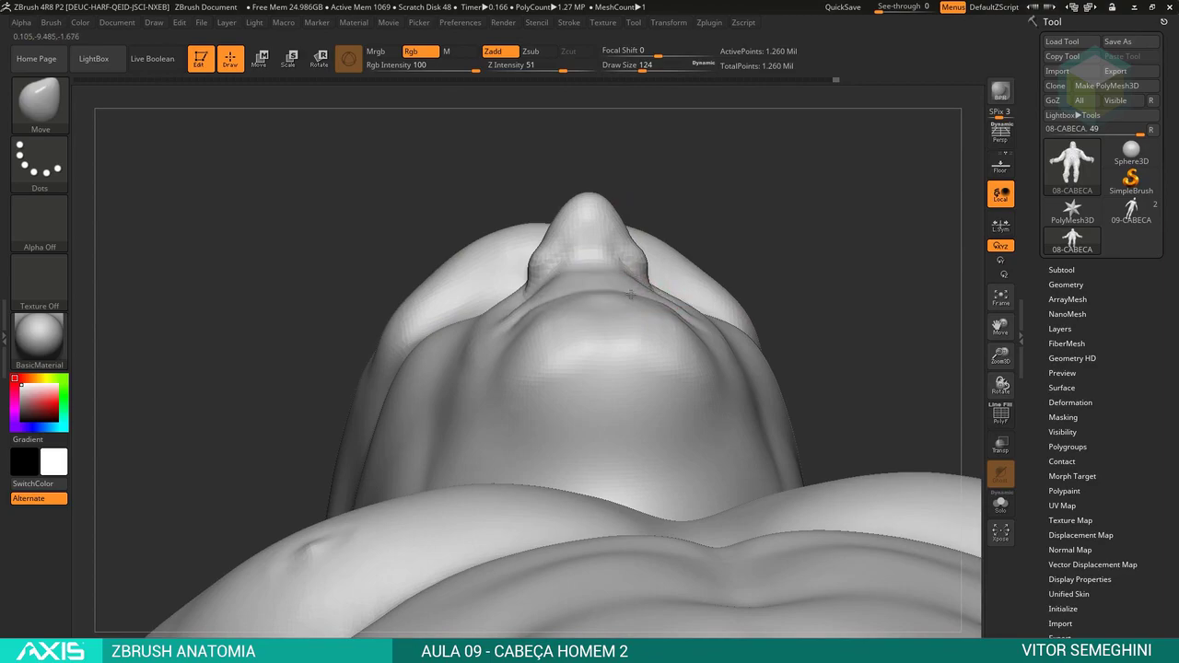
{"action": "mouse_move", "coordinate": [727, 276]}
{"action": "left_mouse_down"}
{"action": "mouse_move", "coordinate": [750, 258]}
{"action": "mouse_move", "coordinate": [763, 263]}
{"action": "mouse_move", "coordinate": [684, 303]}
{"action": "mouse_move", "coordinate": [644, 289]}
{"action": "left_mouse_up"}
{"action": "mouse_move", "coordinate": [774, 201]}
{"action": "left_mouse_down"}
{"action": "mouse_move", "coordinate": [785, 193]}
{"action": "mouse_move", "coordinate": [751, 207]}
{"action": "left_mouse_up"}
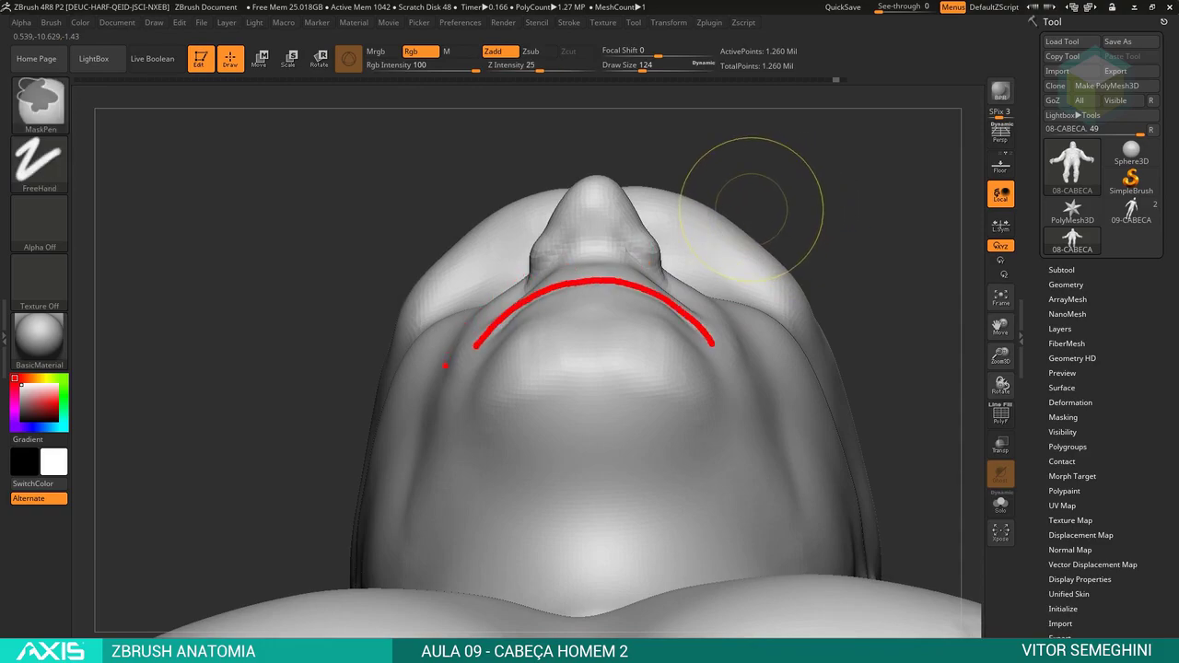
{"action": "mouse_move", "coordinate": [505, 269]}
{"action": "left_mouse_down"}
{"action": "mouse_move", "coordinate": [623, 189]}
{"action": "mouse_move", "coordinate": [781, 437]}
{"action": "left_mouse_up"}
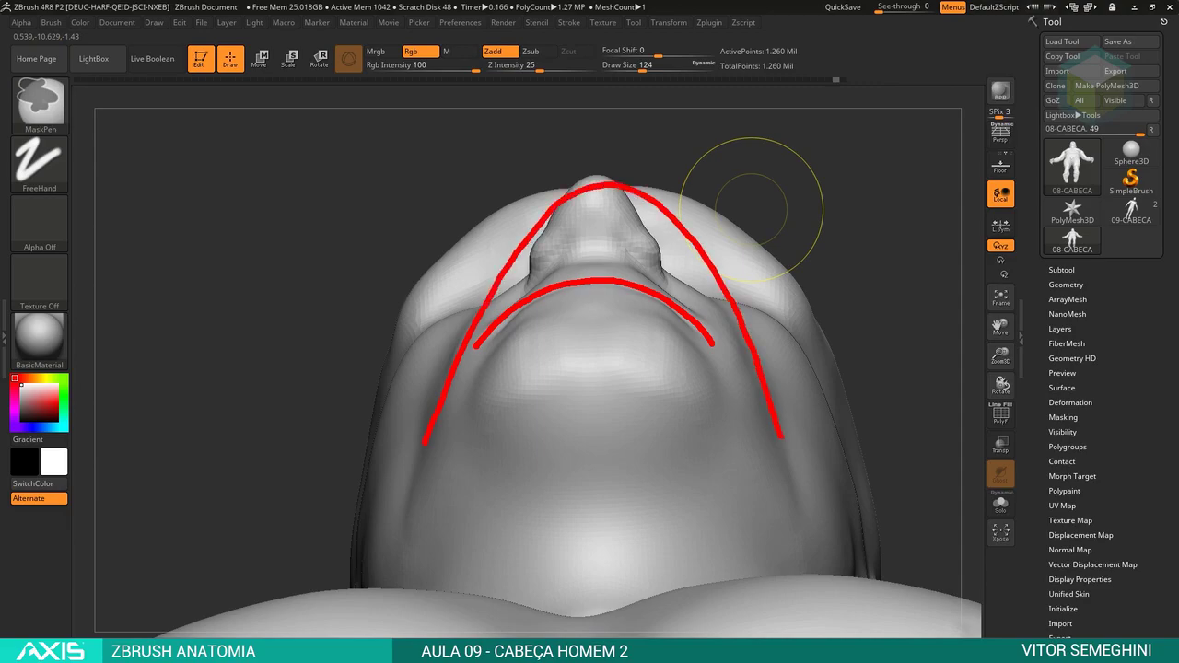
{"action": "mouse_move", "coordinate": [363, 483]}
{"action": "left_mouse_down"}
{"action": "mouse_move", "coordinate": [494, 283]}
{"action": "mouse_move", "coordinate": [746, 313]}
{"action": "mouse_move", "coordinate": [867, 530]}
{"action": "left_mouse_up"}
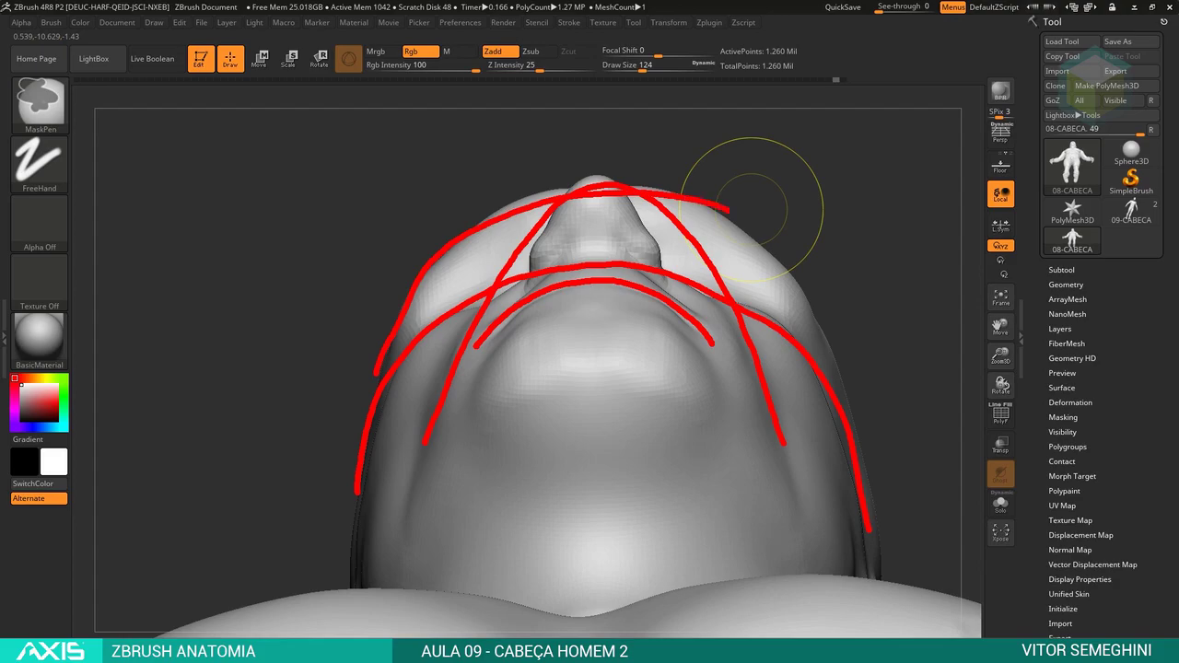
{"action": "left_click_drag", "start_coordinate": [727, 210], "coordinate": [880, 458]}
{"action": "key", "text": "Escape"}
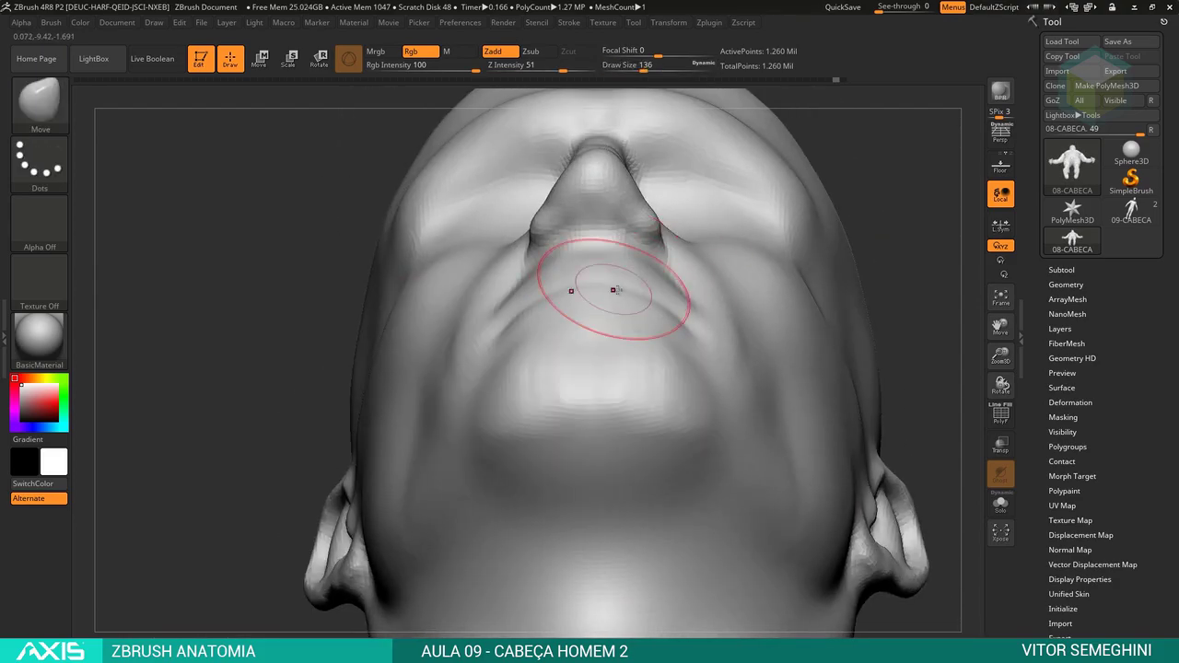
{"action": "right_click_drag", "start_coordinate": [665, 326], "coordinate": [656, 299]}
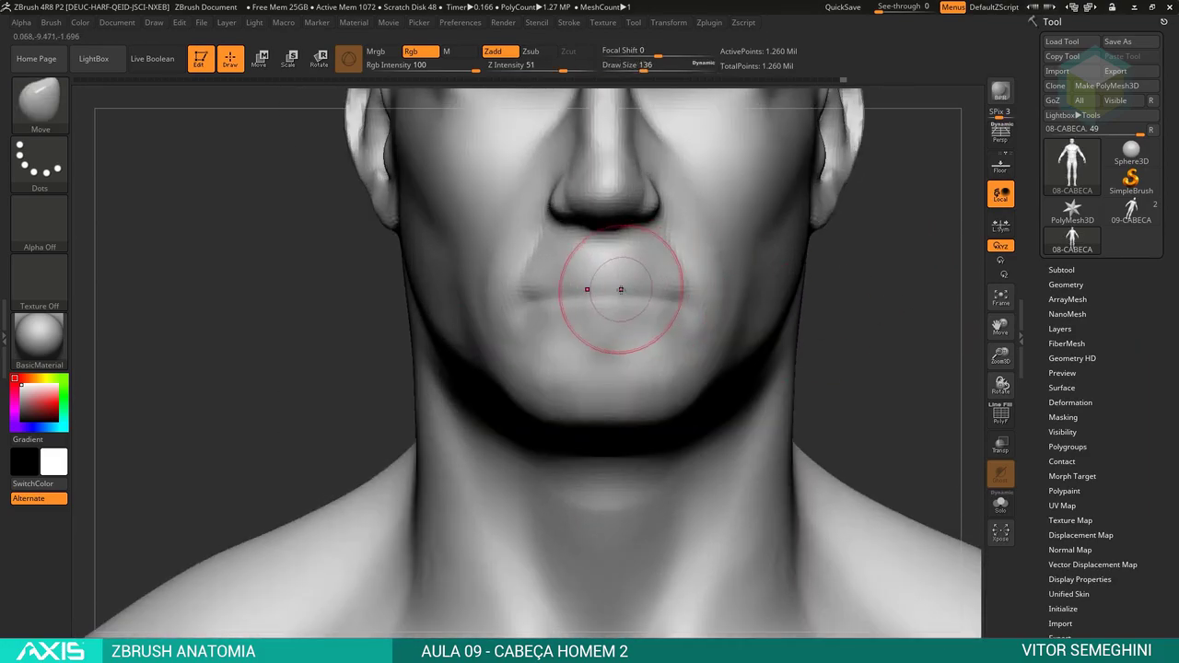
{"action": "mouse_move", "coordinate": [670, 302]}
{"action": "right_mouse_down"}
{"action": "mouse_move", "coordinate": [873, 345]}
{"action": "mouse_move", "coordinate": [653, 316]}
{"action": "right_mouse_up"}
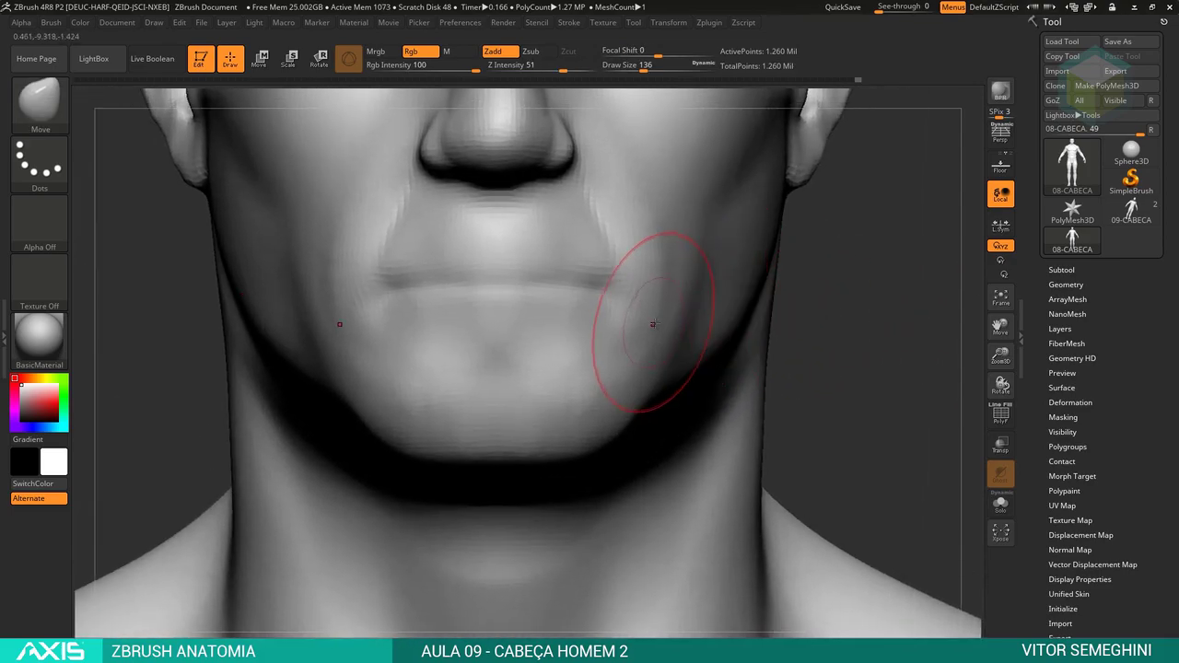
{"action": "key", "text": "b"}
{"action": "key", "text": "c"}
{"action": "key", "text": "b"}
Shrink ClayBuildup to about 77 and build up a fuller lower lip.
{"action": "key", "text": "space"}
{"action": "left_click_drag", "start_coordinate": [627, 320], "coordinate": [610, 321]}
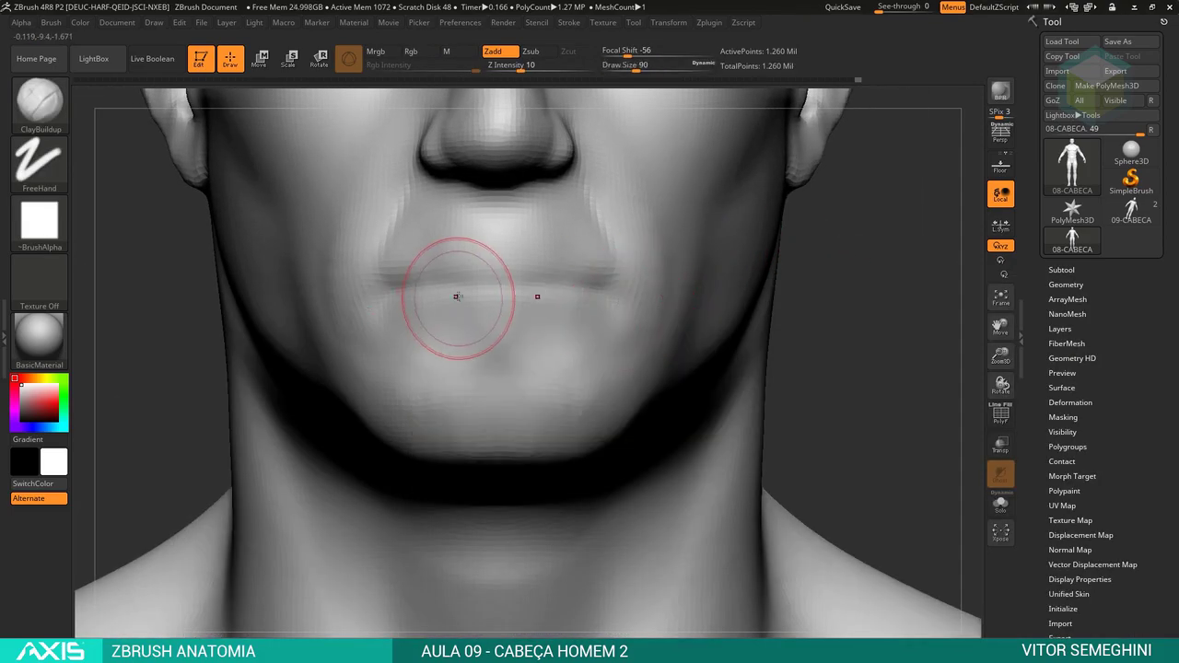
{"action": "key", "text": "space"}
{"action": "mouse_move", "coordinate": [440, 311]}
{"action": "left_mouse_down"}
{"action": "mouse_move", "coordinate": [481, 326]}
{"action": "mouse_move", "coordinate": [426, 306]}
{"action": "mouse_move", "coordinate": [570, 301]}
{"action": "left_mouse_up"}
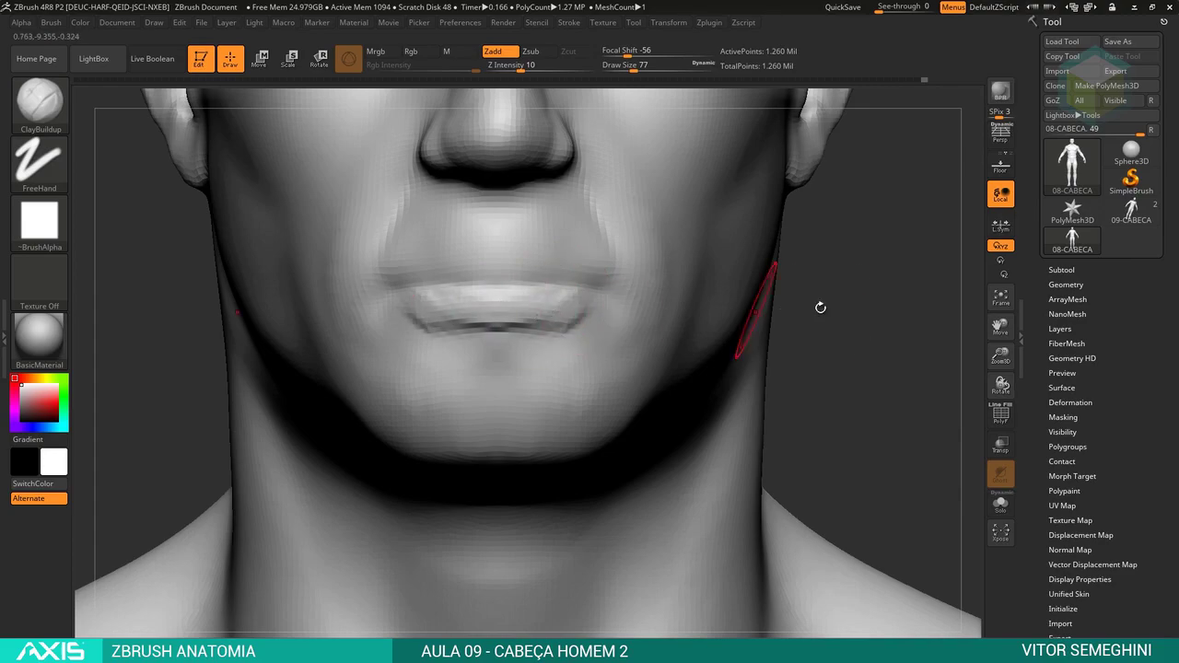
{"action": "left_click_drag", "start_coordinate": [821, 307], "coordinate": [681, 281]}
Trace a guide line along the mouth toward its corner and shrink the brush to 51.
{"action": "key", "text": "ctrl"}
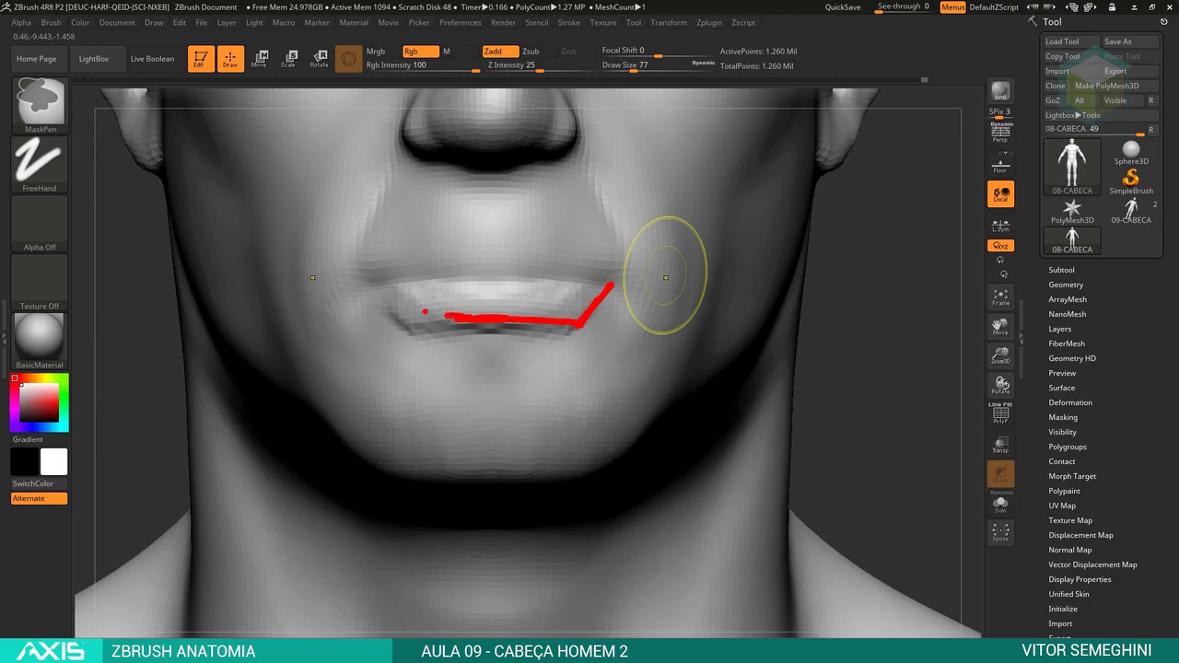
{"action": "left_click_drag", "start_coordinate": [665, 277], "coordinate": [645, 303]}
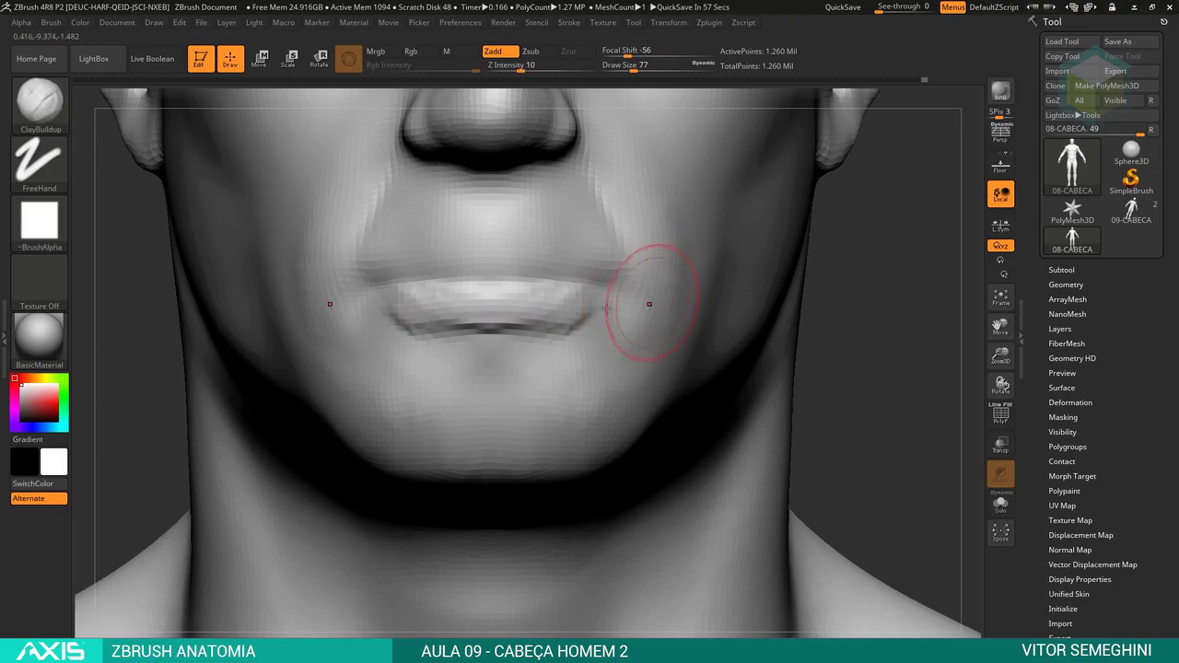
{"action": "key", "text": "space"}
{"action": "left_click_drag", "start_coordinate": [518, 294], "coordinate": [526, 307]}
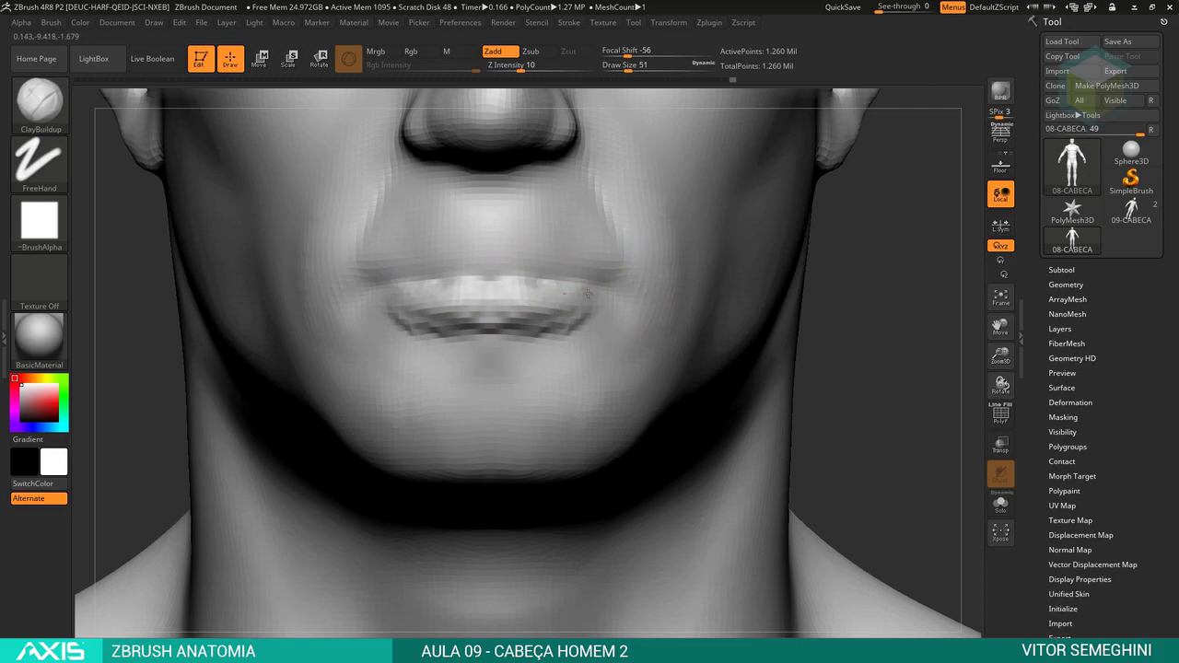
Orbit to view the lips and chin, then show the DynaMesh options under Geometry.
{"action": "mouse_move", "coordinate": [620, 287]}
{"action": "left_mouse_down"}
{"action": "mouse_move", "coordinate": [799, 322]}
{"action": "mouse_move", "coordinate": [734, 334]}
{"action": "mouse_move", "coordinate": [532, 285]}
{"action": "left_mouse_up"}
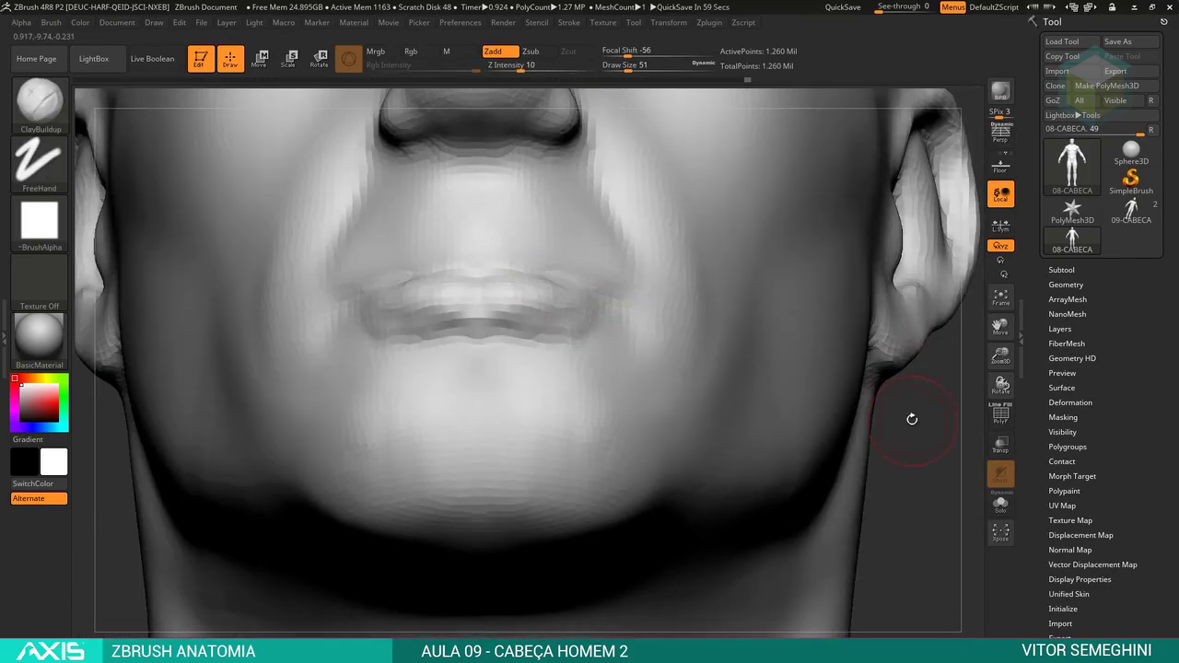
{"action": "left_click_drag", "start_coordinate": [909, 415], "coordinate": [961, 302]}
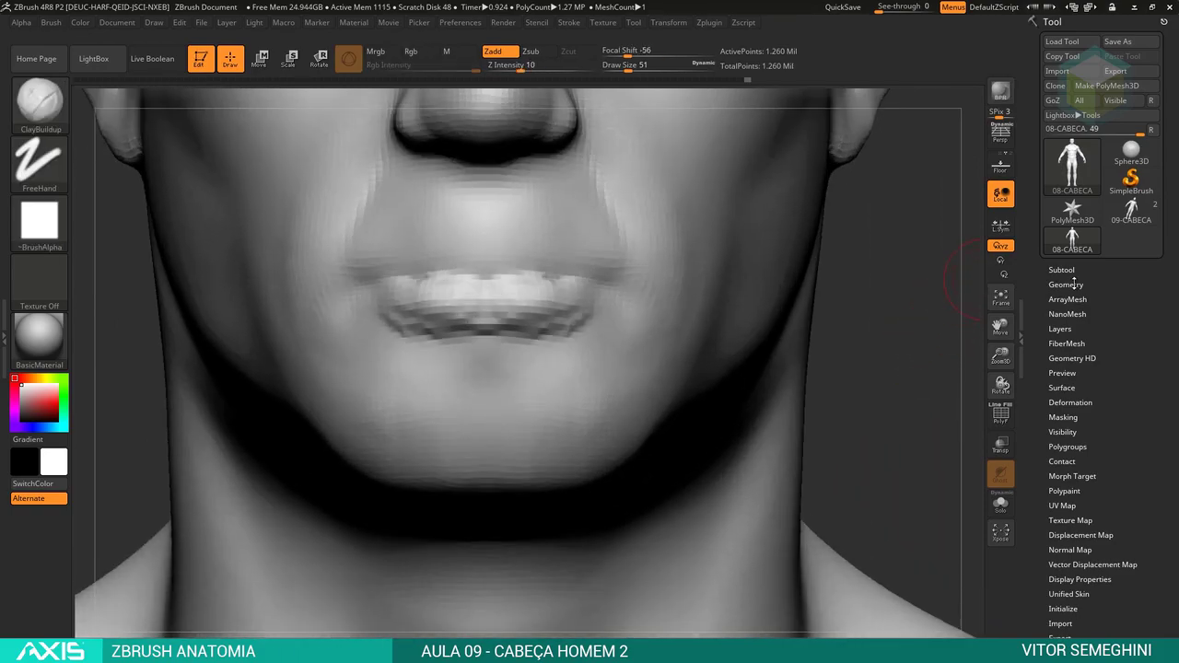
{"action": "left_click", "coordinate": [1068, 285]}
{"action": "left_click", "coordinate": [1065, 489]}
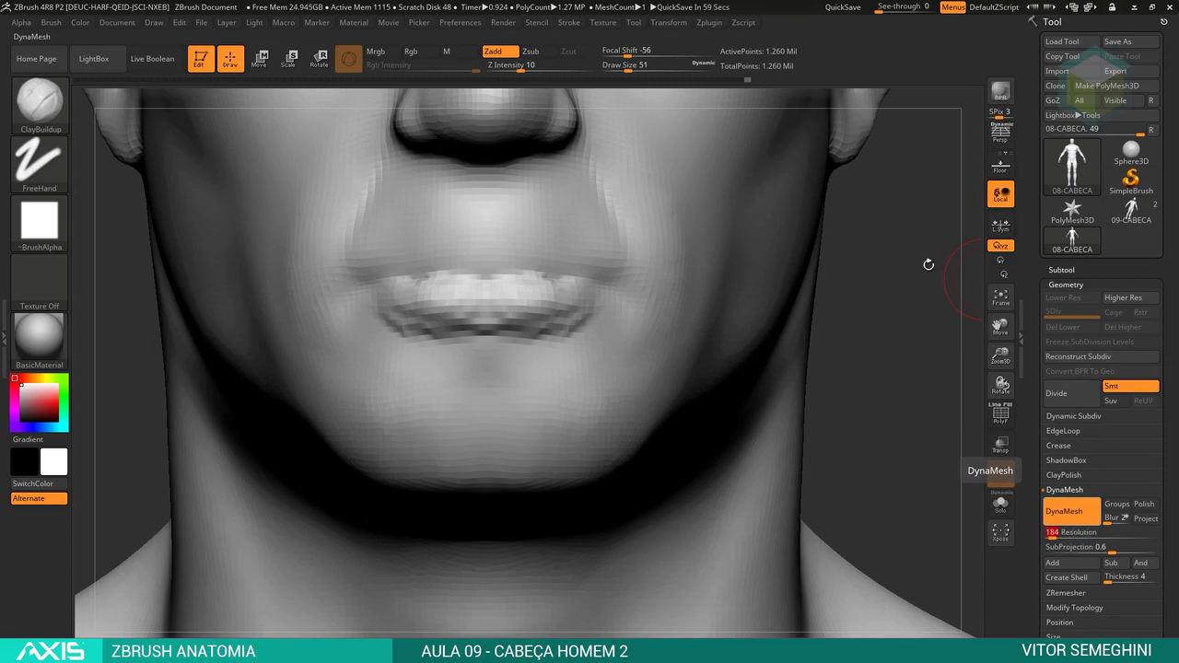
Smooth the lips after remeshing and reframe the view to include the nose.
{"action": "mouse_move", "coordinate": [909, 286]}
{"action": "left_mouse_down", "text": "ctrl"}
{"action": "mouse_move", "coordinate": [875, 317]}
{"action": "mouse_move", "coordinate": [875, 290]}
{"action": "left_mouse_up", "text": "ctrl"}
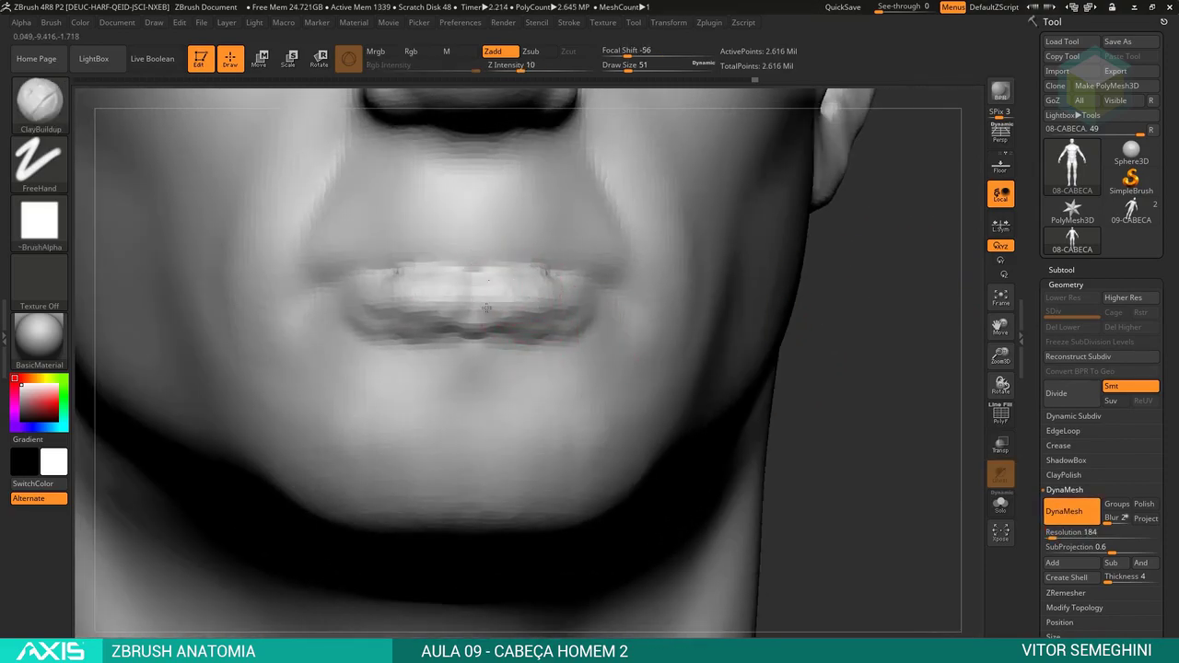
{"action": "left_click_drag", "start_coordinate": [387, 309], "coordinate": [578, 318], "text": "shift"}
{"action": "left_click_drag", "start_coordinate": [874, 313], "coordinate": [874, 282]}
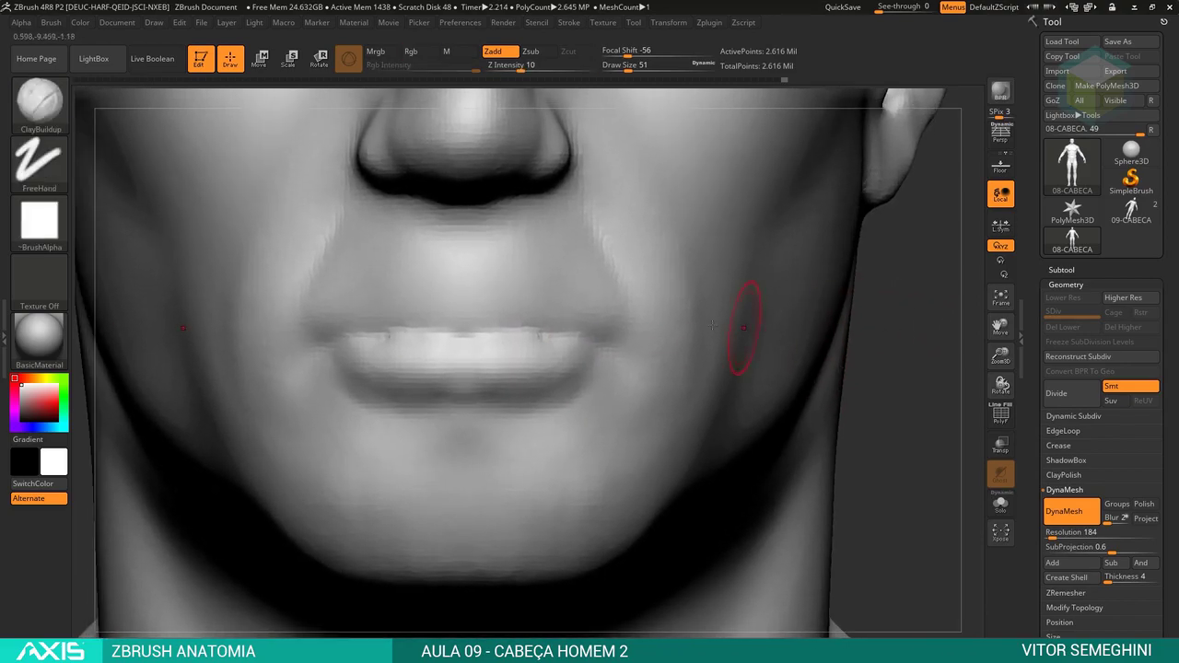
Carve the upper-lip border with DamStandard at size 62 and smooth the right mouth corner.
{"action": "key", "text": "b"}
{"action": "key", "text": "d"}
{"action": "key", "text": "s"}
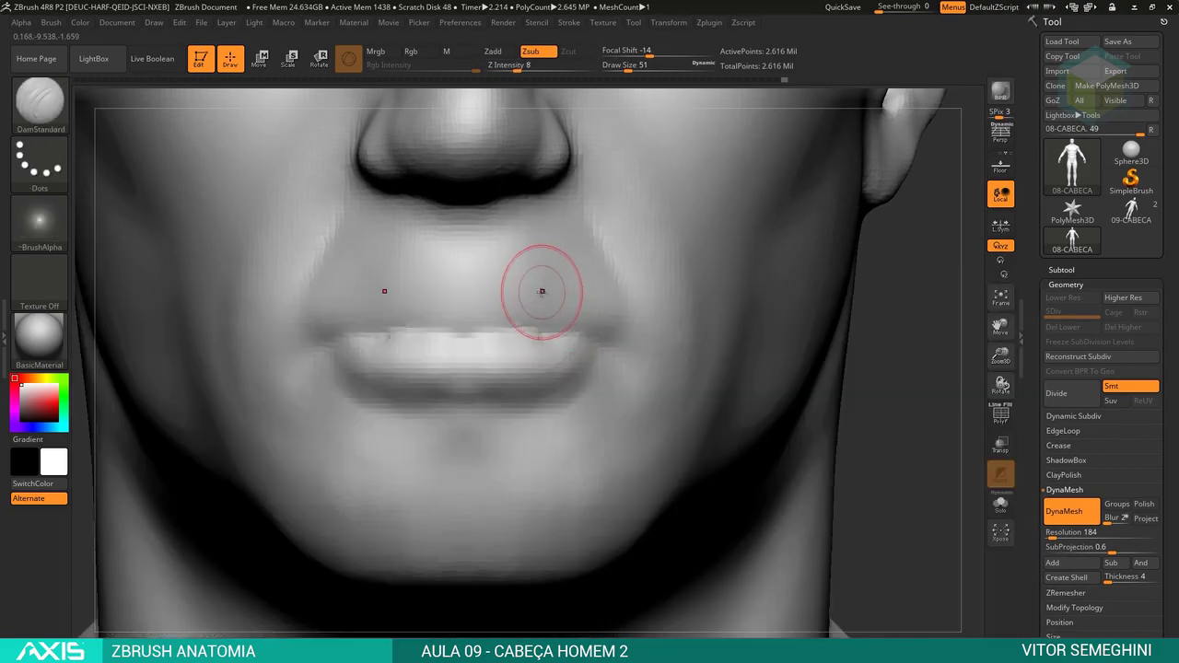
{"action": "key", "text": "space"}
{"action": "key", "text": "s"}
{"action": "mouse_move", "coordinate": [480, 295]}
{"action": "left_mouse_down"}
{"action": "mouse_move", "coordinate": [498, 294]}
{"action": "mouse_move", "coordinate": [448, 299]}
{"action": "left_mouse_up"}
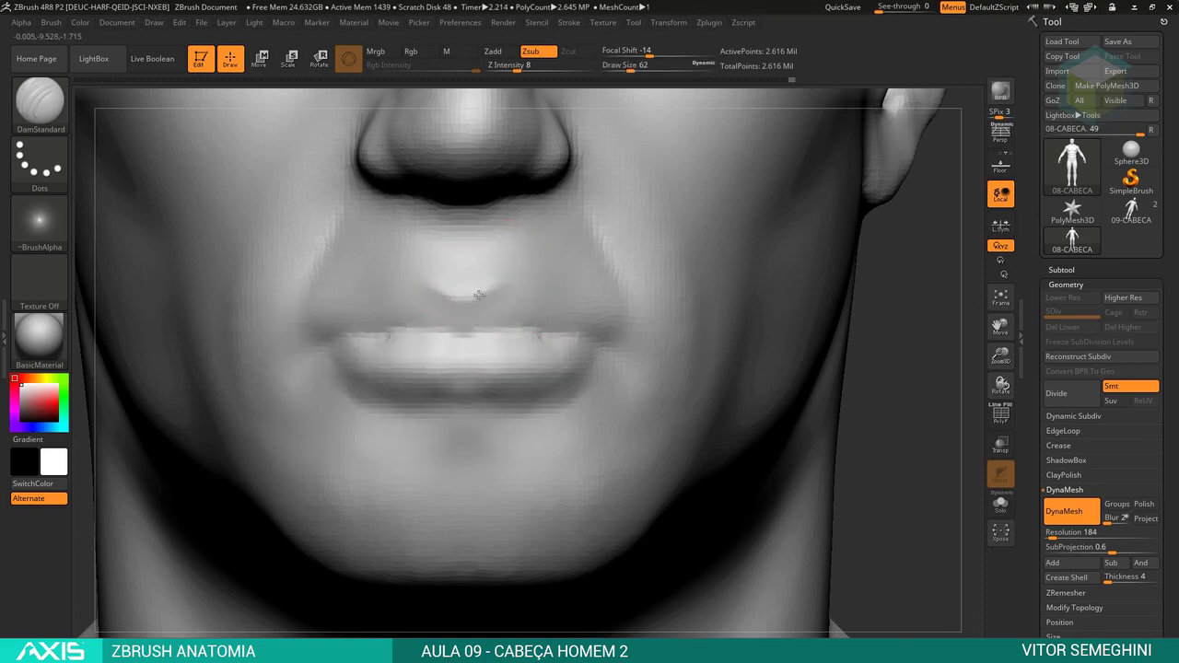
{"action": "mouse_move", "coordinate": [540, 292]}
{"action": "left_mouse_down"}
{"action": "mouse_move", "coordinate": [545, 316]}
{"action": "mouse_move", "coordinate": [492, 295]}
{"action": "left_mouse_up"}
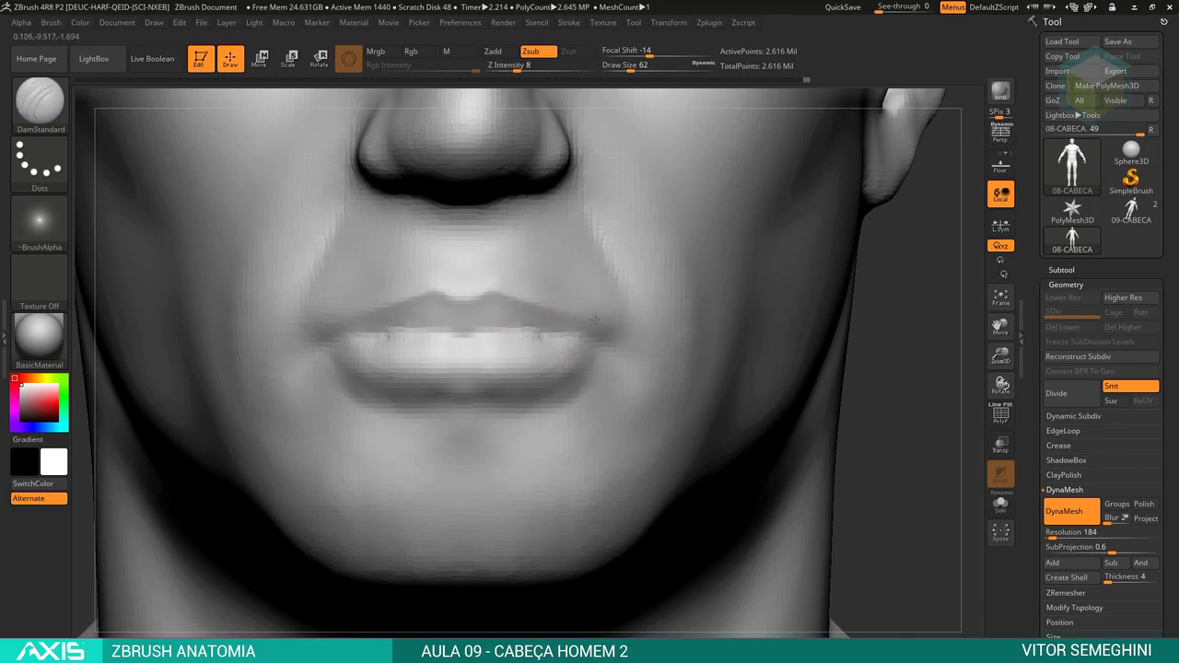
{"action": "left_click_drag", "start_coordinate": [632, 276], "coordinate": [610, 247], "text": "shift"}
Raise the brush size to 71, orbit to the lips, and select MaskLasso.
{"action": "left_click_drag", "start_coordinate": [900, 289], "coordinate": [652, 193]}
{"action": "mouse_move", "coordinate": [452, 216]}
{"action": "left_mouse_down"}
{"action": "mouse_move", "coordinate": [379, 365]}
{"action": "mouse_move", "coordinate": [647, 277]}
{"action": "mouse_move", "coordinate": [618, 267]}
{"action": "left_mouse_up"}
{"action": "key", "text": "space"}
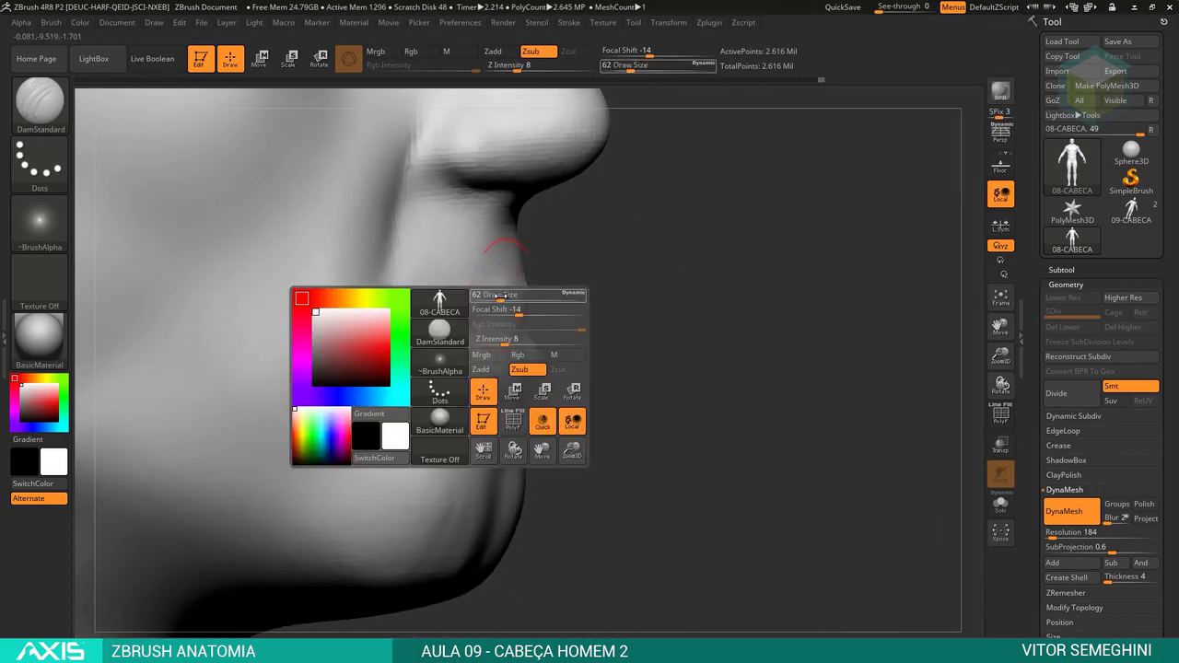
{"action": "left_click_drag", "start_coordinate": [503, 297], "coordinate": [543, 285]}
{"action": "left_click_drag", "start_coordinate": [719, 258], "coordinate": [509, 274]}
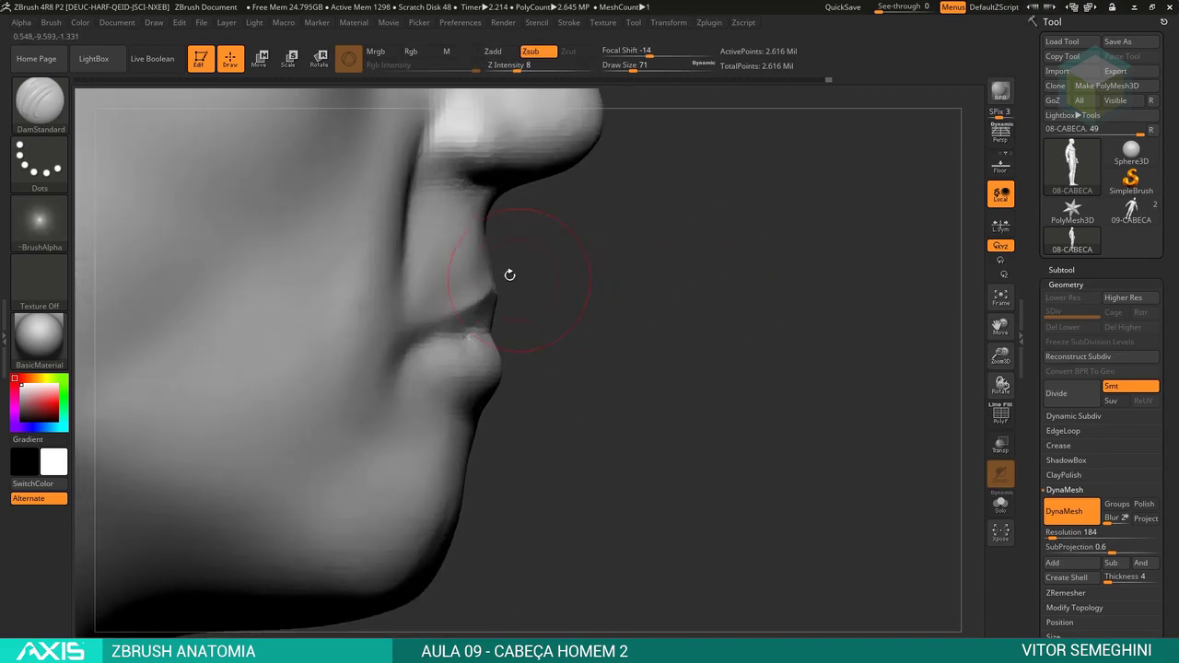
{"action": "mouse_move", "coordinate": [556, 324]}
{"action": "left_mouse_down"}
{"action": "mouse_move", "coordinate": [500, 289]}
{"action": "mouse_move", "coordinate": [868, 286]}
{"action": "mouse_move", "coordinate": [492, 350]}
{"action": "left_mouse_up"}
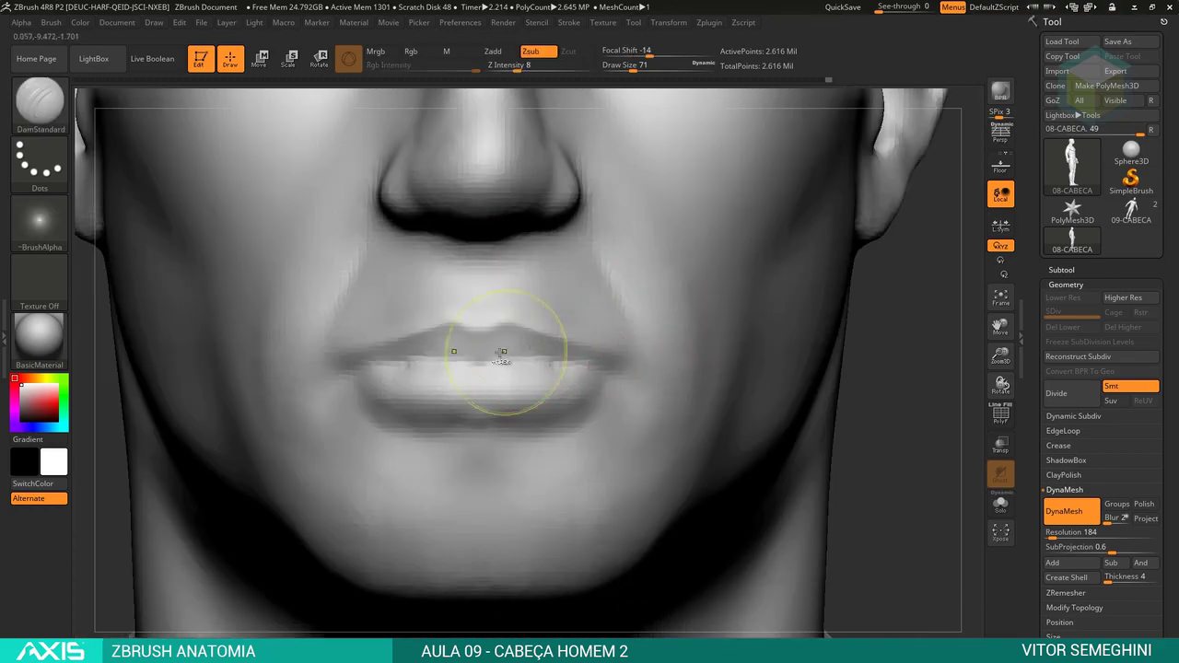
{"action": "key", "text": "ctrl+b"}
{"action": "left_click", "coordinate": [293, 169]}
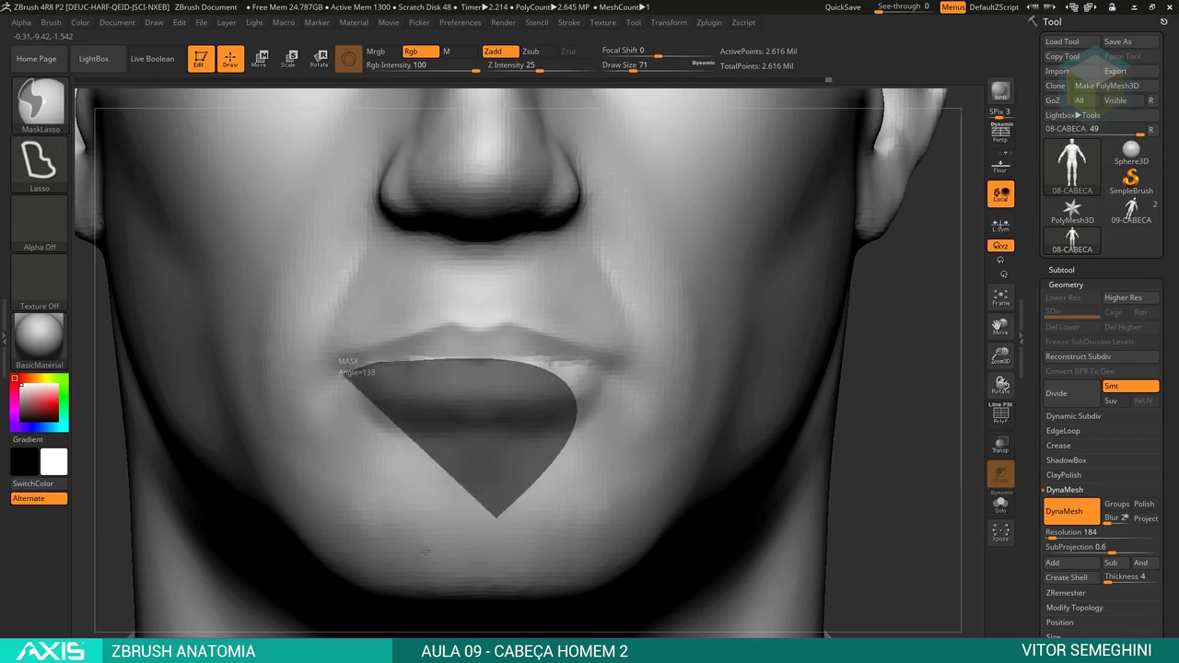
Lasso-mask the lower lip and chin, then orbit to check the face profile.
{"action": "left_click_drag", "start_coordinate": [490, 358], "coordinate": [354, 560], "text": "ctrl"}
{"action": "left_click_drag", "start_coordinate": [922, 335], "coordinate": [764, 330]}
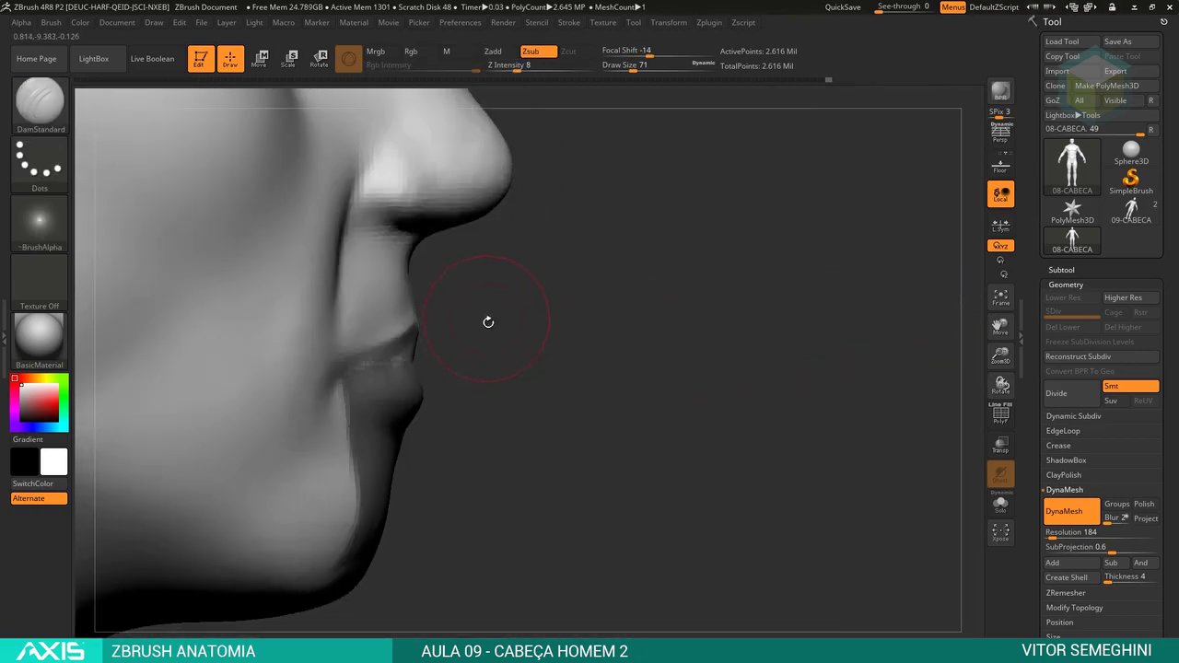
{"action": "mouse_move", "coordinate": [488, 322]}
{"action": "left_mouse_down"}
{"action": "mouse_move", "coordinate": [692, 368]}
{"action": "mouse_move", "coordinate": [533, 365]}
{"action": "left_mouse_up"}
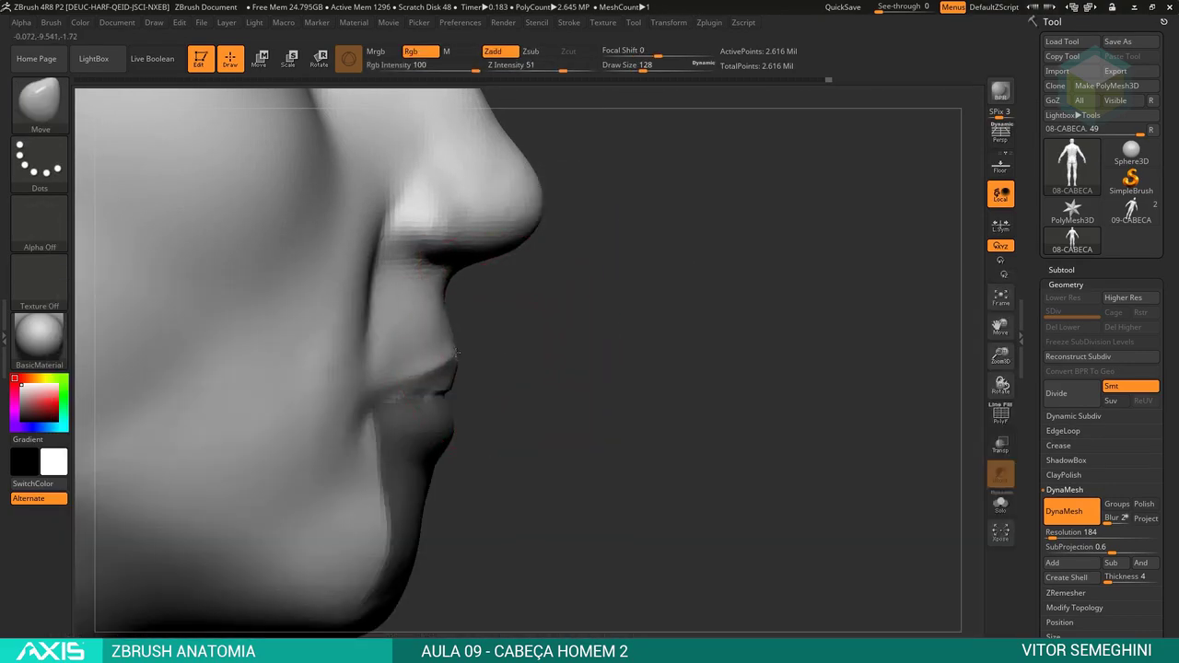
{"action": "mouse_move", "coordinate": [455, 356]}
{"action": "left_mouse_down"}
{"action": "mouse_move", "coordinate": [758, 341]}
{"action": "mouse_move", "coordinate": [450, 411]}
{"action": "mouse_move", "coordinate": [342, 463]}
{"action": "mouse_move", "coordinate": [552, 395]}
{"action": "mouse_move", "coordinate": [722, 368]}
{"action": "mouse_move", "coordinate": [506, 348]}
{"action": "mouse_move", "coordinate": [605, 328]}
{"action": "mouse_move", "coordinate": [873, 377]}
{"action": "mouse_move", "coordinate": [758, 329]}
{"action": "mouse_move", "coordinate": [522, 364]}
{"action": "left_mouse_up"}
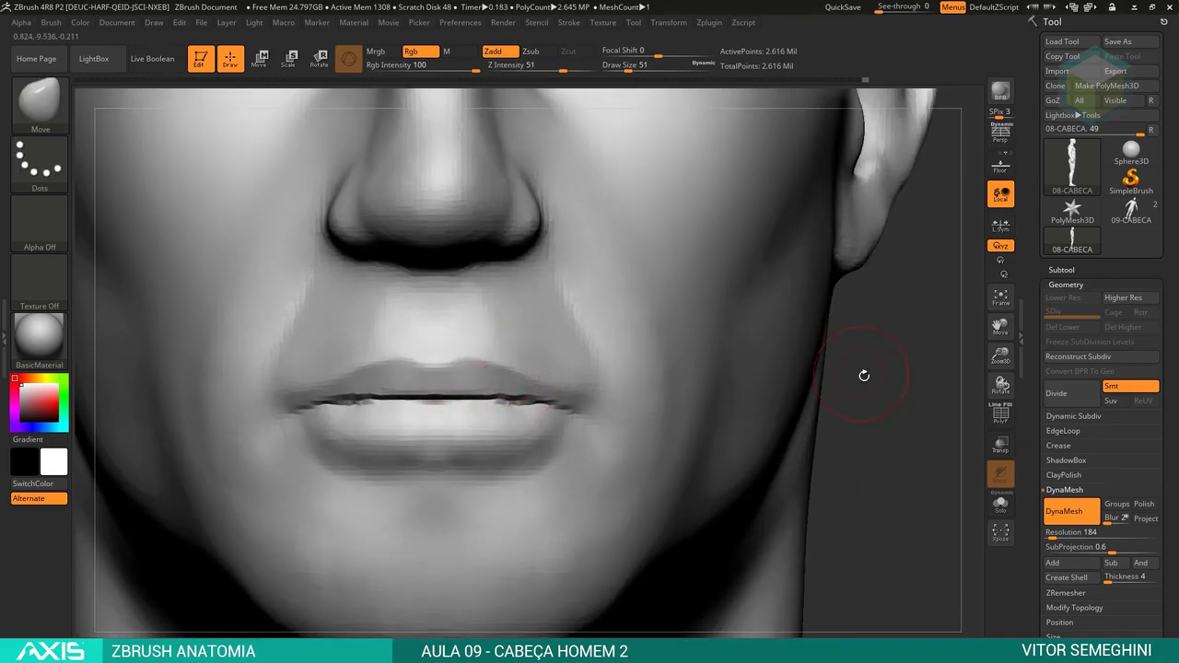
{"action": "left_click_drag", "start_coordinate": [863, 375], "coordinate": [903, 387]}
Carve the mouth line with DamStandard and smooth the crease with a size-33 brush.
{"action": "key", "text": "b"}
{"action": "key", "text": "d"}
{"action": "key", "text": "s"}
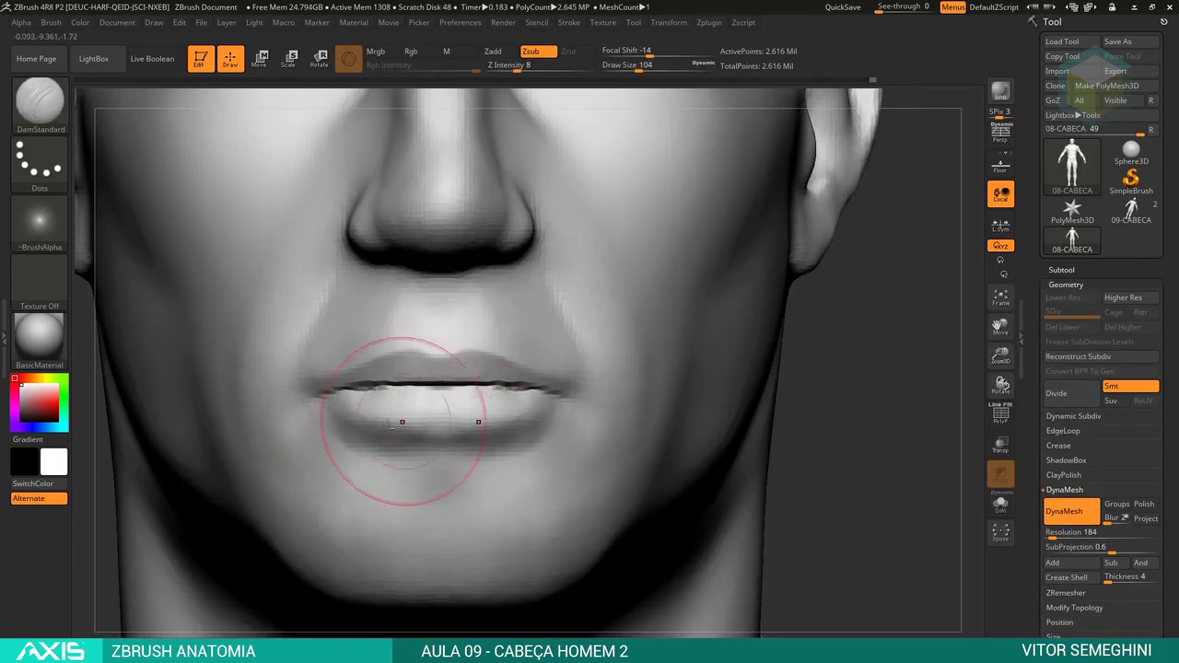
{"action": "left_click_drag", "start_coordinate": [811, 405], "coordinate": [829, 356]}
{"action": "key", "text": "space"}
{"action": "left_click_drag", "start_coordinate": [737, 337], "coordinate": [574, 329]}
{"action": "key", "text": "shift"}
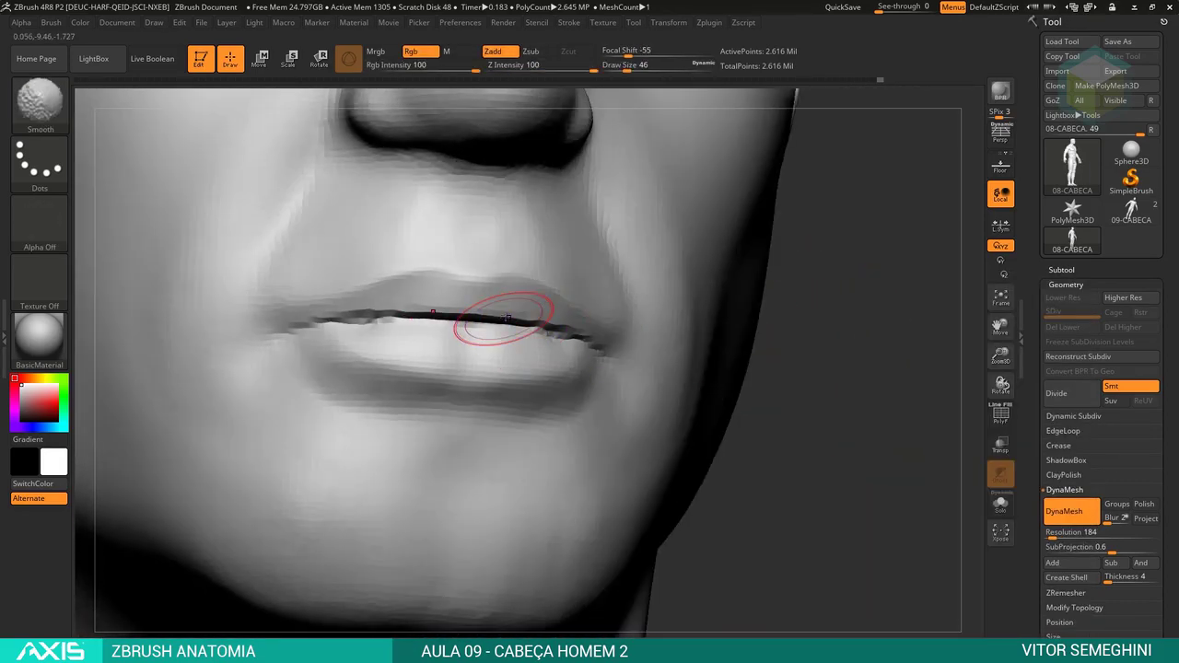
{"action": "key", "text": "s"}
{"action": "left_click_drag", "start_coordinate": [505, 318], "coordinate": [484, 316]}
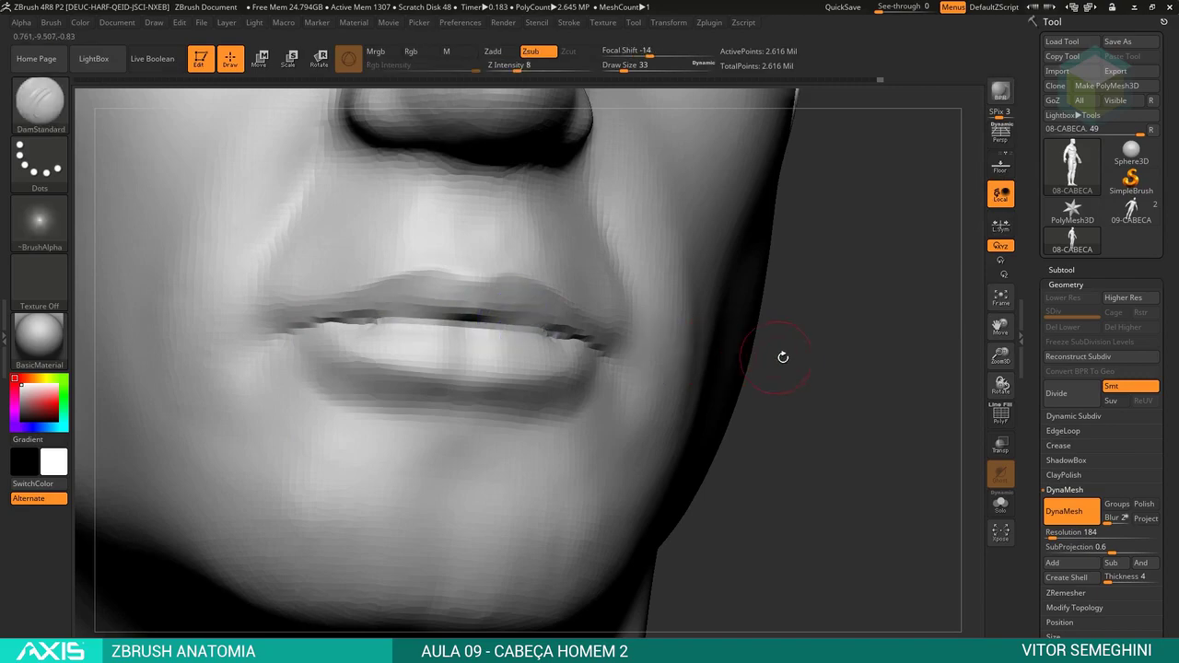
{"action": "mouse_move", "coordinate": [781, 353]}
{"action": "left_mouse_down"}
{"action": "mouse_move", "coordinate": [631, 355]}
{"action": "mouse_move", "coordinate": [672, 395]}
{"action": "mouse_move", "coordinate": [550, 314]}
{"action": "left_mouse_up"}
Lasso-mask the chin, invert the mask, and transpose-move the chin slightly downward.
{"action": "key", "text": "ctrl"}
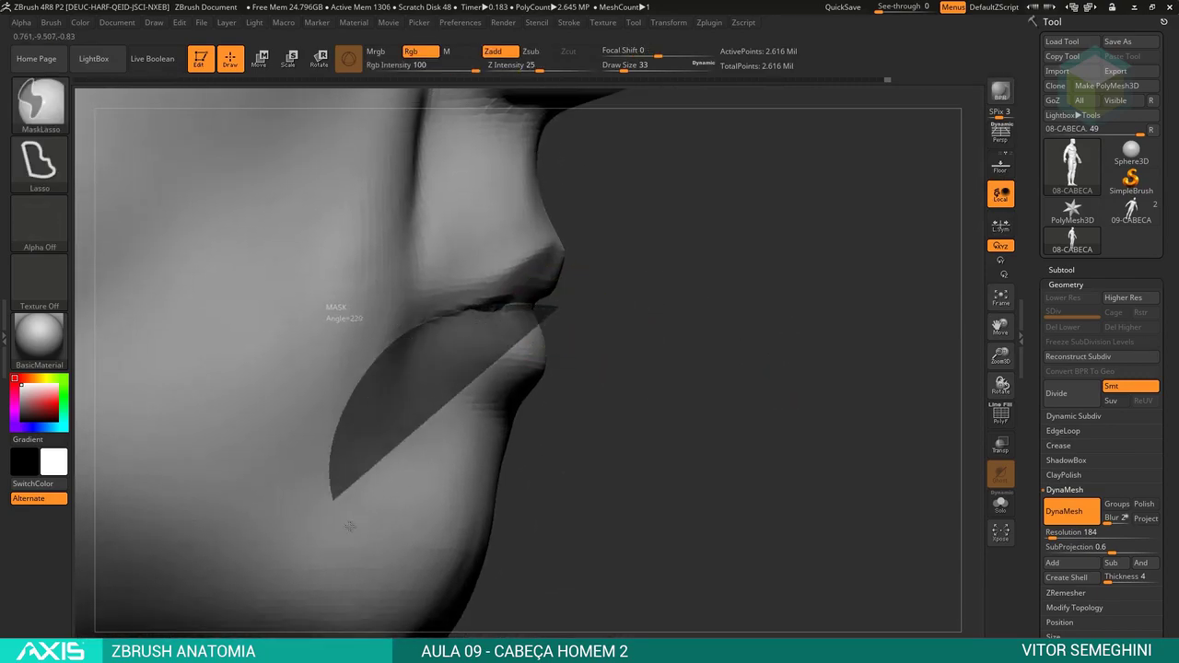
{"action": "mouse_move", "coordinate": [442, 313]}
{"action": "left_mouse_down", "text": "ctrl"}
{"action": "mouse_move", "coordinate": [724, 482]}
{"action": "mouse_move", "coordinate": [532, 394]}
{"action": "left_mouse_up", "text": "ctrl"}
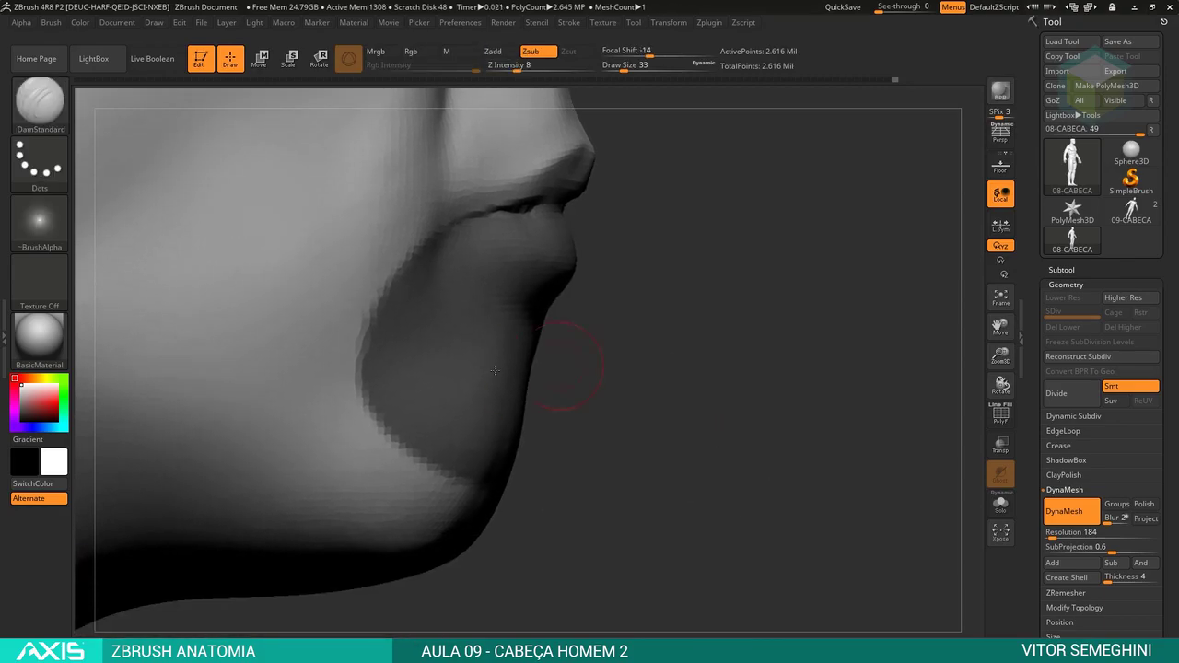
{"action": "left_click", "coordinate": [618, 395], "text": "ctrl"}
{"action": "key", "text": "w"}
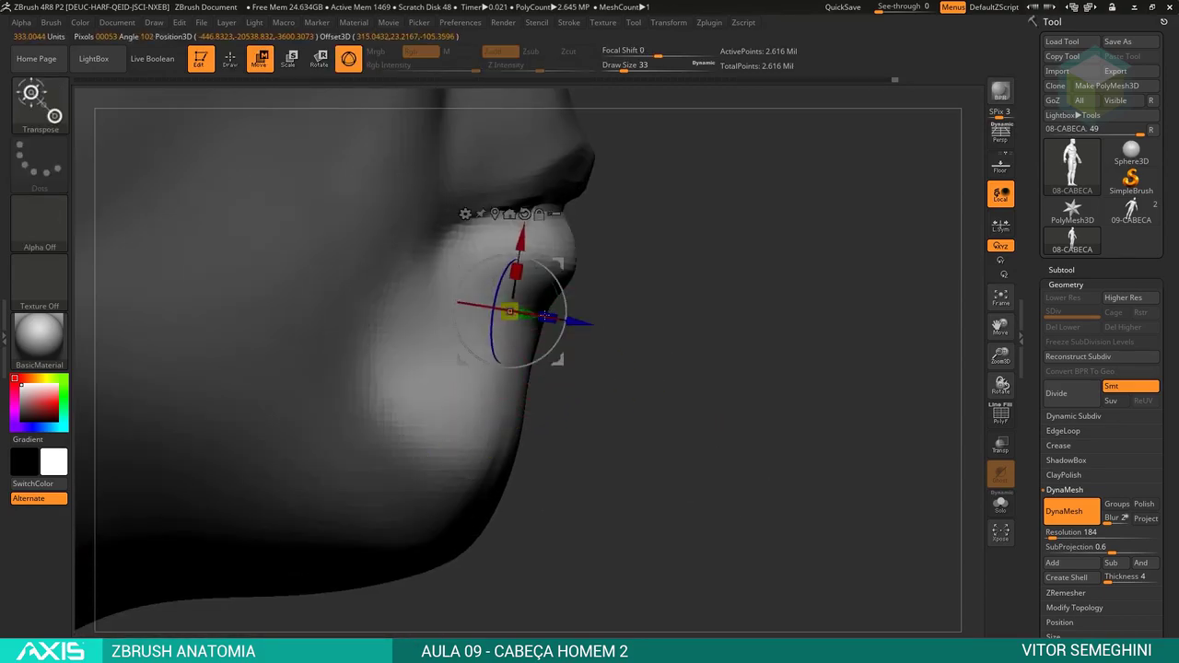
{"action": "left_click_drag", "start_coordinate": [553, 314], "coordinate": [566, 311]}
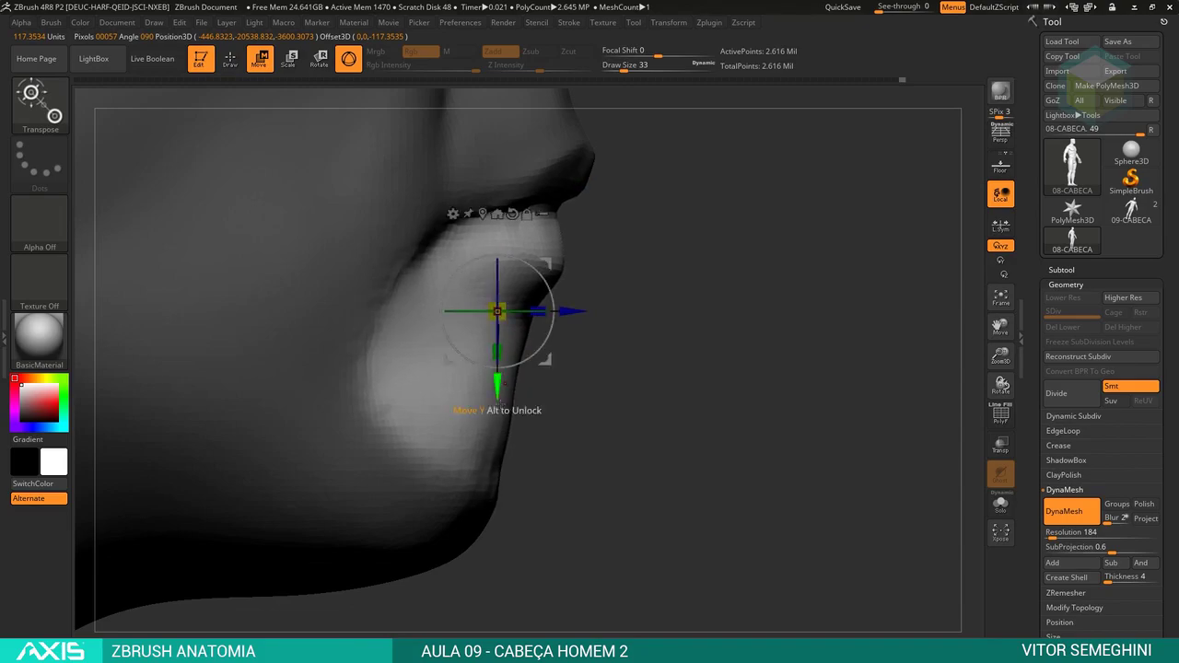
{"action": "key", "text": "q"}
{"action": "left_click_drag", "start_coordinate": [687, 369], "coordinate": [628, 341]}
{"action": "key", "text": "space"}
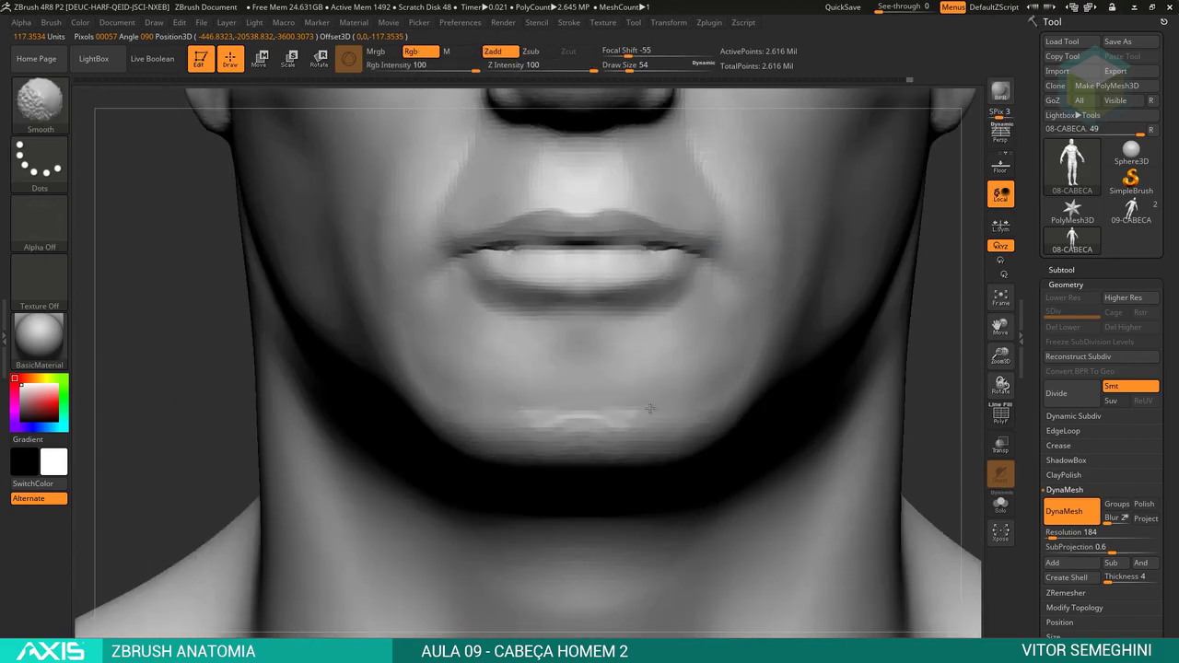
Frame the nose and mouth and enlarge the DamStandard brush from 80 to 101.
{"action": "left_click_drag", "start_coordinate": [905, 318], "coordinate": [837, 339]}
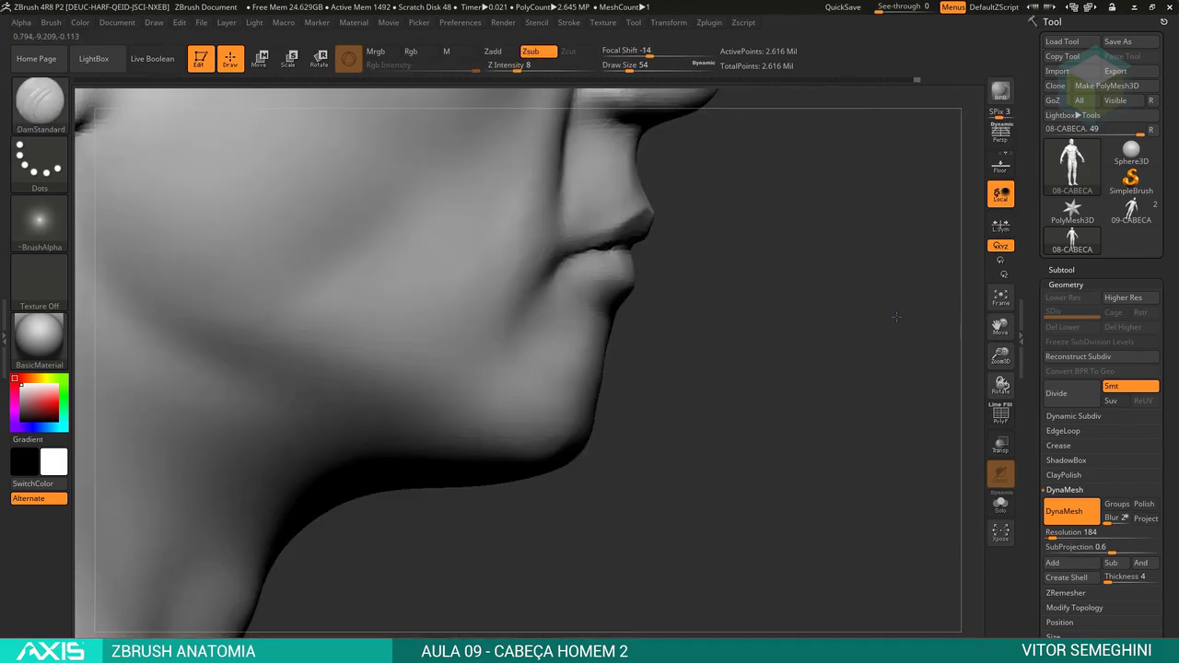
{"action": "left_click_drag", "start_coordinate": [792, 303], "coordinate": [836, 329], "text": "shift"}
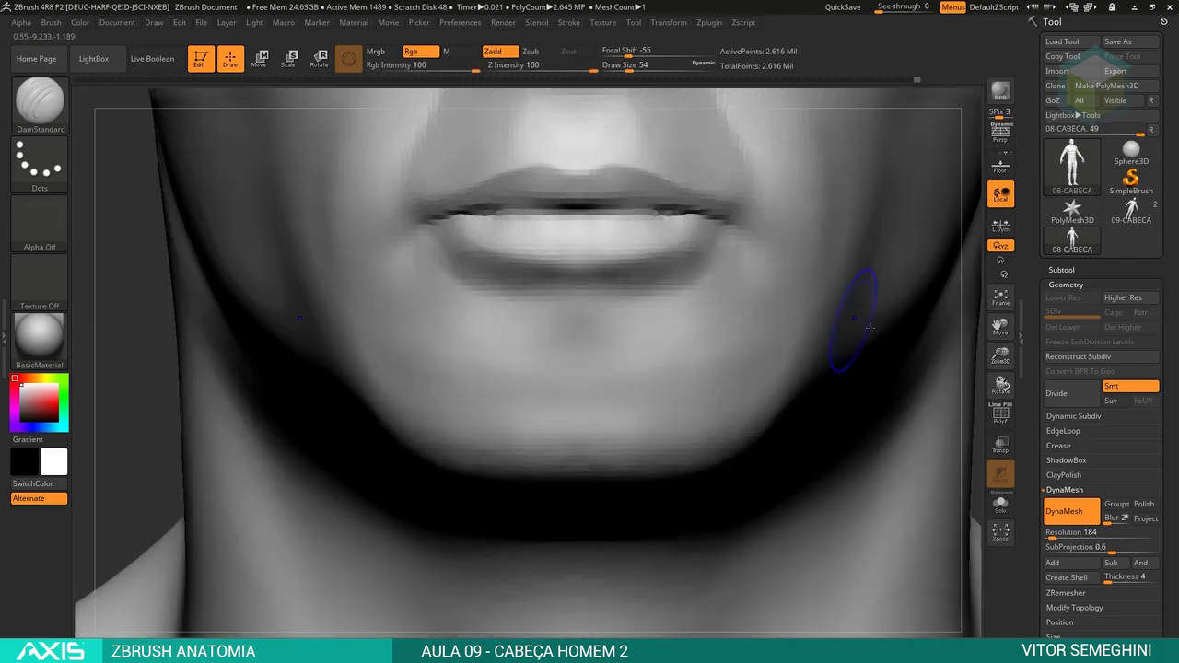
{"action": "left_click_drag", "start_coordinate": [966, 286], "coordinate": [600, 291], "text": "alt"}
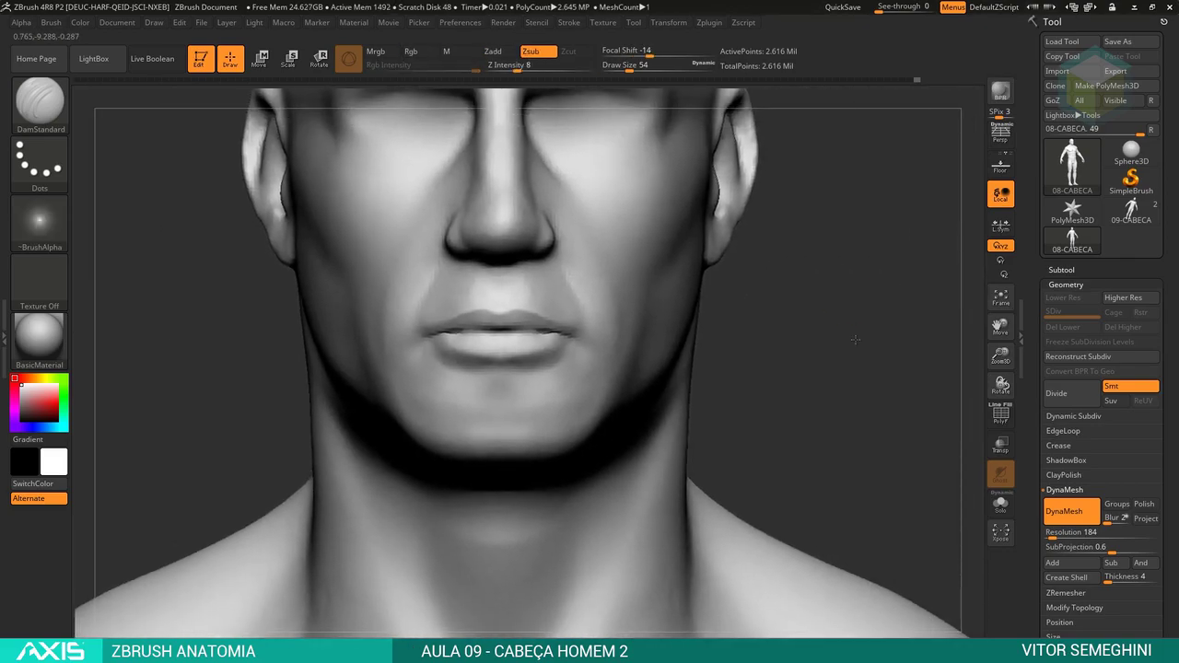
{"action": "key", "text": "s"}
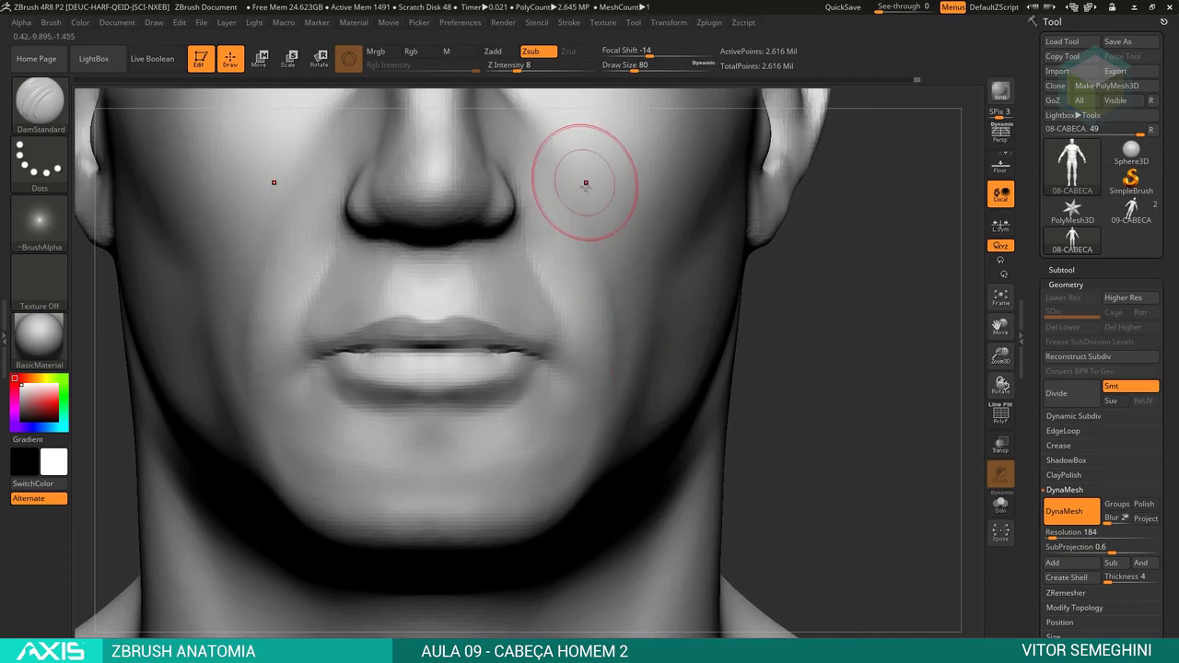
{"action": "key", "text": "space"}
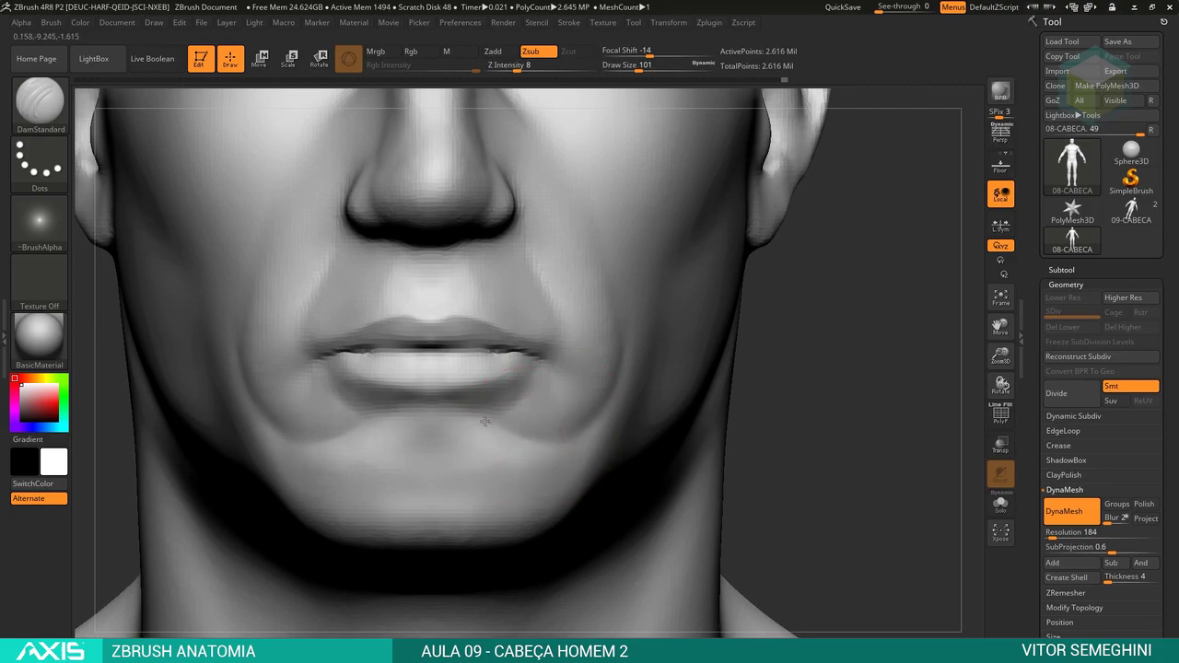
{"action": "left_click_drag", "start_coordinate": [757, 389], "coordinate": [700, 387]}
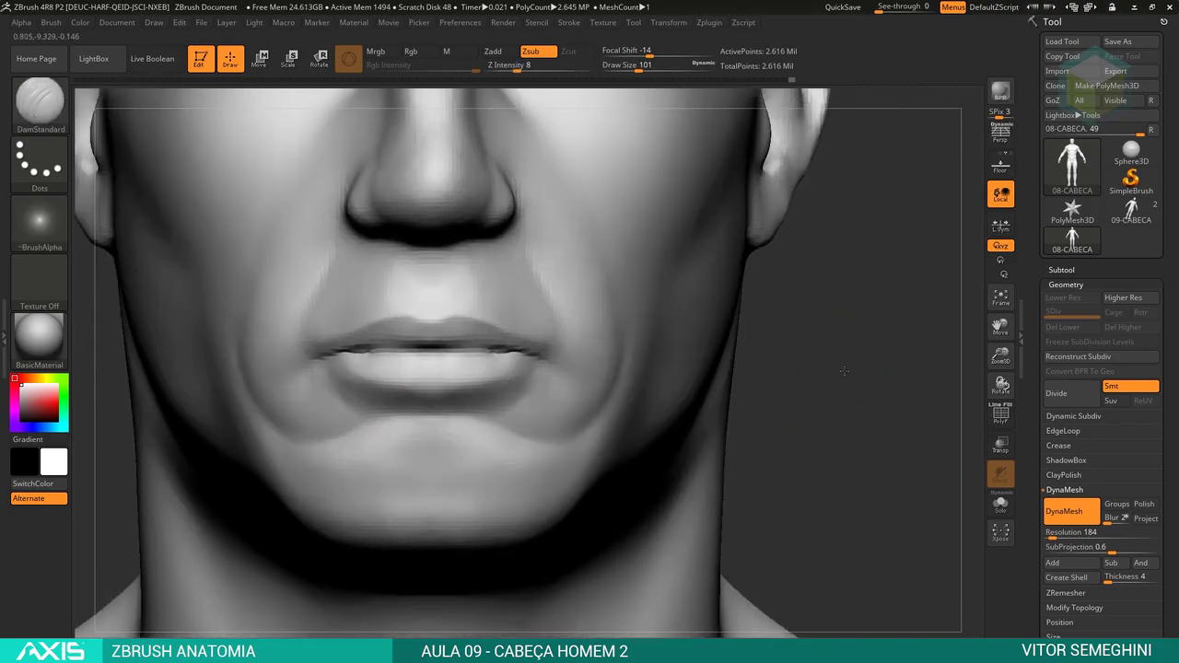
Switch to ClayBuildup at a three-quarter angle and shrink the brush to 87.
{"action": "key", "text": "b"}
{"action": "key", "text": "c"}
{"action": "key", "text": "b"}
{"action": "mouse_move", "coordinate": [875, 387]}
{"action": "left_mouse_down"}
{"action": "mouse_move", "coordinate": [444, 389]}
{"action": "mouse_move", "coordinate": [483, 448]}
{"action": "left_mouse_up"}
{"action": "key", "text": "bracketleft"}
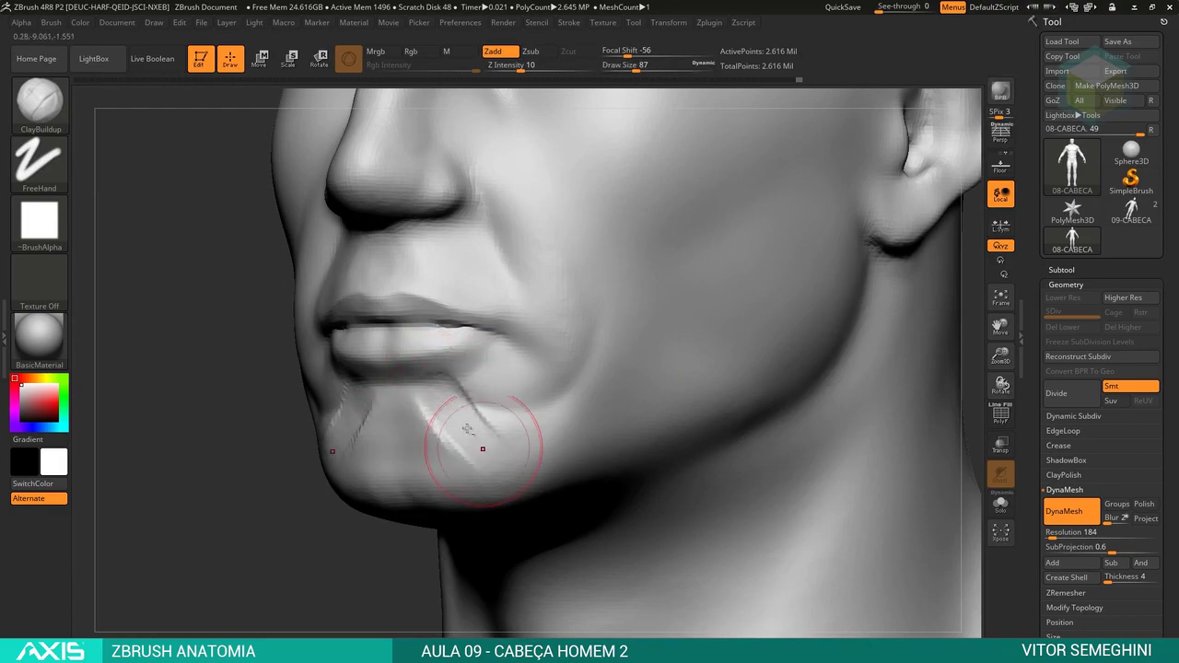
Build up clay strokes on the chin, resizing the brush between 132 and 87.
{"action": "mouse_move", "coordinate": [383, 449]}
{"action": "left_mouse_down"}
{"action": "mouse_move", "coordinate": [424, 470]}
{"action": "mouse_move", "coordinate": [464, 460]}
{"action": "left_mouse_up"}
{"action": "right_click_drag", "start_coordinate": [405, 481], "coordinate": [396, 451]}
{"action": "key", "text": "space"}
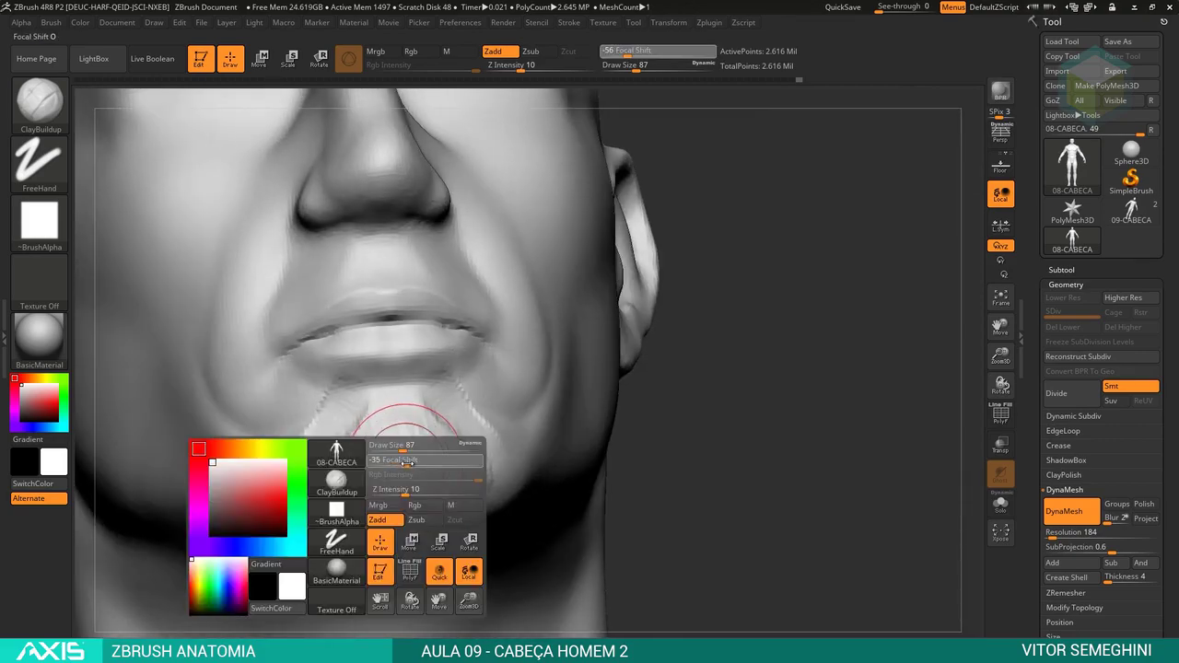
{"action": "key", "text": "space"}
{"action": "left_click_drag", "start_coordinate": [397, 450], "coordinate": [410, 449]}
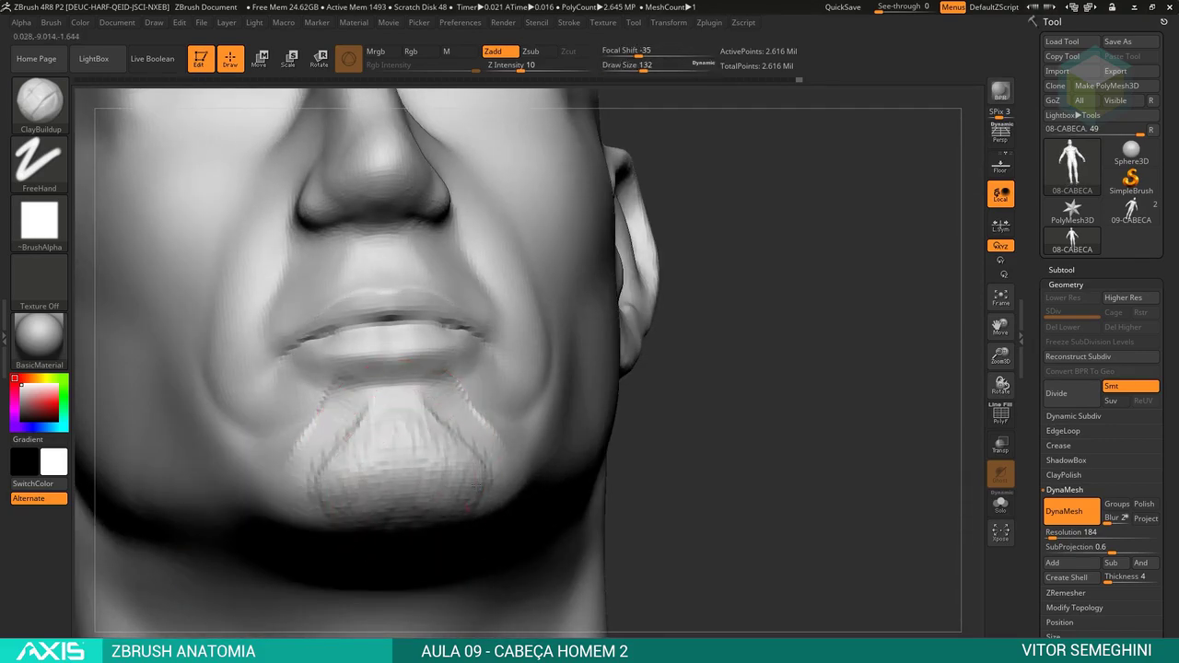
{"action": "right_click_drag", "start_coordinate": [470, 497], "coordinate": [490, 389]}
{"action": "key", "text": "space"}
{"action": "left_click_drag", "start_coordinate": [503, 406], "coordinate": [492, 406]}
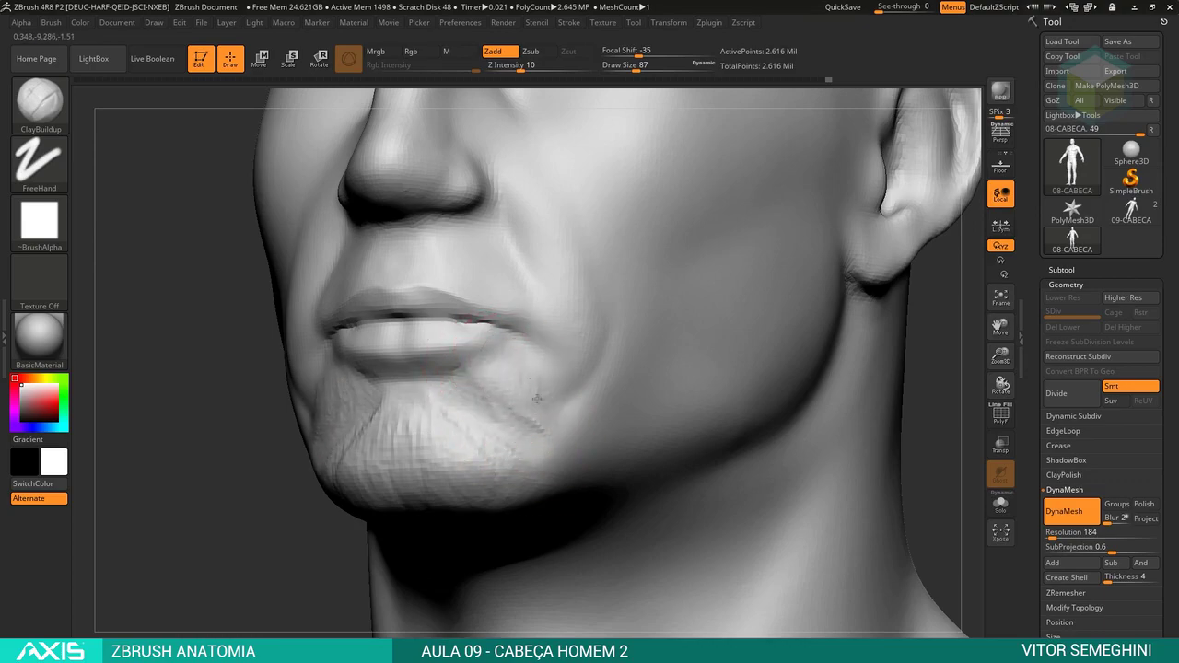
Shift-smooth the chin clay strokes into the jaw.
{"action": "key", "text": "shift"}
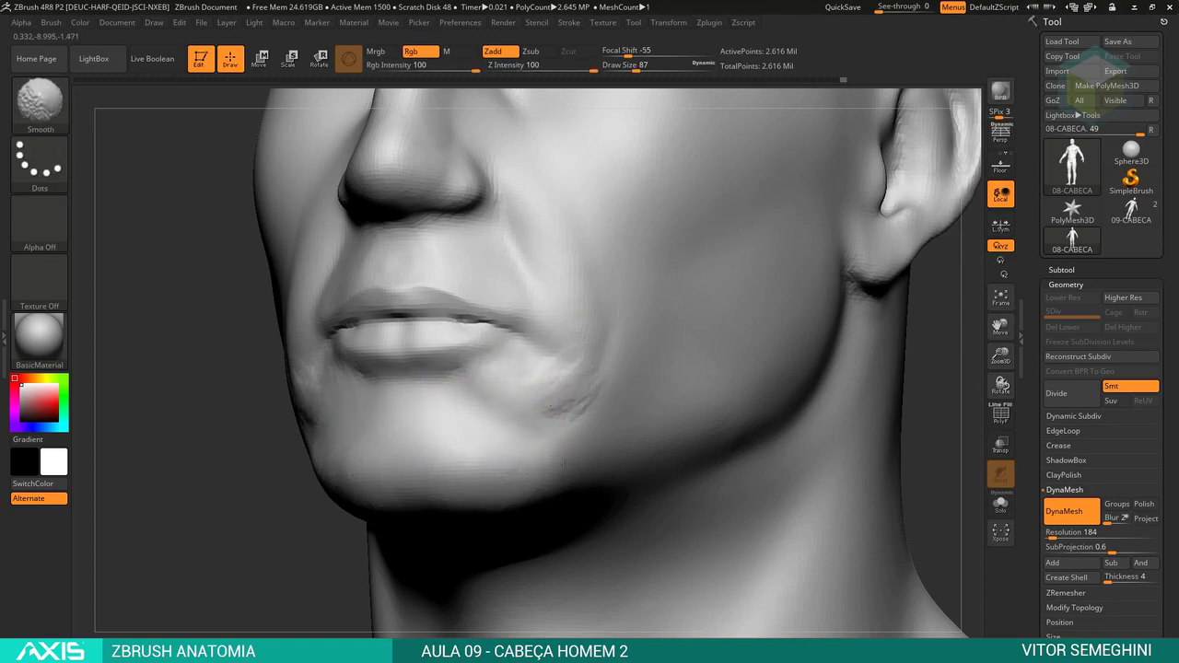
{"action": "mouse_move", "coordinate": [525, 456]}
{"action": "right_mouse_down", "text": "shift"}
{"action": "mouse_move", "coordinate": [516, 433]}
{"action": "mouse_move", "coordinate": [525, 405]}
{"action": "mouse_move", "coordinate": [532, 415]}
{"action": "right_mouse_up", "text": "shift"}
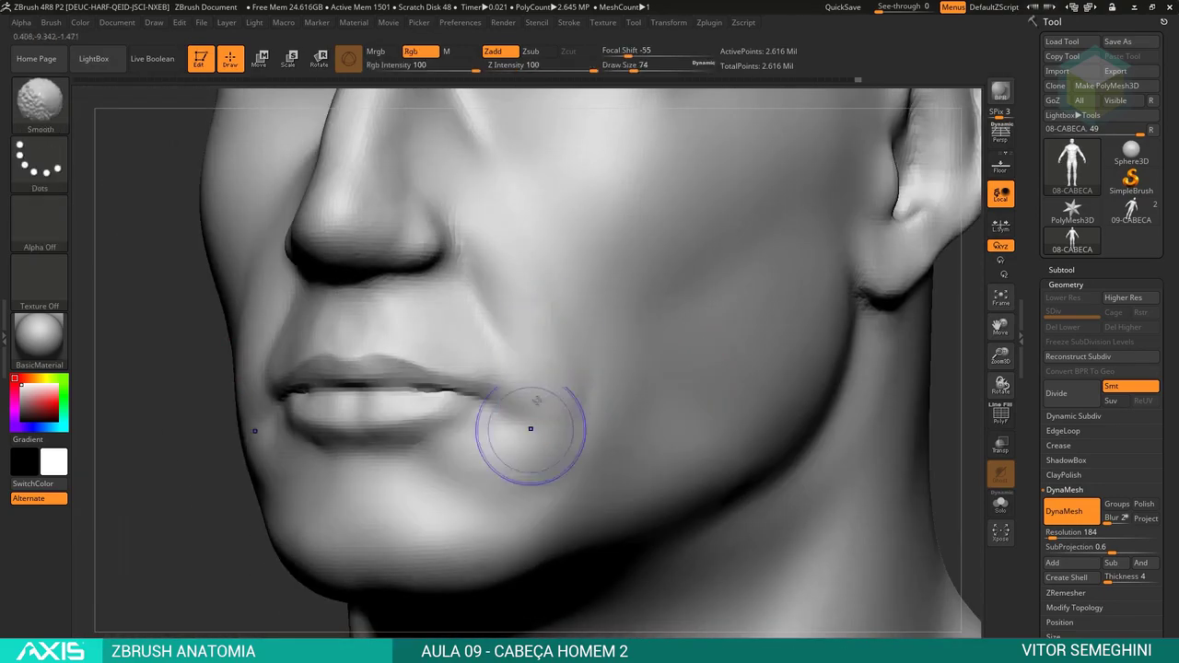
{"action": "key", "text": "shift"}
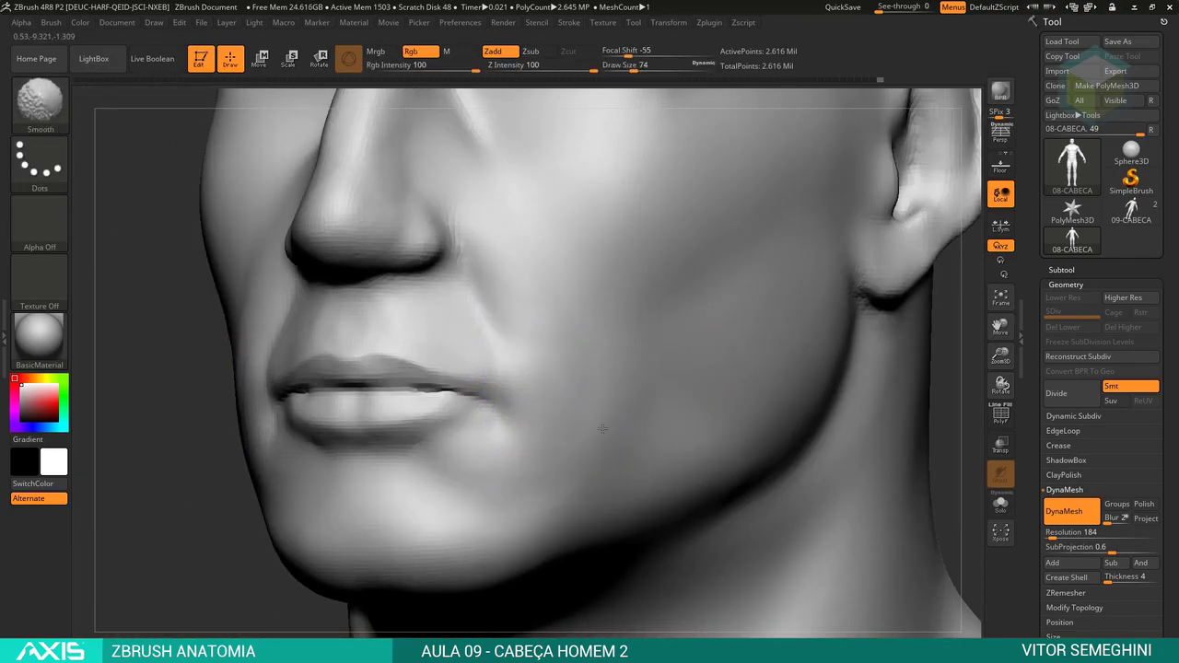
{"action": "right_click_drag", "start_coordinate": [602, 429], "coordinate": [801, 395], "text": "shift"}
{"action": "key", "text": "space"}
Select the Move brush and return to a frontal view of the head.
{"action": "key", "text": "b"}
{"action": "key", "text": "m"}
{"action": "key", "text": "v"}
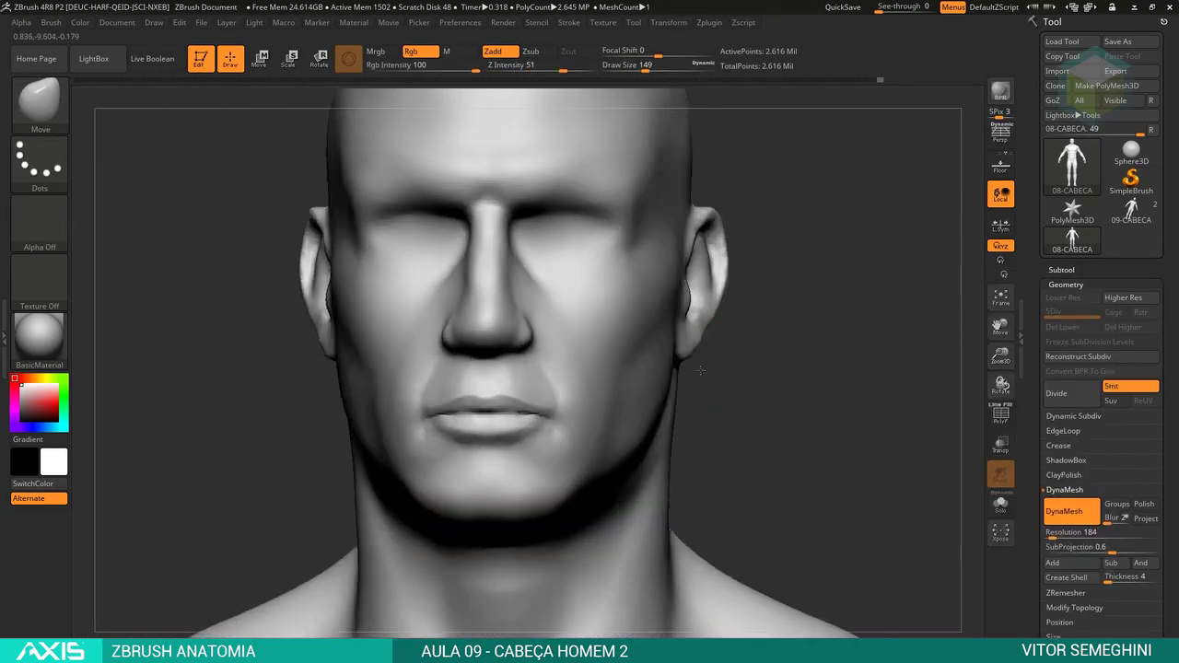
{"action": "mouse_move", "coordinate": [700, 370]}
{"action": "right_mouse_down"}
{"action": "mouse_move", "coordinate": [571, 389]}
{"action": "mouse_move", "coordinate": [801, 382]}
{"action": "mouse_move", "coordinate": [552, 342]}
{"action": "right_mouse_up"}
Build up the centre of the upper lip with ClayBuildup at size 50, then 39.
{"action": "key", "text": "b"}
{"action": "key", "text": "c"}
{"action": "key", "text": "b"}
{"action": "key", "text": "space"}
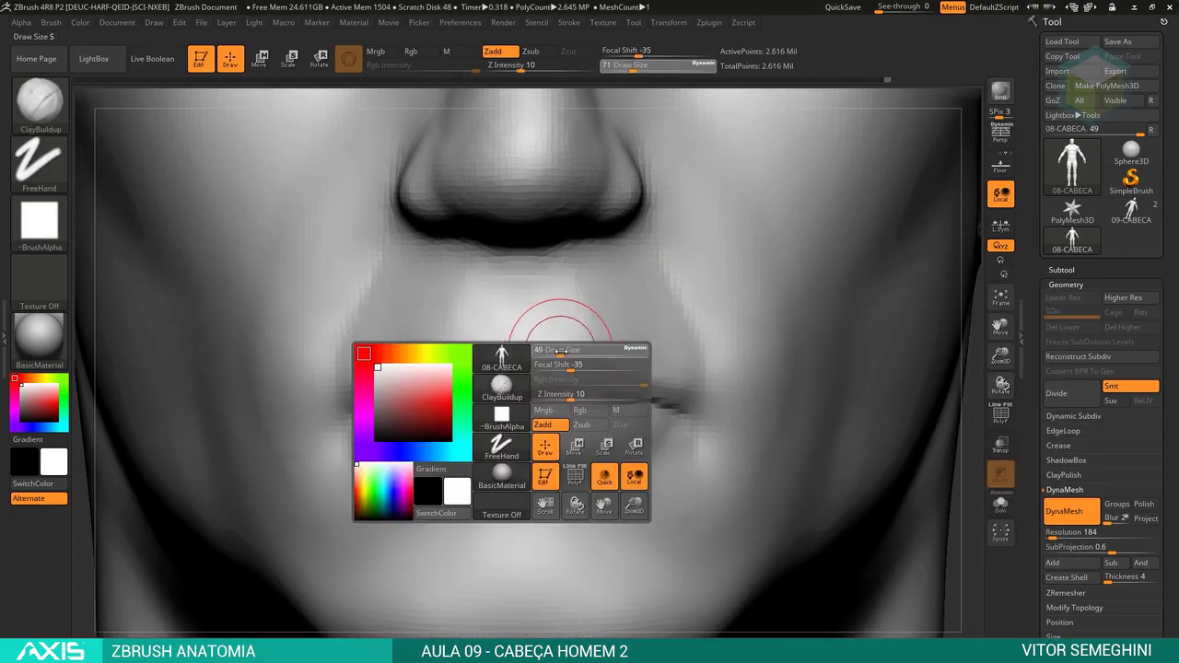
{"action": "left_click_drag", "start_coordinate": [559, 351], "coordinate": [562, 351]}
{"action": "right_click_drag", "start_coordinate": [970, 293], "coordinate": [474, 360]}
{"action": "mouse_move", "coordinate": [474, 360]}
{"action": "left_mouse_down"}
{"action": "mouse_move", "coordinate": [482, 337]}
{"action": "mouse_move", "coordinate": [513, 365]}
{"action": "left_mouse_up"}
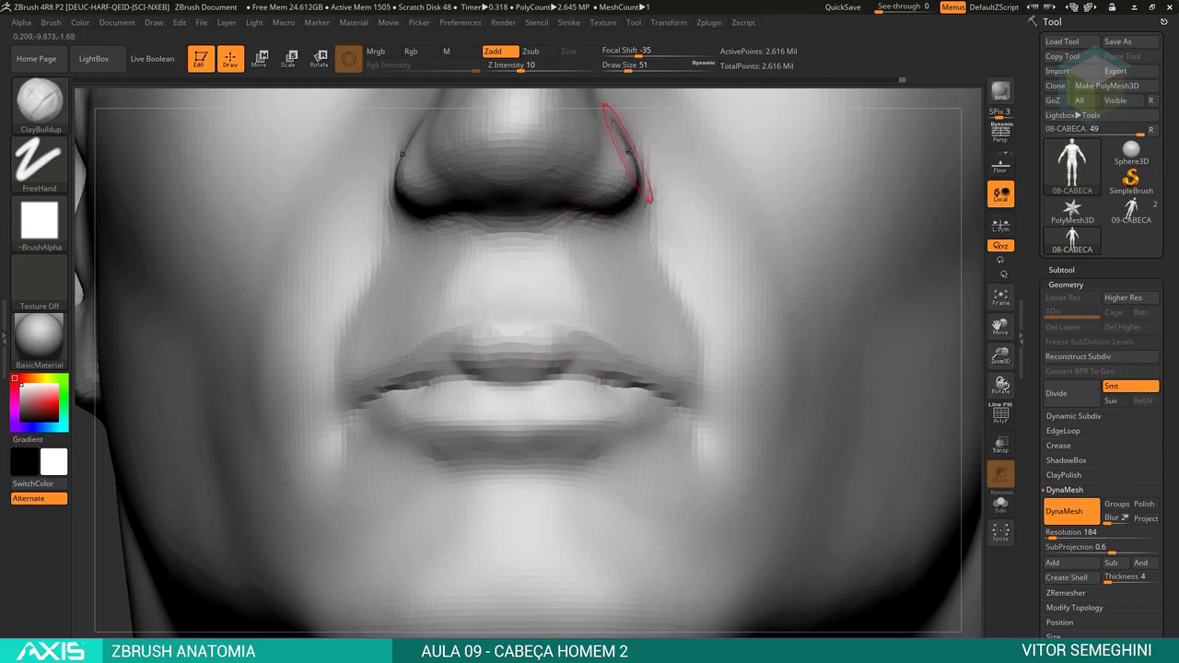
{"action": "right_click_drag", "start_coordinate": [635, 101], "coordinate": [576, 366]}
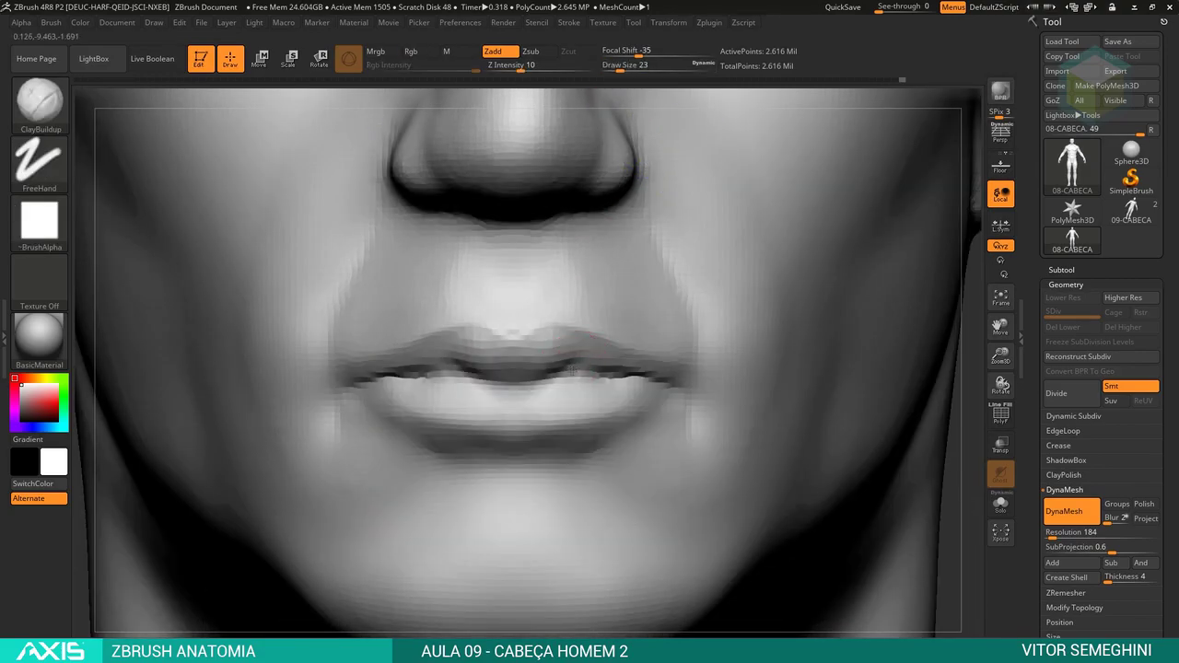
{"action": "key", "text": "s"}
{"action": "left_click_drag", "start_coordinate": [610, 370], "coordinate": [605, 372]}
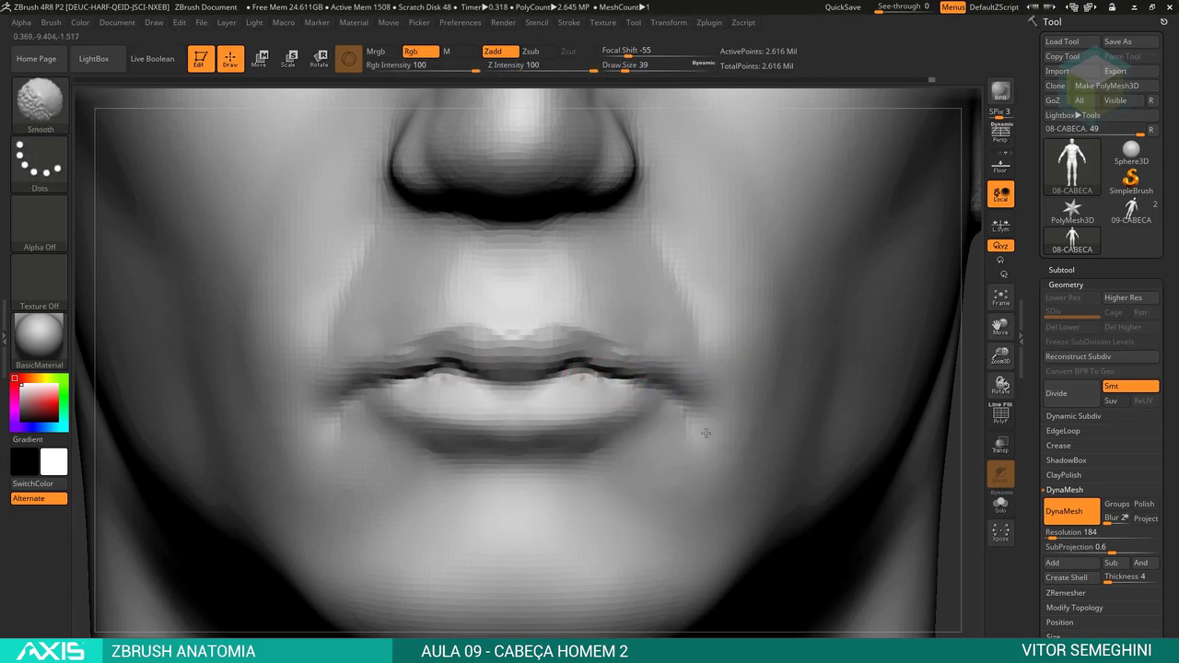
Switch to DamStandard and zoom out to see the whole head.
{"action": "key", "text": "space"}
{"action": "key", "text": "b"}
{"action": "key", "text": "d"}
{"action": "key", "text": "s"}
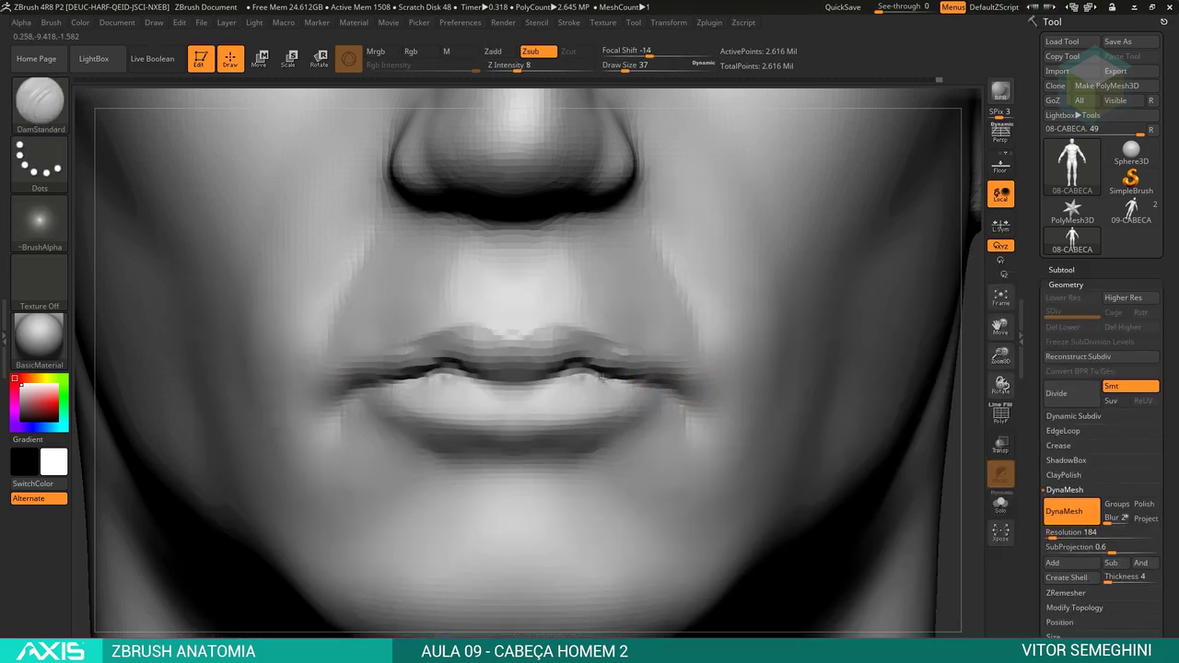
{"action": "mouse_move", "coordinate": [613, 381]}
{"action": "right_mouse_down", "text": "ctrl"}
{"action": "mouse_move", "coordinate": [854, 299]}
{"action": "mouse_move", "coordinate": [890, 359]}
{"action": "mouse_move", "coordinate": [618, 497]}
{"action": "right_mouse_up", "text": "ctrl"}
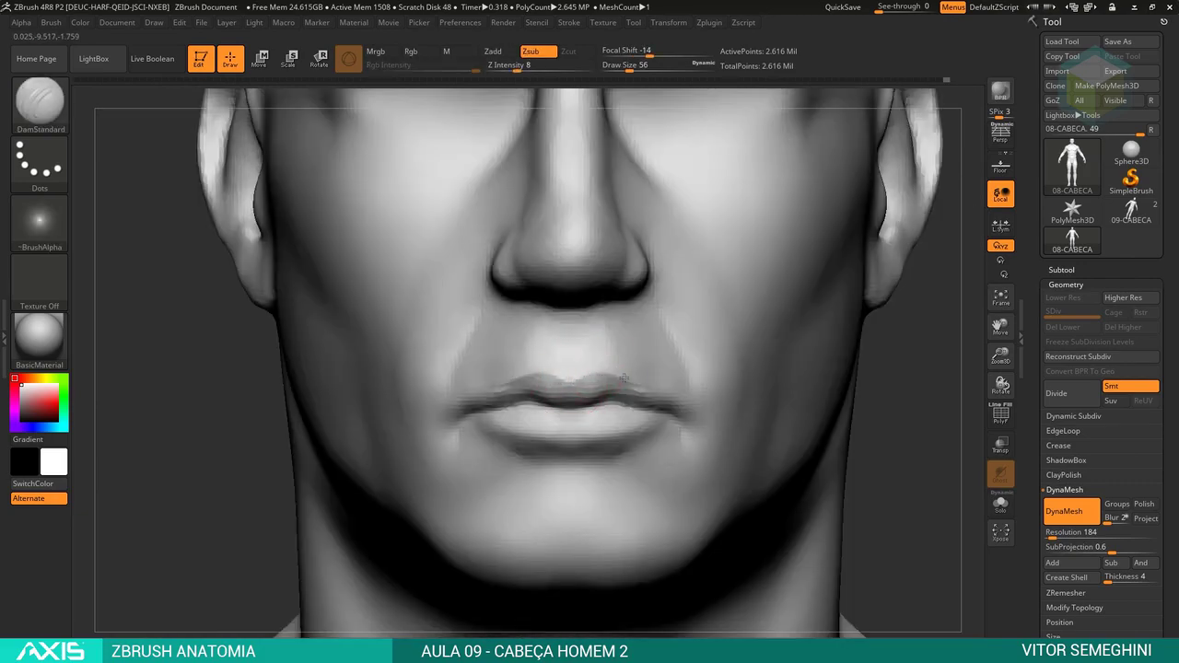
Nudge the lower lip near the right corner with the Move brush.
{"action": "key", "text": "b"}
{"action": "key", "text": "m"}
{"action": "key", "text": "v"}
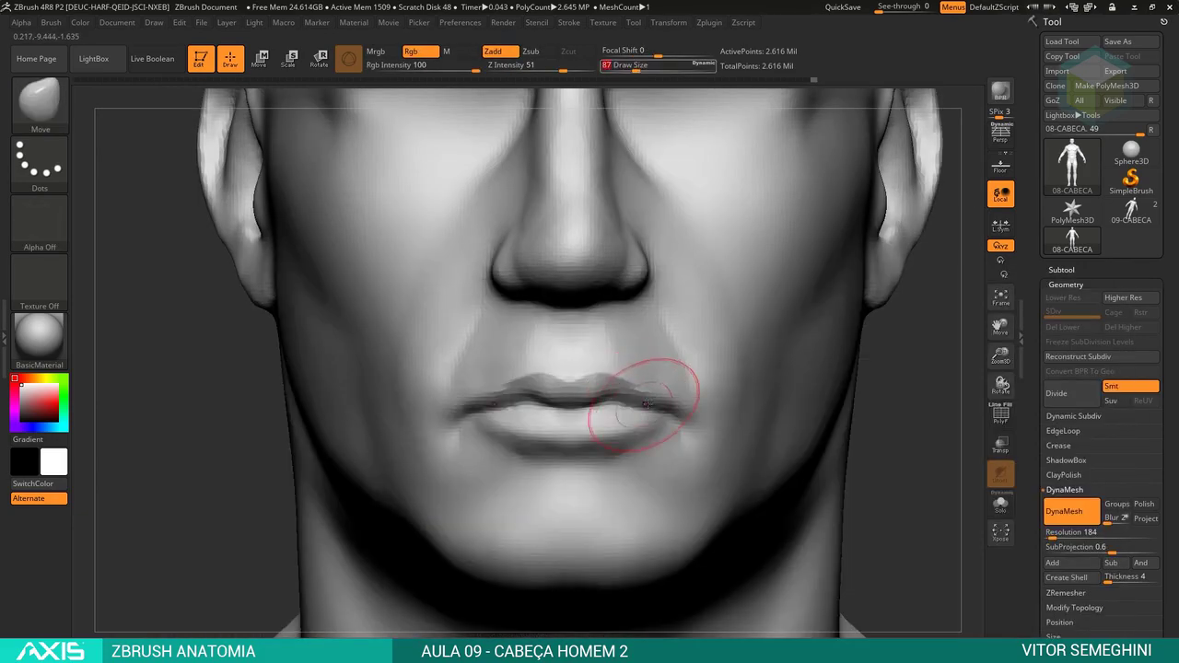
{"action": "left_click_drag", "start_coordinate": [606, 432], "coordinate": [592, 454]}
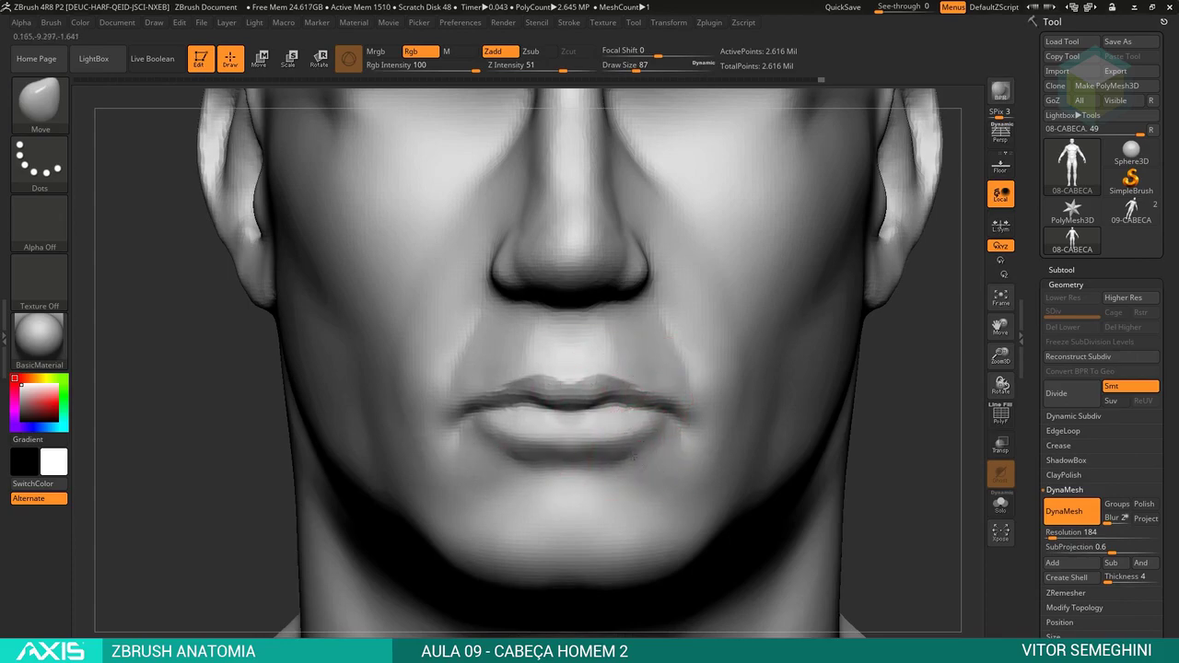
{"action": "right_click_drag", "start_coordinate": [899, 371], "coordinate": [835, 338], "text": "ctrl"}
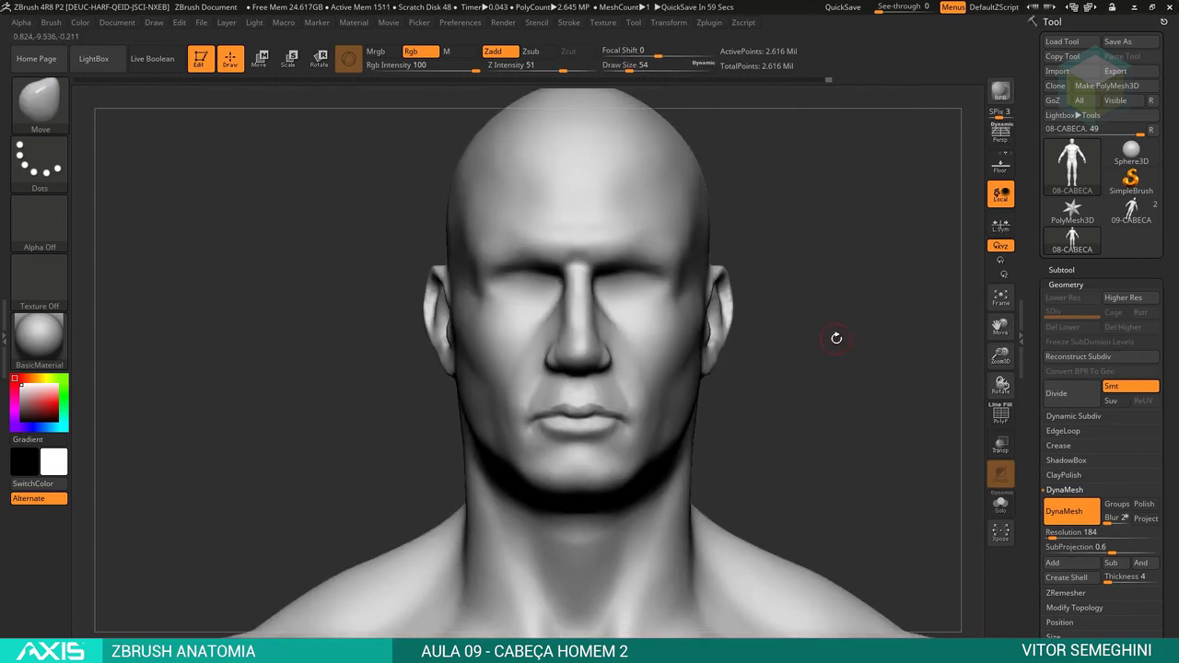
{"action": "right_click_drag", "start_coordinate": [781, 381], "coordinate": [632, 307], "text": "ctrl"}
Reshape the mouth and nose area with the Move brush, resizing from 311 to 108.
{"action": "key", "text": "space"}
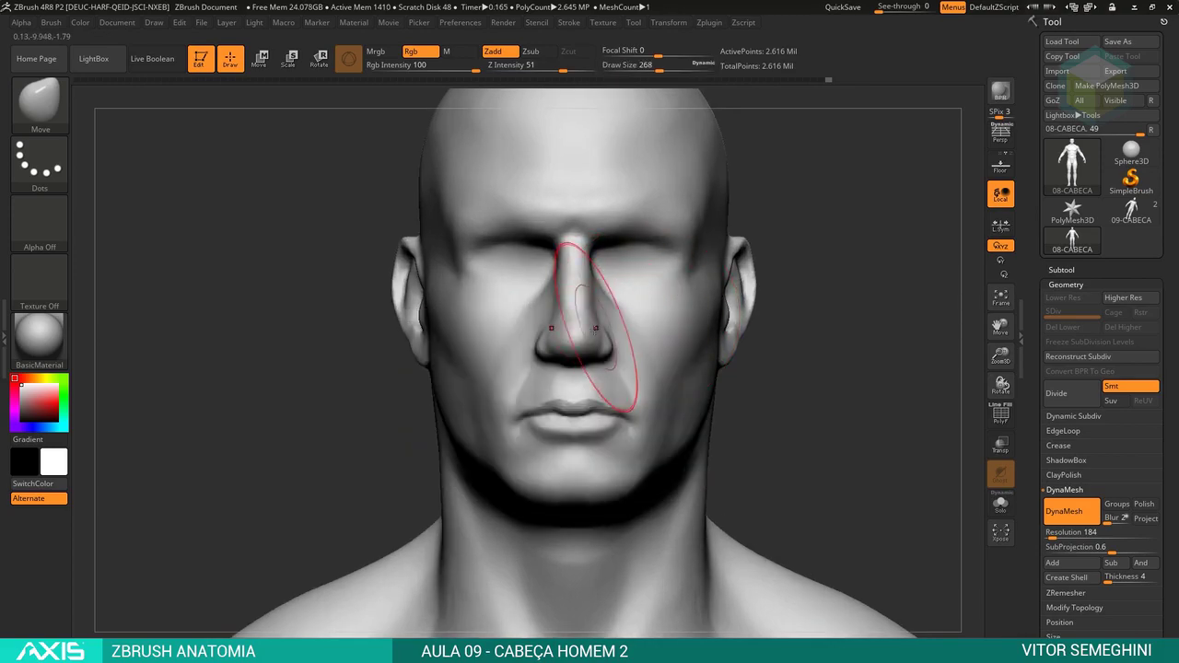
{"action": "key", "text": "space"}
{"action": "left_click_drag", "start_coordinate": [603, 340], "coordinate": [610, 340]}
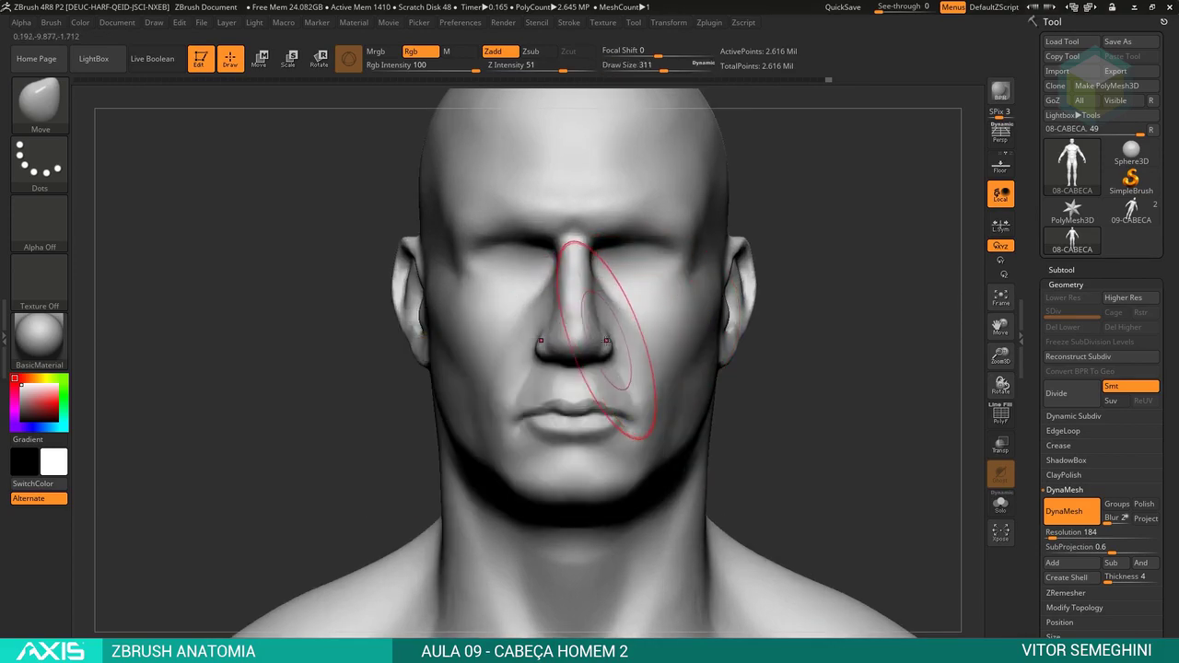
{"action": "mouse_move", "coordinate": [798, 362]}
{"action": "left_mouse_down"}
{"action": "mouse_move", "coordinate": [808, 355]}
{"action": "mouse_move", "coordinate": [790, 350]}
{"action": "mouse_move", "coordinate": [813, 333]}
{"action": "mouse_move", "coordinate": [762, 267]}
{"action": "left_mouse_up"}
{"action": "right_click", "coordinate": [674, 369]}
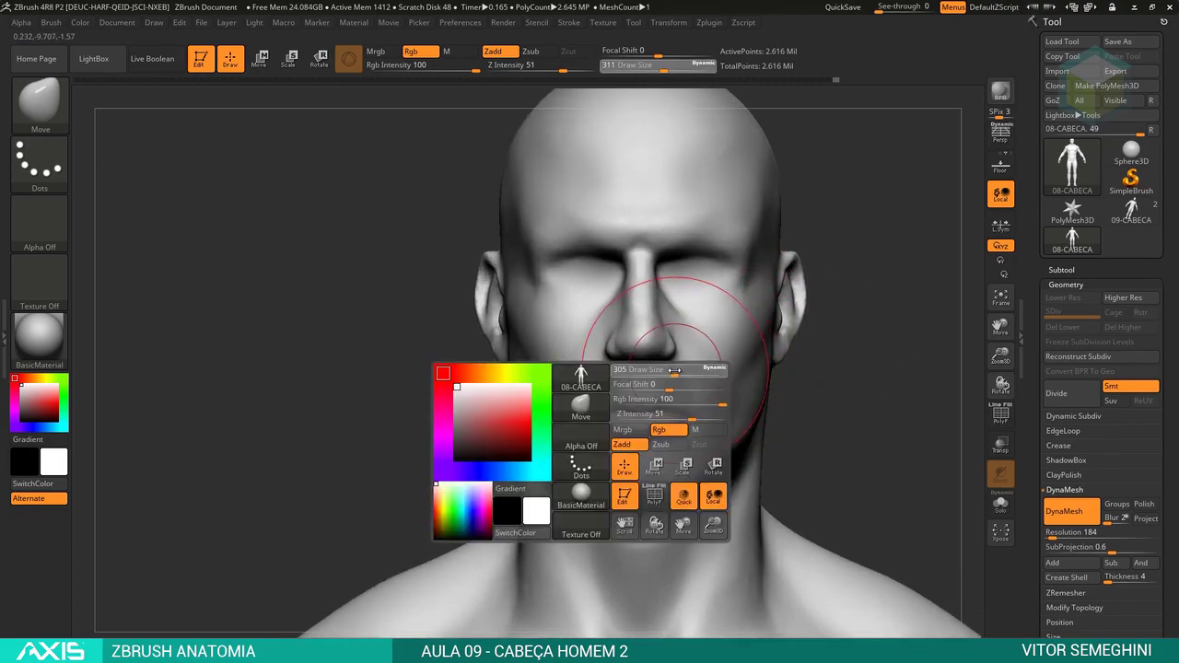
{"action": "left_click_drag", "start_coordinate": [674, 370], "coordinate": [656, 370]}
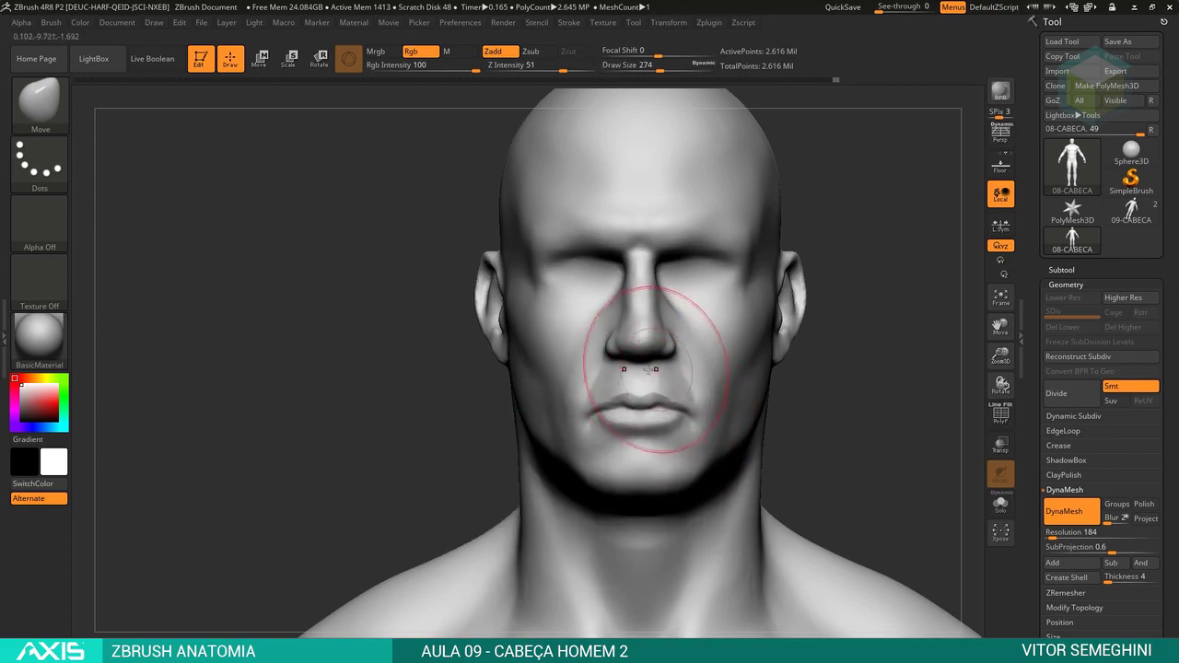
{"action": "mouse_move", "coordinate": [645, 267]}
{"action": "left_mouse_down", "text": "ctrl"}
{"action": "mouse_move", "coordinate": [497, 254]}
{"action": "mouse_move", "coordinate": [502, 263]}
{"action": "left_mouse_up", "text": "ctrl"}
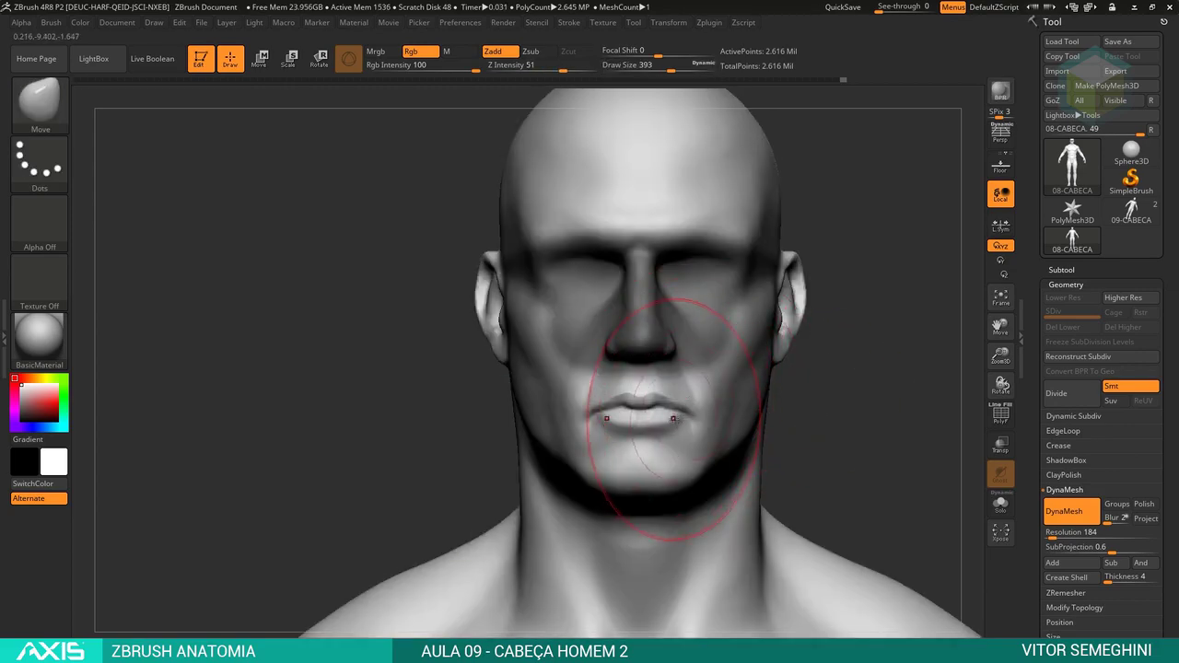
{"action": "left_click_drag", "start_coordinate": [688, 409], "coordinate": [662, 409]}
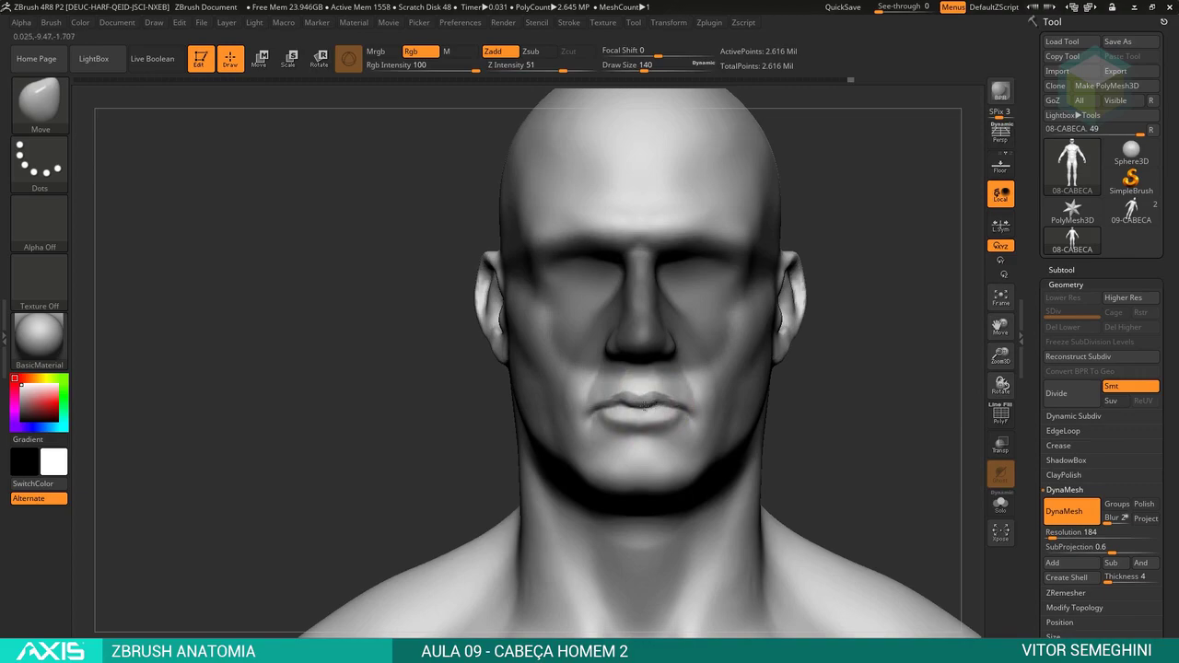
{"action": "right_click_drag", "start_coordinate": [679, 401], "coordinate": [641, 405], "text": "ctrl"}
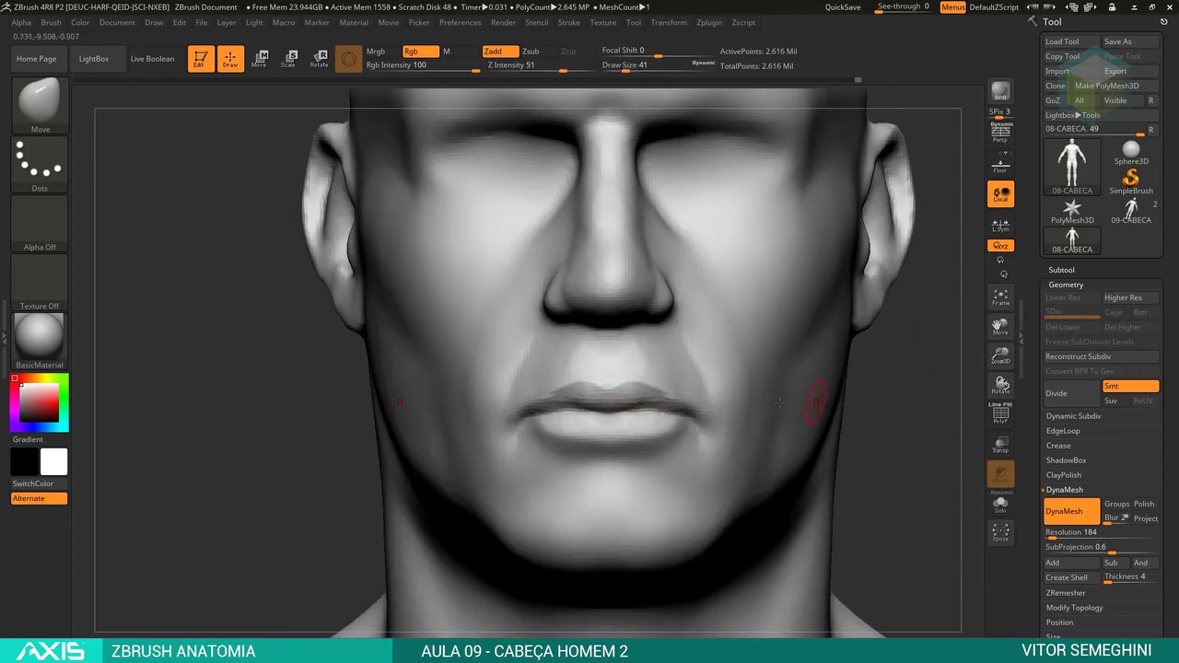
Build up the chin with ClayBuildup and smooth it from a side view.
{"action": "mouse_move", "coordinate": [906, 400]}
{"action": "left_mouse_down"}
{"action": "mouse_move", "coordinate": [726, 400]}
{"action": "mouse_move", "coordinate": [764, 400]}
{"action": "left_mouse_up"}
{"action": "key", "text": "b"}
{"action": "key", "text": "c"}
{"action": "key", "text": "b"}
{"action": "left_click_drag", "start_coordinate": [645, 386], "coordinate": [568, 455]}
{"action": "right_click_drag", "start_coordinate": [568, 455], "coordinate": [726, 408], "text": "ctrl"}
{"action": "left_click_drag", "start_coordinate": [726, 408], "coordinate": [774, 345]}
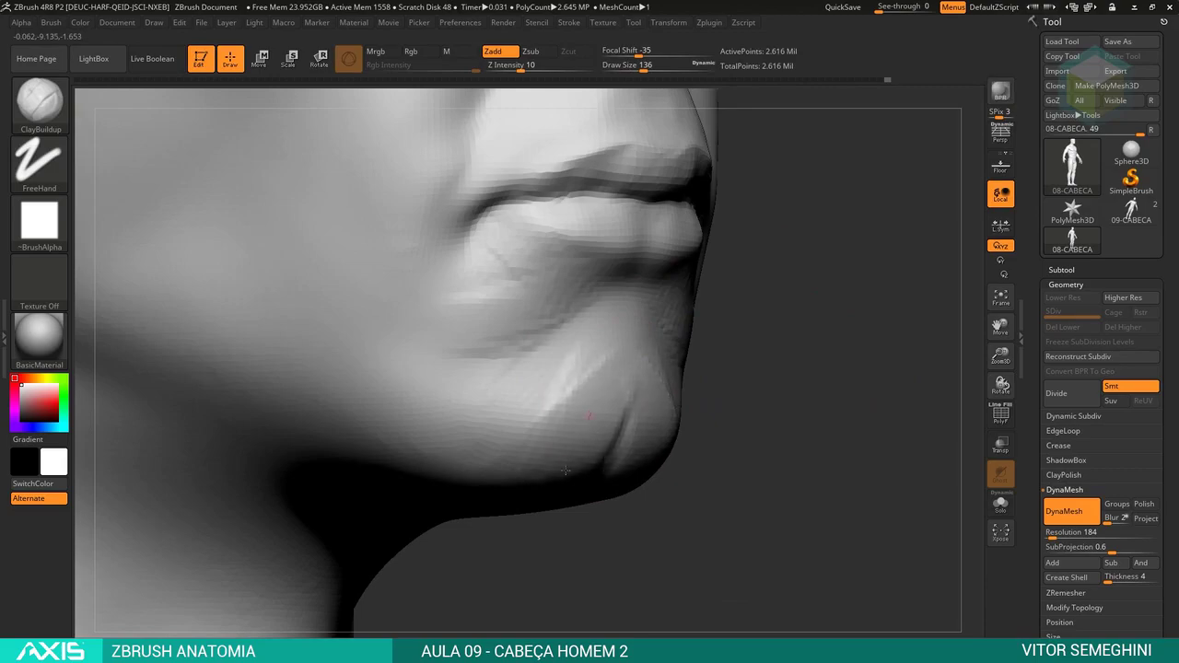
{"action": "right_click_drag", "start_coordinate": [773, 345], "coordinate": [744, 348], "text": "ctrl"}
{"action": "mouse_move", "coordinate": [744, 348]}
{"action": "left_mouse_down"}
{"action": "mouse_move", "coordinate": [657, 369]}
{"action": "mouse_move", "coordinate": [628, 485]}
{"action": "mouse_move", "coordinate": [553, 442]}
{"action": "mouse_move", "coordinate": [602, 395]}
{"action": "mouse_move", "coordinate": [552, 391]}
{"action": "left_mouse_up"}
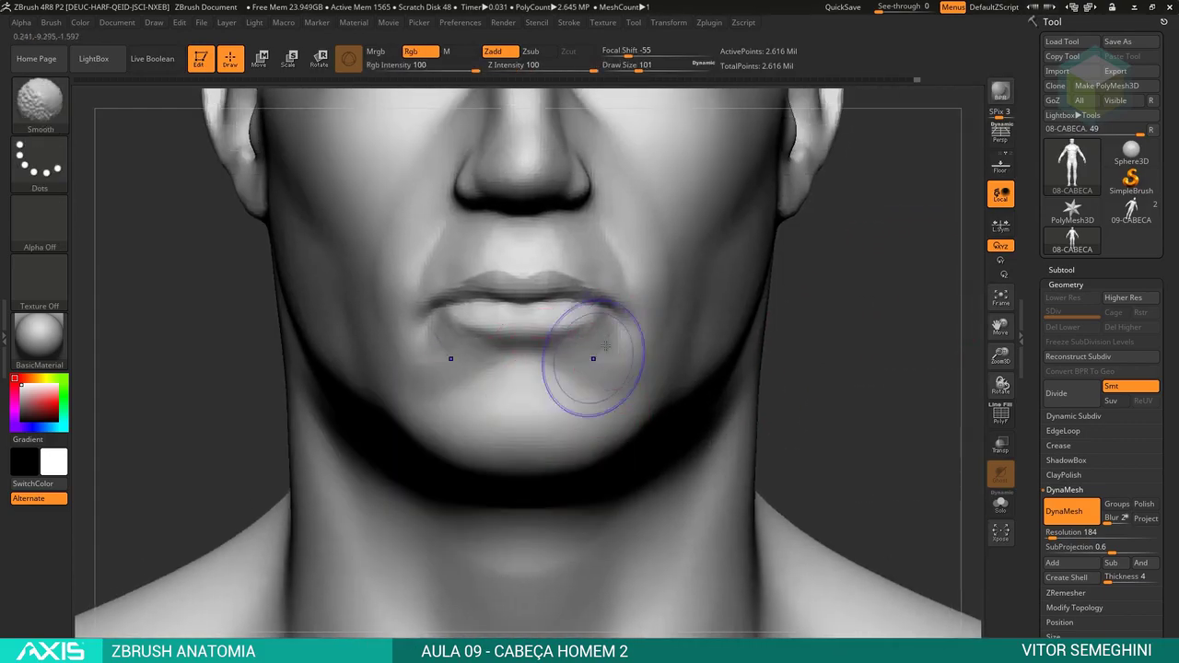
Sculpt the philtrum ridges under the nose and Shift-smooth them.
{"action": "left_click_drag", "start_coordinate": [592, 355], "coordinate": [599, 310], "text": "alt"}
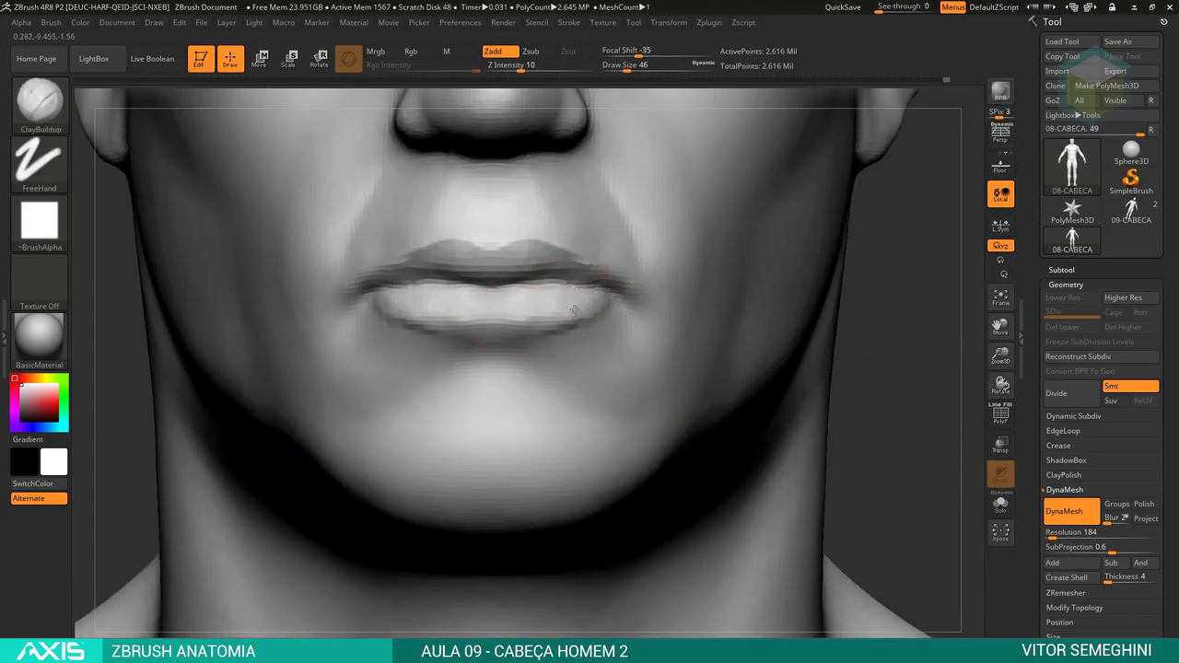
{"action": "left_click_drag", "start_coordinate": [605, 300], "coordinate": [585, 264], "text": "alt"}
{"action": "left_click_drag", "start_coordinate": [495, 213], "coordinate": [503, 281]}
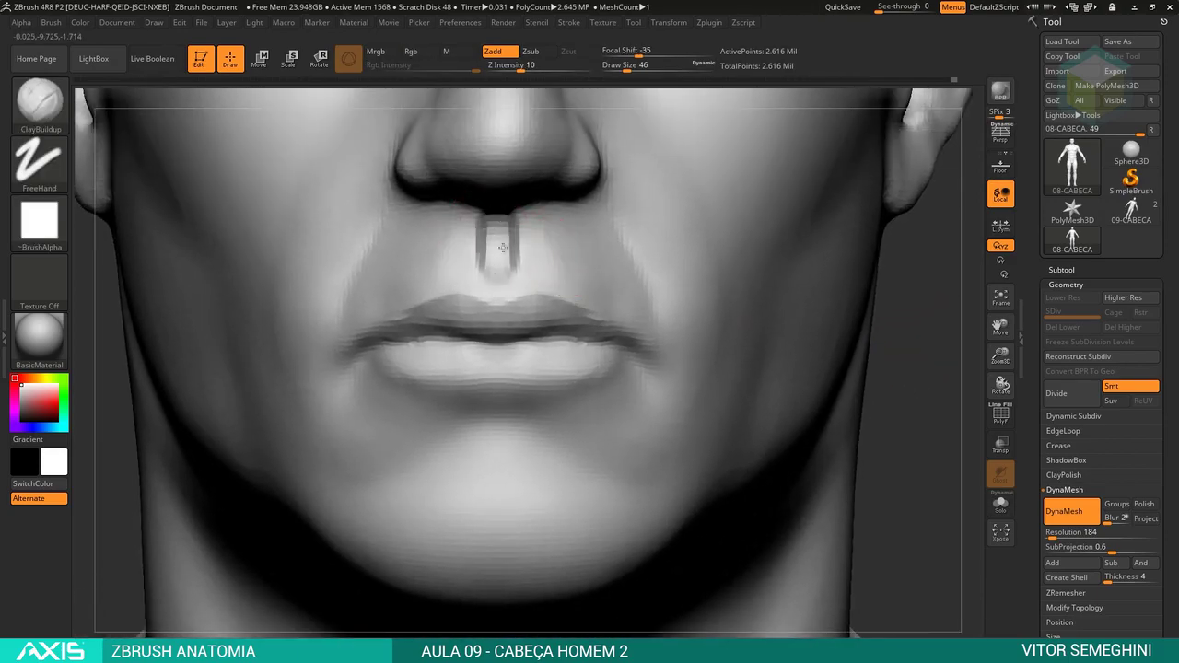
{"action": "mouse_move", "coordinate": [547, 226]}
{"action": "right_mouse_down"}
{"action": "mouse_move", "coordinate": [644, 226]}
{"action": "mouse_move", "coordinate": [547, 224]}
{"action": "mouse_move", "coordinate": [763, 193]}
{"action": "right_mouse_up"}
{"action": "mouse_move", "coordinate": [936, 245]}
{"action": "right_mouse_down"}
{"action": "mouse_move", "coordinate": [927, 284]}
{"action": "mouse_move", "coordinate": [995, 295]}
{"action": "mouse_move", "coordinate": [836, 318]}
{"action": "mouse_move", "coordinate": [376, 311]}
{"action": "mouse_move", "coordinate": [927, 245]}
{"action": "mouse_move", "coordinate": [558, 221]}
{"action": "mouse_move", "coordinate": [848, 337]}
{"action": "mouse_move", "coordinate": [524, 306]}
{"action": "mouse_move", "coordinate": [784, 342]}
{"action": "mouse_move", "coordinate": [580, 295]}
{"action": "mouse_move", "coordinate": [520, 359]}
{"action": "right_mouse_up"}
{"action": "key", "text": "shift"}
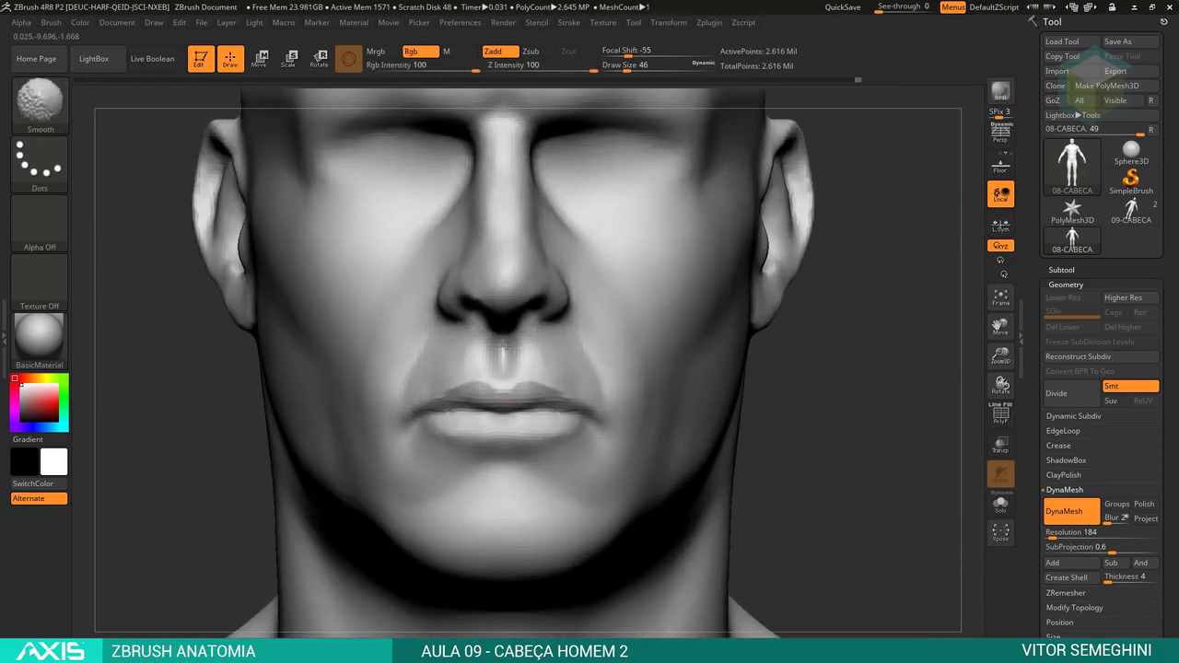
{"action": "mouse_move", "coordinate": [540, 313]}
{"action": "right_mouse_down", "text": "ctrl"}
{"action": "mouse_move", "coordinate": [812, 374]}
{"action": "mouse_move", "coordinate": [744, 263]}
{"action": "right_mouse_up", "text": "ctrl"}
{"action": "key", "text": "shift"}
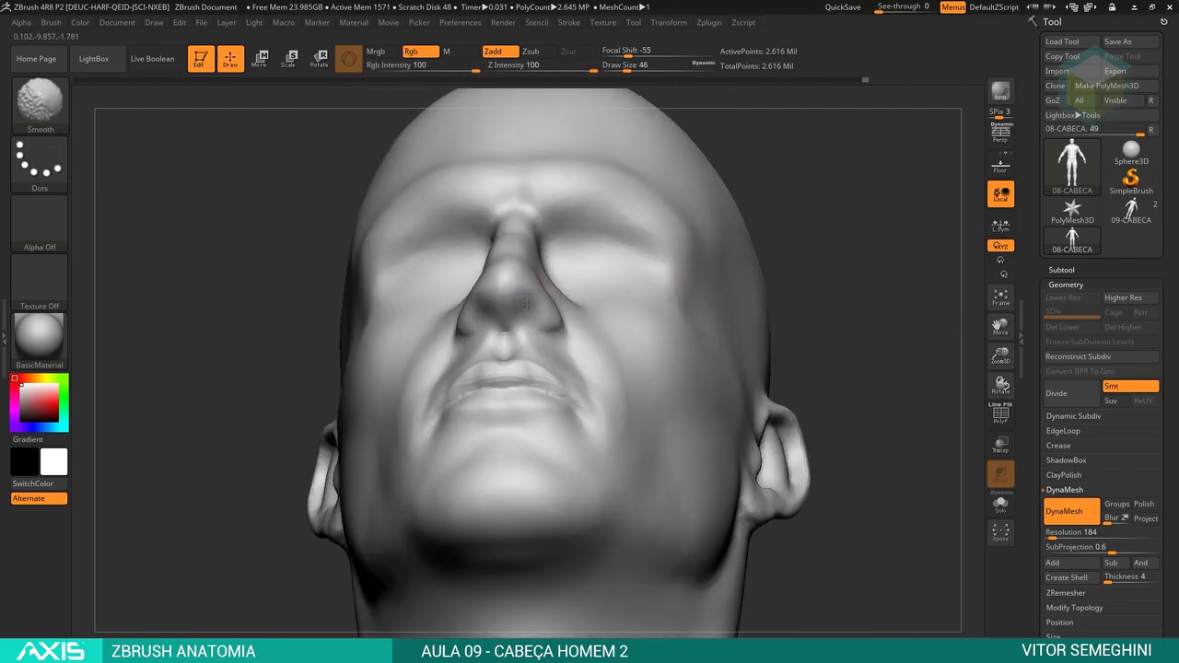
{"action": "mouse_move", "coordinate": [526, 303]}
{"action": "right_mouse_down"}
{"action": "mouse_move", "coordinate": [868, 326]}
{"action": "mouse_move", "coordinate": [804, 324]}
{"action": "mouse_move", "coordinate": [847, 369]}
{"action": "right_mouse_up"}
Set DamStandard to size 74 from the front and begin tracing the nasolabial fold.
{"action": "key", "text": "shift"}
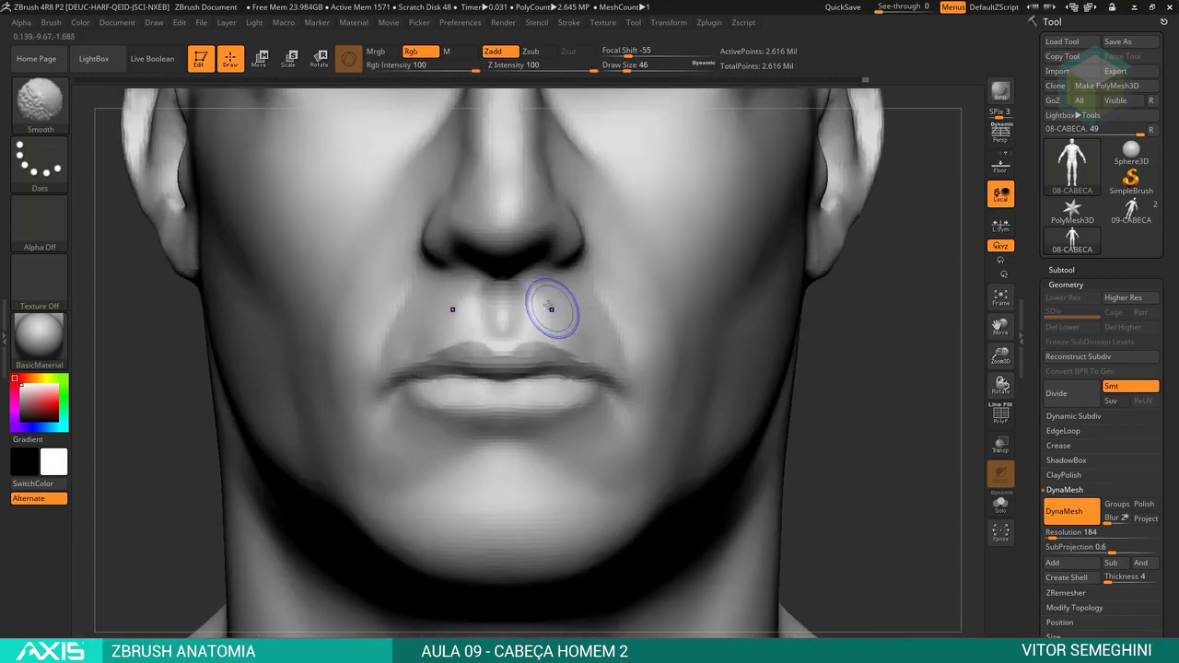
{"action": "key", "text": "b"}
{"action": "key", "text": "d"}
{"action": "key", "text": "s"}
{"action": "right_click_drag", "start_coordinate": [749, 342], "coordinate": [650, 323]}
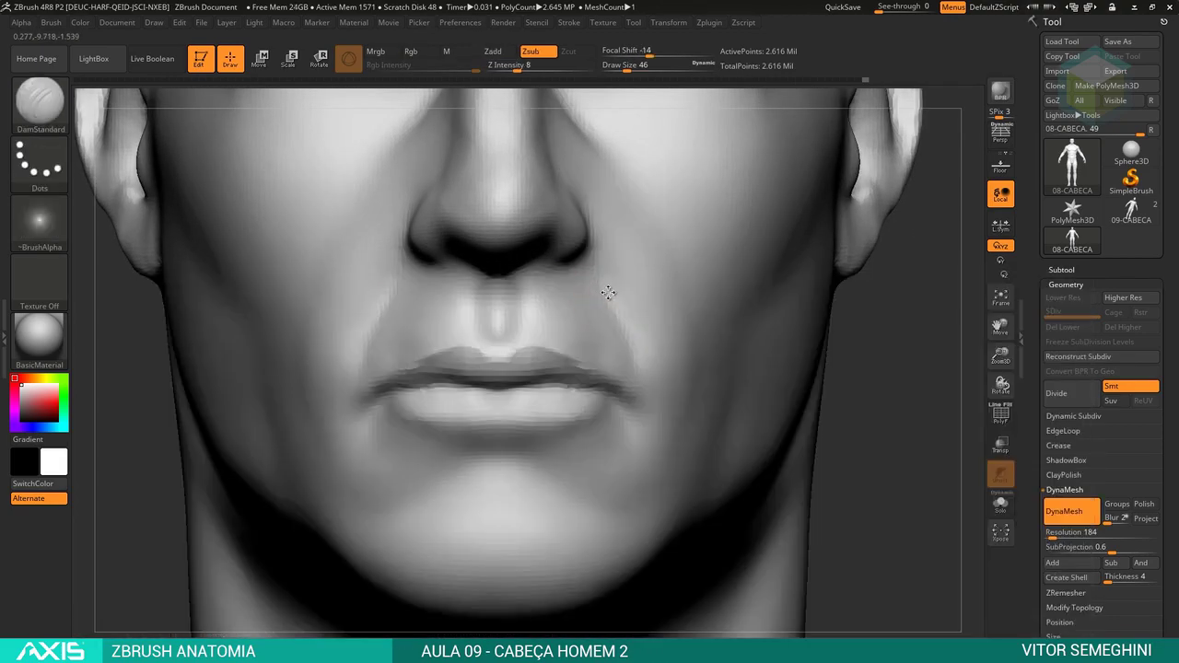
{"action": "key", "text": "space"}
{"action": "left_click_drag", "start_coordinate": [608, 292], "coordinate": [573, 260]}
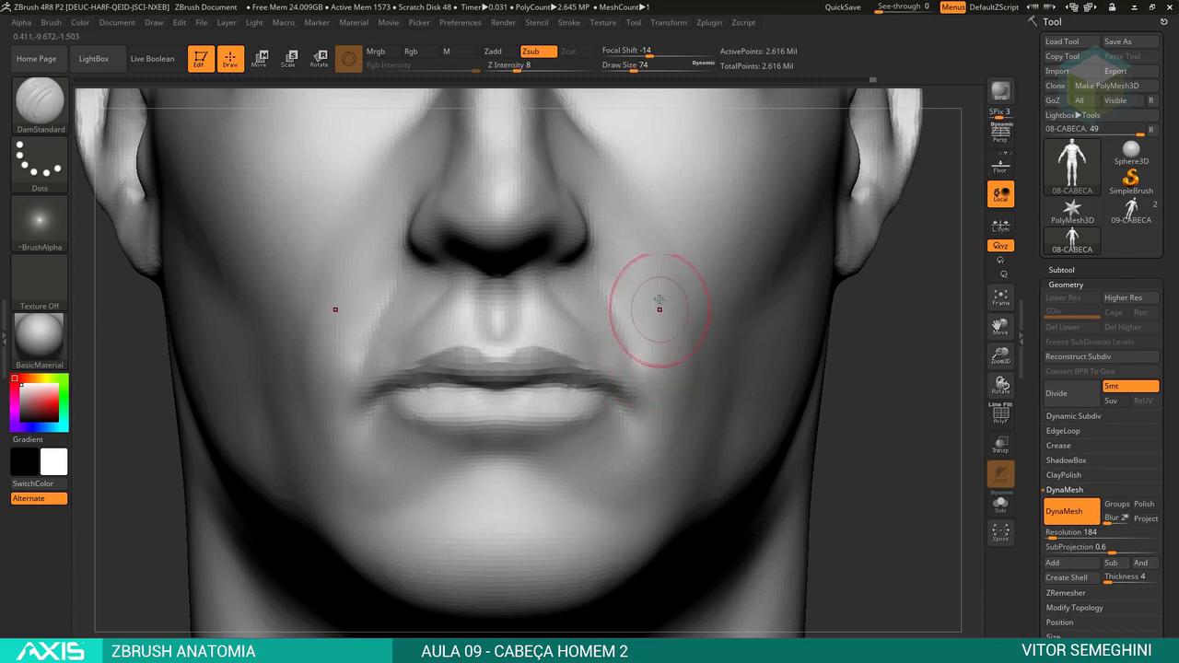
{"action": "key", "text": "ctrl"}
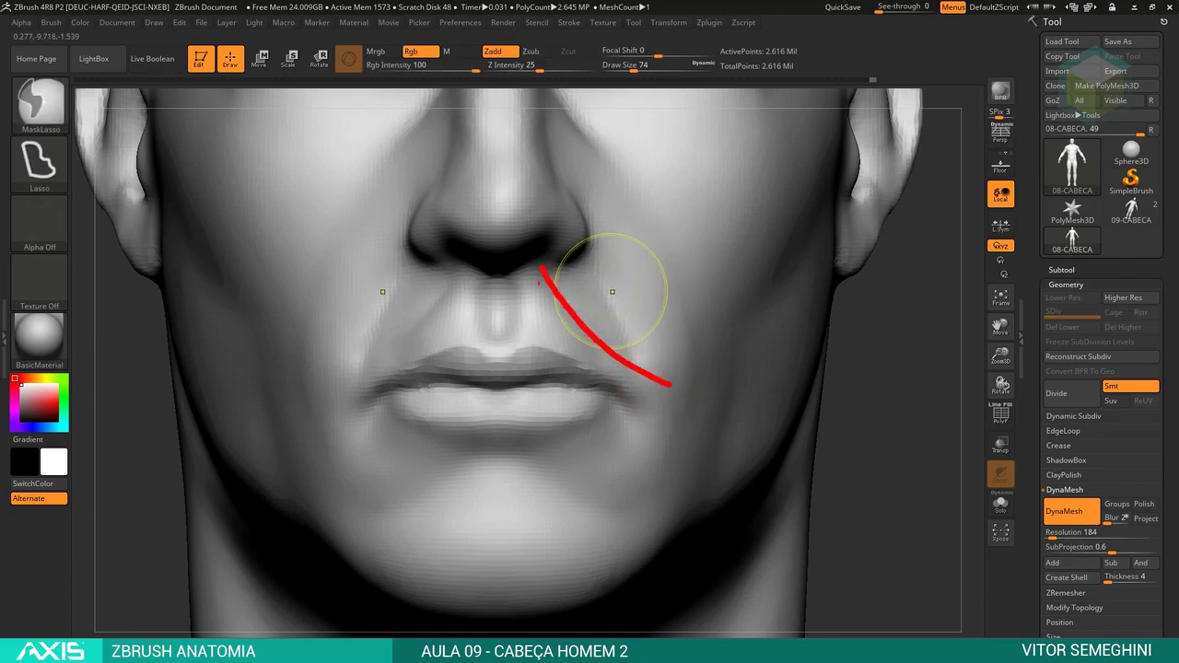
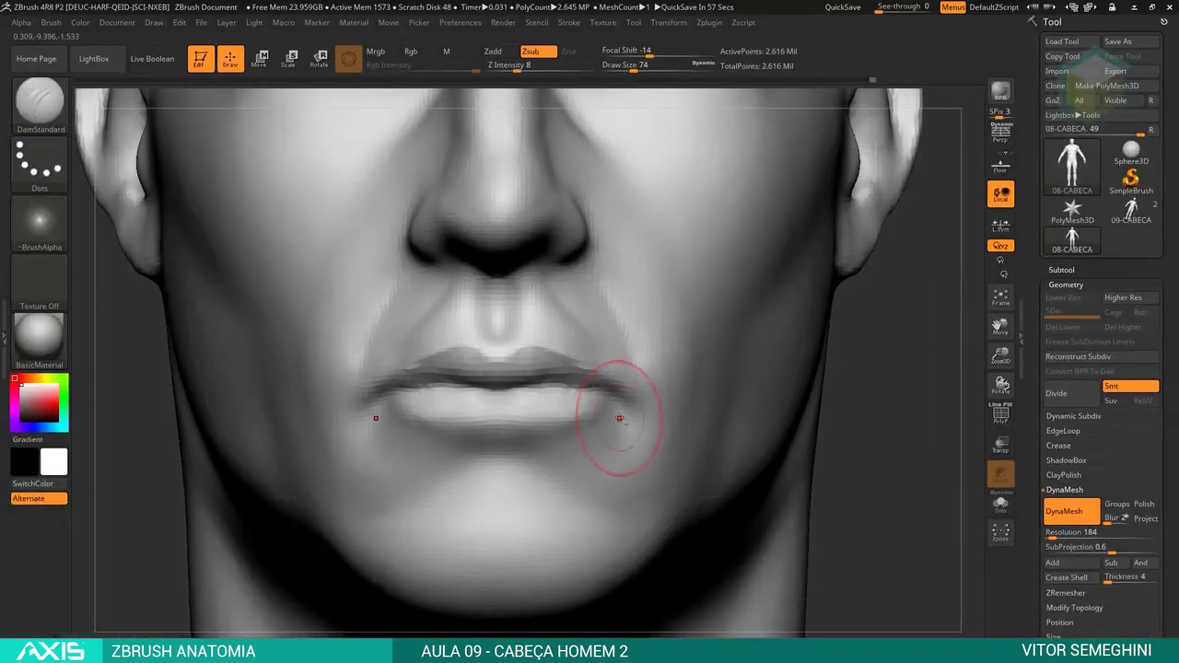
Build up the nasolabial folds from nose to mouth corners with ClayBuildup.
{"action": "key", "text": "alt+Tab"}
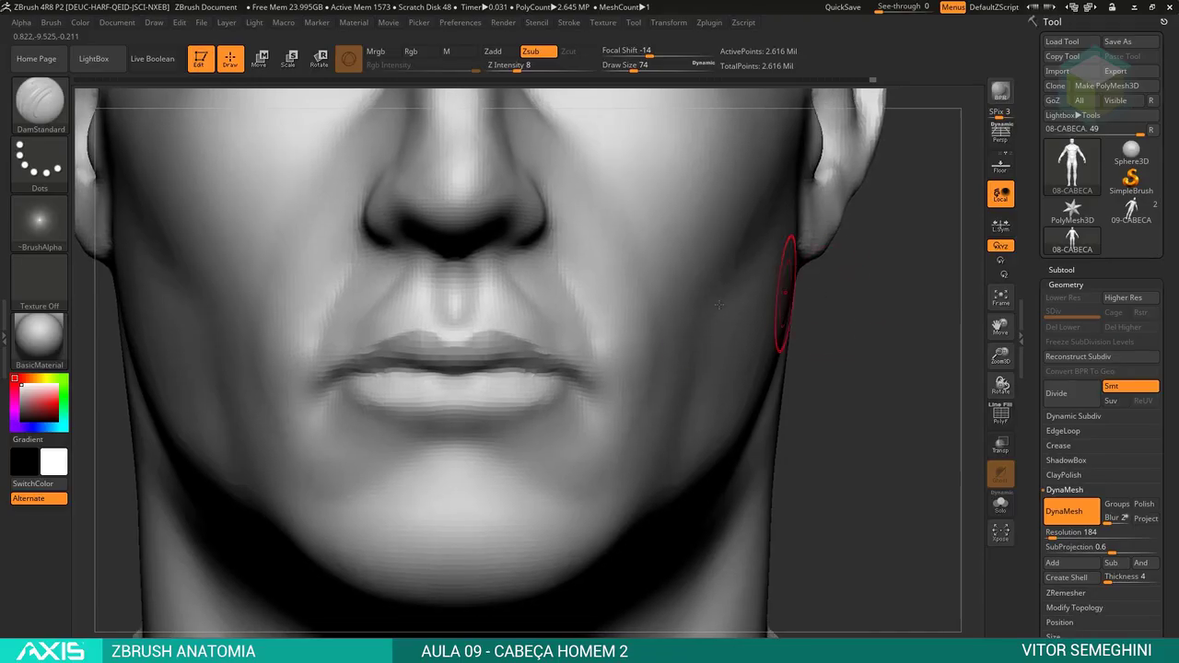
{"action": "key", "text": "space"}
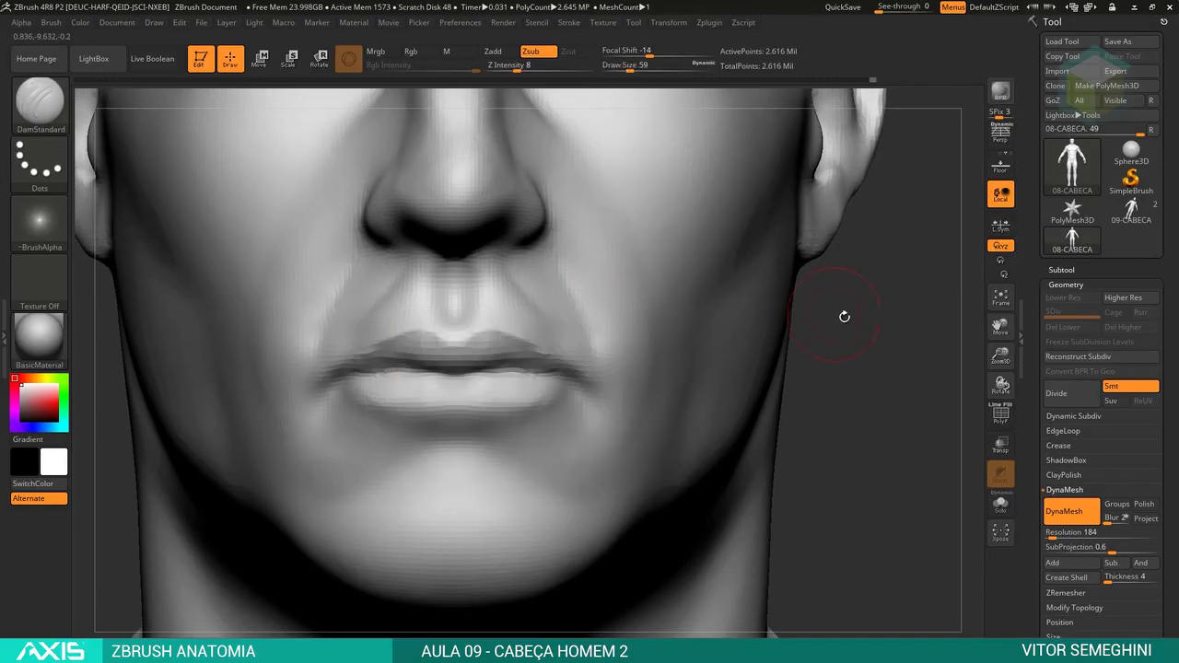
{"action": "left_click_drag", "start_coordinate": [841, 318], "coordinate": [821, 316]}
{"action": "key", "text": "b"}
{"action": "key", "text": "c"}
{"action": "key", "text": "b"}
{"action": "key", "text": "space"}
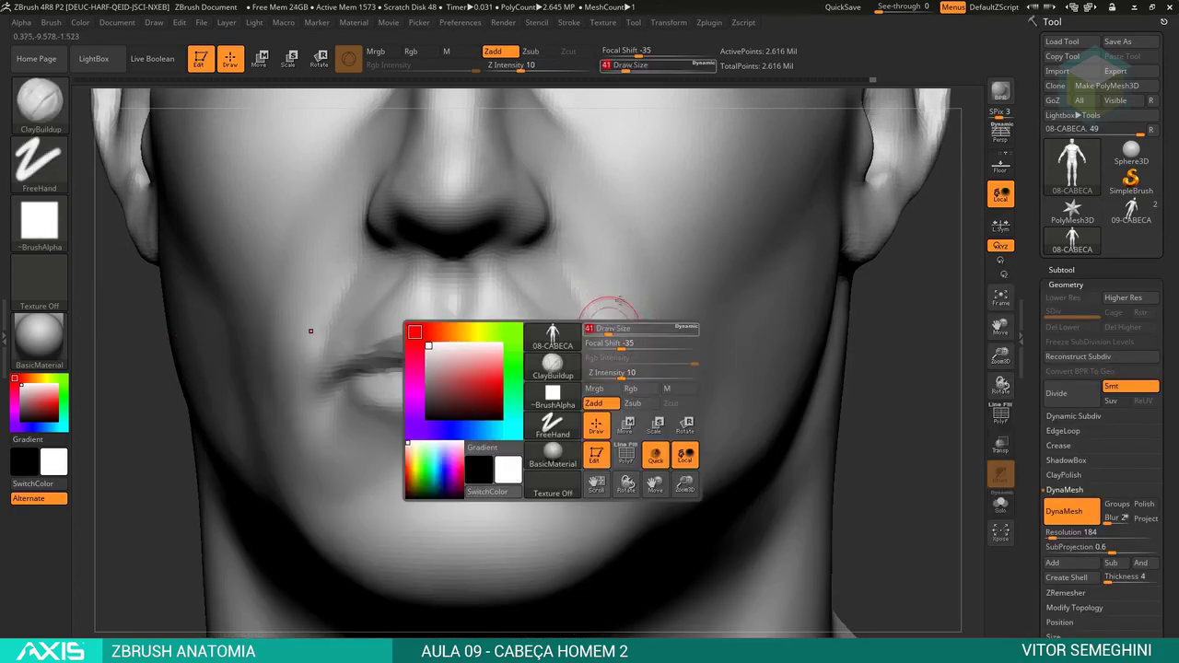
{"action": "key", "text": "space"}
{"action": "mouse_move", "coordinate": [622, 294]}
{"action": "left_mouse_down"}
{"action": "mouse_move", "coordinate": [561, 193]}
{"action": "mouse_move", "coordinate": [579, 205]}
{"action": "left_mouse_up"}
{"action": "left_click_drag", "start_coordinate": [560, 161], "coordinate": [599, 417]}
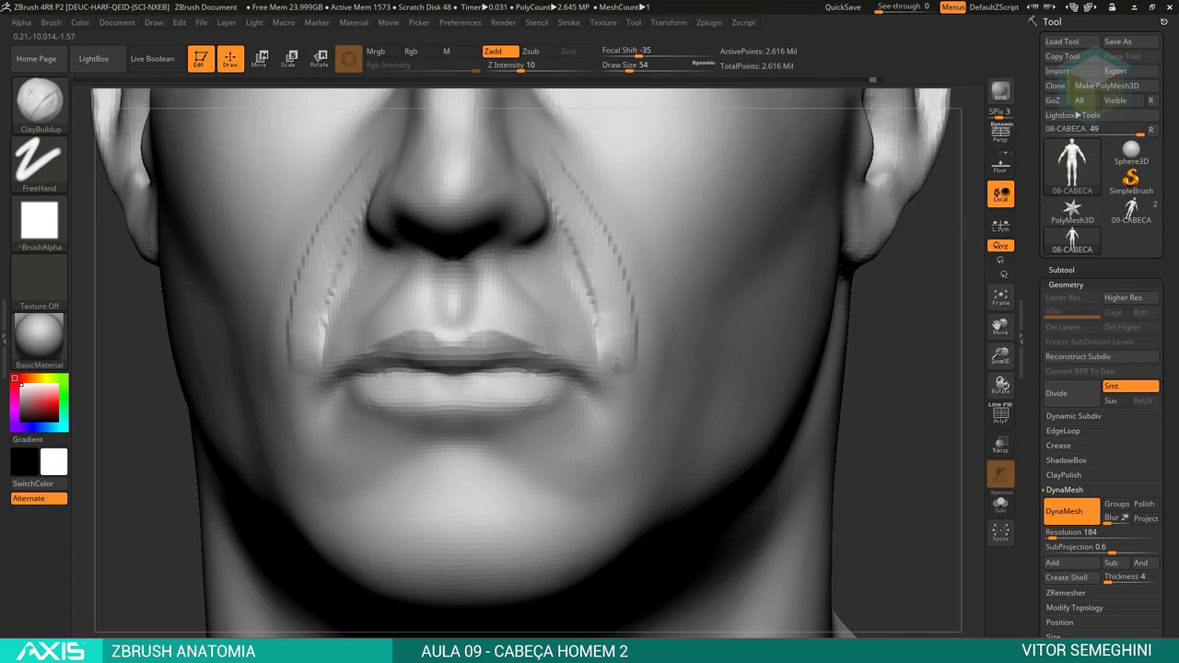
{"action": "left_click_drag", "start_coordinate": [592, 263], "coordinate": [612, 433], "text": "shift"}
{"action": "mouse_move", "coordinate": [558, 216]}
{"action": "left_mouse_down"}
{"action": "mouse_move", "coordinate": [589, 304]}
{"action": "mouse_move", "coordinate": [618, 461]}
{"action": "mouse_move", "coordinate": [619, 394]}
{"action": "mouse_move", "coordinate": [579, 197]}
{"action": "left_mouse_up"}
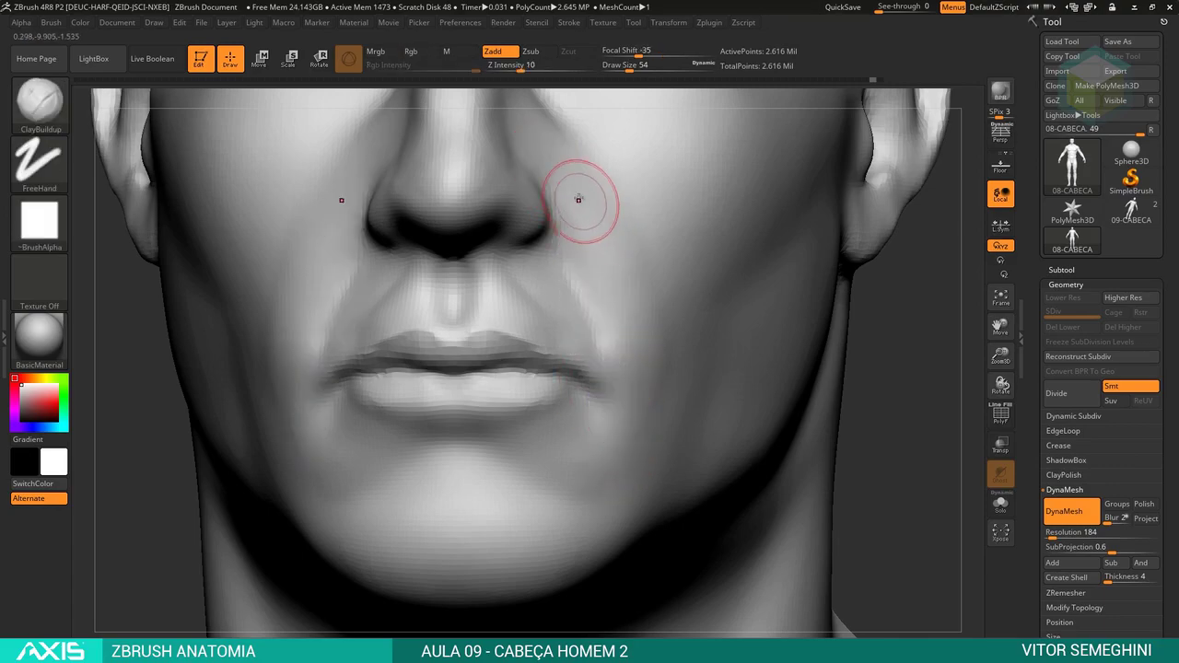
Smooth the folds, then crease the mouth corners with DamStandard Zsub at size 56.
{"action": "key", "text": "shift"}
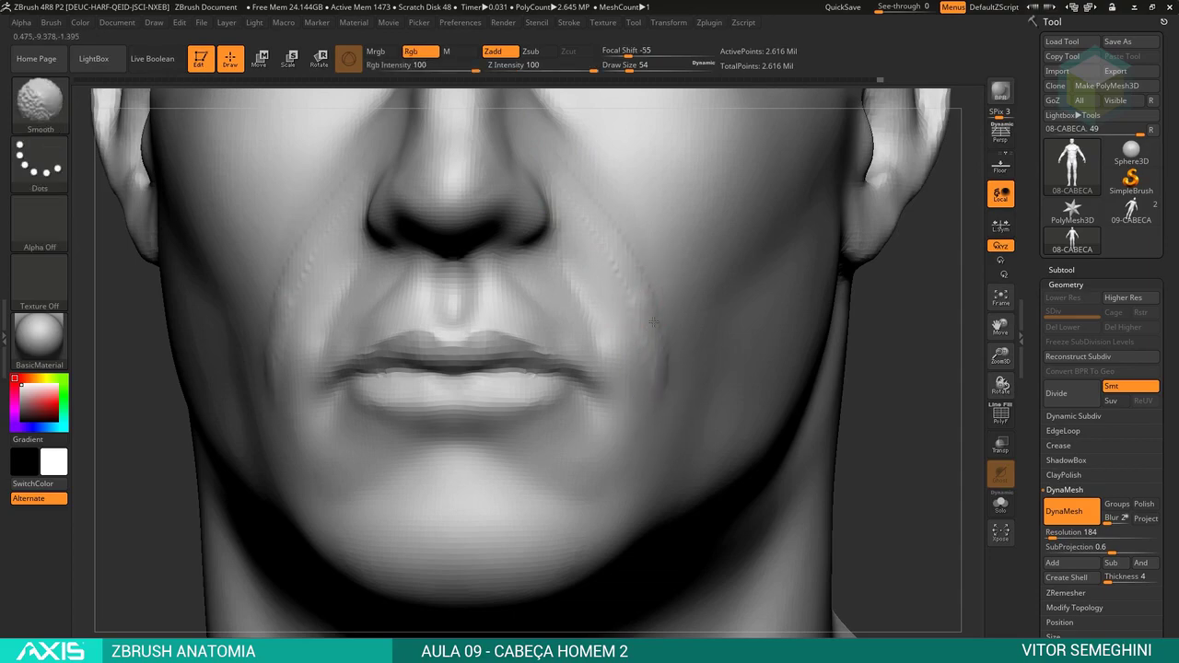
{"action": "key", "text": "space"}
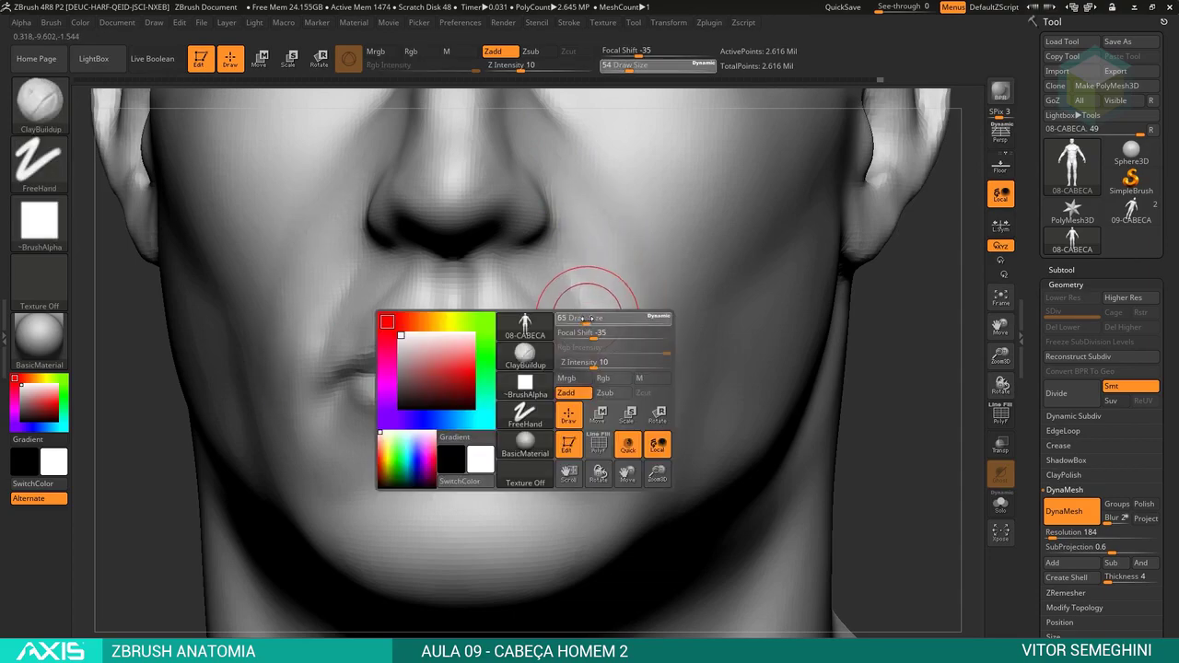
{"action": "key", "text": "b"}
{"action": "key", "text": "d"}
{"action": "key", "text": "s"}
{"action": "key", "text": "space"}
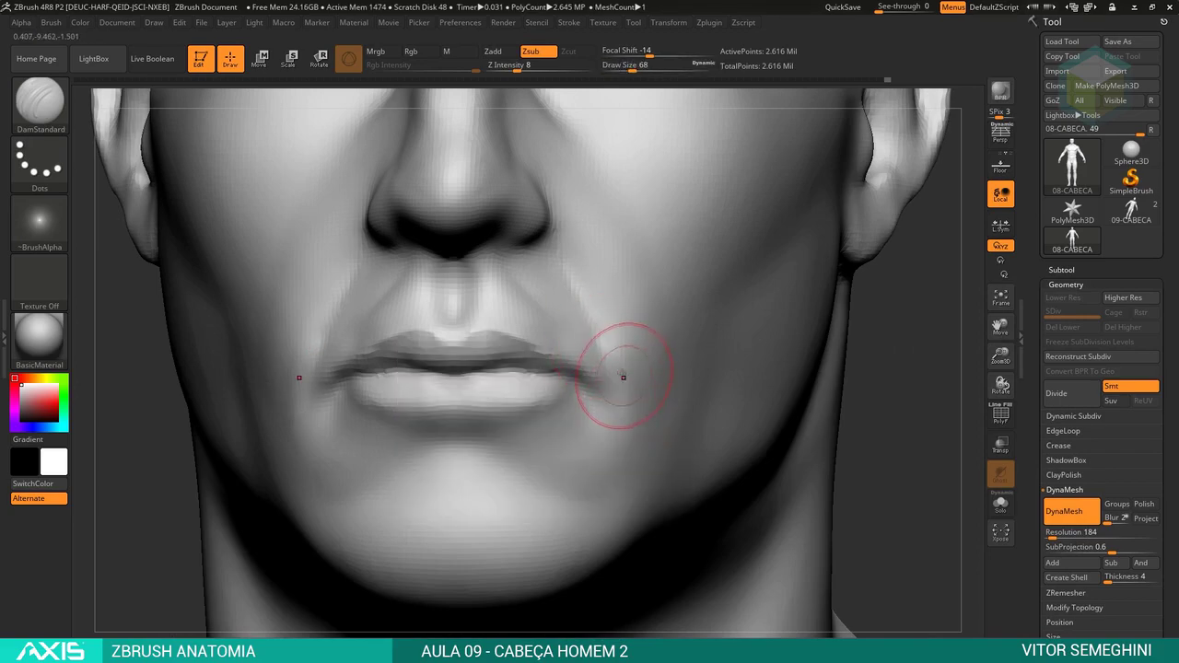
{"action": "key", "text": "bracketleft"}
{"action": "left_click_drag", "start_coordinate": [618, 372], "coordinate": [629, 338], "text": "shift"}
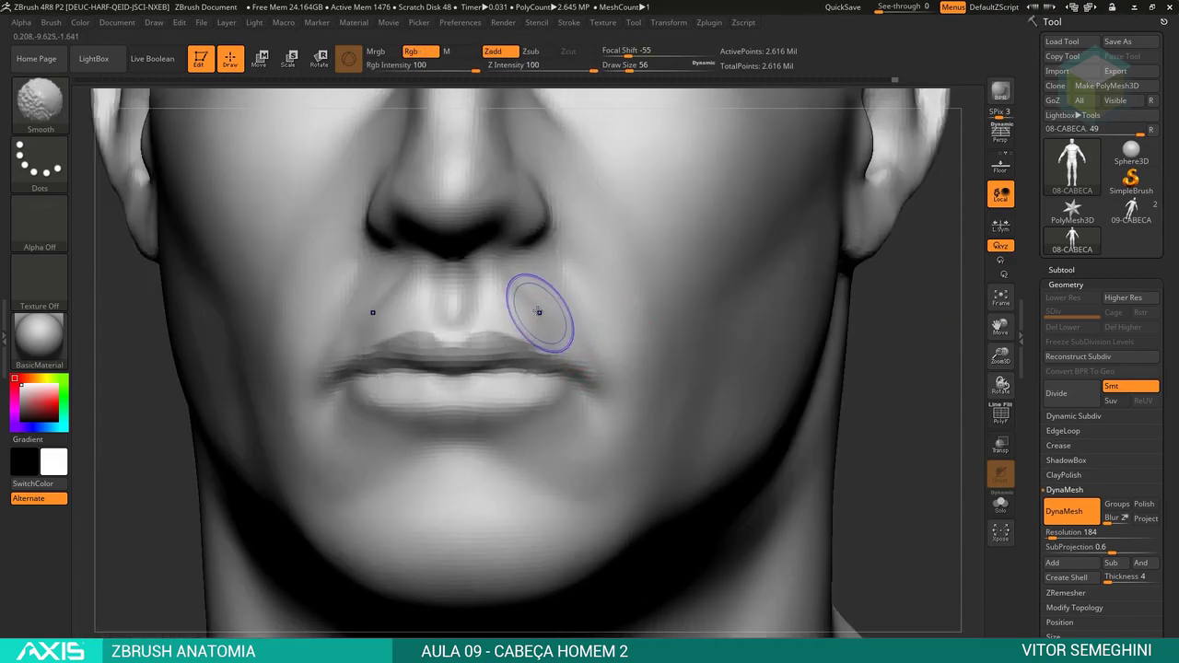
Build up the cheek beside the mouth corner again with ClayBuildup at size 108.
{"action": "mouse_move", "coordinate": [875, 313]}
{"action": "left_mouse_down"}
{"action": "mouse_move", "coordinate": [910, 305]}
{"action": "mouse_move", "coordinate": [907, 295]}
{"action": "mouse_move", "coordinate": [905, 360]}
{"action": "left_mouse_up"}
{"action": "key", "text": "b"}
{"action": "key", "text": "c"}
{"action": "key", "text": "b"}
{"action": "key", "text": "space"}
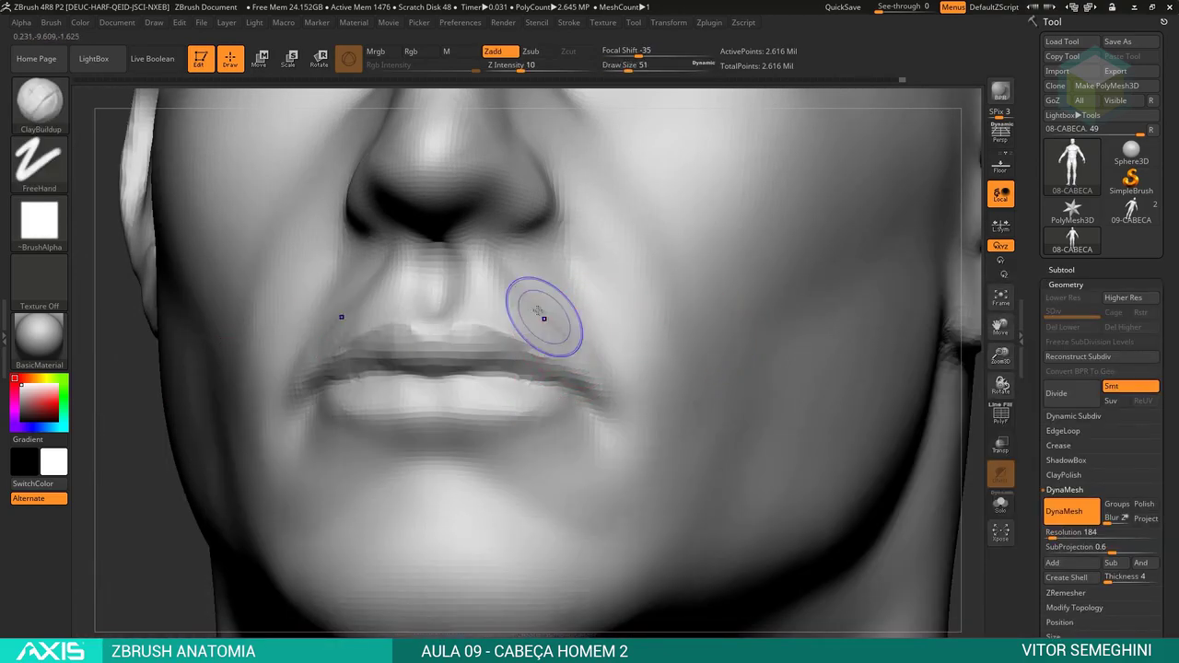
{"action": "left_click_drag", "start_coordinate": [539, 323], "coordinate": [508, 263], "text": "shift"}
{"action": "left_click_drag", "start_coordinate": [741, 104], "coordinate": [903, 350], "text": "alt"}
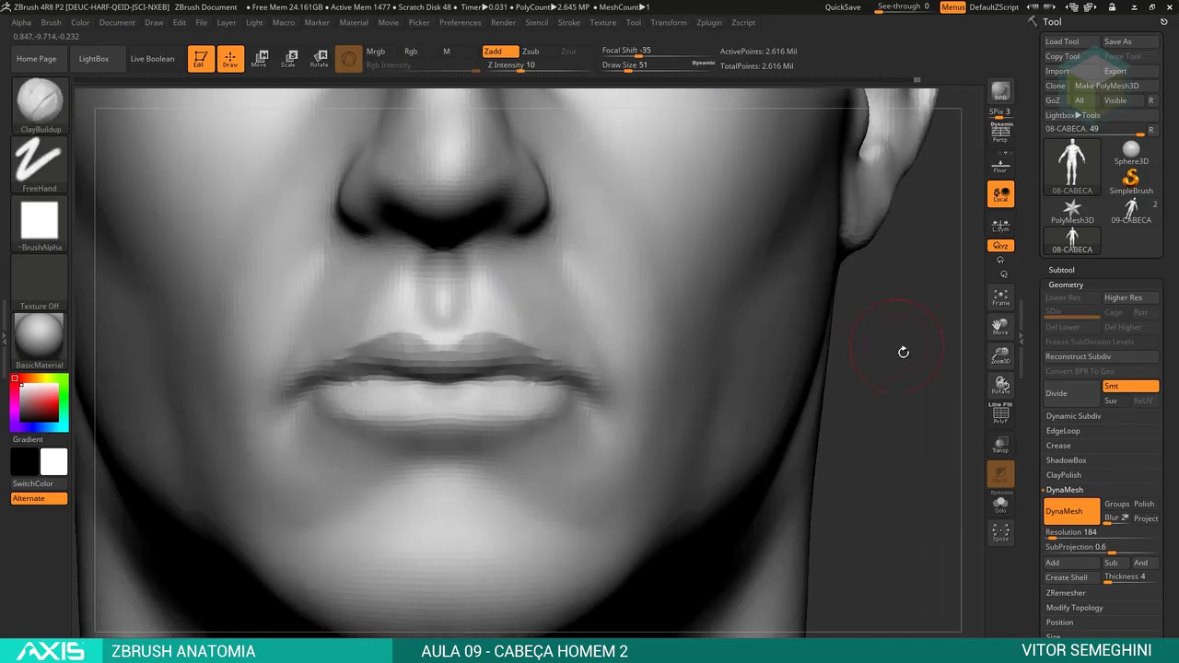
{"action": "key", "text": "space"}
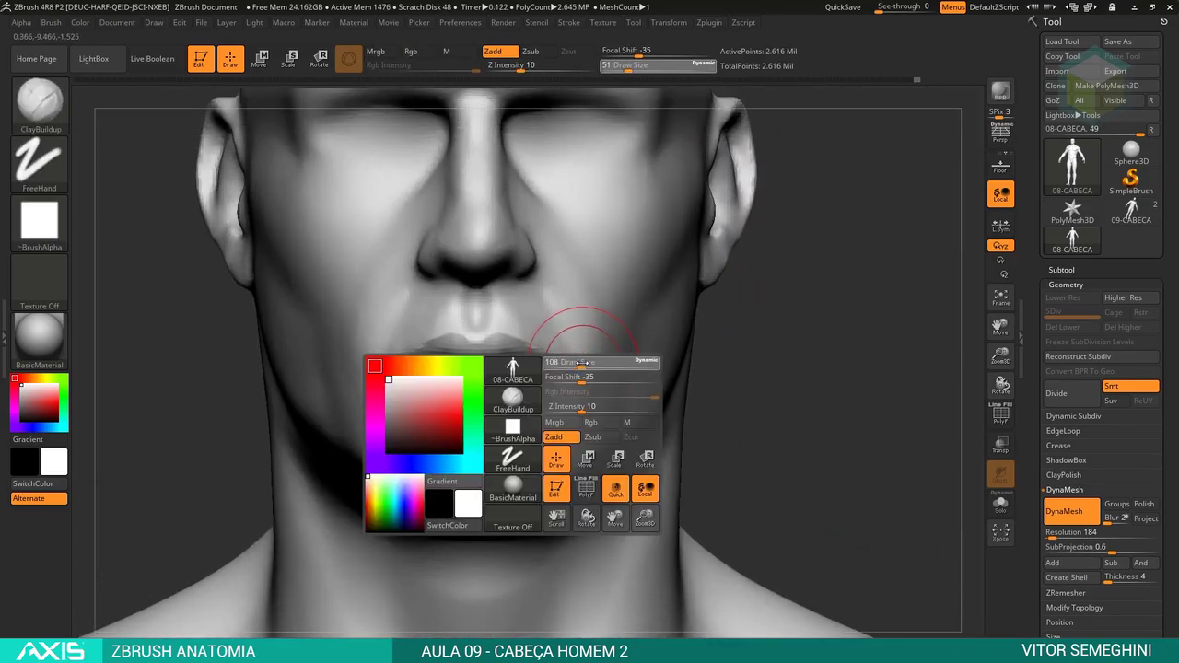
Set the Move brush to size 62 and re-DynaMesh the head at resolution 256 (3.86M points).
{"action": "key", "text": "b"}
{"action": "key", "text": "m"}
{"action": "key", "text": "v"}
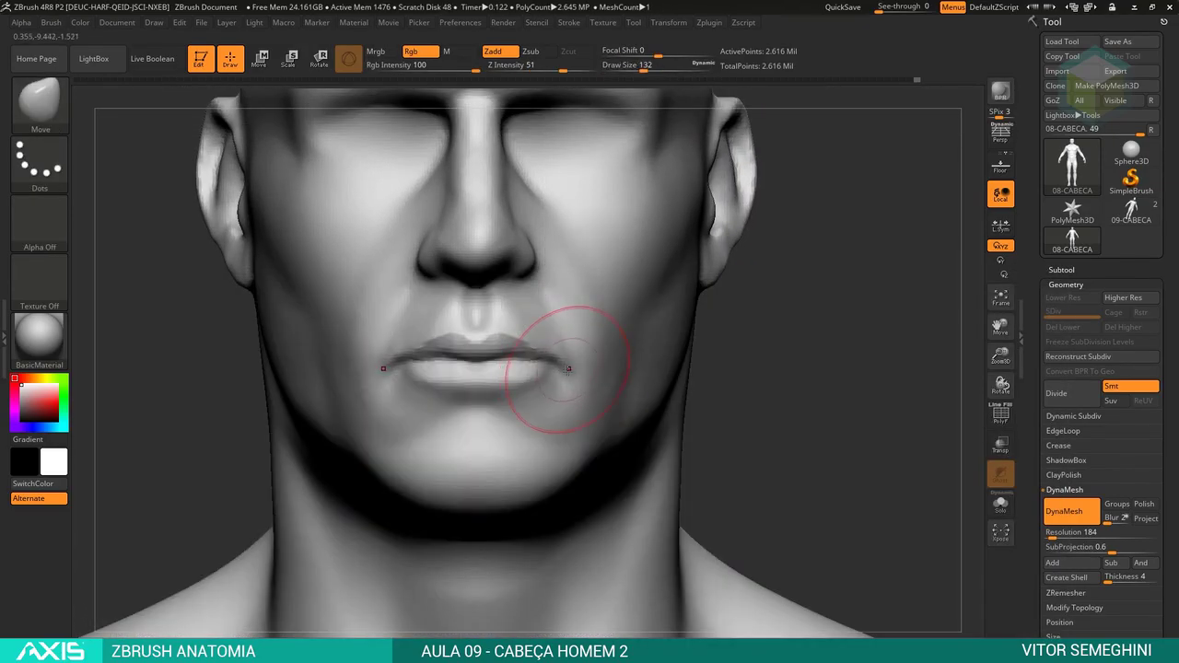
{"action": "key", "text": "f"}
{"action": "mouse_move", "coordinate": [571, 370]}
{"action": "left_mouse_down", "text": "alt"}
{"action": "mouse_move", "coordinate": [789, 341]}
{"action": "mouse_move", "coordinate": [601, 353]}
{"action": "left_mouse_up", "text": "alt"}
{"action": "key", "text": "space"}
{"action": "left_click_drag", "start_coordinate": [506, 374], "coordinate": [447, 376]}
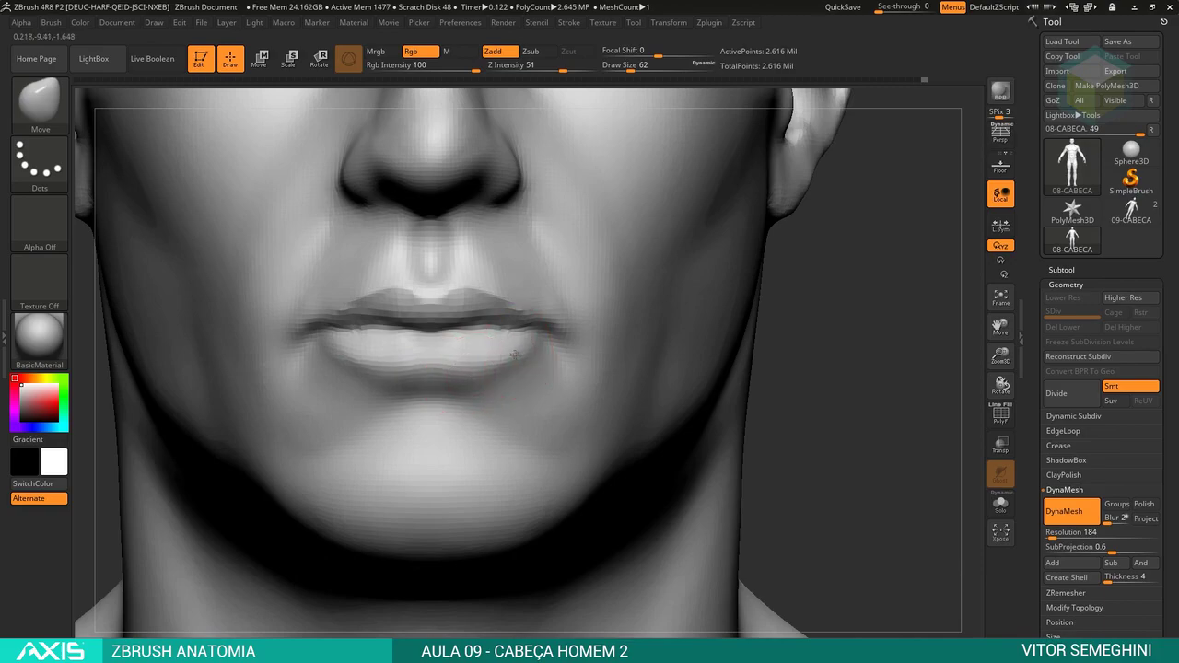
{"action": "left_click_drag", "start_coordinate": [1000, 357], "coordinate": [1001, 405]}
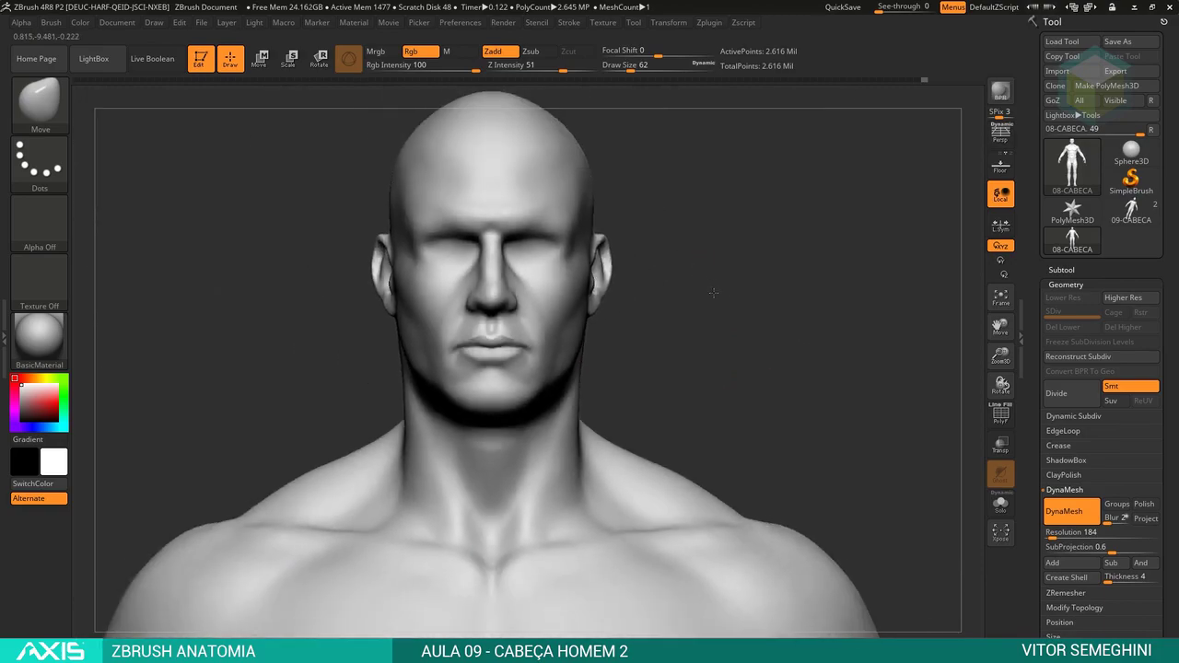
{"action": "left_click_drag", "start_coordinate": [762, 277], "coordinate": [760, 333], "text": "ctrl"}
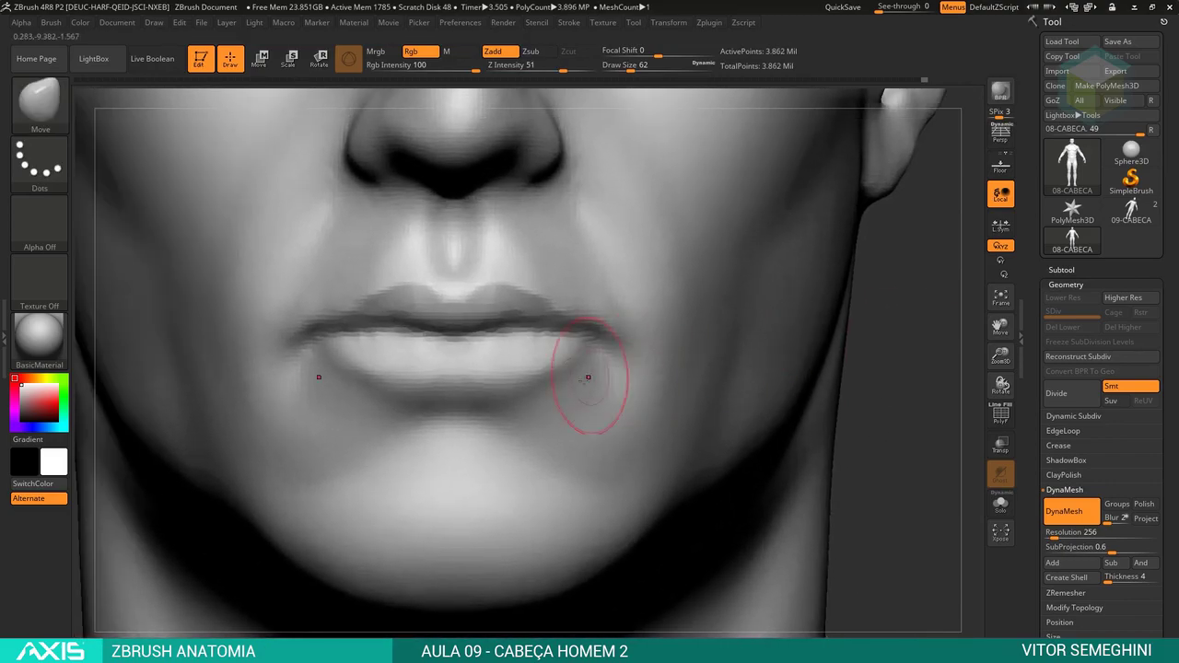
Carve the lip seam with DamStandard Zsub at size 31, smooth the corners, then view the Pinterest reference.
{"action": "key", "text": "b"}
{"action": "key", "text": "d"}
{"action": "key", "text": "s"}
{"action": "left_click_drag", "start_coordinate": [481, 341], "coordinate": [551, 325]}
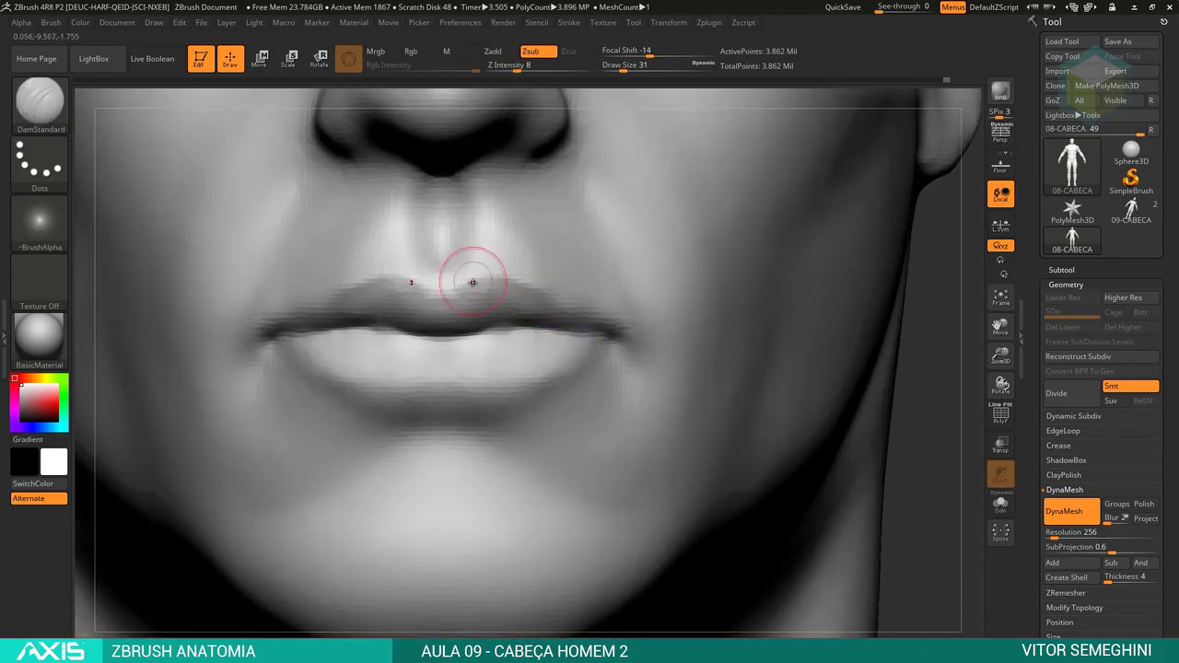
{"action": "mouse_move", "coordinate": [598, 318]}
{"action": "left_mouse_down", "text": "shift"}
{"action": "mouse_move", "coordinate": [622, 332]}
{"action": "mouse_move", "coordinate": [553, 328]}
{"action": "left_mouse_up", "text": "shift"}
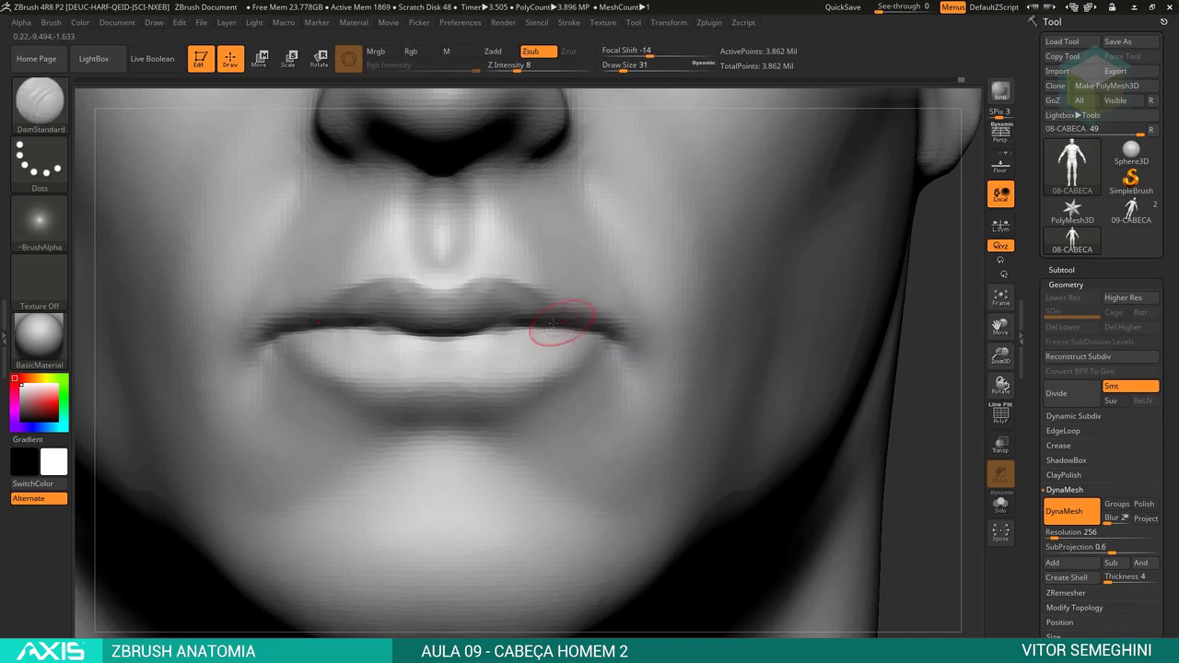
{"action": "left_click_drag", "start_coordinate": [884, 273], "coordinate": [849, 321], "text": "alt"}
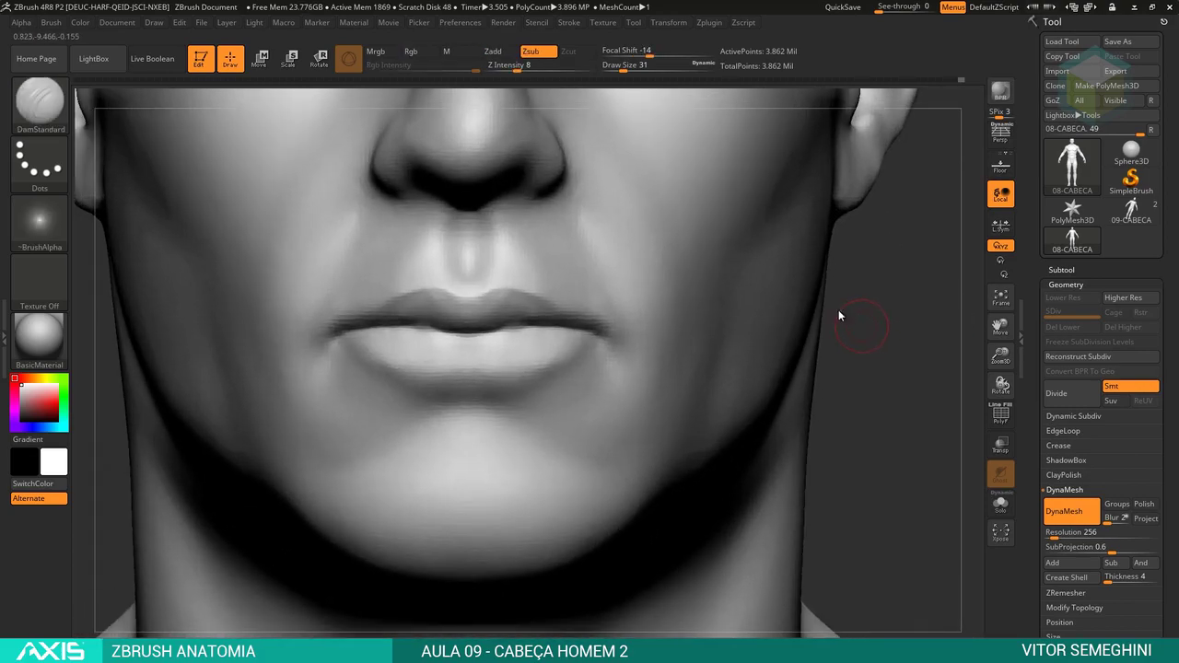
{"action": "key", "text": "alt+Tab"}
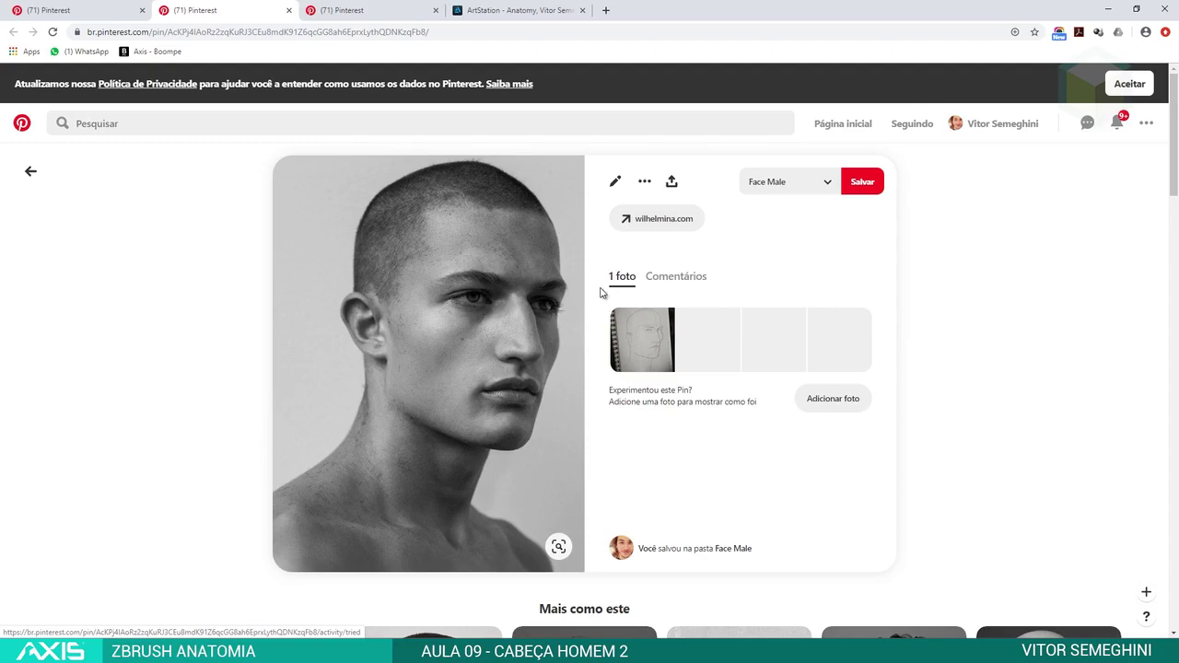
Browse the Face Male board and bring up the 'Anatomia da boca' lip pin.
{"action": "scroll", "coordinate": [597, 233], "scroll_direction": "down", "scroll_amount": 4}
{"action": "scroll", "coordinate": [590, 223], "scroll_direction": "down", "scroll_amount": 2}
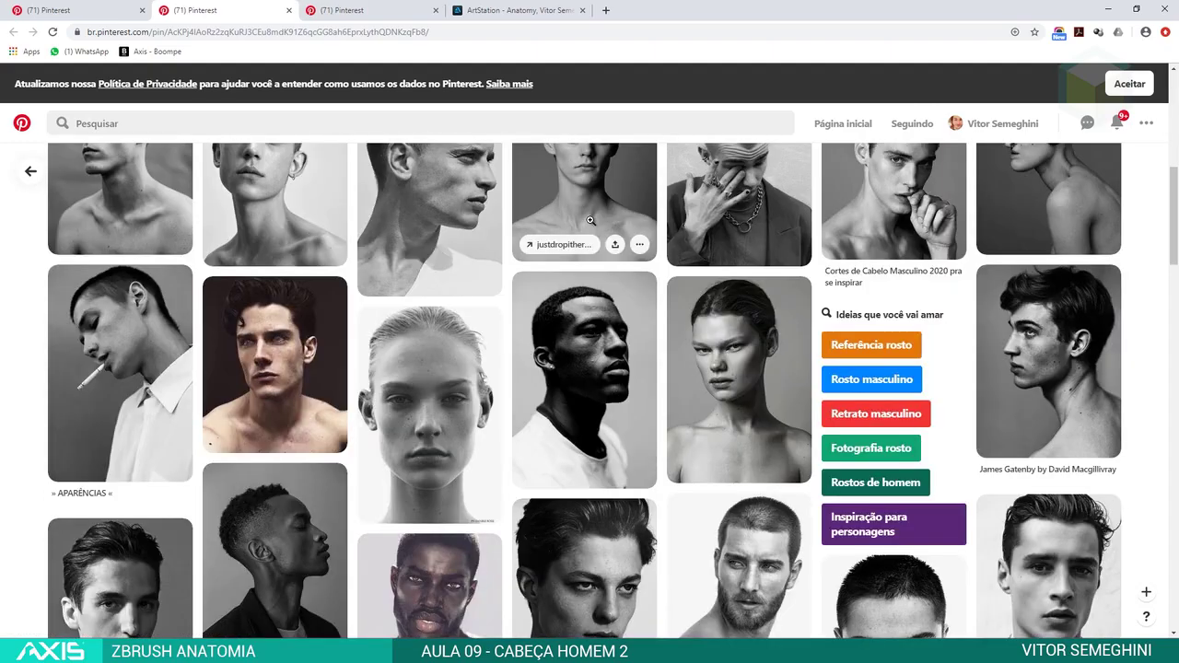
{"action": "scroll", "coordinate": [590, 221], "scroll_direction": "down", "scroll_amount": 2}
{"action": "scroll", "coordinate": [588, 217], "scroll_direction": "down", "scroll_amount": 2}
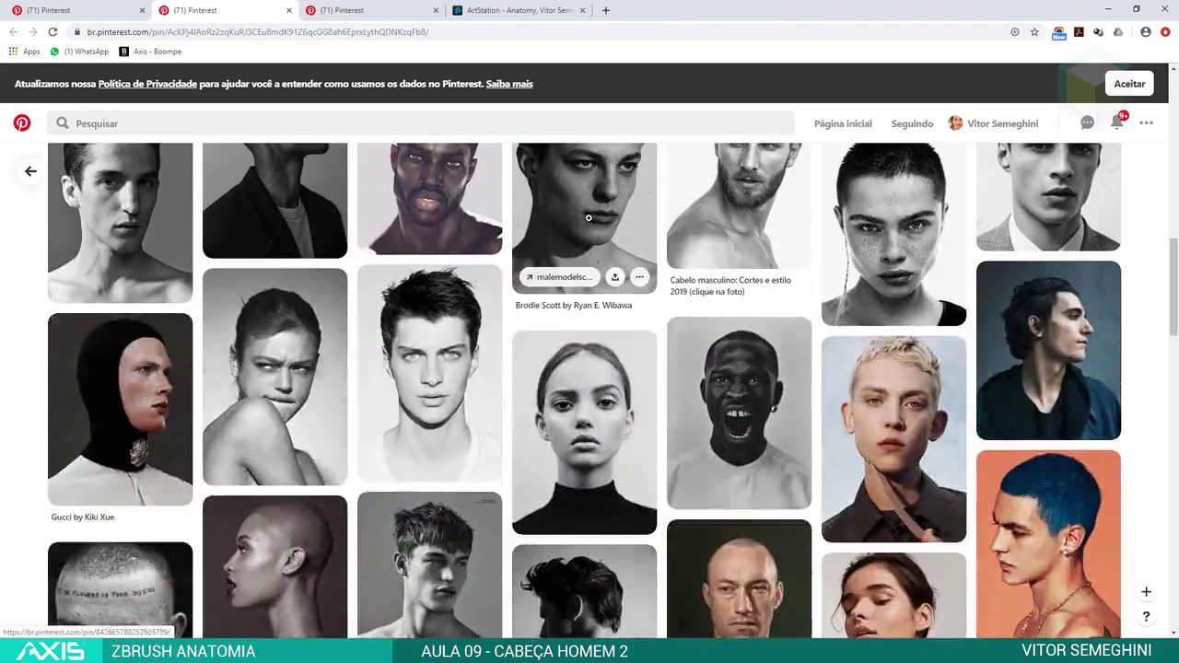
{"action": "scroll", "coordinate": [589, 217], "scroll_direction": "up", "scroll_amount": 3}
{"action": "left_click", "coordinate": [62, 8]}
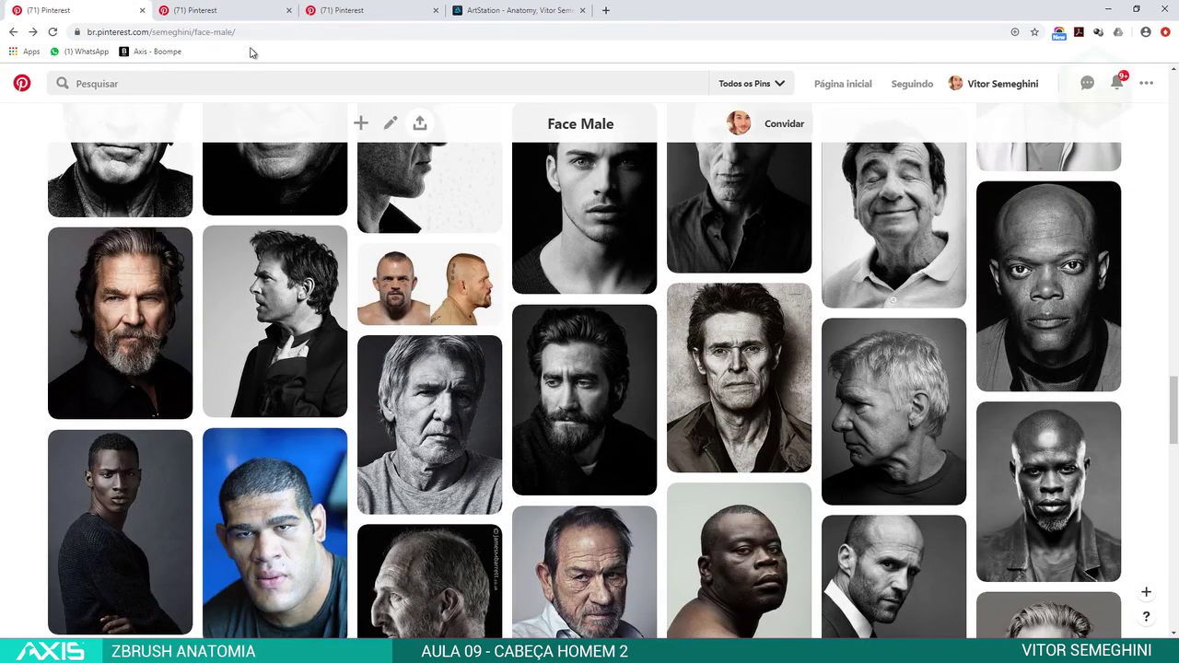
{"action": "key", "text": "ctrl+Tab"}
{"action": "key", "text": "ctrl+Tab"}
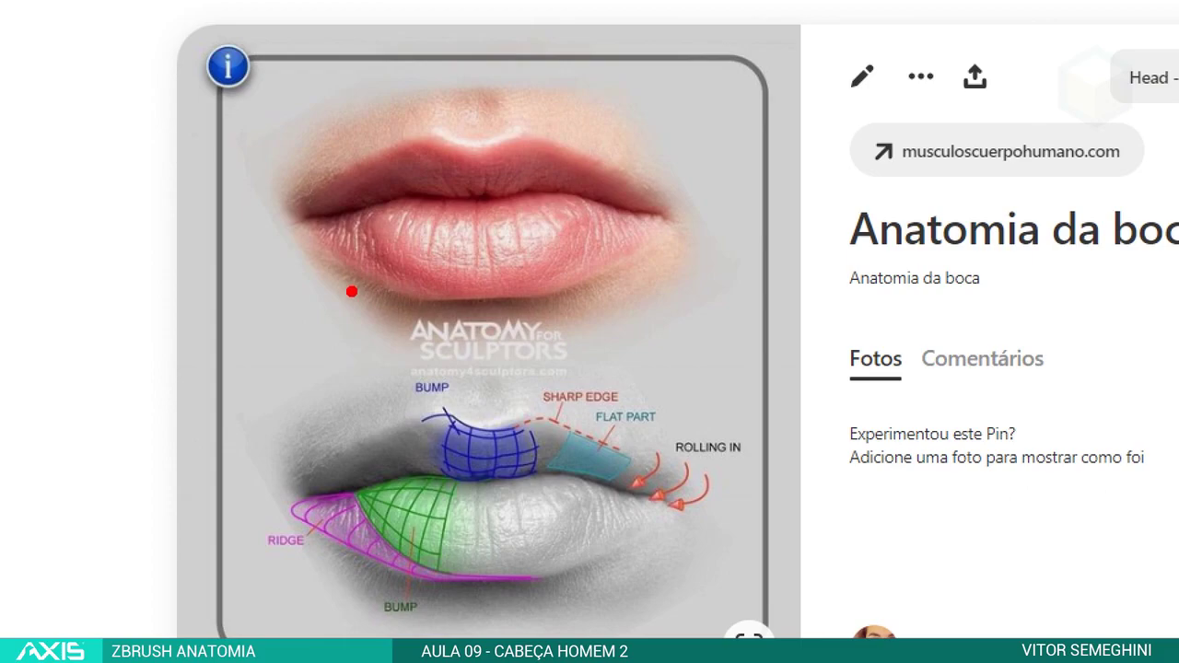
Sketch trial blue lines over the lower lip, then clear them.
{"action": "left_click_drag", "start_coordinate": [356, 229], "coordinate": [438, 293]}
{"action": "left_click_drag", "start_coordinate": [342, 219], "coordinate": [409, 274]}
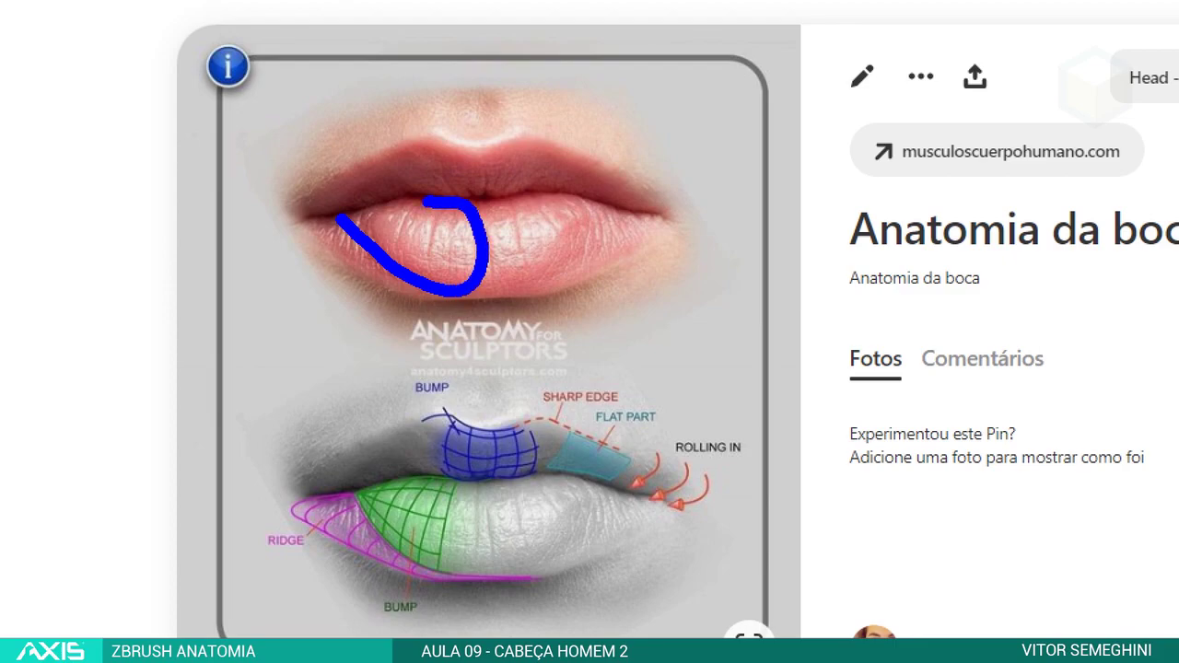
{"action": "mouse_move", "coordinate": [511, 199]}
{"action": "left_mouse_down"}
{"action": "mouse_move", "coordinate": [531, 291]}
{"action": "mouse_move", "coordinate": [607, 212]}
{"action": "mouse_move", "coordinate": [502, 189]}
{"action": "left_mouse_up"}
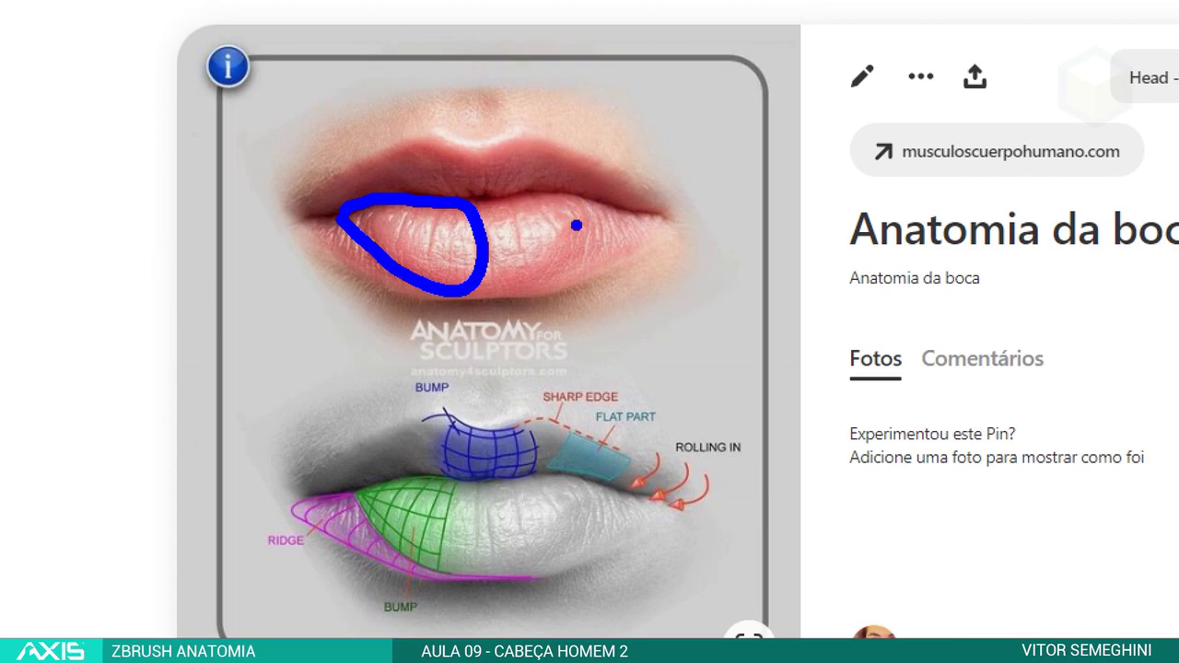
{"action": "left_click_drag", "start_coordinate": [575, 291], "coordinate": [659, 240]}
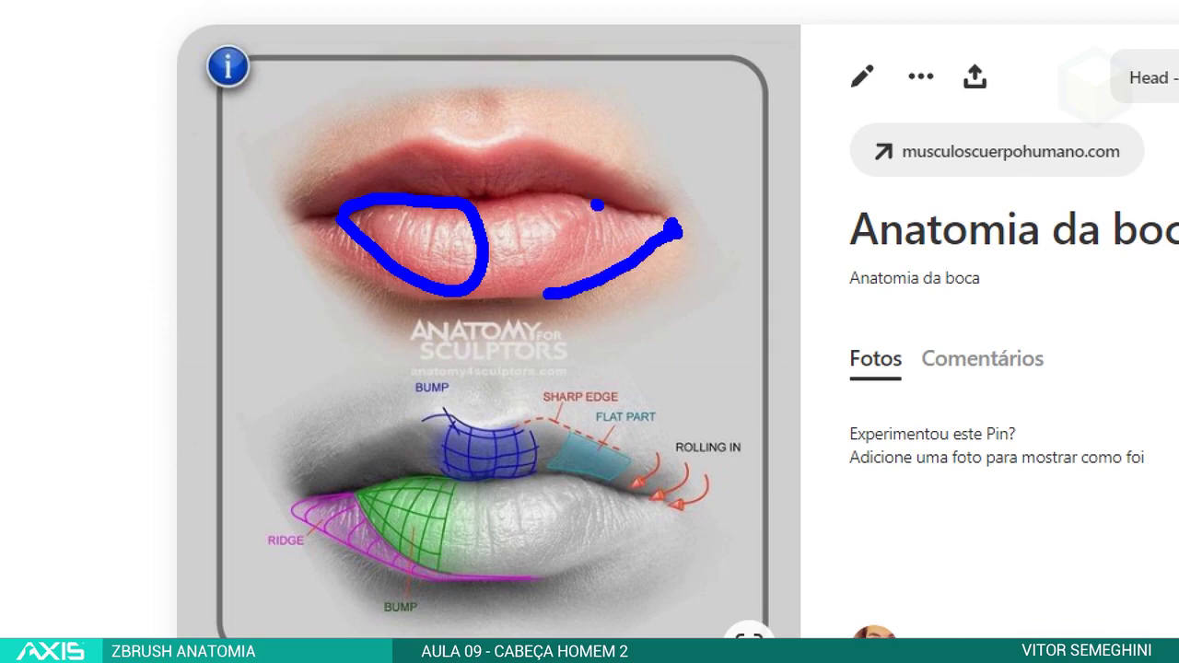
{"action": "left_click_drag", "start_coordinate": [595, 204], "coordinate": [551, 262]}
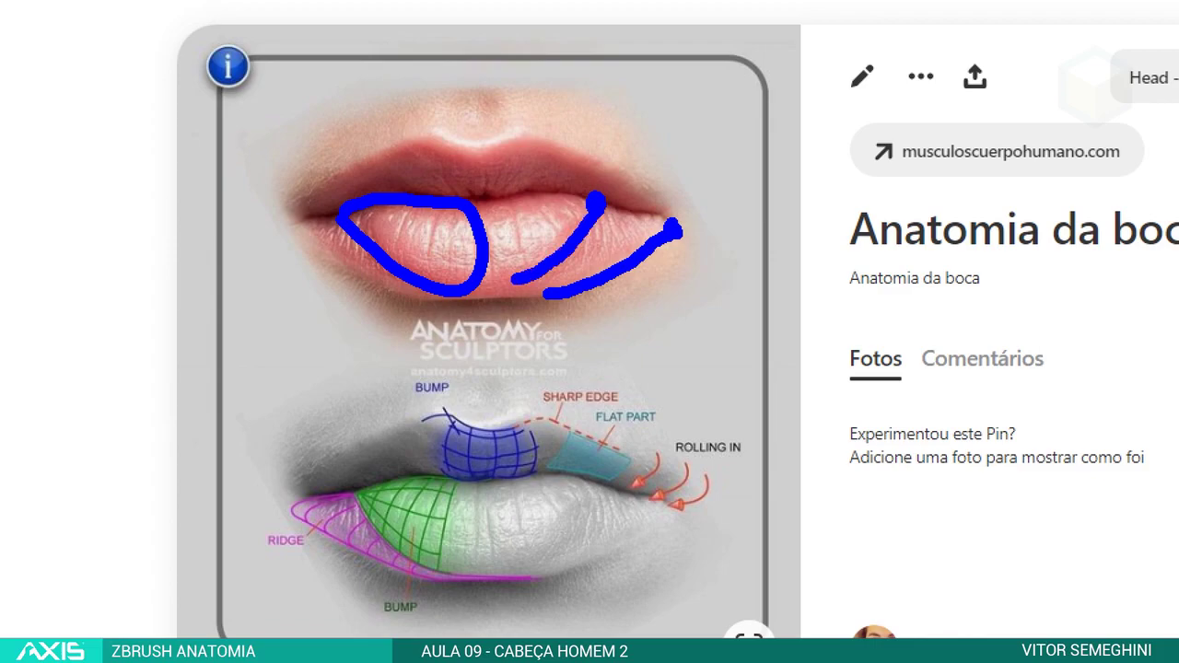
{"action": "left_click_drag", "start_coordinate": [674, 229], "coordinate": [594, 195]}
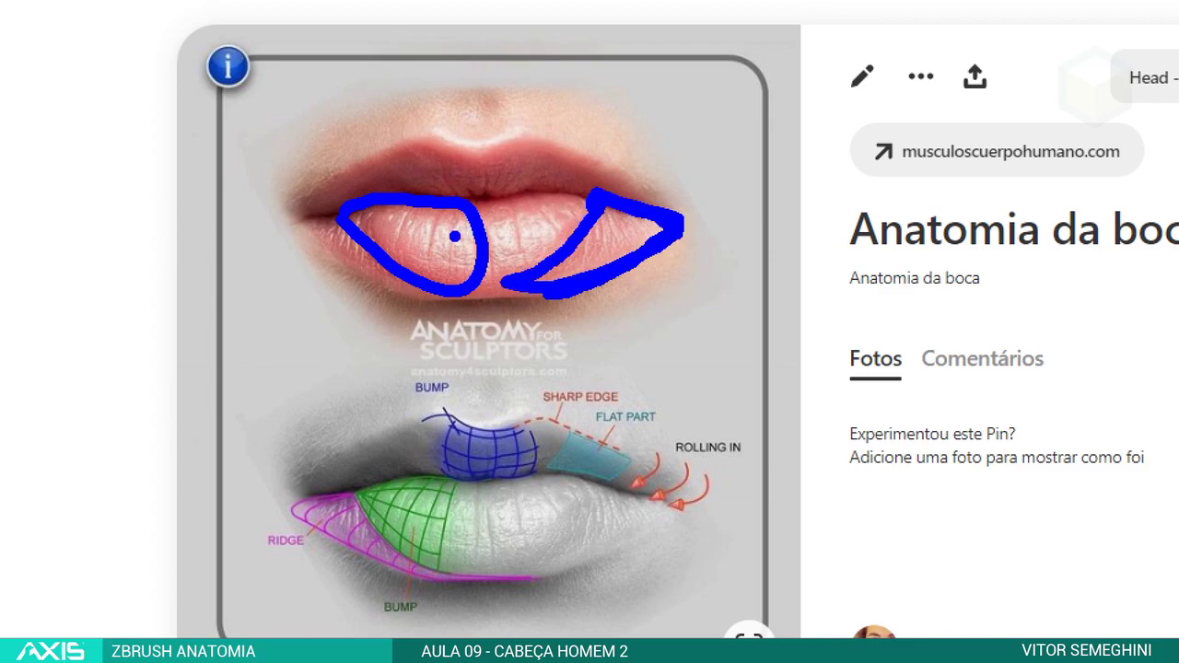
{"action": "key", "text": "ctrl+z"}
{"action": "key", "text": "ctrl+z"}
{"action": "key", "text": "ctrl+z"}
{"action": "key", "text": "ctrl+z"}
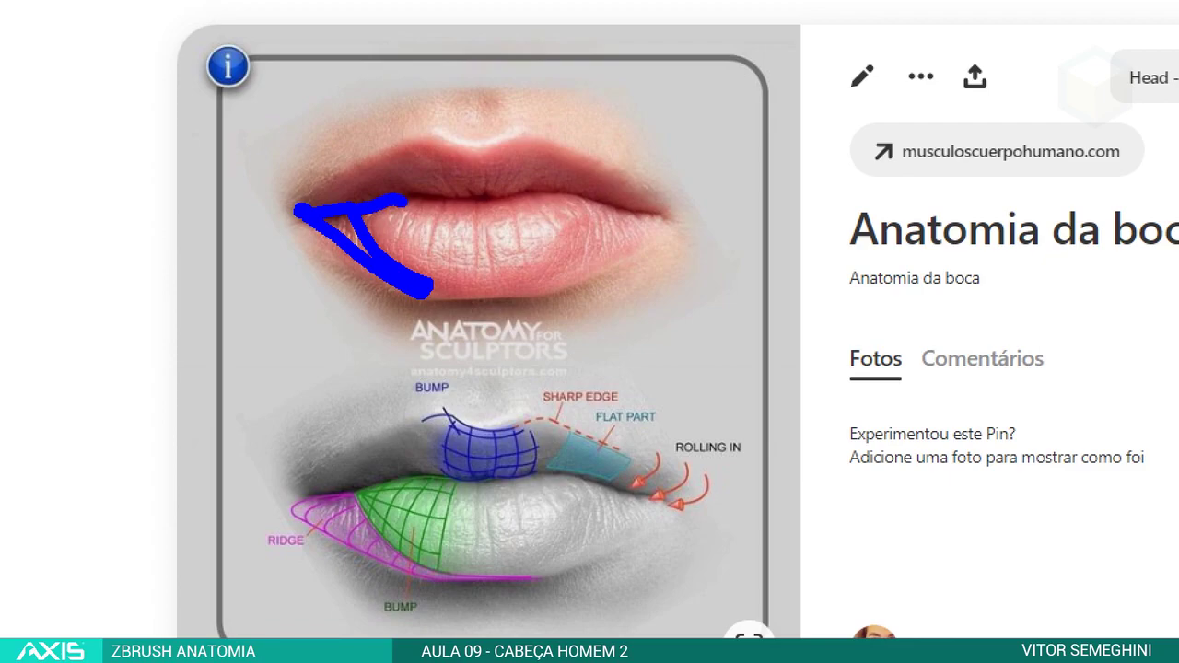
{"action": "left_click_drag", "start_coordinate": [463, 208], "coordinate": [458, 285]}
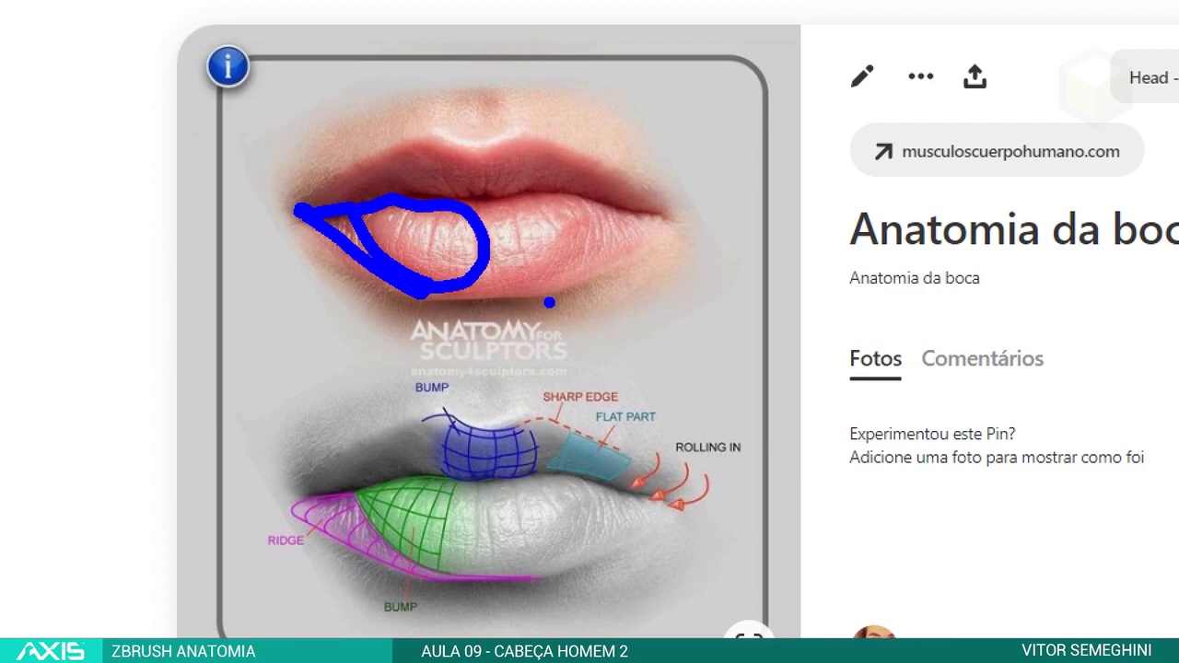
{"action": "key", "text": "ctrl+z"}
{"action": "key", "text": "ctrl+z"}
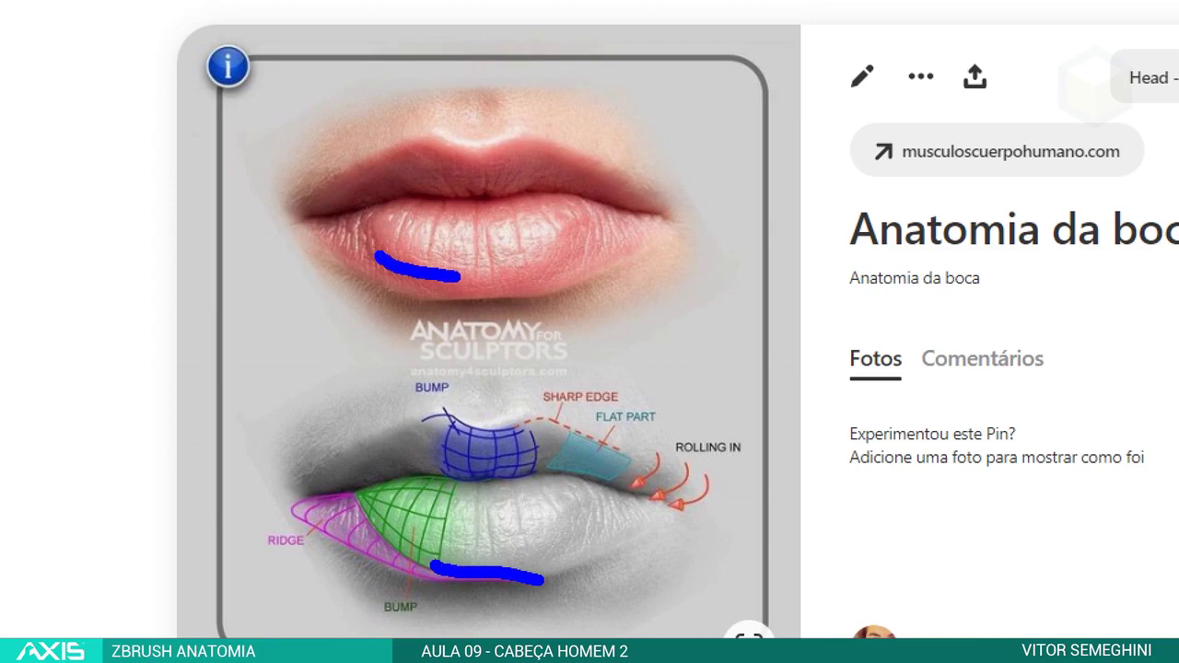
Redraw blue lines tracing the lower lip's left and right sides up to the corners.
{"action": "left_click_drag", "start_coordinate": [548, 276], "coordinate": [615, 238]}
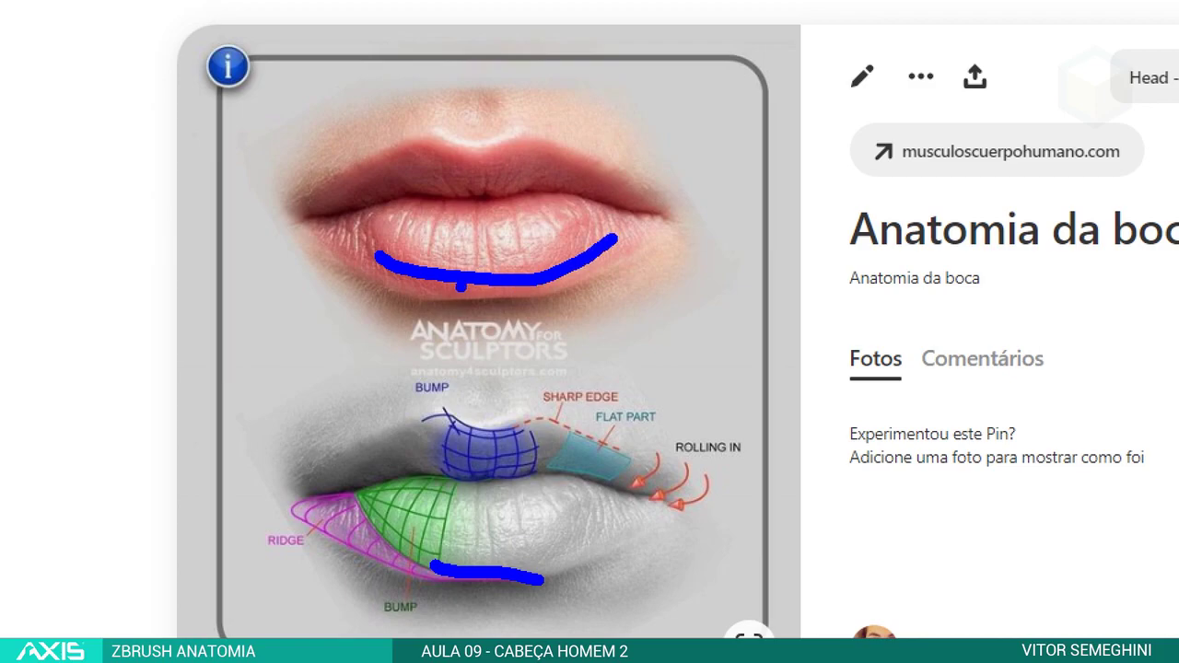
{"action": "left_click_drag", "start_coordinate": [333, 227], "coordinate": [398, 286]}
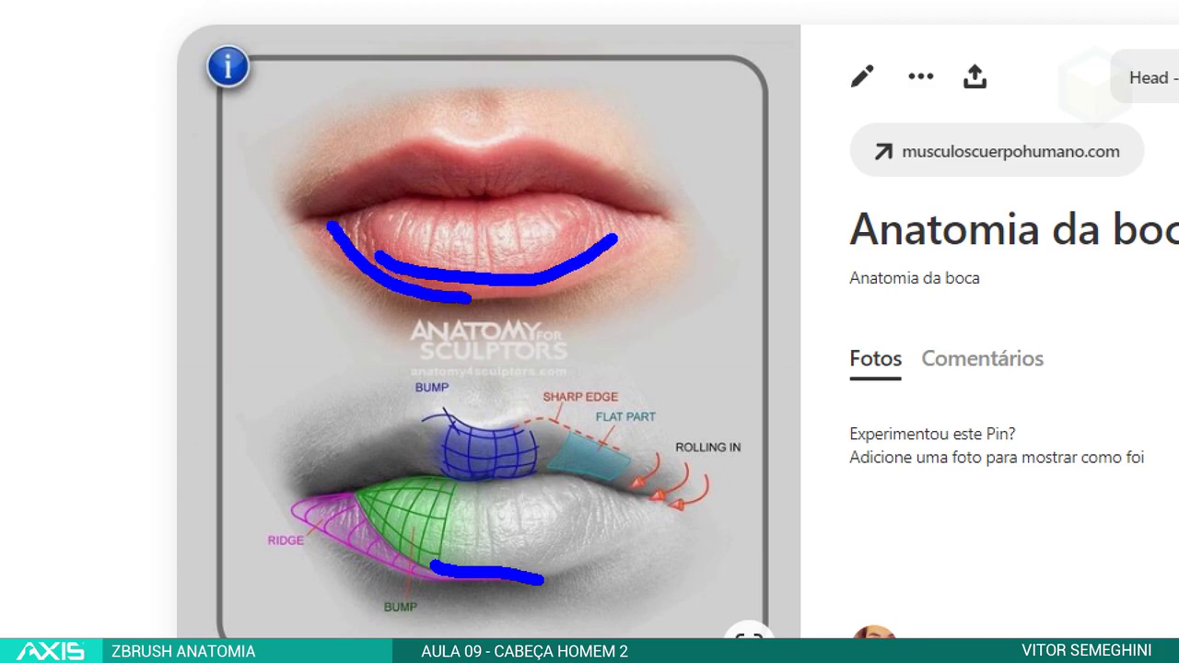
{"action": "left_click_drag", "start_coordinate": [468, 298], "coordinate": [645, 244]}
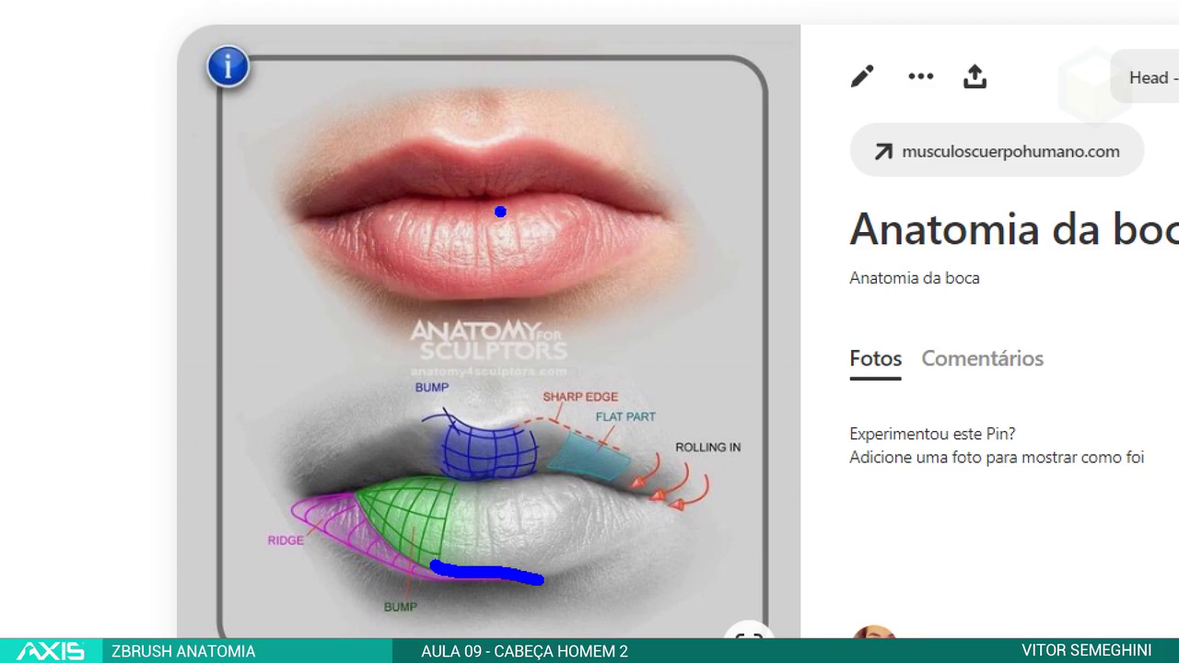
{"action": "left_click_drag", "start_coordinate": [363, 216], "coordinate": [380, 247]}
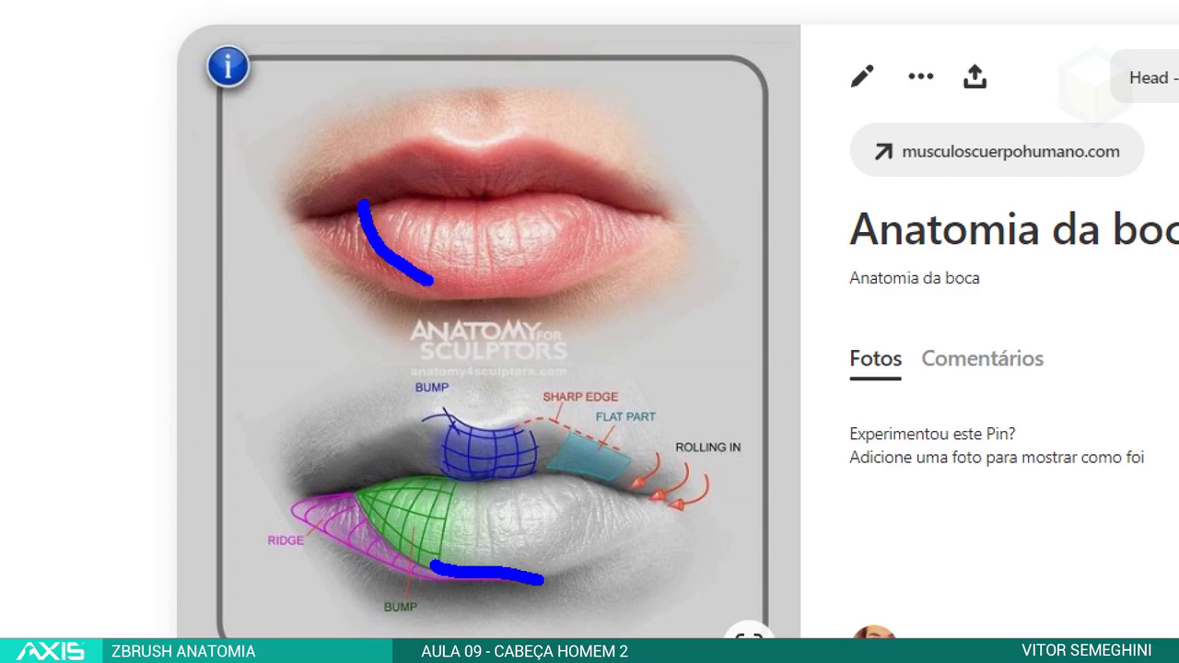
{"action": "left_click_drag", "start_coordinate": [419, 293], "coordinate": [313, 219]}
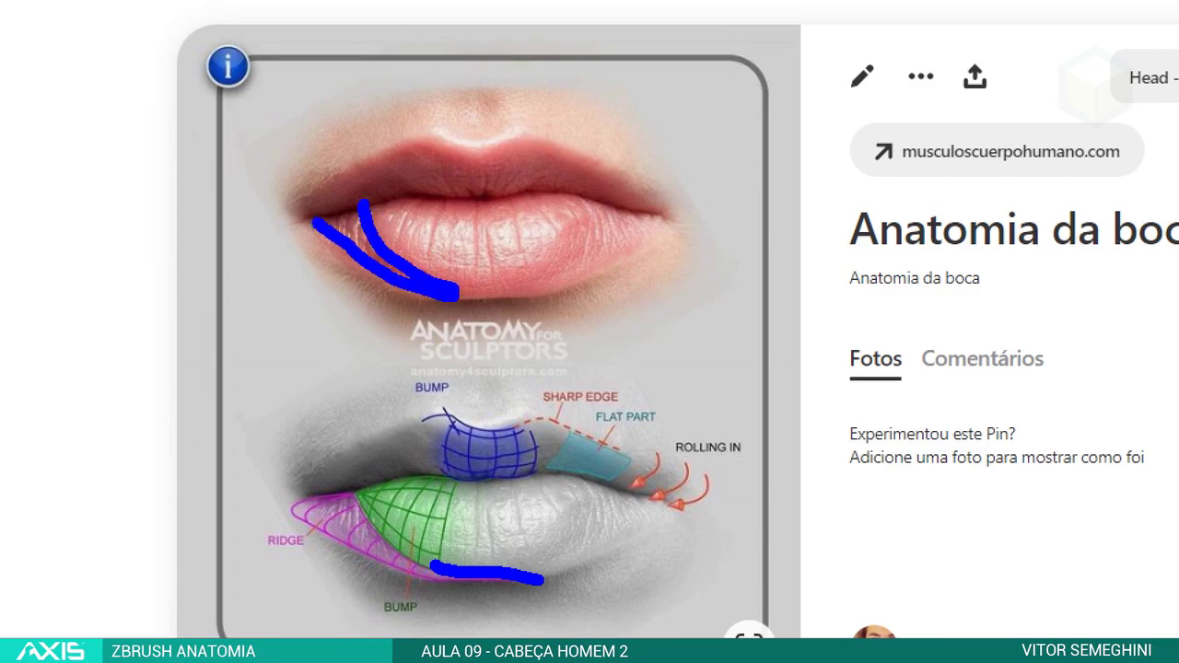
{"action": "left_click_drag", "start_coordinate": [551, 282], "coordinate": [642, 243]}
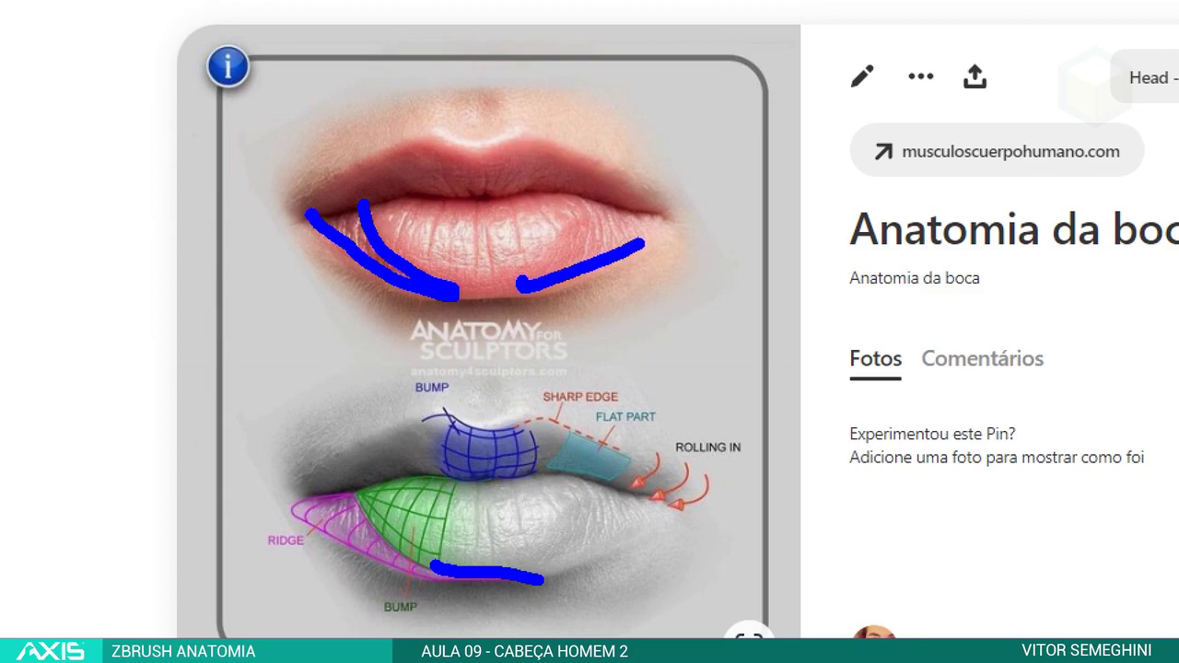
{"action": "left_click_drag", "start_coordinate": [624, 204], "coordinate": [510, 274]}
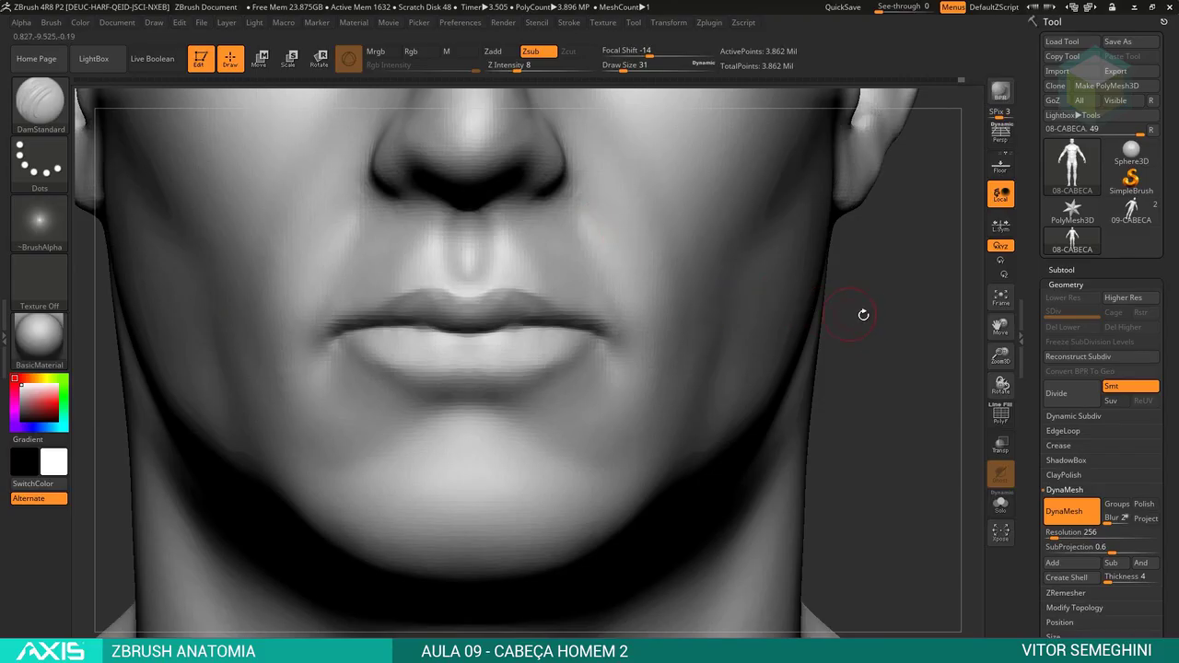
Smooth the lower-lip corners and check the lips from an angle.
{"action": "scroll", "coordinate": [580, 323], "scroll_direction": "up", "scroll_amount": 3}
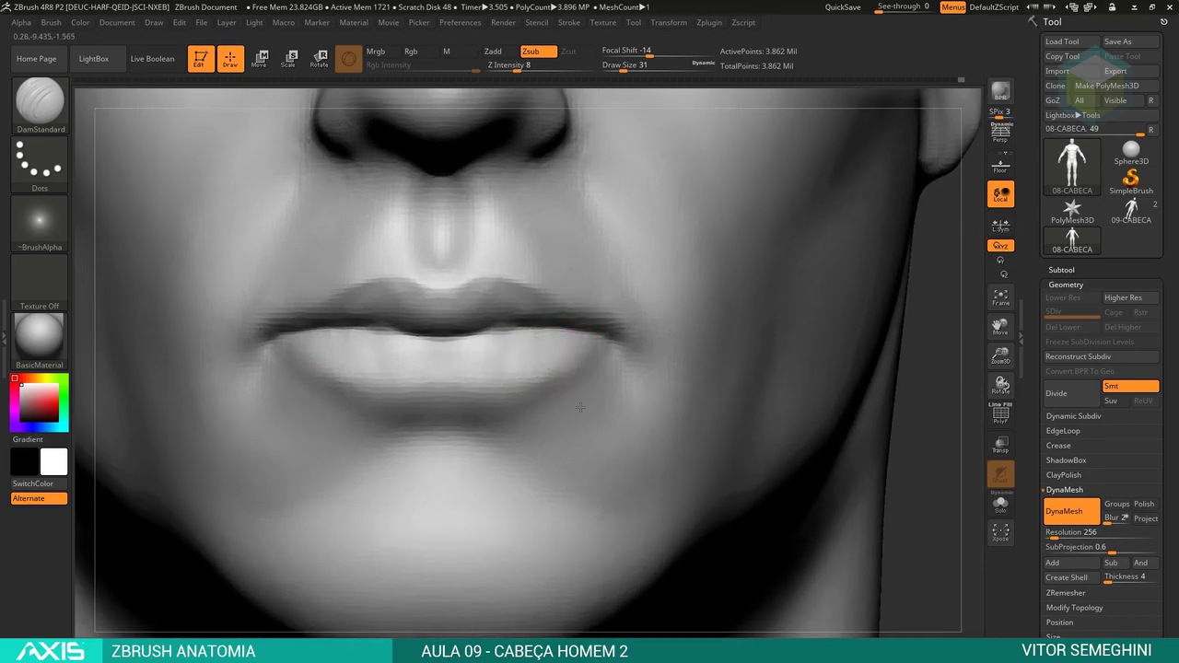
{"action": "left_click_drag", "start_coordinate": [584, 390], "coordinate": [587, 362], "text": "shift"}
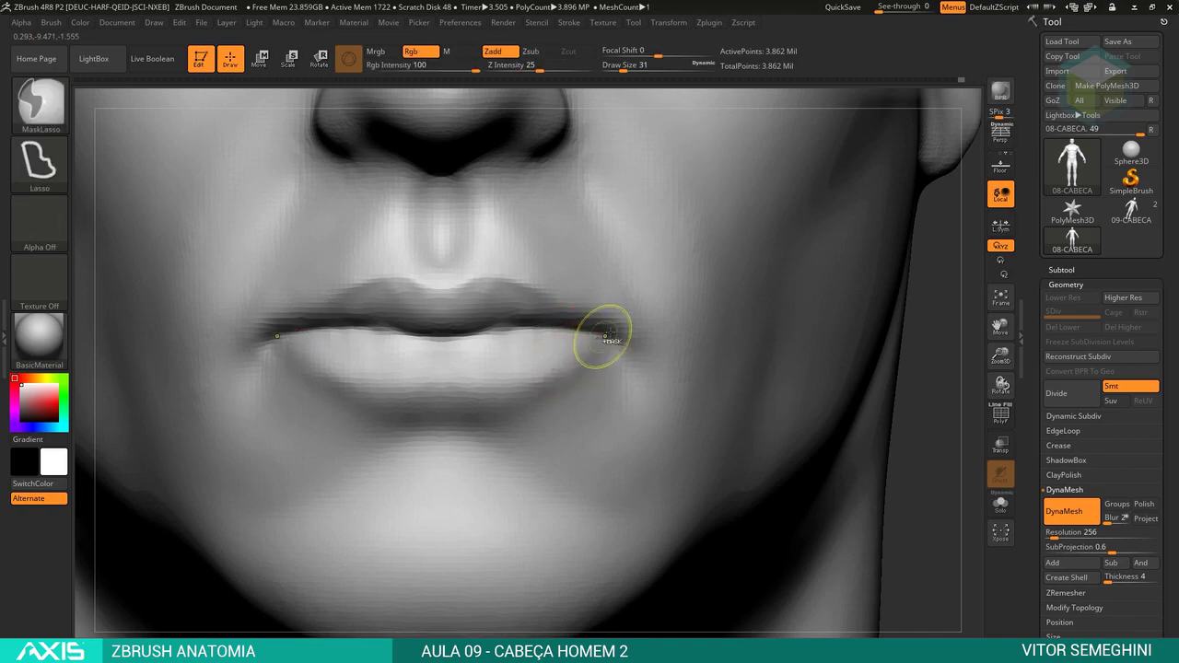
{"action": "left_click_drag", "start_coordinate": [602, 337], "coordinate": [587, 351], "text": "shift"}
{"action": "left_click_drag", "start_coordinate": [900, 344], "coordinate": [702, 324]}
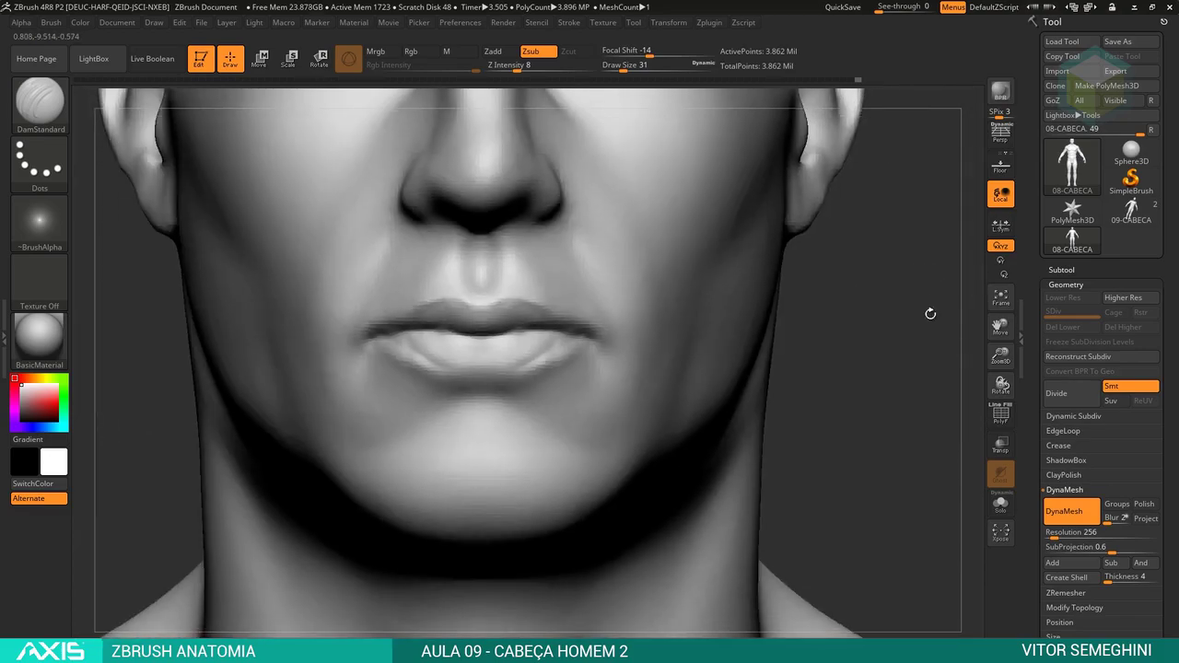
{"action": "key", "text": "ctrl"}
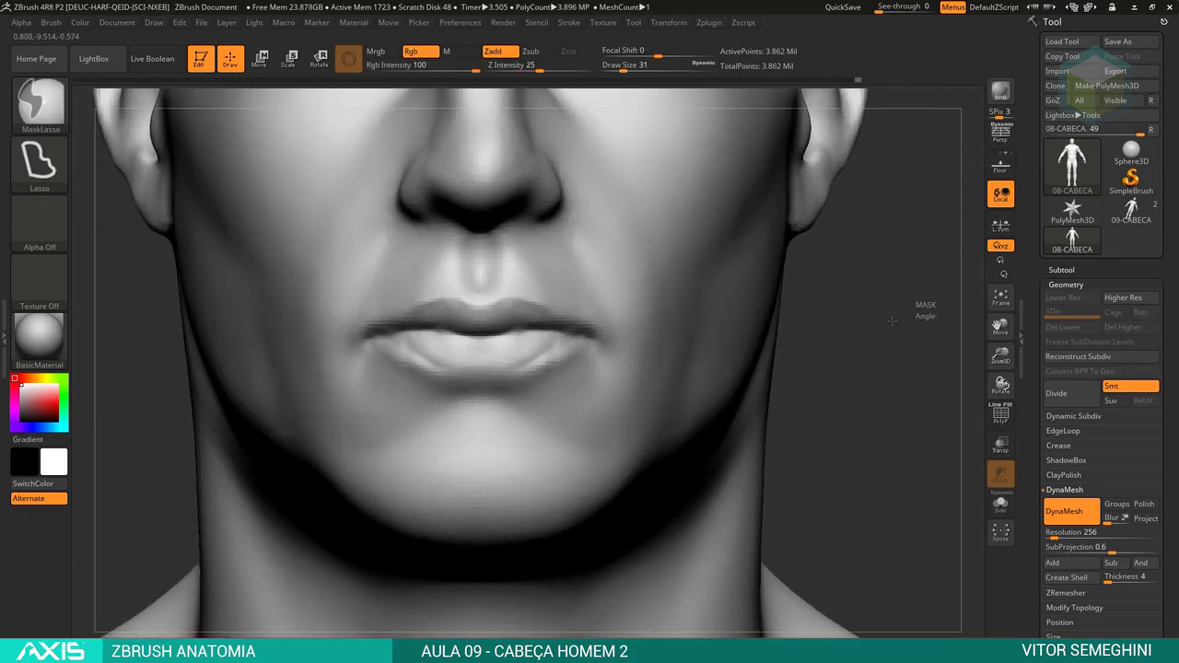
{"action": "key", "text": "0"}
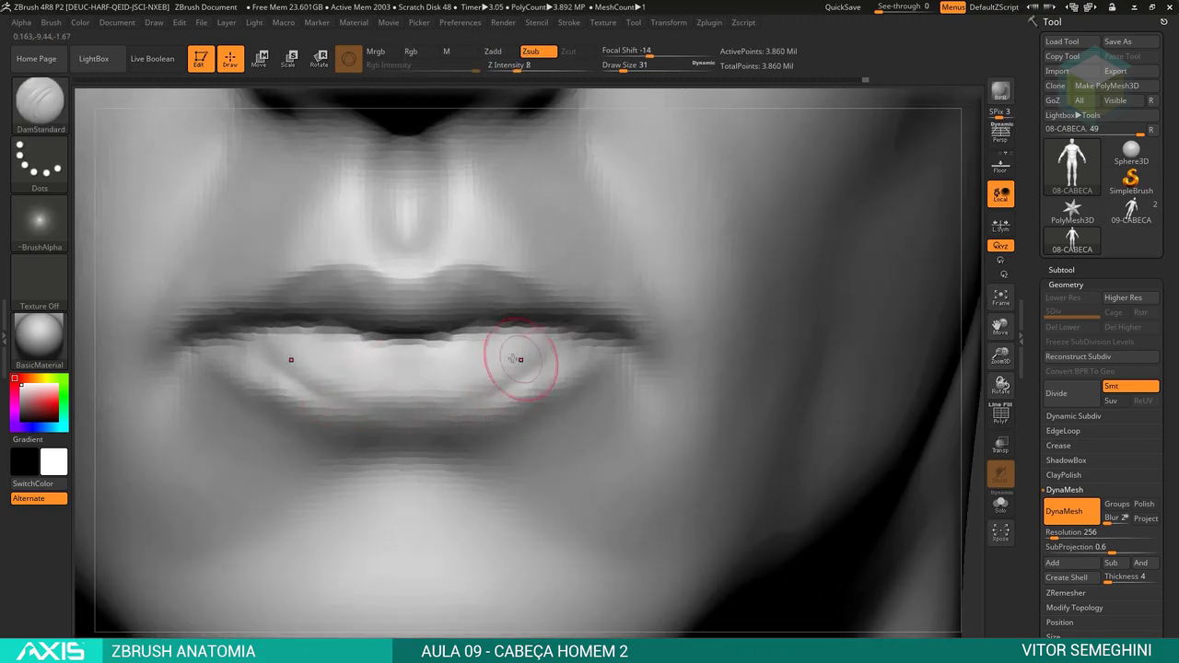
Build up the lower lip with a smaller ClayBuildup, smooth it, and set Move to size 59.
{"action": "mouse_move", "coordinate": [485, 357]}
{"action": "left_mouse_down"}
{"action": "mouse_move", "coordinate": [456, 377]}
{"action": "mouse_move", "coordinate": [523, 361]}
{"action": "mouse_move", "coordinate": [526, 373]}
{"action": "left_mouse_up"}
{"action": "key", "text": "bracketleft"}
{"action": "key", "text": "bracketleft"}
{"action": "key", "text": "bracketleft"}
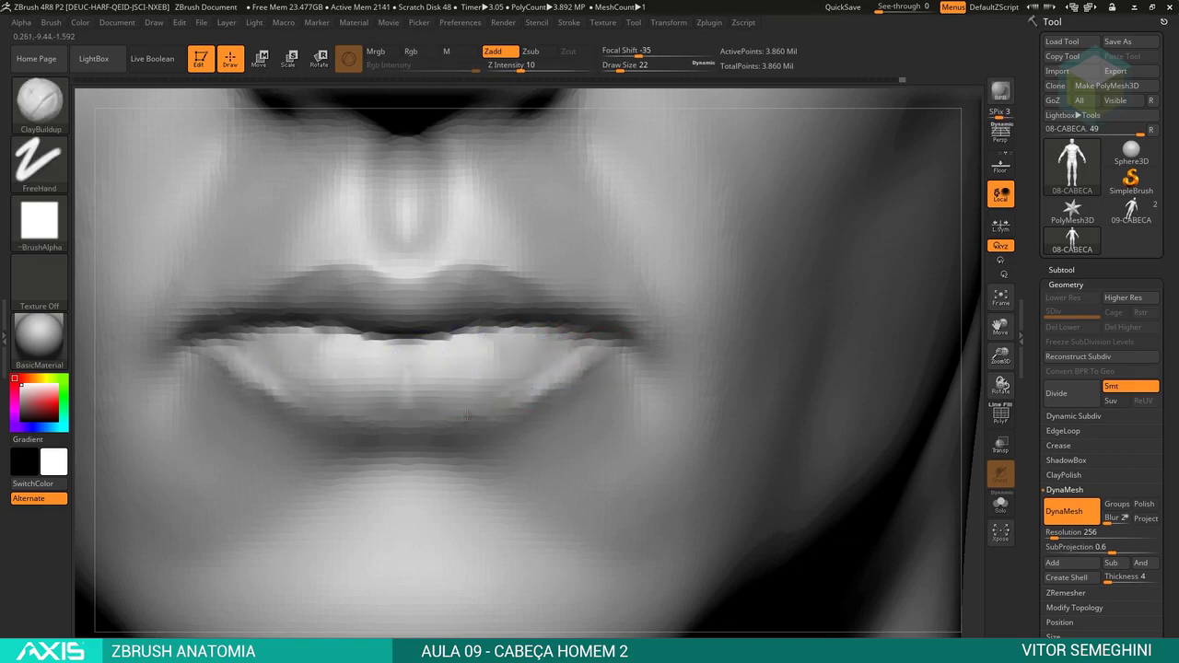
{"action": "key", "text": "space"}
{"action": "key", "text": "shift"}
{"action": "key", "text": "space"}
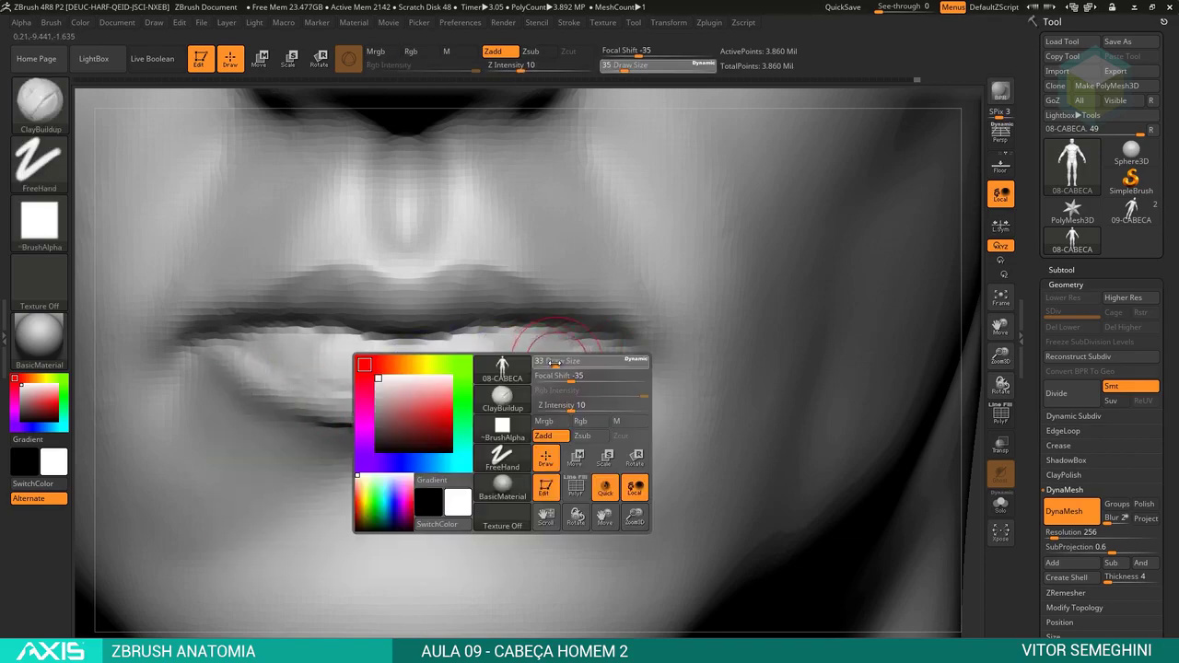
{"action": "right_click_drag", "start_coordinate": [953, 332], "coordinate": [448, 421]}
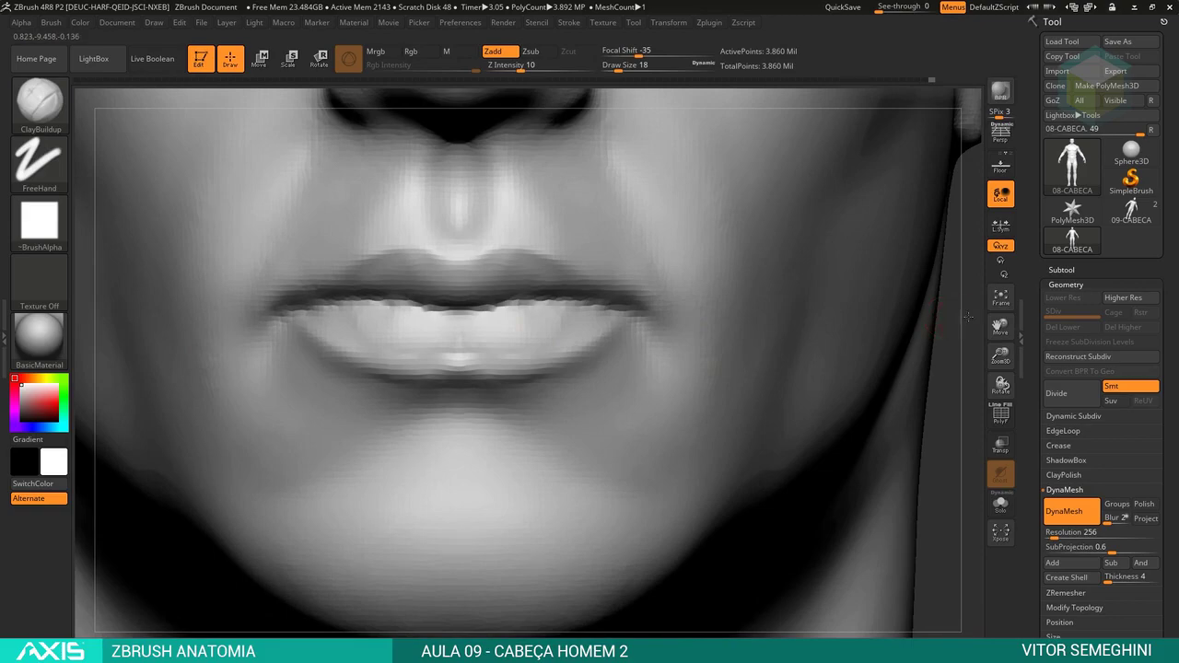
{"action": "right_click_drag", "start_coordinate": [949, 320], "coordinate": [907, 291], "text": "alt"}
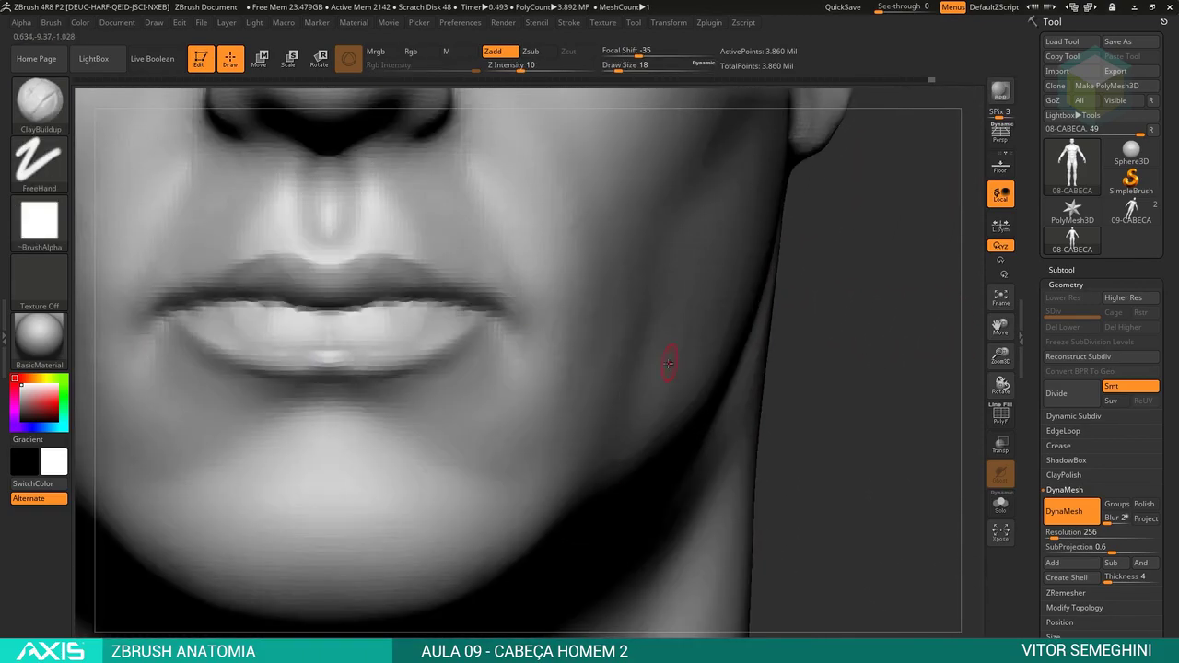
{"action": "key", "text": "space"}
{"action": "left_click_drag", "start_coordinate": [627, 346], "coordinate": [631, 346]}
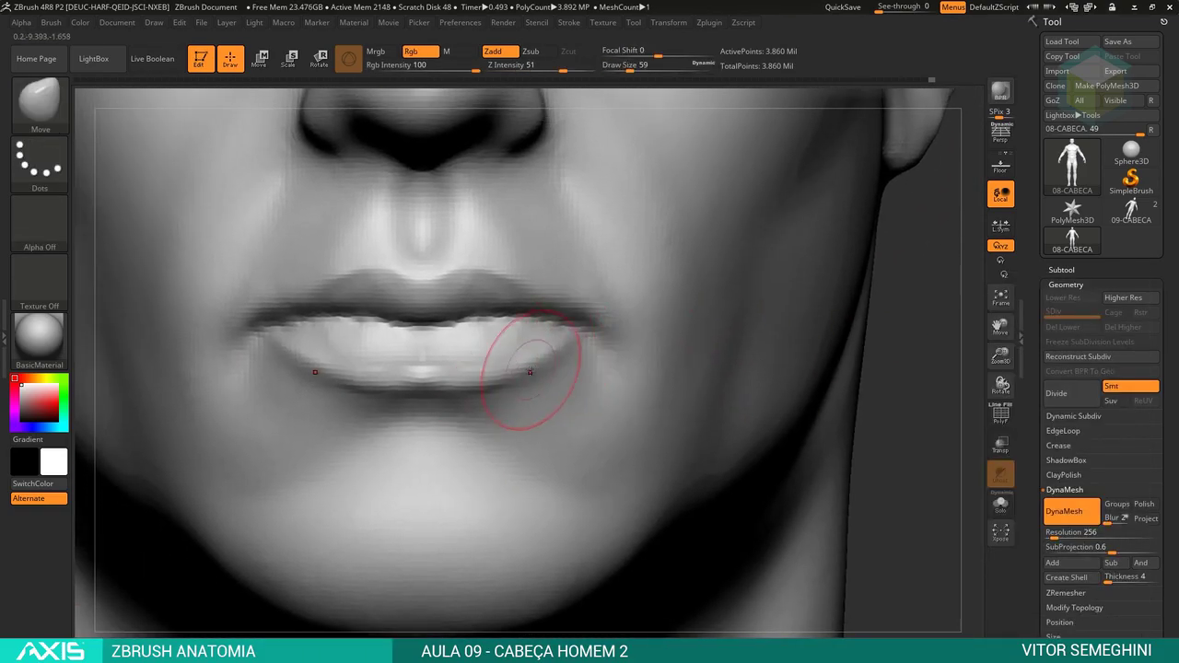
Reshape the lip profile with the Move brush while checking side and front views.
{"action": "left_click_drag", "start_coordinate": [919, 291], "coordinate": [561, 316]}
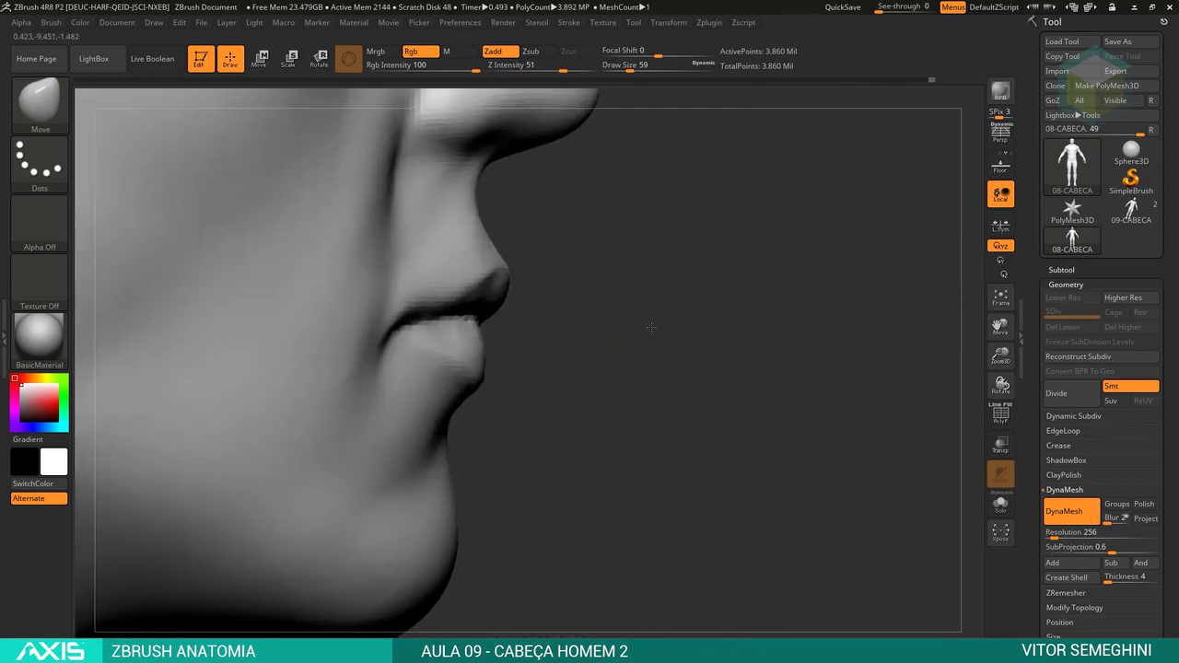
{"action": "left_click_drag", "start_coordinate": [503, 268], "coordinate": [933, 289]}
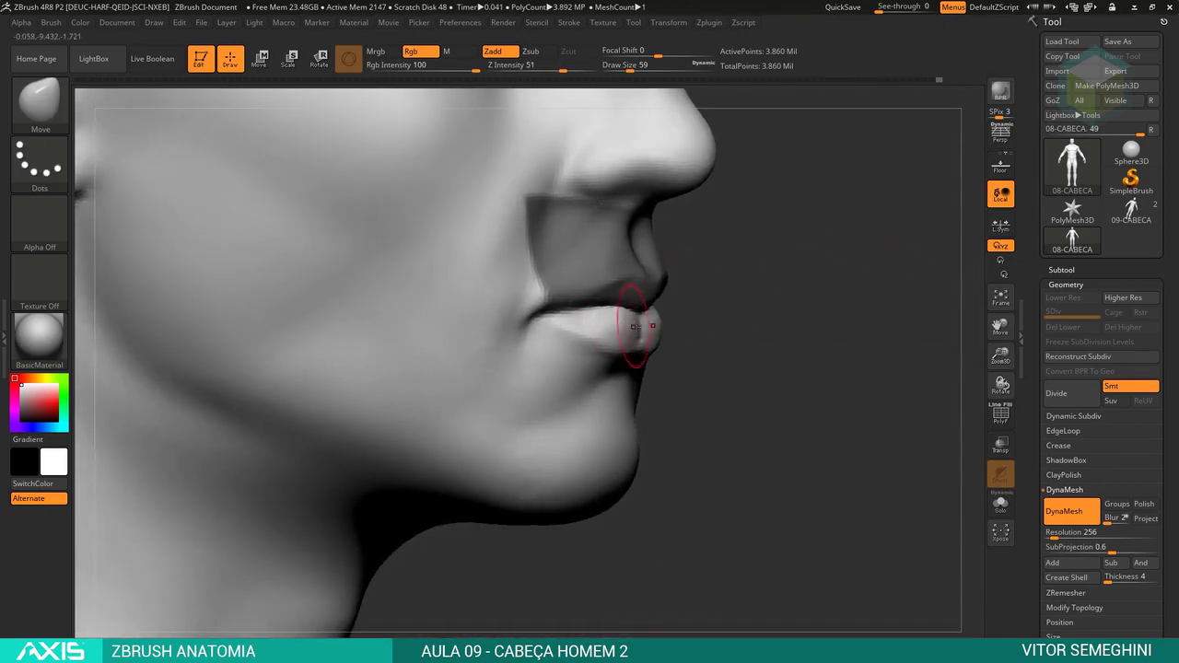
{"action": "mouse_move", "coordinate": [645, 326]}
{"action": "left_mouse_down"}
{"action": "mouse_move", "coordinate": [967, 266]}
{"action": "mouse_move", "coordinate": [715, 329]}
{"action": "left_mouse_up"}
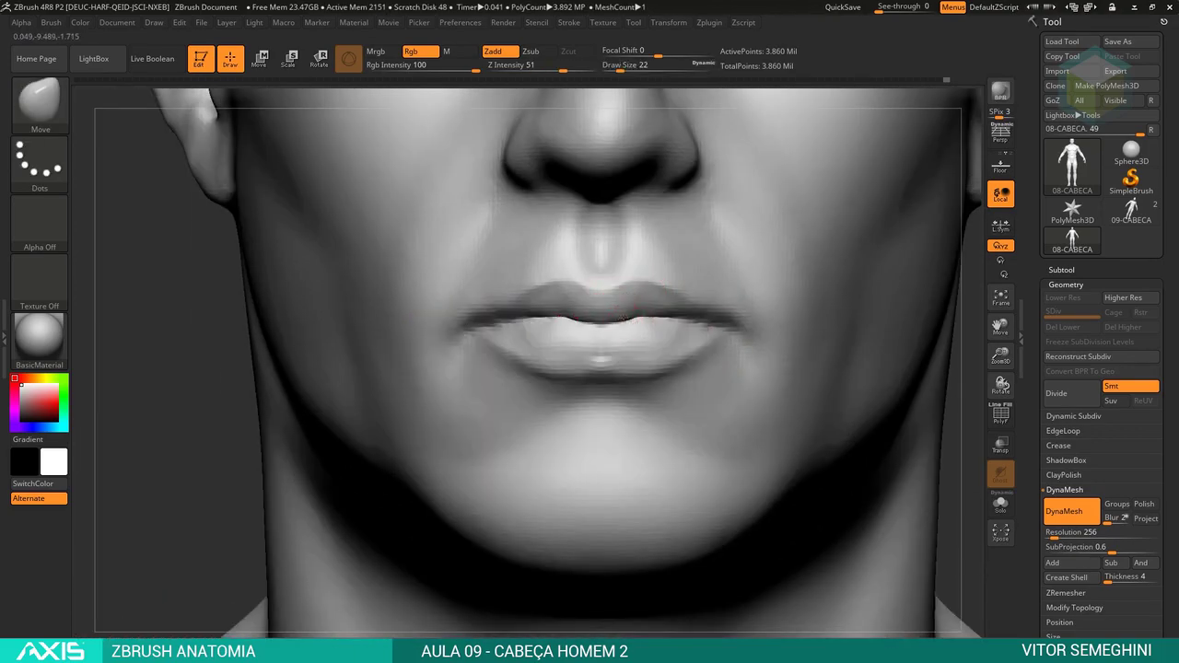
{"action": "left_click_drag", "start_coordinate": [961, 343], "coordinate": [662, 298]}
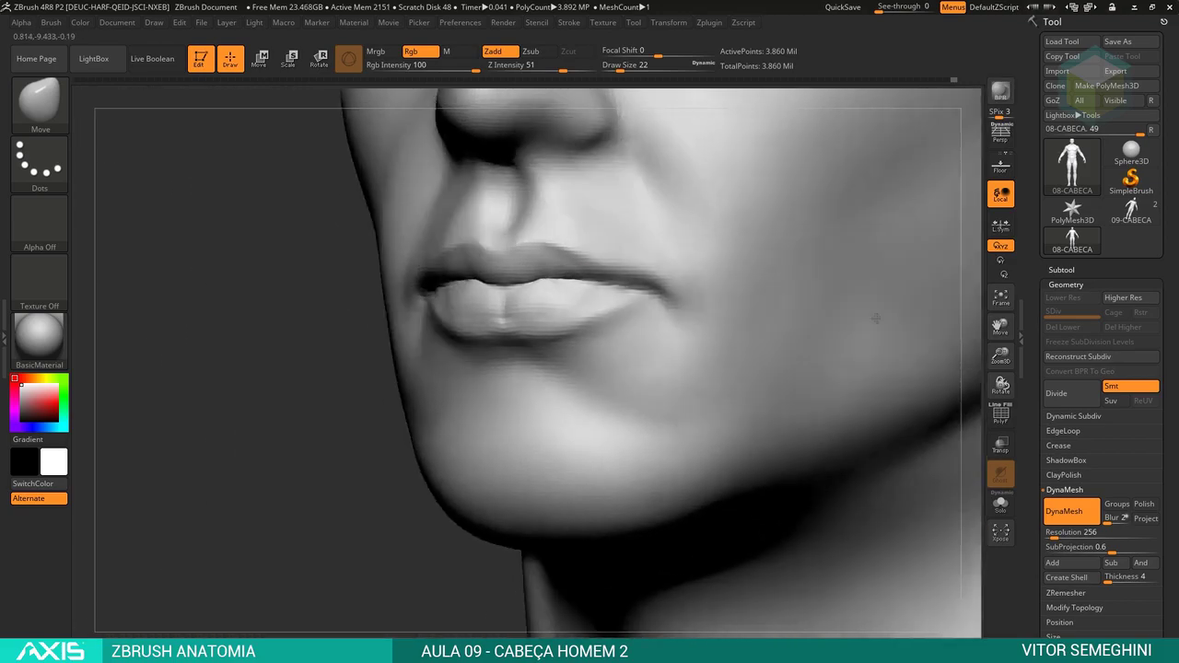
{"action": "left_click_drag", "start_coordinate": [540, 316], "coordinate": [571, 350], "text": "alt"}
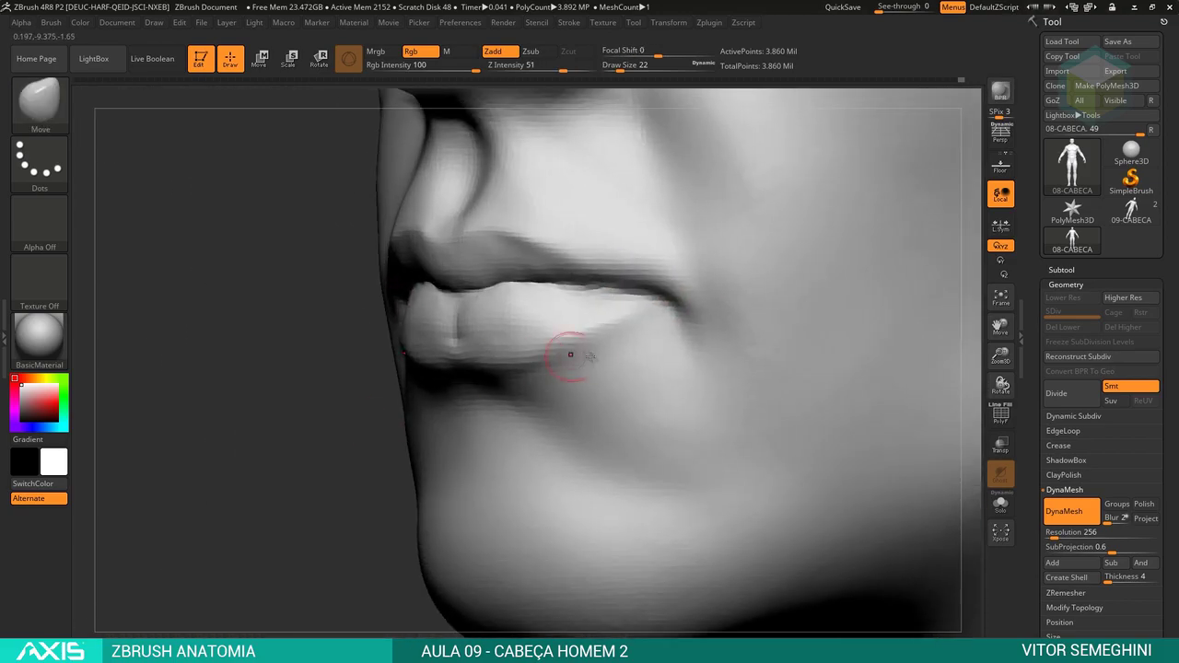
Carve the upper-lip crease with DamStandard Zsub at size 25, intensity 8.
{"action": "key", "text": "b"}
{"action": "key", "text": "d"}
{"action": "key", "text": "s"}
{"action": "key", "text": "space"}
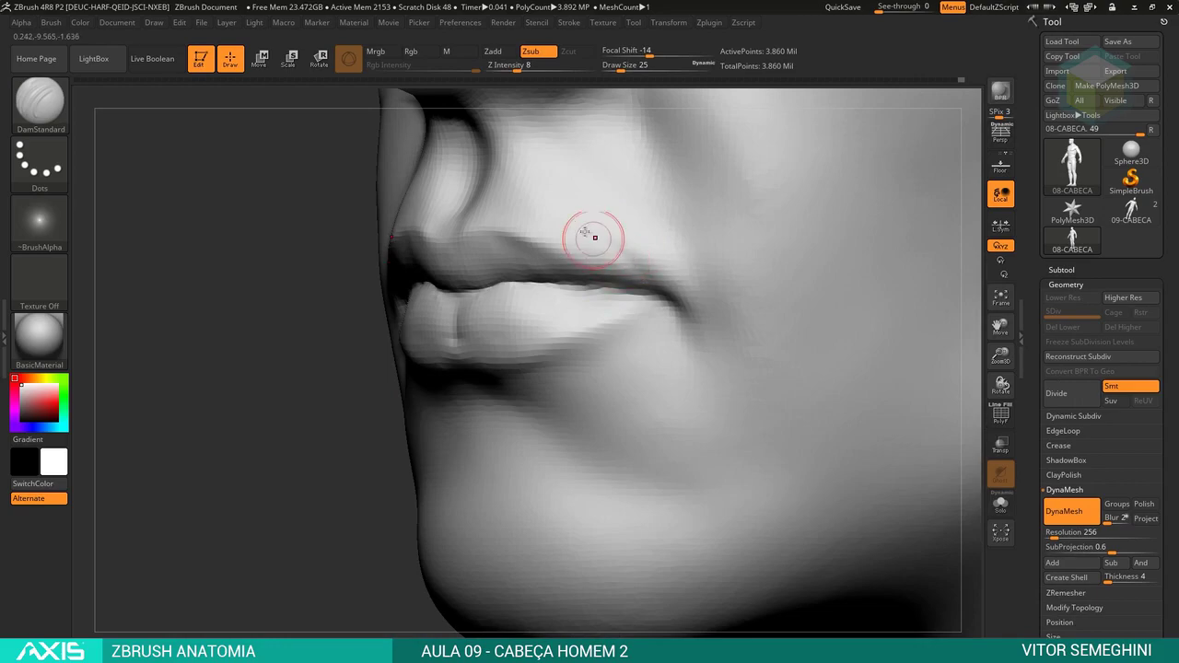
{"action": "mouse_move", "coordinate": [488, 274]}
{"action": "left_mouse_down"}
{"action": "mouse_move", "coordinate": [615, 287]}
{"action": "mouse_move", "coordinate": [610, 240]}
{"action": "left_mouse_up"}
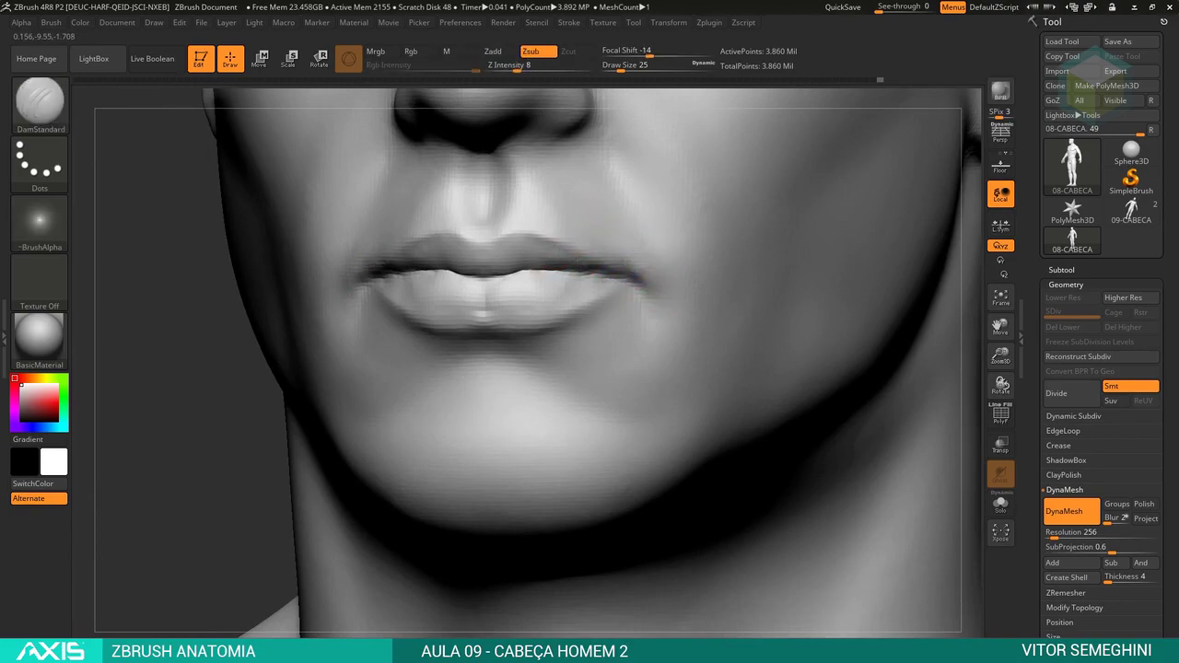
{"action": "left_click_drag", "start_coordinate": [672, 174], "coordinate": [913, 264]}
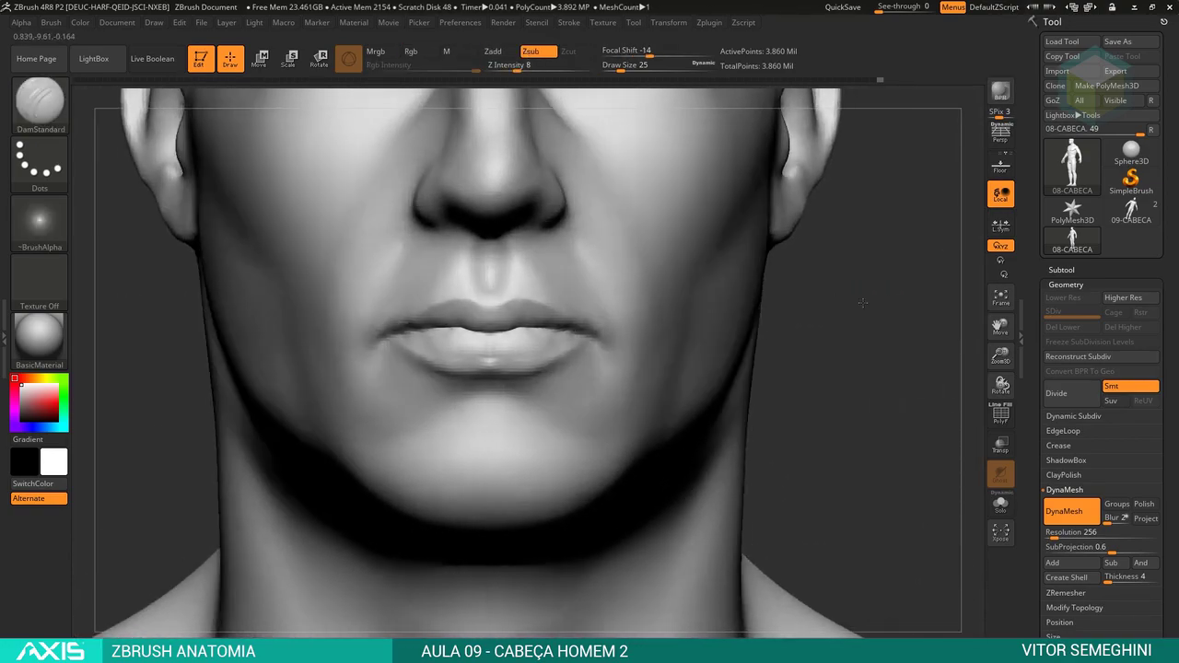
Frame the lips and chin and switch to ClayBuildup from a side view.
{"action": "right_click_drag", "start_coordinate": [830, 309], "coordinate": [552, 97], "text": "ctrl"}
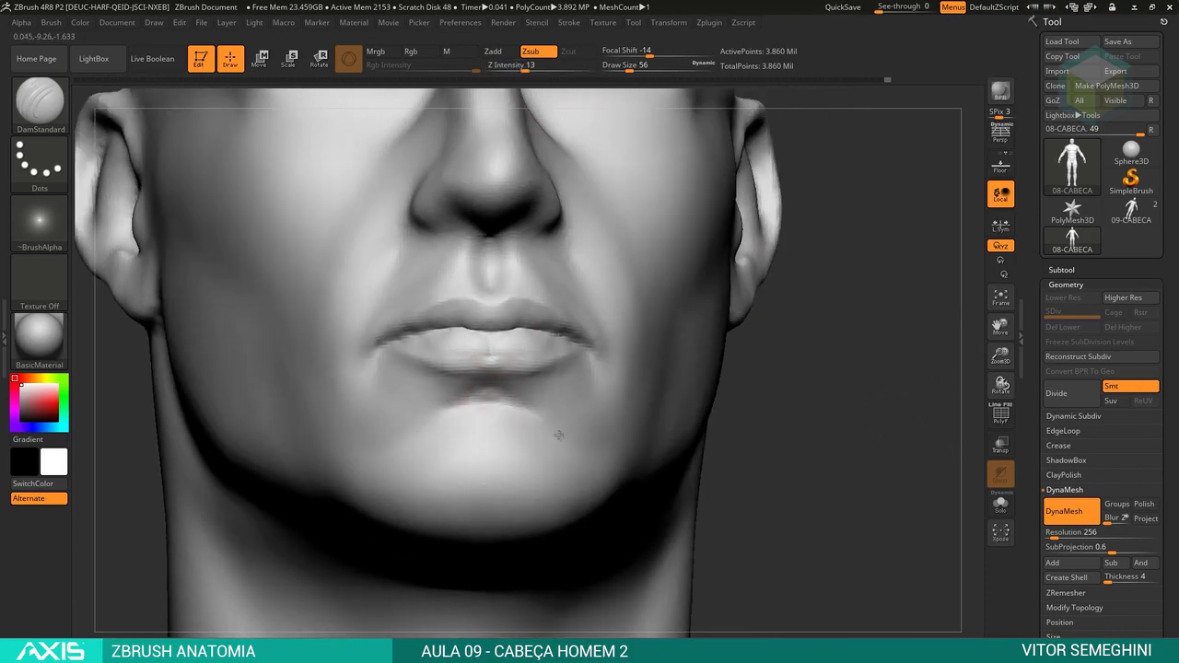
{"action": "mouse_move", "coordinate": [558, 435]}
{"action": "right_mouse_down", "text": "ctrl"}
{"action": "mouse_move", "coordinate": [526, 389]}
{"action": "mouse_move", "coordinate": [719, 424]}
{"action": "right_mouse_up", "text": "ctrl"}
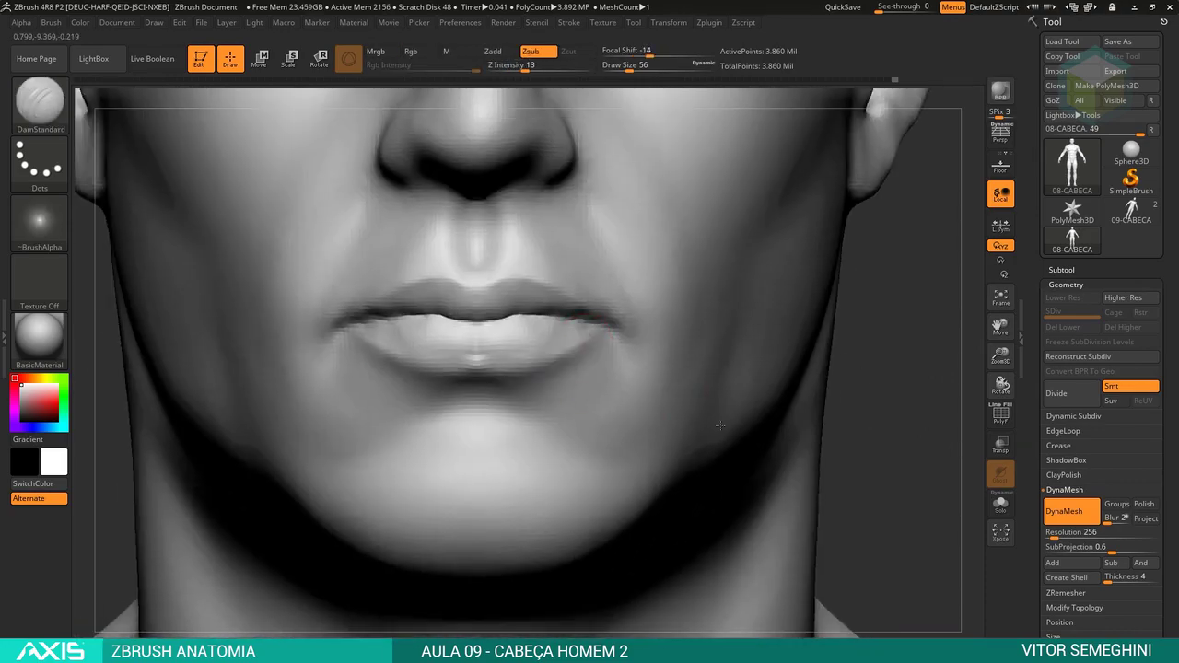
{"action": "key", "text": "b"}
{"action": "key", "text": "c"}
{"action": "key", "text": "b"}
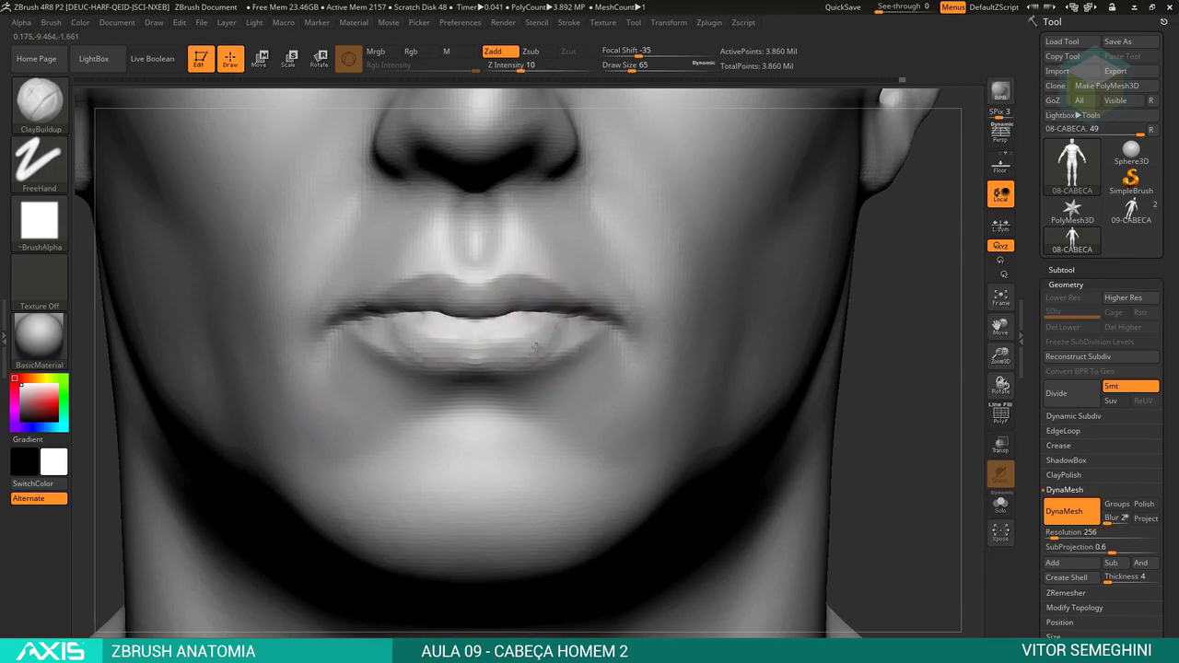
{"action": "mouse_move", "coordinate": [526, 350]}
{"action": "left_mouse_down", "text": "shift"}
{"action": "mouse_move", "coordinate": [850, 285]}
{"action": "mouse_move", "coordinate": [790, 393]}
{"action": "mouse_move", "coordinate": [824, 319]}
{"action": "mouse_move", "coordinate": [472, 285]}
{"action": "left_mouse_up", "text": "shift"}
{"action": "key", "text": "space"}
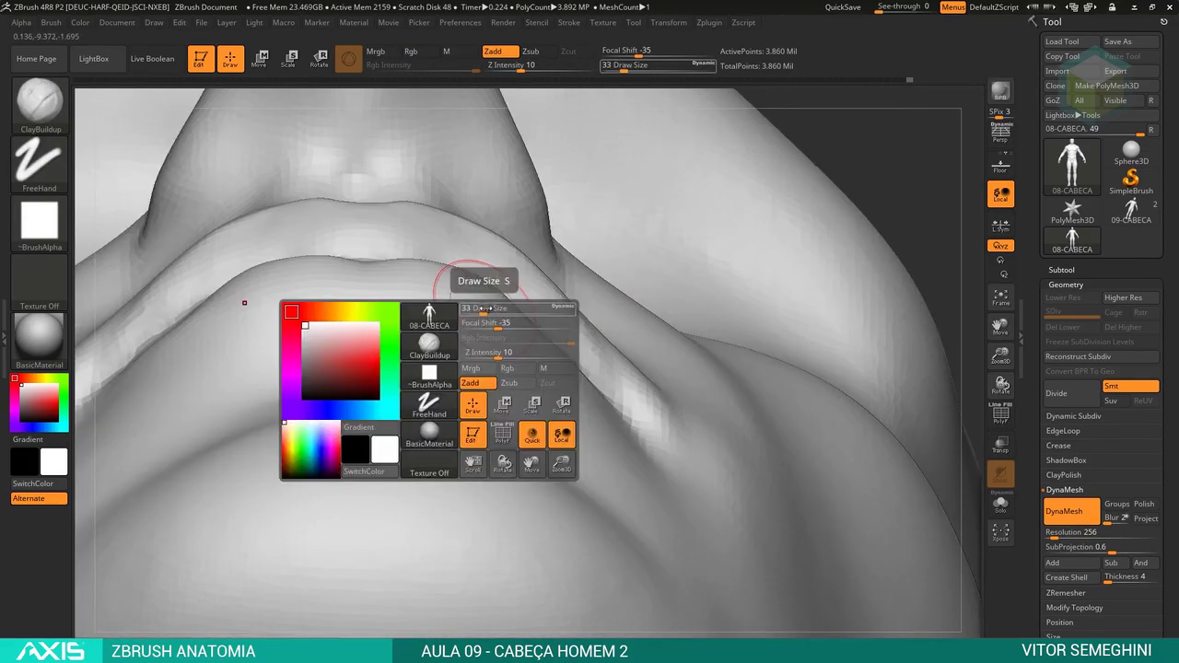
Reshape the nostril wings and philtrum with the Move brush, viewing from below and front.
{"action": "key", "text": "b"}
{"action": "key", "text": "m"}
{"action": "key", "text": "v"}
{"action": "mouse_move", "coordinate": [810, 230]}
{"action": "left_mouse_down"}
{"action": "mouse_move", "coordinate": [865, 164]}
{"action": "mouse_move", "coordinate": [566, 342]}
{"action": "mouse_move", "coordinate": [919, 327]}
{"action": "mouse_move", "coordinate": [696, 266]}
{"action": "left_mouse_up"}
{"action": "mouse_move", "coordinate": [606, 274]}
{"action": "left_mouse_down", "text": "alt"}
{"action": "mouse_move", "coordinate": [705, 271]}
{"action": "mouse_move", "coordinate": [600, 250]}
{"action": "mouse_move", "coordinate": [652, 272]}
{"action": "left_mouse_up", "text": "alt"}
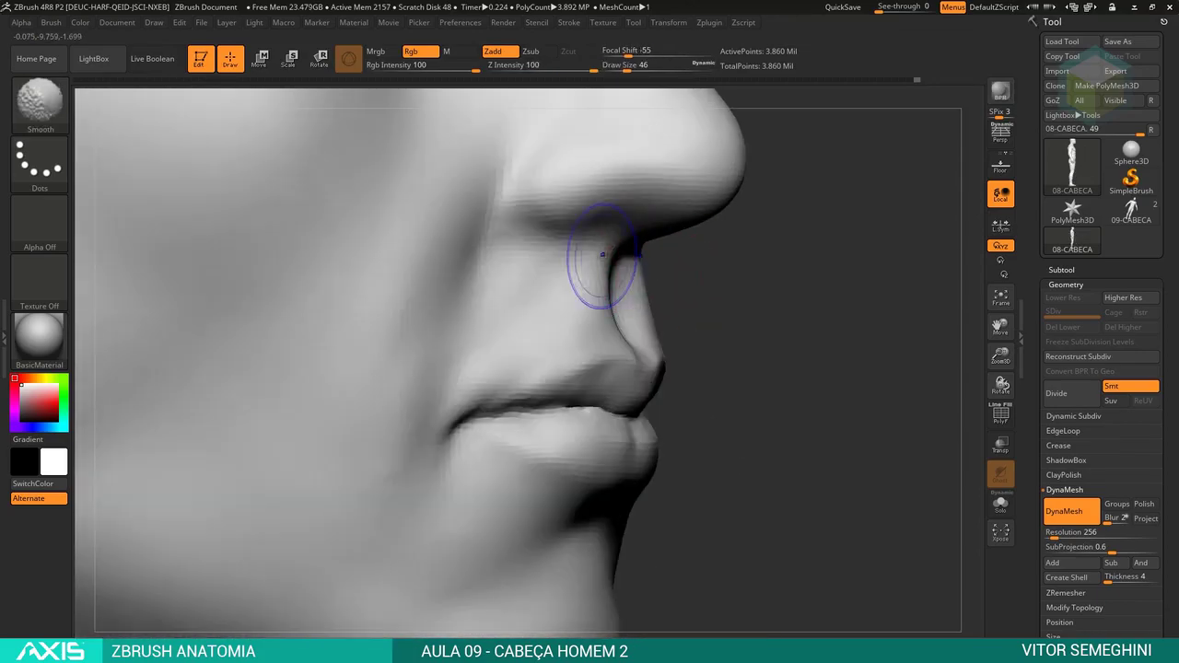
{"action": "mouse_move", "coordinate": [574, 263]}
{"action": "left_mouse_down", "text": "shift"}
{"action": "mouse_move", "coordinate": [900, 311]}
{"action": "mouse_move", "coordinate": [681, 305]}
{"action": "left_mouse_up", "text": "shift"}
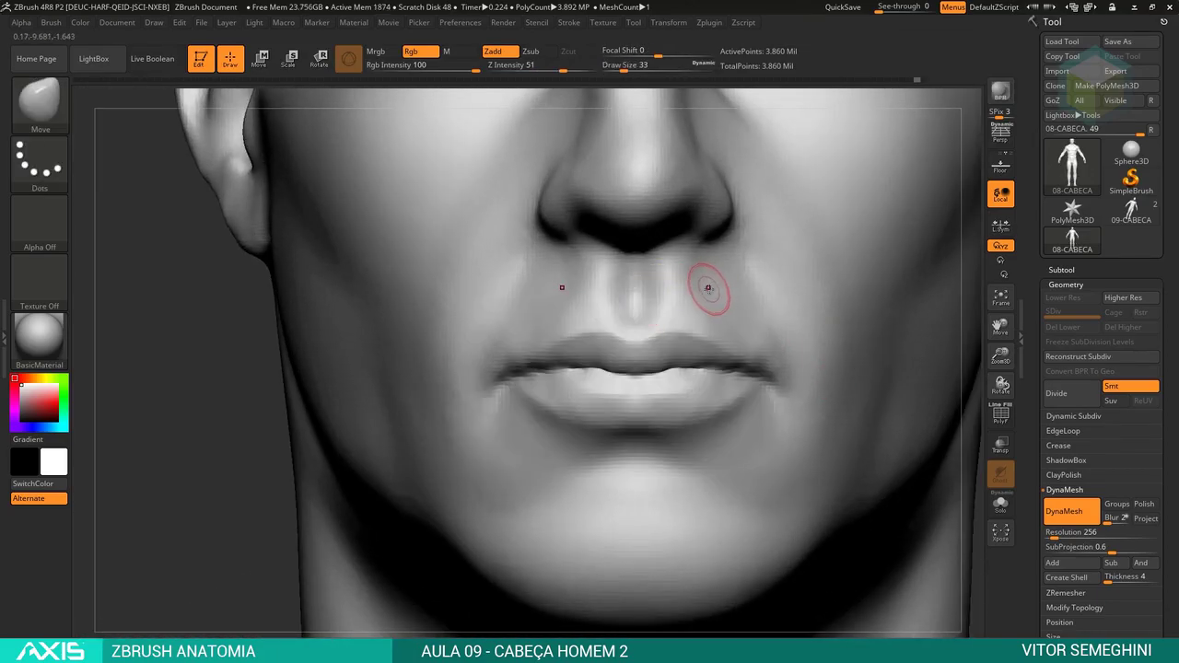
Work the crease beside the nostril wing with DamStandard Zsub, intensity 13, size 51.
{"action": "key", "text": "b"}
{"action": "key", "text": "d"}
{"action": "key", "text": "s"}
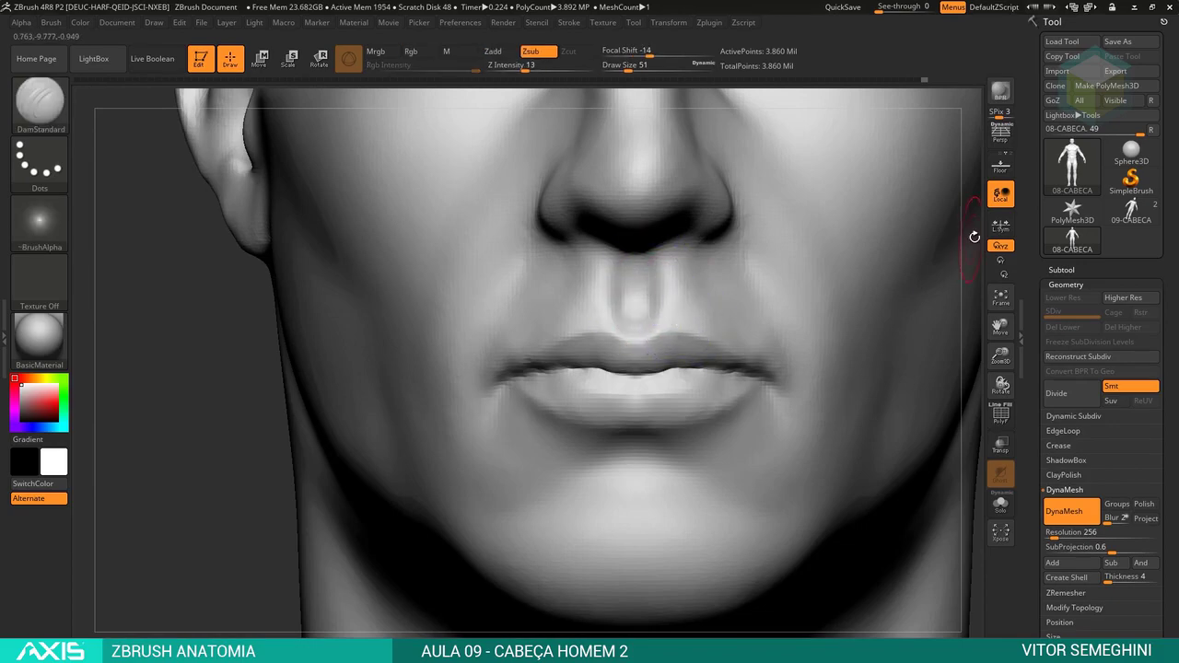
{"action": "mouse_move", "coordinate": [974, 231]}
{"action": "left_mouse_down", "text": "alt"}
{"action": "mouse_move", "coordinate": [973, 184]}
{"action": "mouse_move", "coordinate": [644, 290]}
{"action": "mouse_move", "coordinate": [678, 266]}
{"action": "left_mouse_up", "text": "alt"}
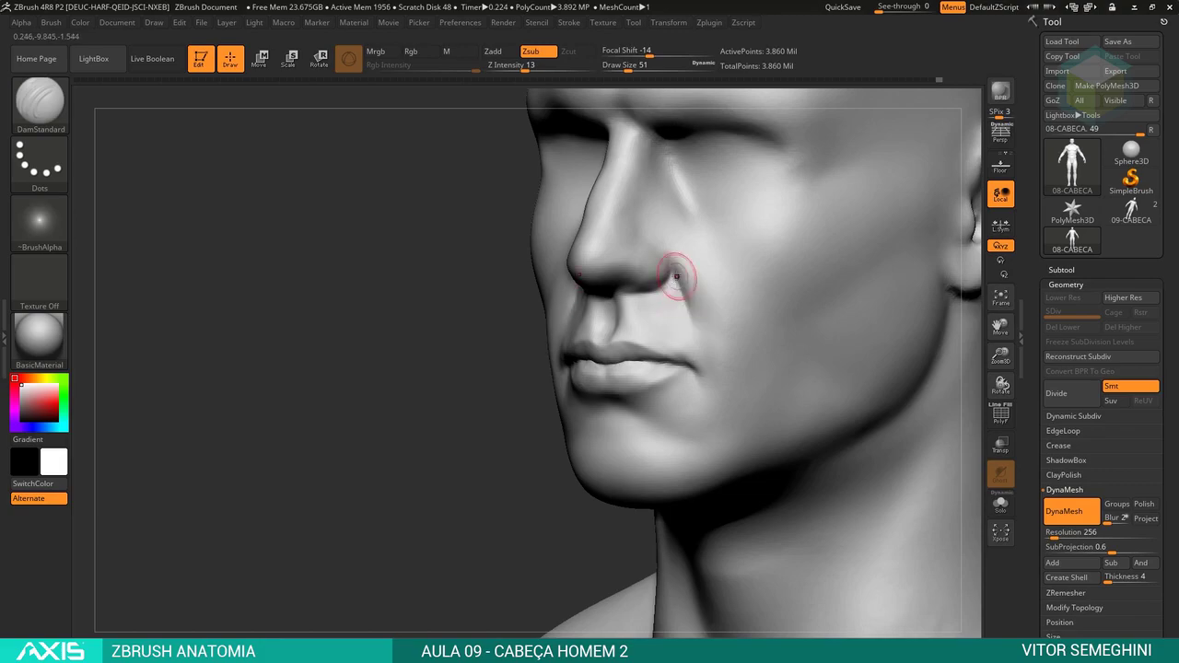
{"action": "mouse_move", "coordinate": [506, 377]}
{"action": "left_mouse_down", "text": "shift"}
{"action": "mouse_move", "coordinate": [613, 306]}
{"action": "mouse_move", "coordinate": [695, 310]}
{"action": "left_mouse_up", "text": "shift"}
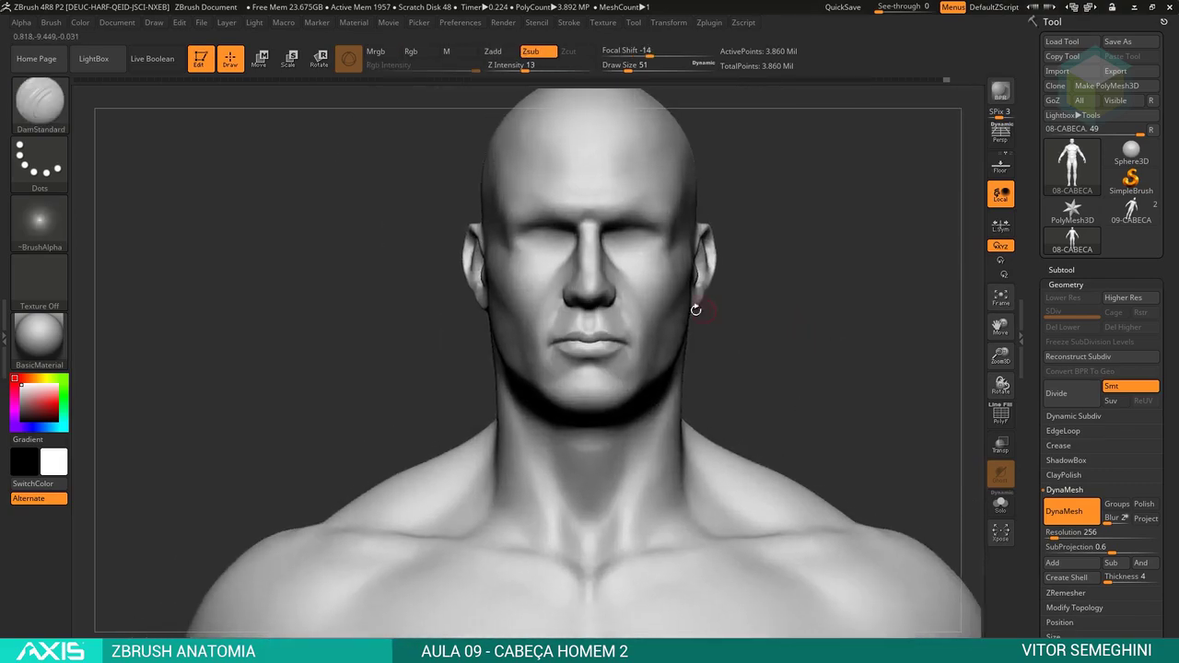
{"action": "key", "text": "space"}
{"action": "mouse_move", "coordinate": [604, 320]}
{"action": "left_mouse_down"}
{"action": "mouse_move", "coordinate": [756, 334]}
{"action": "mouse_move", "coordinate": [687, 314]}
{"action": "left_mouse_up"}
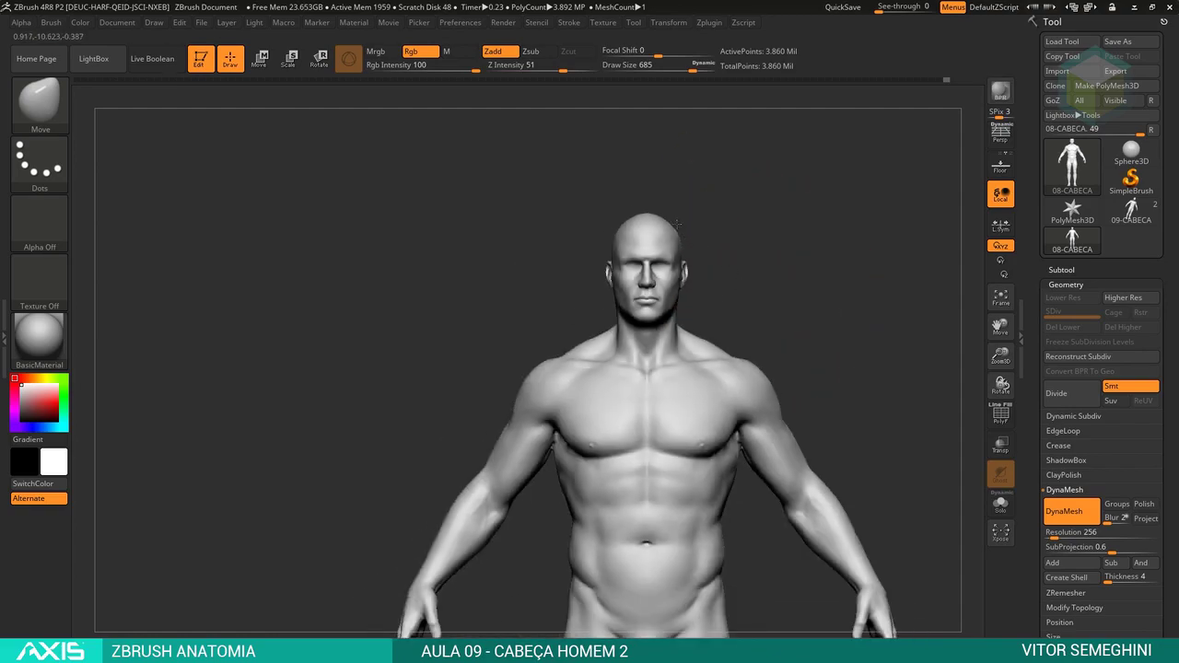
{"action": "mouse_move", "coordinate": [744, 288]}
{"action": "left_mouse_down", "text": "alt"}
{"action": "mouse_move", "coordinate": [645, 369]}
{"action": "mouse_move", "coordinate": [628, 366]}
{"action": "left_mouse_up", "text": "alt"}
{"action": "key", "text": "space"}
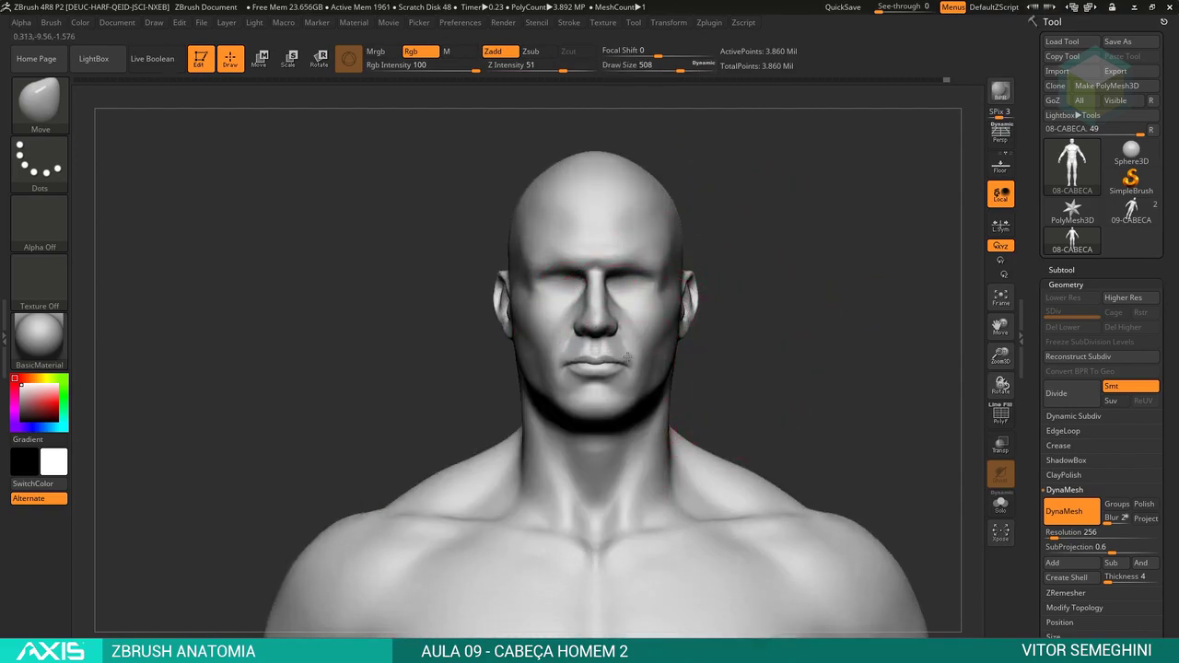
{"action": "left_click_drag", "start_coordinate": [749, 353], "coordinate": [682, 276]}
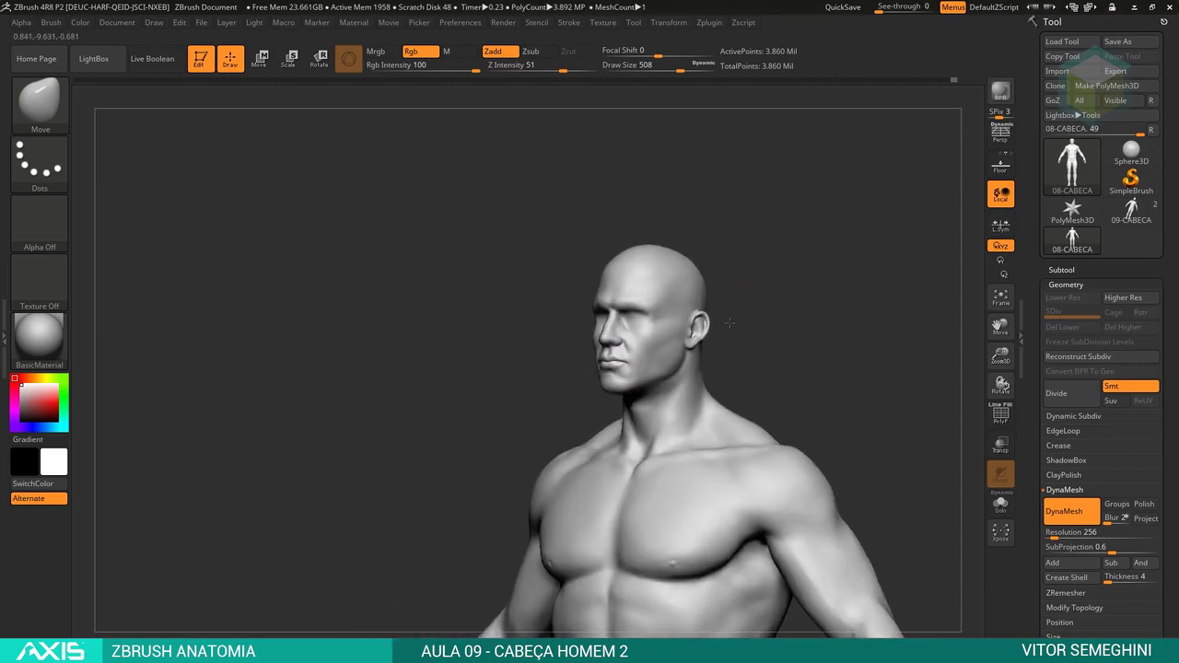
{"action": "mouse_move", "coordinate": [669, 164]}
{"action": "left_mouse_down", "text": "shift"}
{"action": "mouse_move", "coordinate": [724, 211]}
{"action": "mouse_move", "coordinate": [763, 211]}
{"action": "left_mouse_up", "text": "shift"}
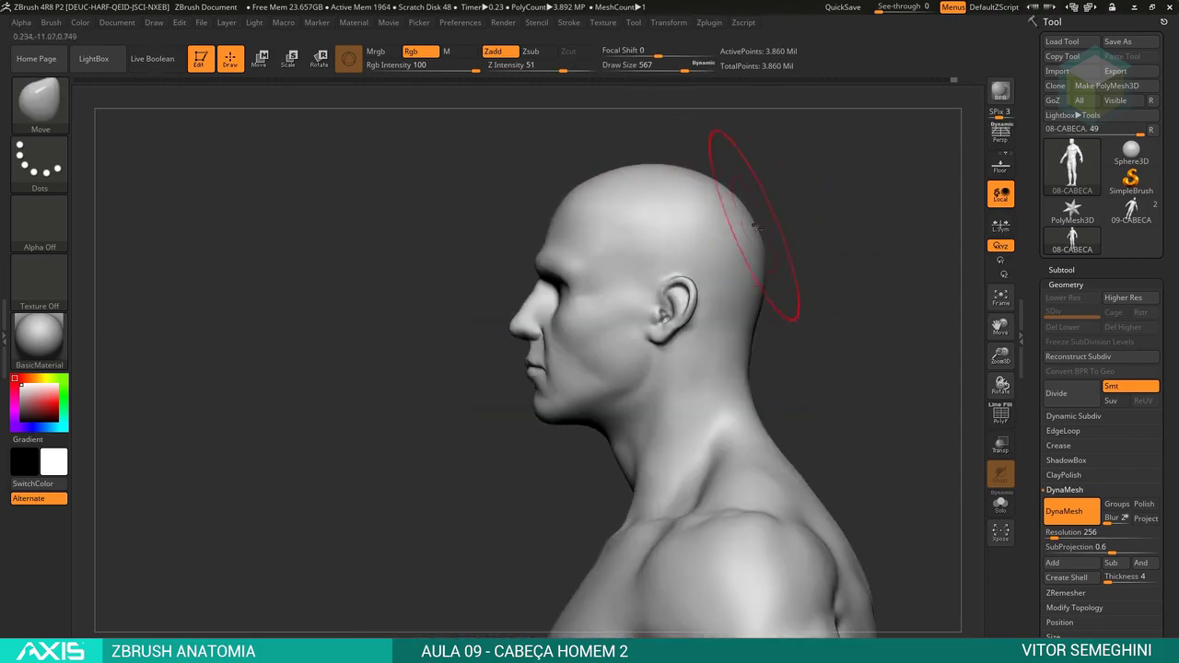
{"action": "mouse_move", "coordinate": [679, 206]}
{"action": "left_mouse_down", "text": "shift"}
{"action": "mouse_move", "coordinate": [697, 224]}
{"action": "mouse_move", "coordinate": [799, 234]}
{"action": "mouse_move", "coordinate": [813, 341]}
{"action": "mouse_move", "coordinate": [781, 375]}
{"action": "mouse_move", "coordinate": [823, 271]}
{"action": "left_mouse_up", "text": "shift"}
{"action": "right_click", "coordinate": [693, 228]}
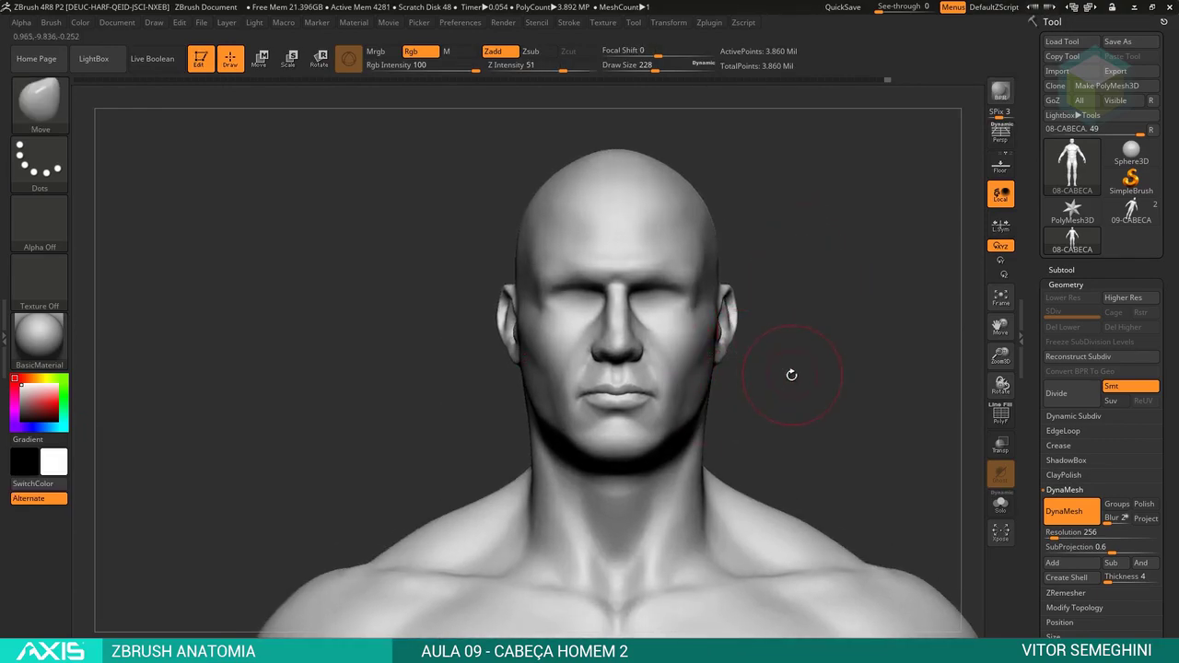
Build up clay over both eye sockets with ClayBuildup and smooth the eyelids.
{"action": "left_click_drag", "start_coordinate": [781, 362], "coordinate": [734, 357]}
{"action": "key", "text": "space"}
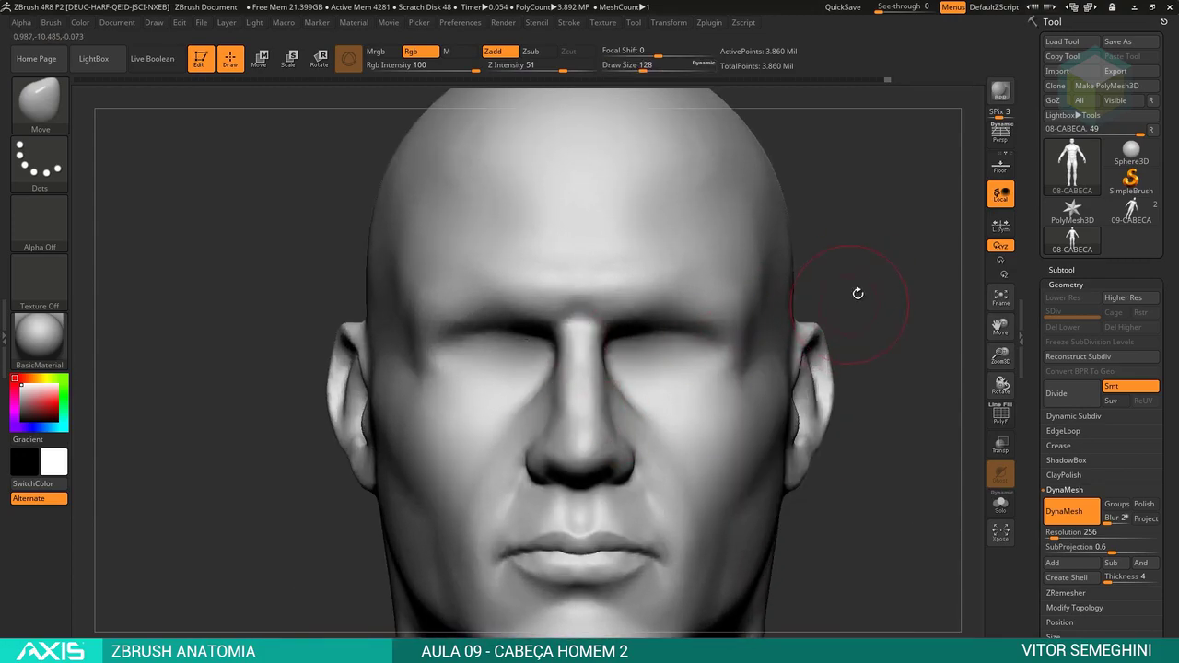
{"action": "key", "text": "b"}
{"action": "key", "text": "c"}
{"action": "key", "text": "b"}
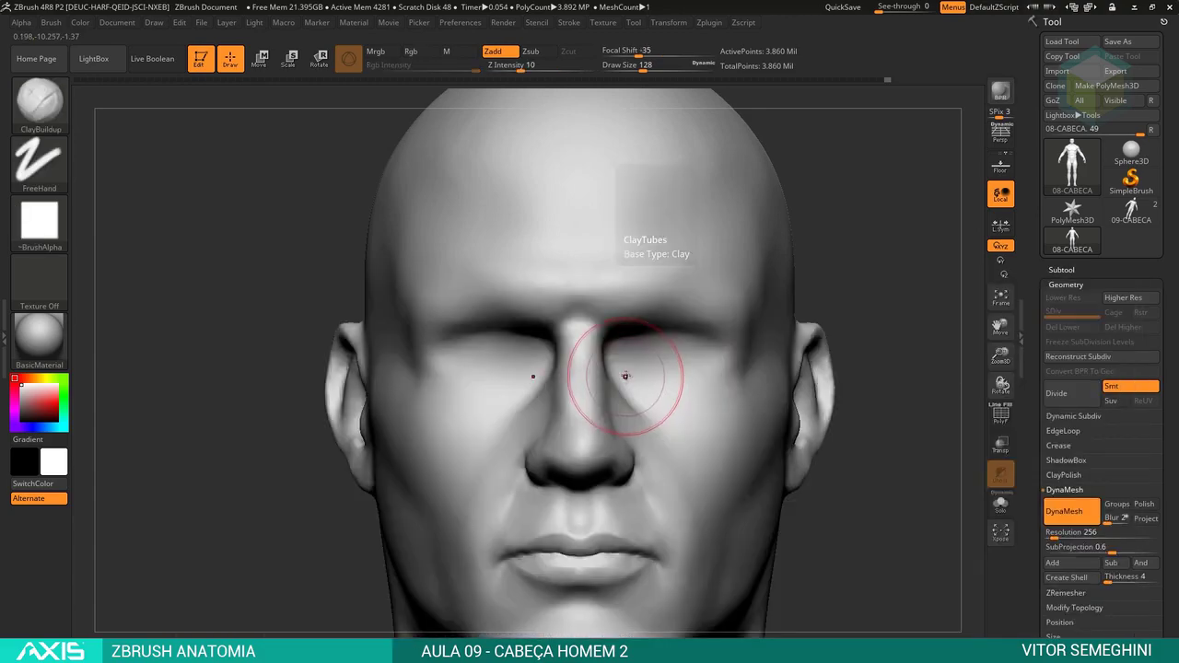
{"action": "key", "text": "space"}
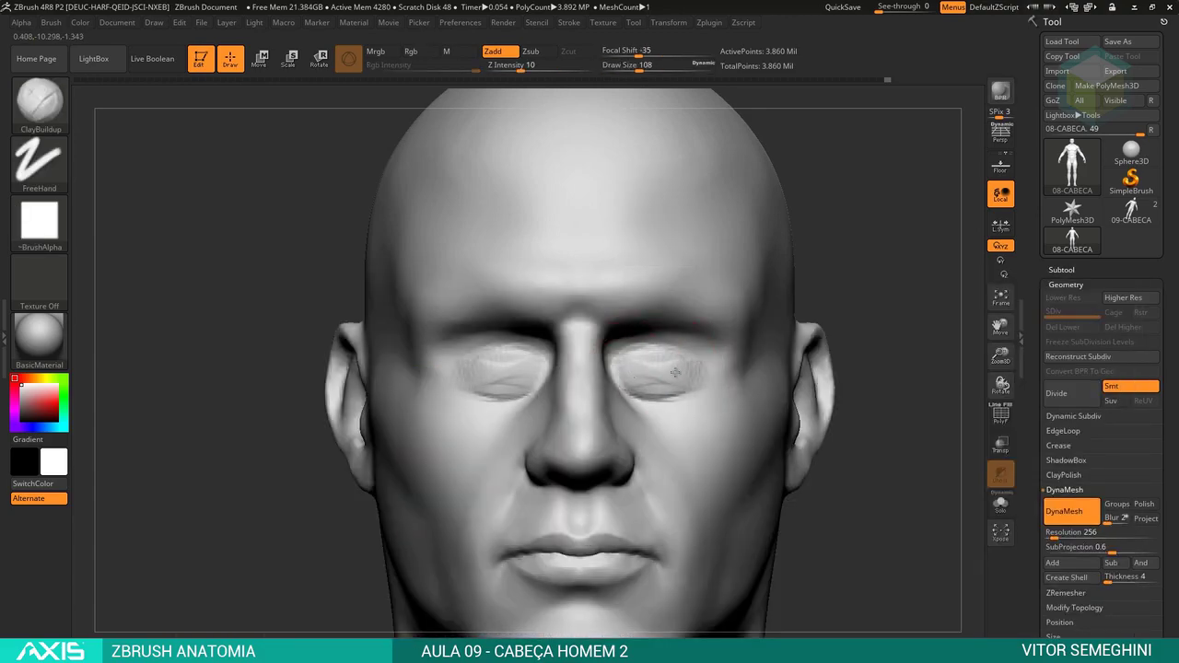
{"action": "left_click_drag", "start_coordinate": [703, 373], "coordinate": [705, 369]}
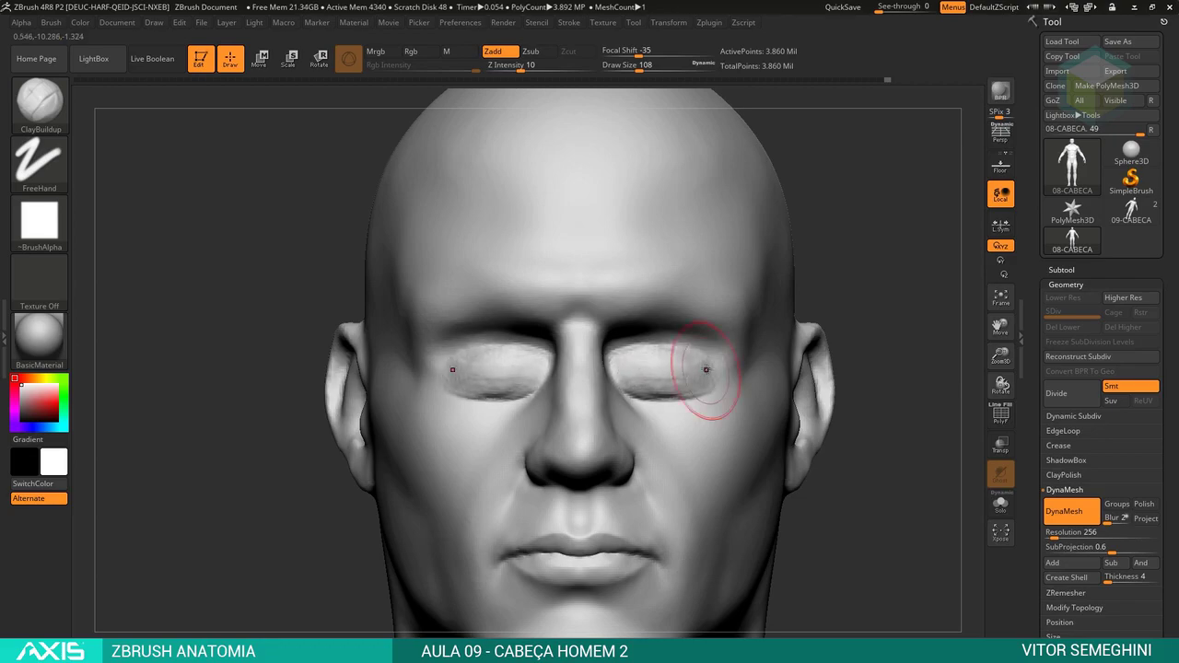
{"action": "left_click_drag", "start_coordinate": [627, 371], "coordinate": [693, 368], "text": "shift"}
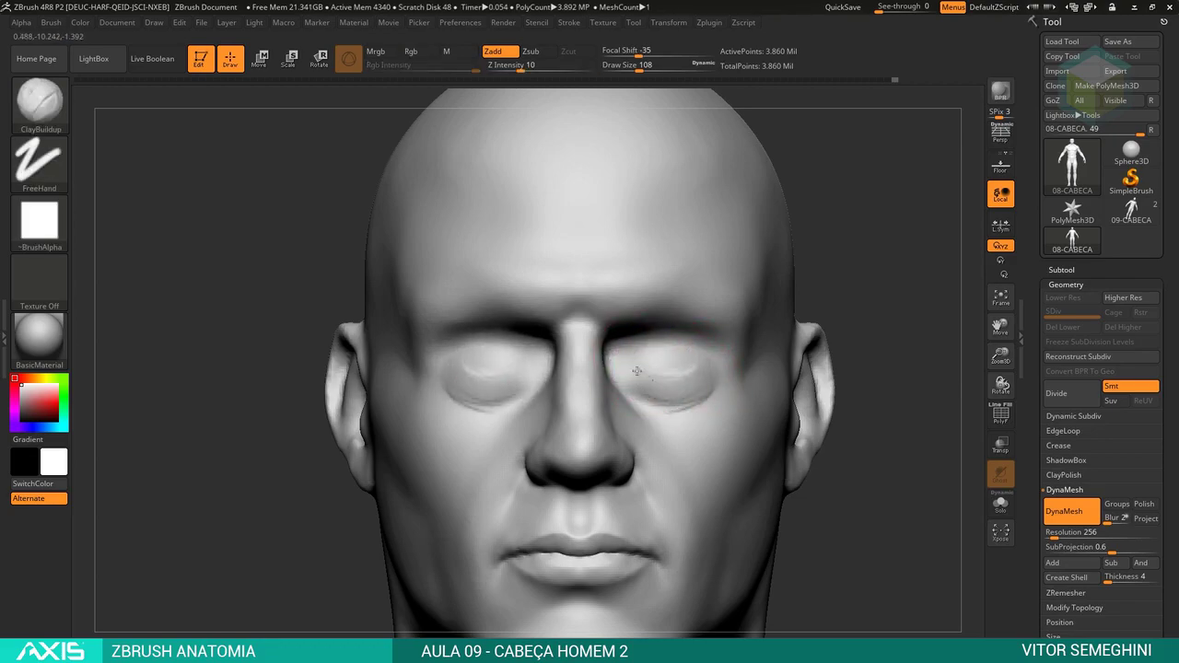
Refine both eyelids' volume, including the inner lids, checking side and front views.
{"action": "left_click_drag", "start_coordinate": [276, 350], "coordinate": [501, 341]}
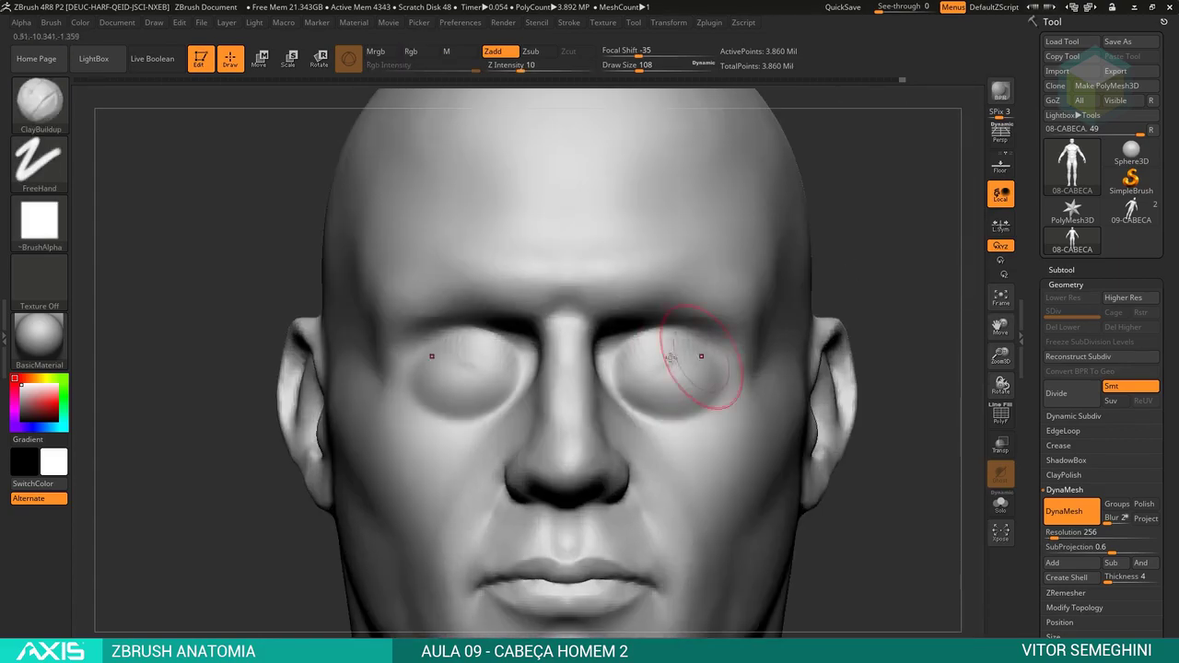
{"action": "left_click_drag", "start_coordinate": [701, 356], "coordinate": [714, 364]}
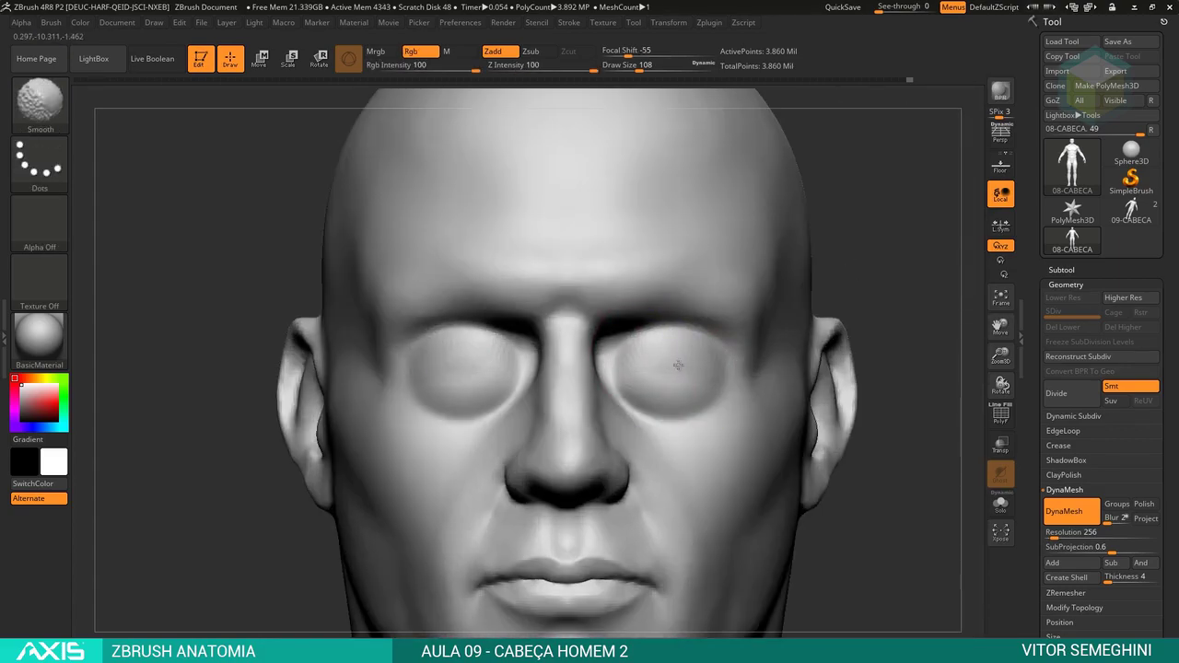
{"action": "mouse_move", "coordinate": [276, 277]}
{"action": "left_mouse_down"}
{"action": "mouse_move", "coordinate": [500, 408]}
{"action": "mouse_move", "coordinate": [700, 384]}
{"action": "left_mouse_up"}
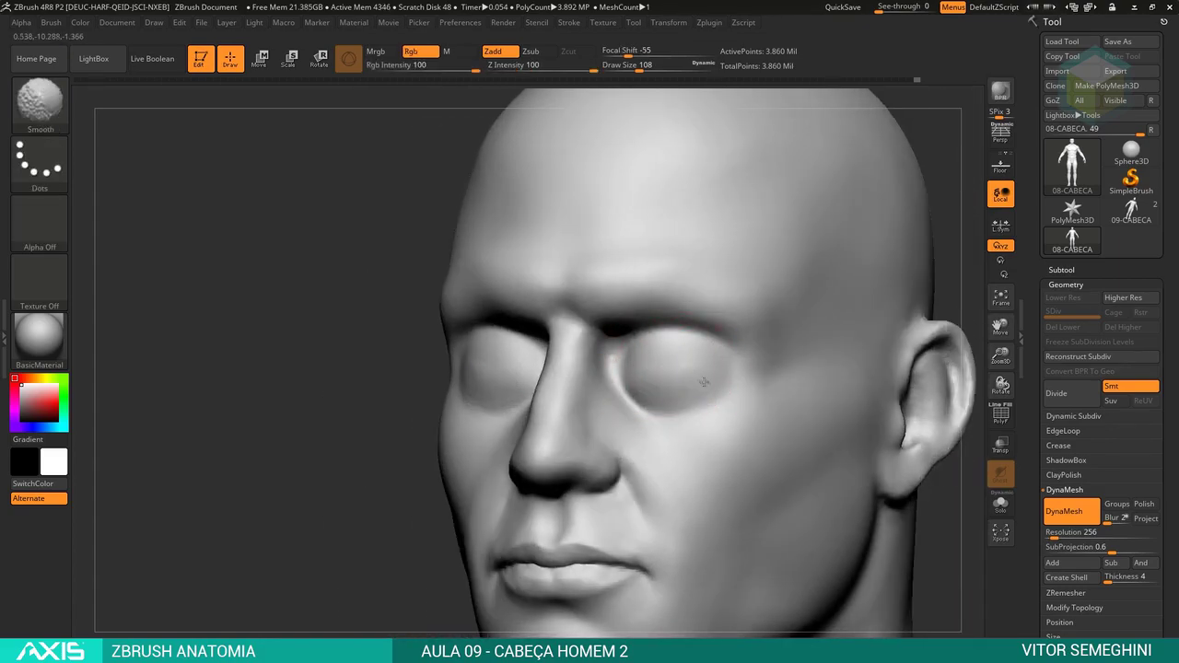
{"action": "left_click_drag", "start_coordinate": [276, 350], "coordinate": [386, 350], "text": "shift"}
{"action": "left_click_drag", "start_coordinate": [887, 218], "coordinate": [887, 148], "text": "alt"}
{"action": "left_click_drag", "start_coordinate": [584, 338], "coordinate": [548, 355]}
{"action": "mouse_move", "coordinate": [981, 111]}
{"action": "left_mouse_down", "text": "alt"}
{"action": "mouse_move", "coordinate": [981, 171]}
{"action": "mouse_move", "coordinate": [883, 189]}
{"action": "left_mouse_up", "text": "alt"}
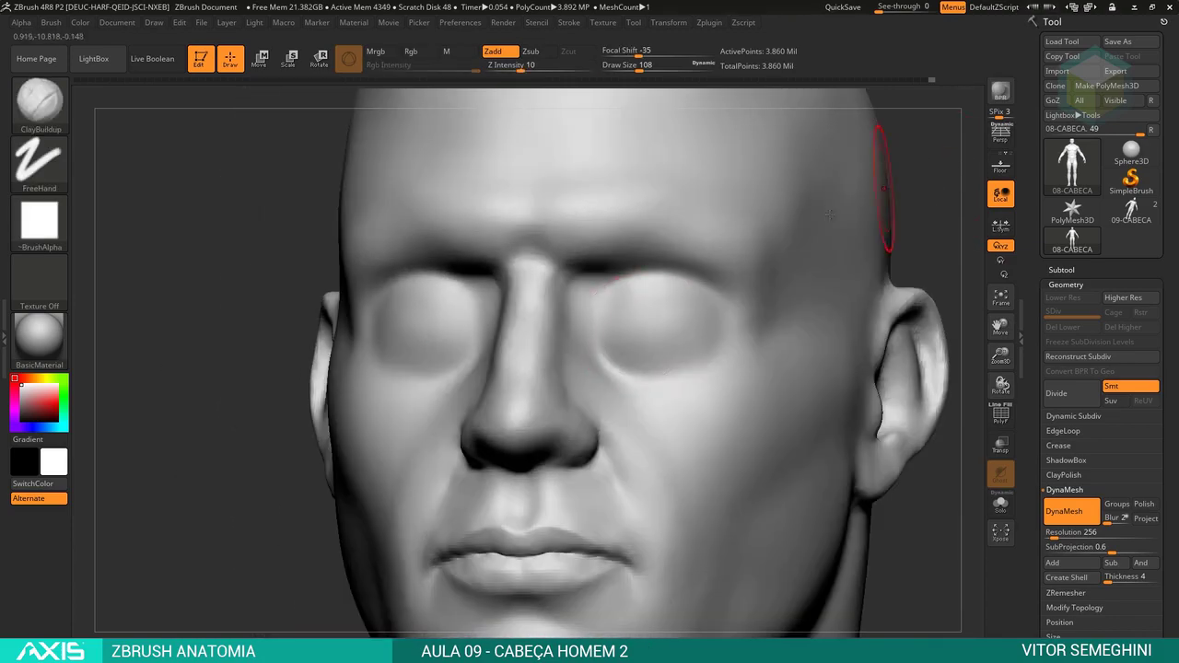
{"action": "key", "text": "b"}
{"action": "key", "text": "d"}
{"action": "key", "text": "s"}
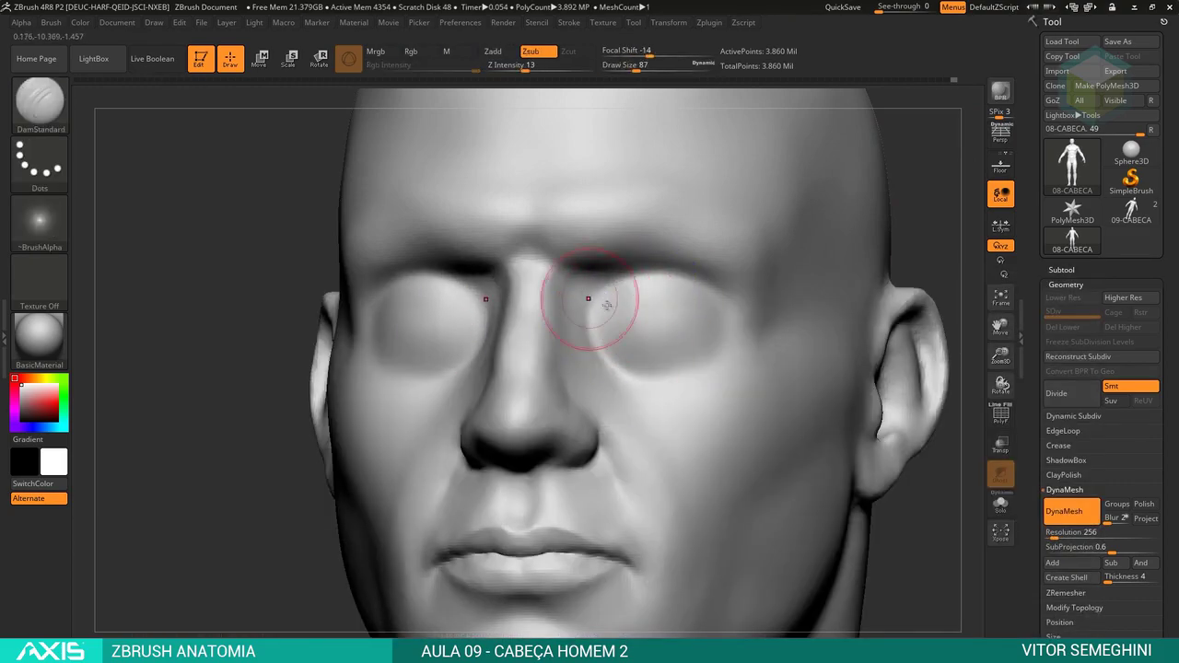
Carve the crease above the eyelids and check it from the side.
{"action": "left_click_drag", "start_coordinate": [588, 298], "coordinate": [634, 281]}
{"action": "right_click_drag", "start_coordinate": [740, 306], "coordinate": [633, 352], "text": "alt"}
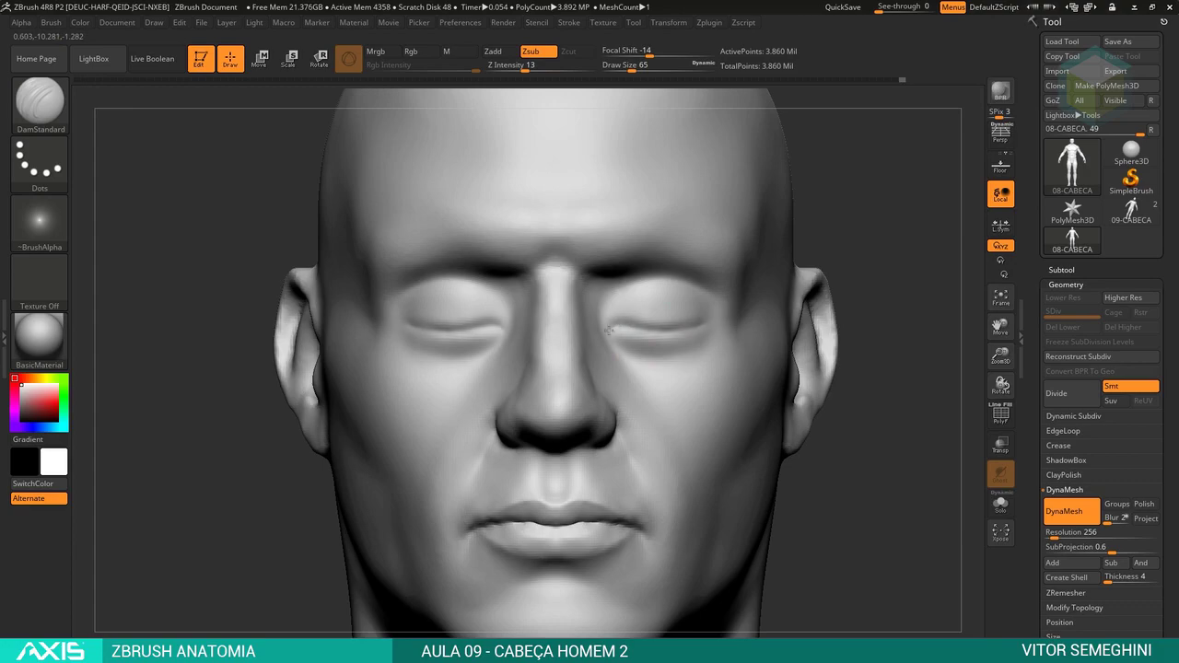
{"action": "mouse_move", "coordinate": [891, 254]}
{"action": "right_mouse_down", "text": "alt"}
{"action": "mouse_move", "coordinate": [866, 219]}
{"action": "mouse_move", "coordinate": [691, 322]}
{"action": "mouse_move", "coordinate": [604, 349]}
{"action": "right_mouse_up", "text": "alt"}
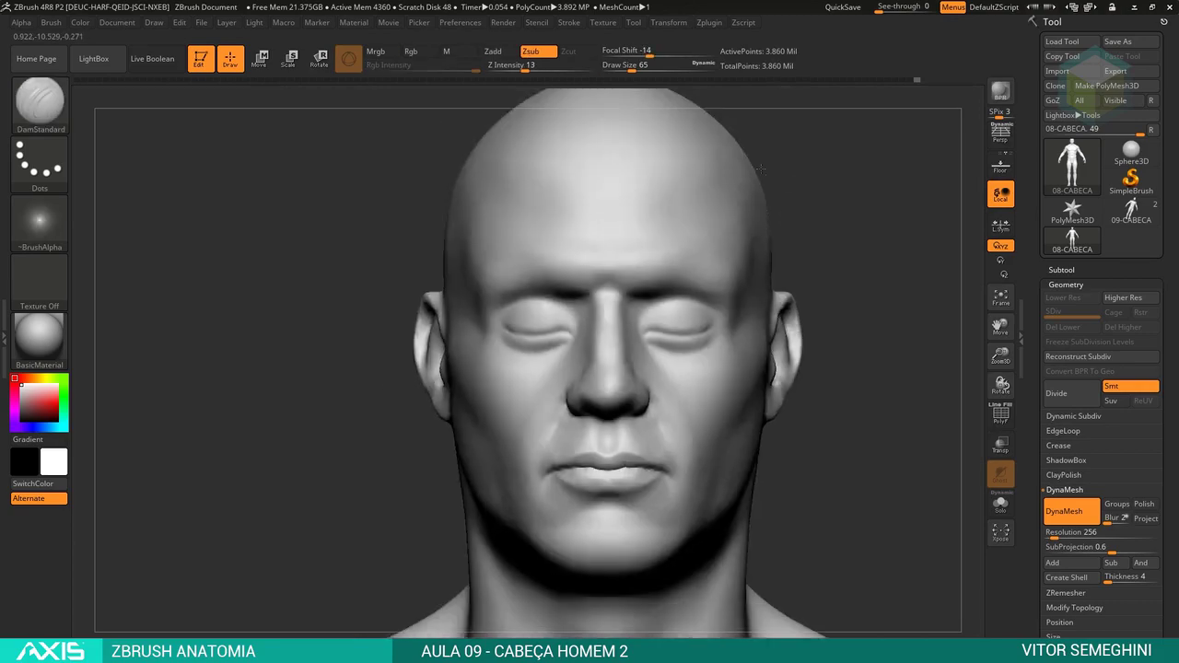
{"action": "mouse_move", "coordinate": [702, 342]}
{"action": "right_mouse_down", "text": "alt"}
{"action": "mouse_move", "coordinate": [751, 326]}
{"action": "mouse_move", "coordinate": [868, 198]}
{"action": "mouse_move", "coordinate": [618, 342]}
{"action": "right_mouse_up", "text": "alt"}
Smooth the area under both eyes.
{"action": "key", "text": "b"}
{"action": "key", "text": "m"}
{"action": "key", "text": "v"}
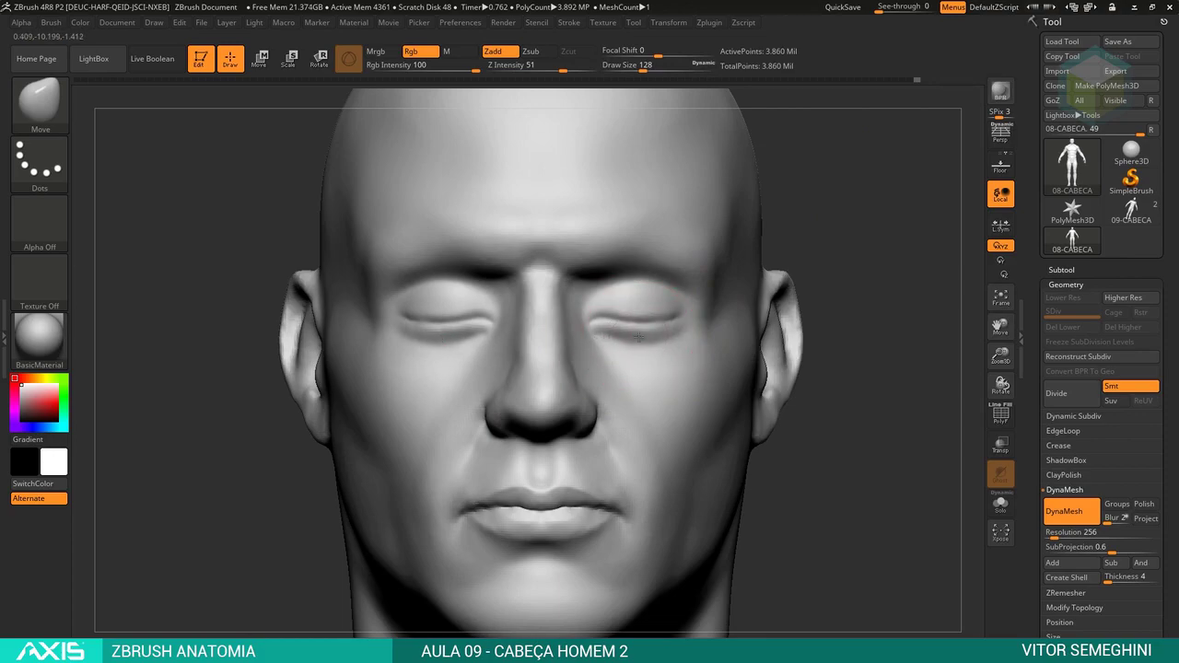
{"action": "key", "text": "b"}
{"action": "key", "text": "c"}
{"action": "key", "text": "b"}
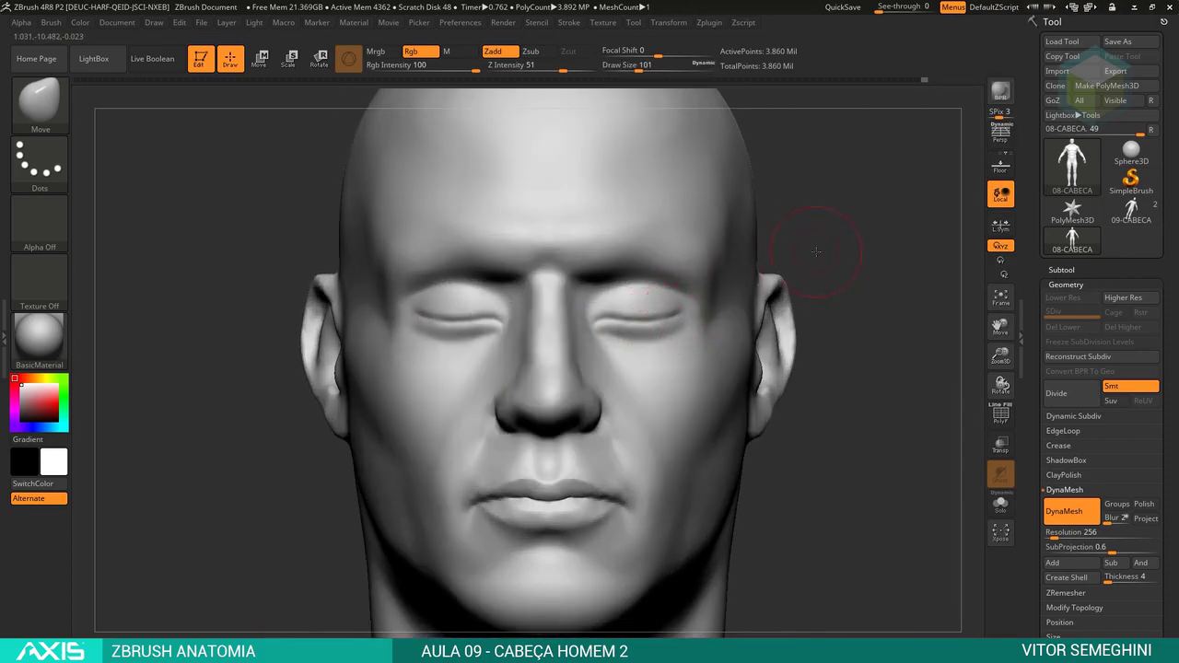
{"action": "right_click_drag", "start_coordinate": [837, 231], "coordinate": [671, 327], "text": "alt"}
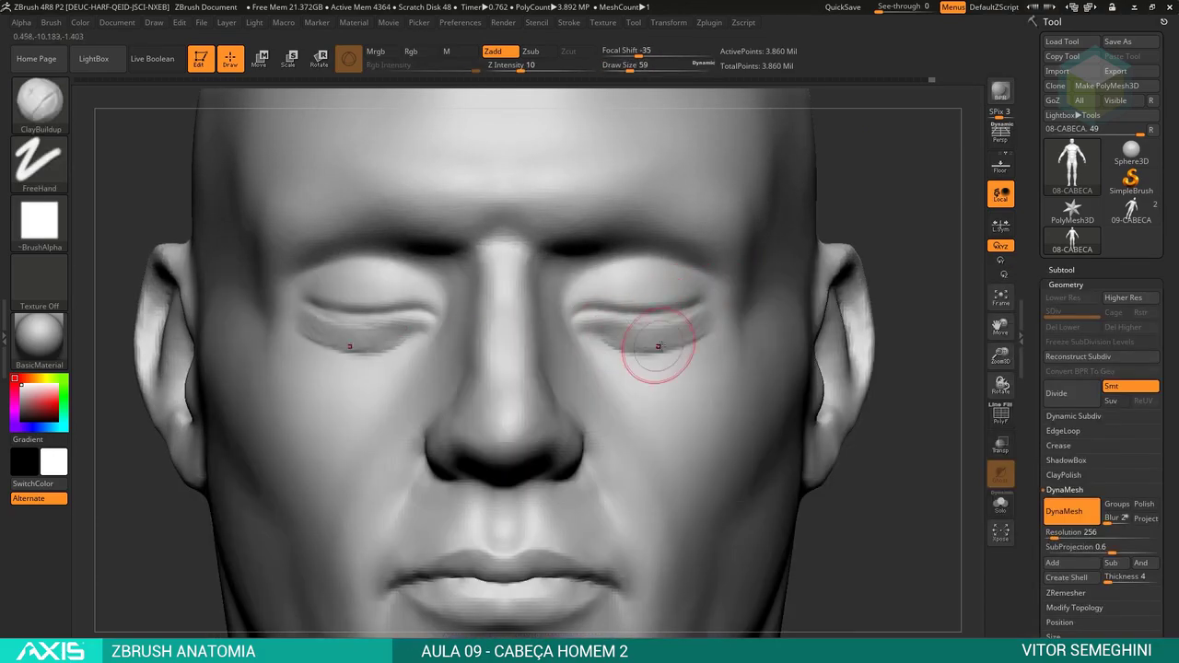
{"action": "key", "text": "shift"}
{"action": "left_click_drag", "start_coordinate": [618, 366], "coordinate": [629, 366], "text": "shift"}
{"action": "left_click_drag", "start_coordinate": [701, 351], "coordinate": [705, 353], "text": "shift"}
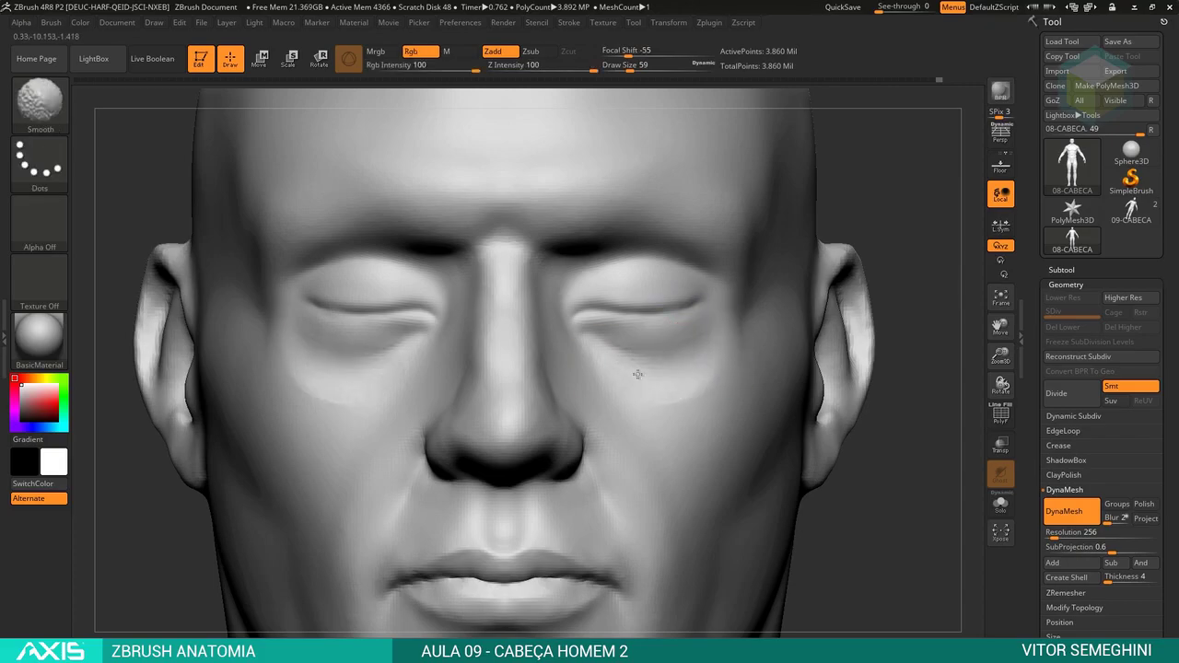
{"action": "mouse_move", "coordinate": [705, 353]}
{"action": "right_mouse_down"}
{"action": "mouse_move", "coordinate": [689, 390]}
{"action": "mouse_move", "coordinate": [856, 248]}
{"action": "mouse_move", "coordinate": [700, 332]}
{"action": "mouse_move", "coordinate": [604, 311]}
{"action": "mouse_move", "coordinate": [608, 387]}
{"action": "mouse_move", "coordinate": [646, 289]}
{"action": "right_mouse_up"}
Reshape both eyelids symmetrically with the Move brush.
{"action": "key", "text": "b"}
{"action": "key", "text": "v"}
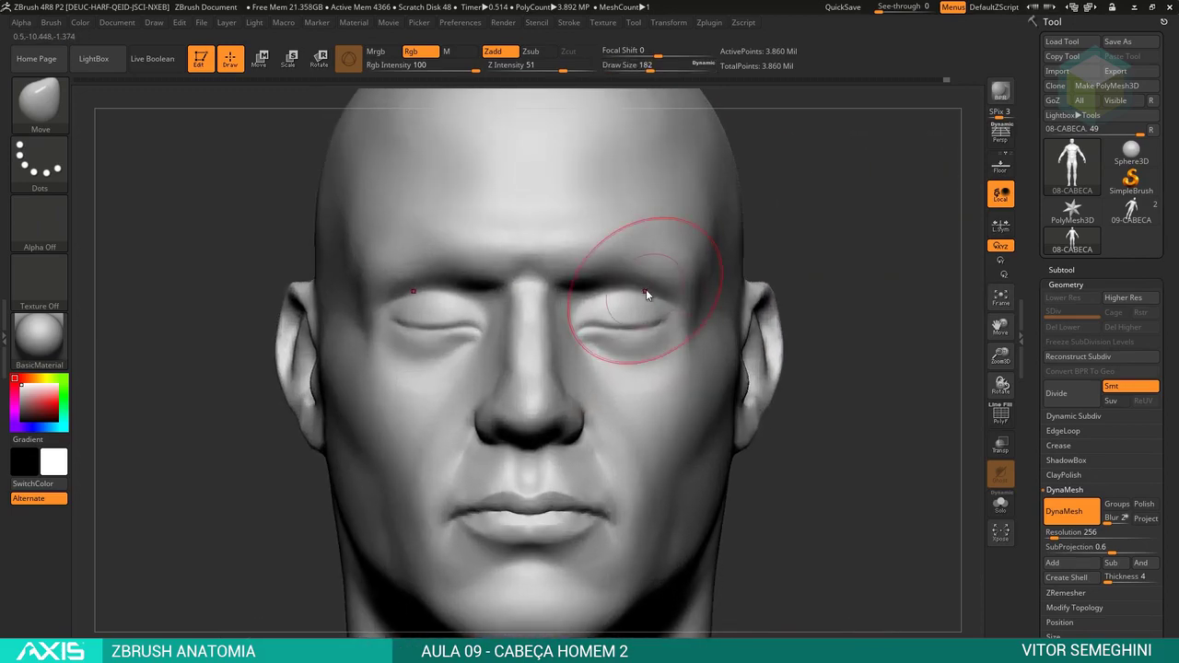
{"action": "mouse_move", "coordinate": [633, 316]}
{"action": "left_mouse_down"}
{"action": "mouse_move", "coordinate": [648, 323]}
{"action": "mouse_move", "coordinate": [579, 334]}
{"action": "mouse_move", "coordinate": [626, 336]}
{"action": "left_mouse_up"}
{"action": "key", "text": "space"}
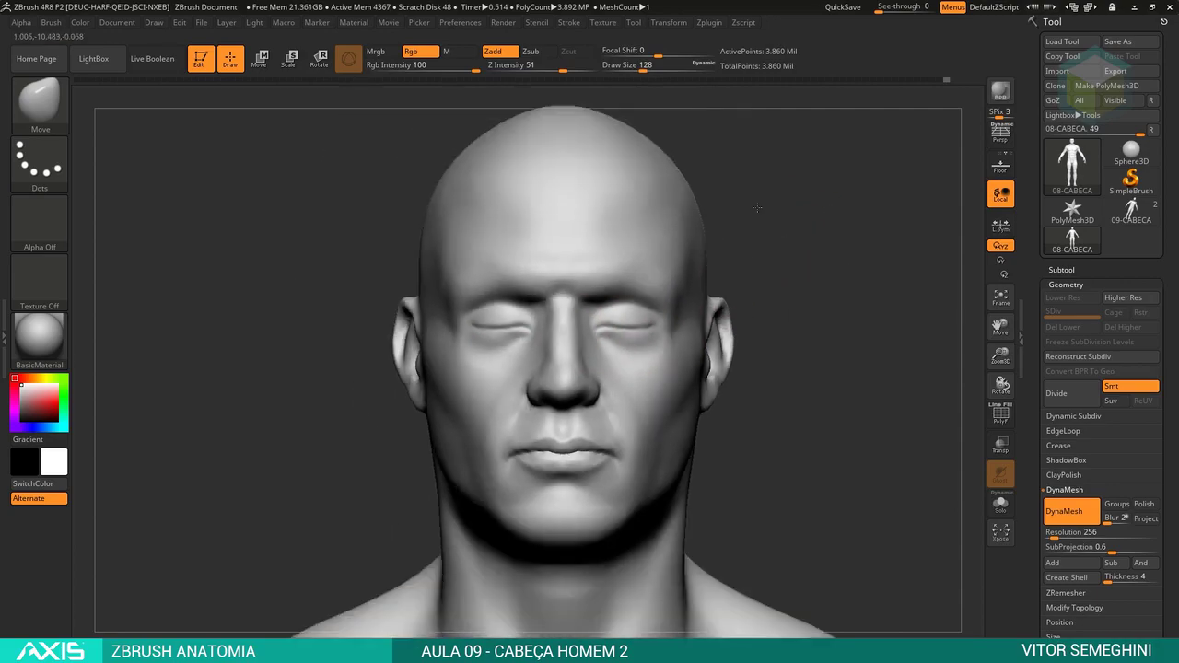
{"action": "mouse_move", "coordinate": [804, 242]}
{"action": "left_mouse_down"}
{"action": "mouse_move", "coordinate": [778, 245]}
{"action": "mouse_move", "coordinate": [792, 232]}
{"action": "mouse_move", "coordinate": [801, 277]}
{"action": "mouse_move", "coordinate": [582, 321]}
{"action": "left_mouse_up"}
Raise the Move brush draw size to 372 and frame the head in front view to show the ear.
{"action": "key", "text": "s"}
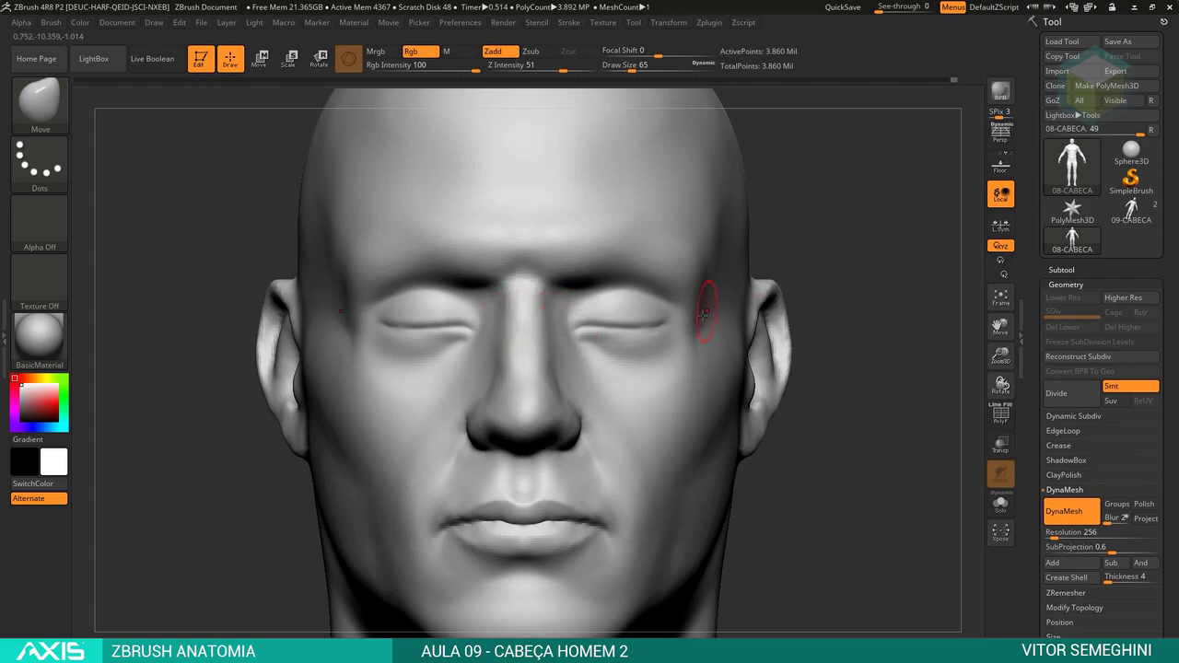
{"action": "key", "text": "s"}
{"action": "left_click_drag", "start_coordinate": [679, 320], "coordinate": [678, 322]}
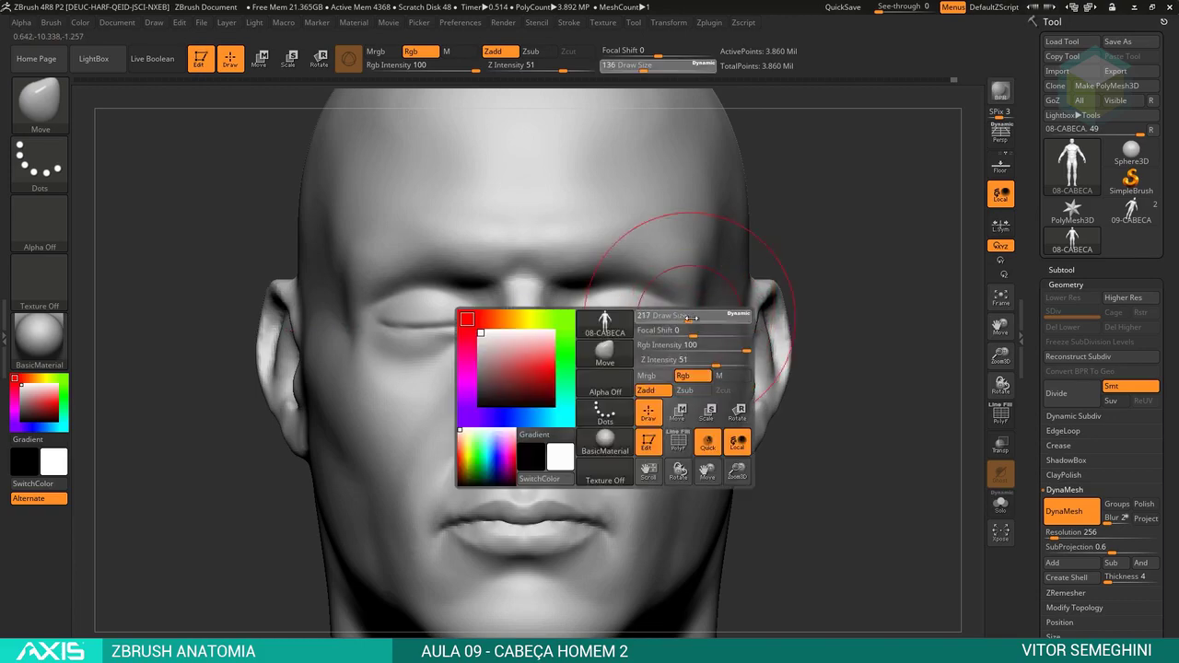
{"action": "key", "text": "space"}
{"action": "mouse_move", "coordinate": [691, 289]}
{"action": "left_mouse_down"}
{"action": "mouse_move", "coordinate": [832, 277]}
{"action": "mouse_move", "coordinate": [764, 294]}
{"action": "mouse_move", "coordinate": [840, 239]}
{"action": "mouse_move", "coordinate": [769, 303]}
{"action": "mouse_move", "coordinate": [763, 371]}
{"action": "mouse_move", "coordinate": [737, 355]}
{"action": "left_mouse_up"}
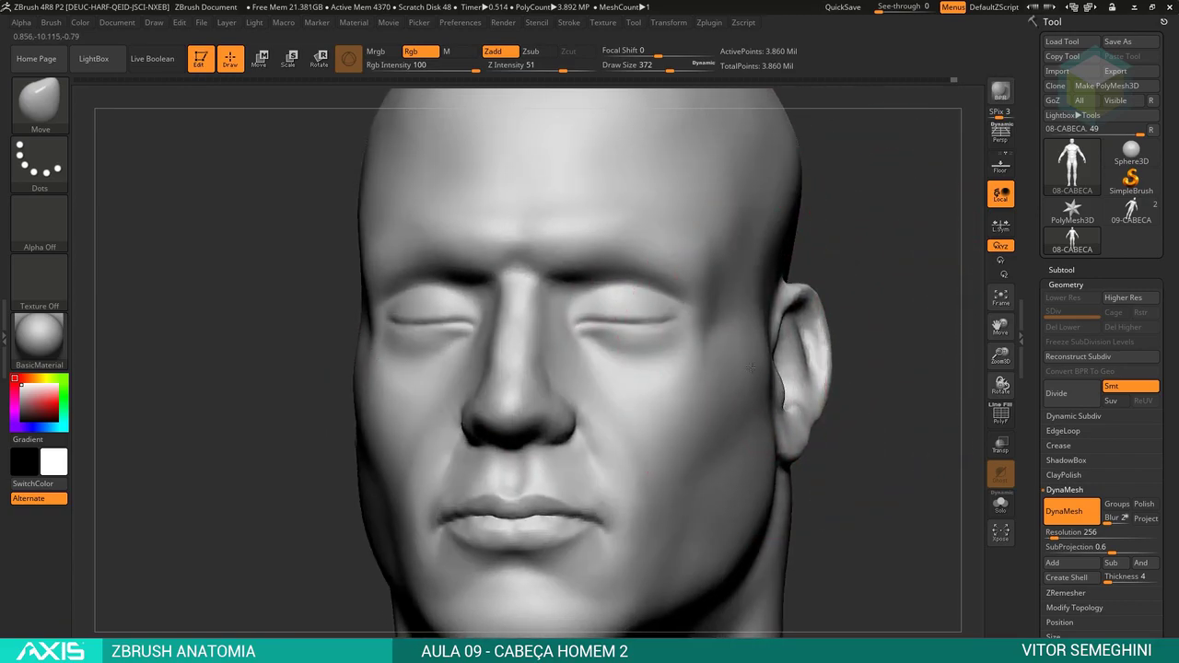
{"action": "left_click_drag", "start_coordinate": [854, 271], "coordinate": [810, 277], "text": "shift"}
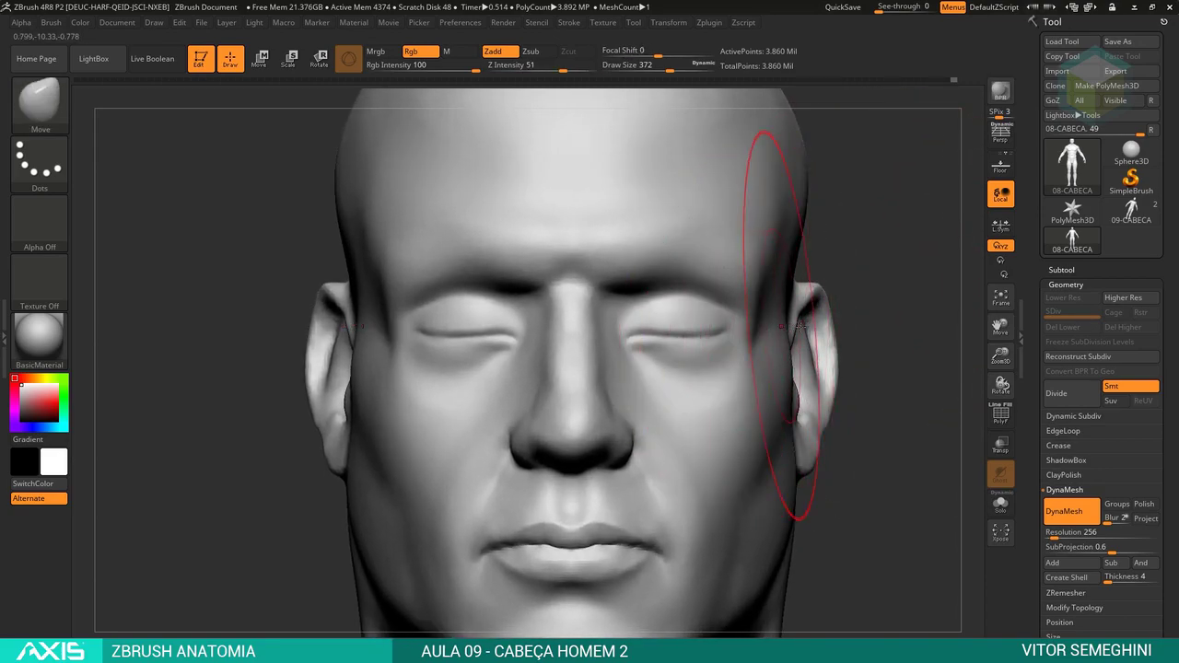
{"action": "right_click_drag", "start_coordinate": [866, 269], "coordinate": [810, 276], "text": "ctrl"}
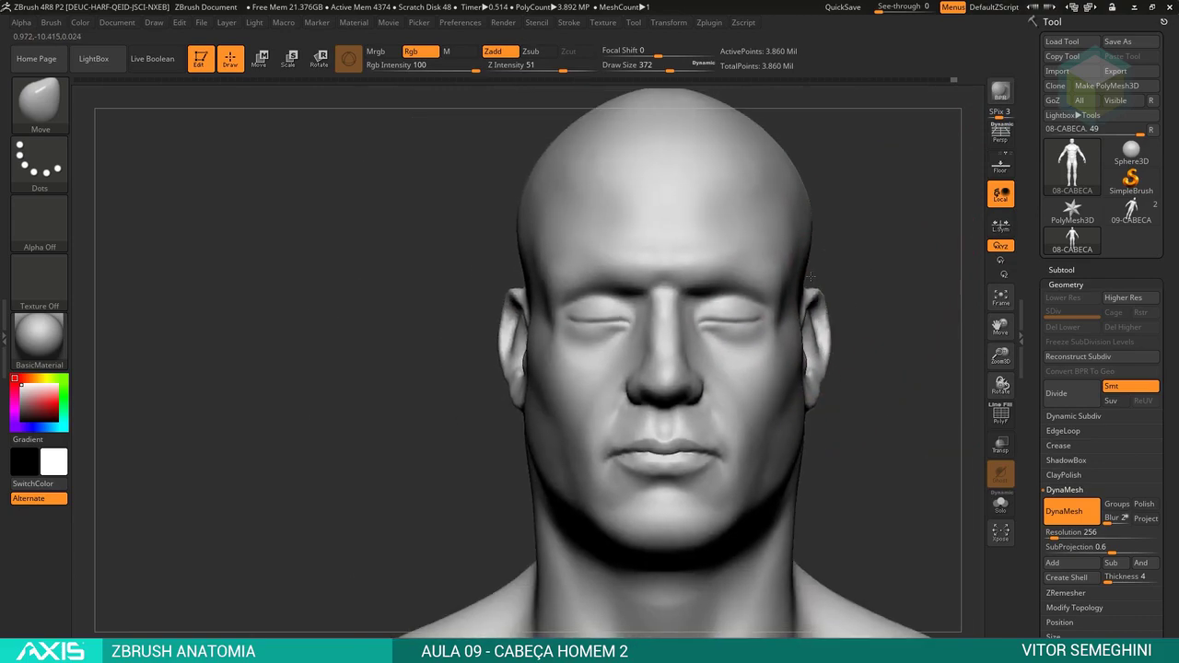
{"action": "key", "text": "ctrl"}
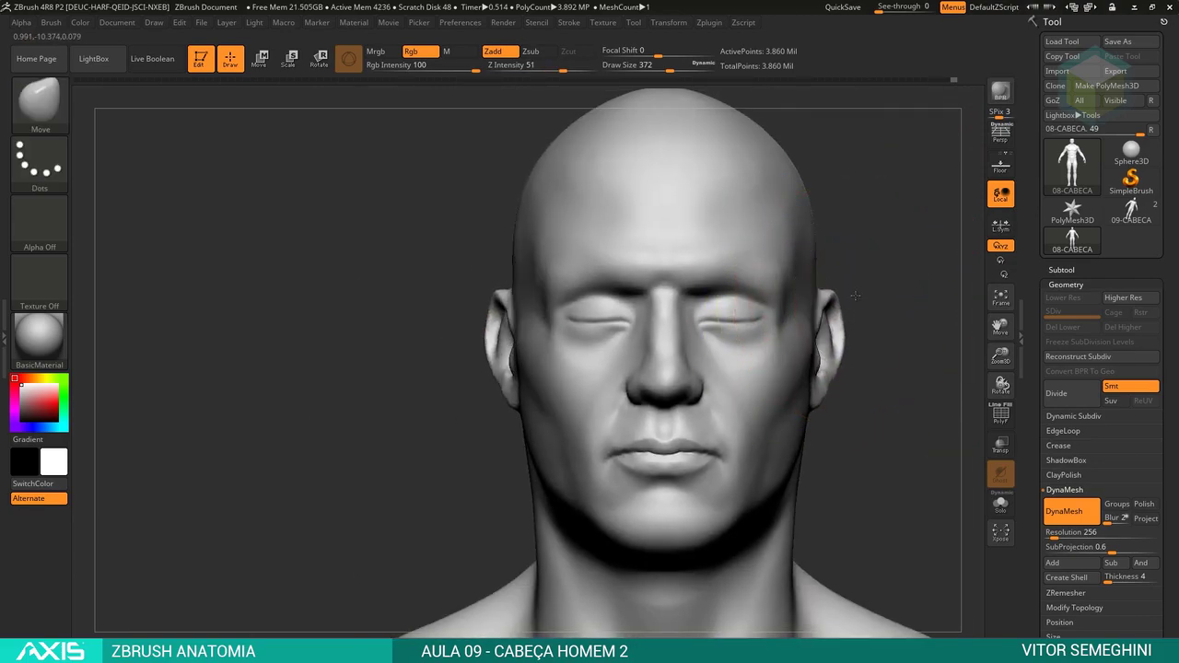
{"action": "left_click_drag", "start_coordinate": [870, 318], "coordinate": [801, 316]}
Undo the outward ear pull and move both ears closer to the head, checking in three-quarter view.
{"action": "key", "text": "ctrl"}
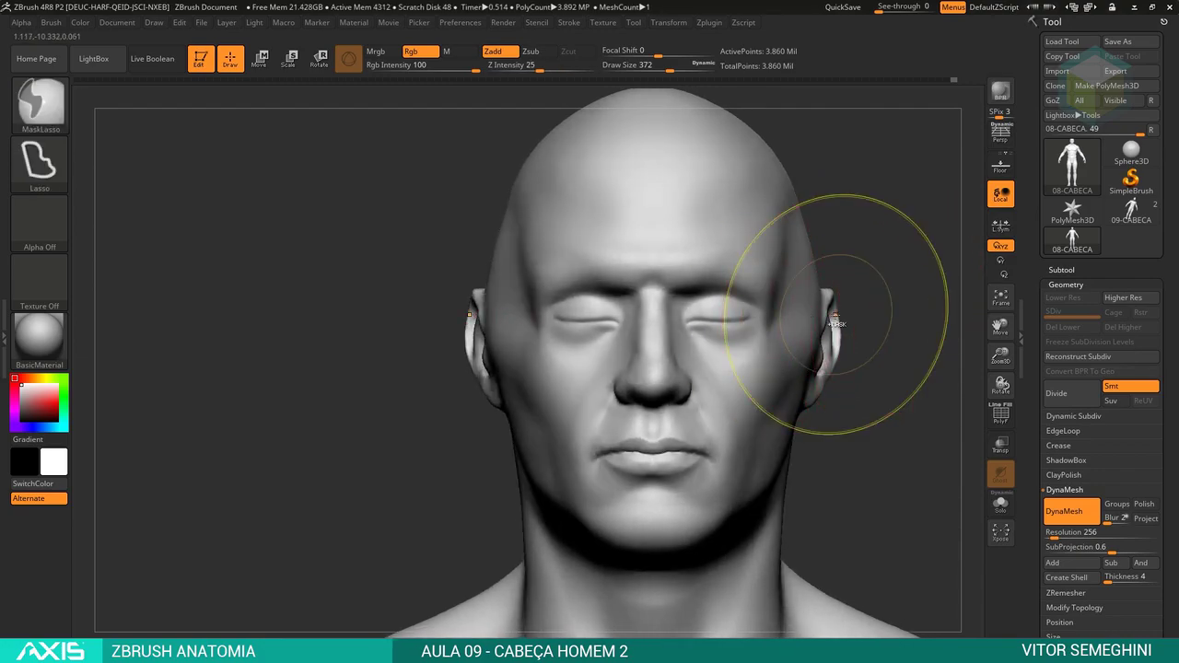
{"action": "key", "text": "ctrl+z"}
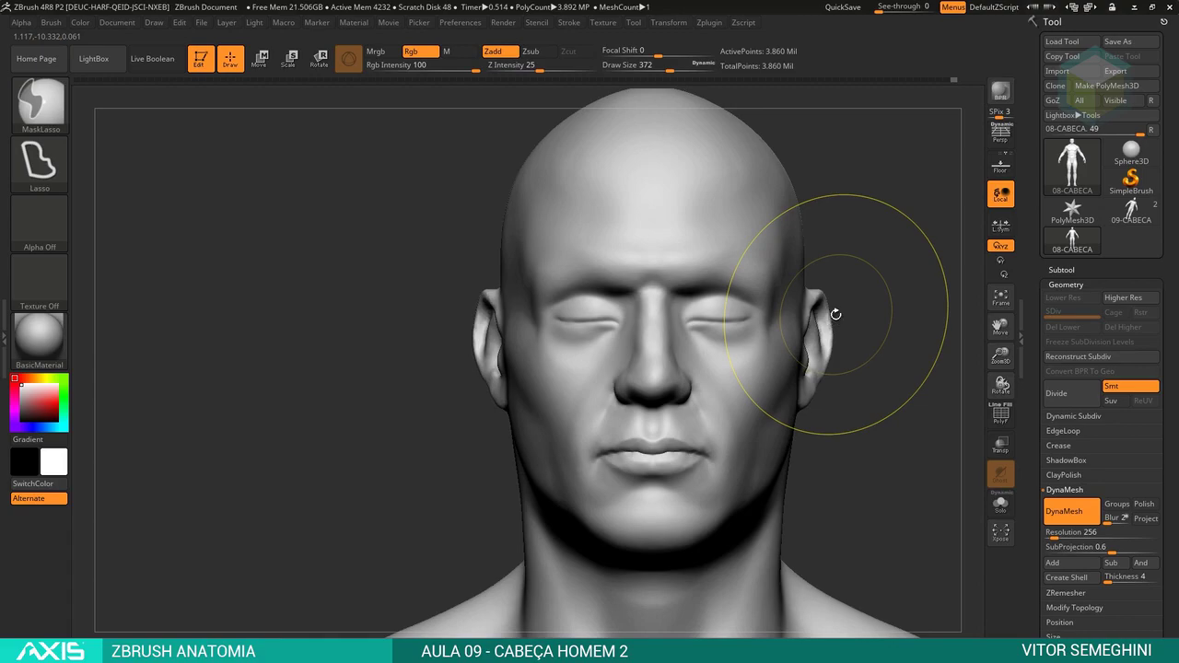
{"action": "right_click_drag", "start_coordinate": [835, 315], "coordinate": [865, 331], "text": "ctrl"}
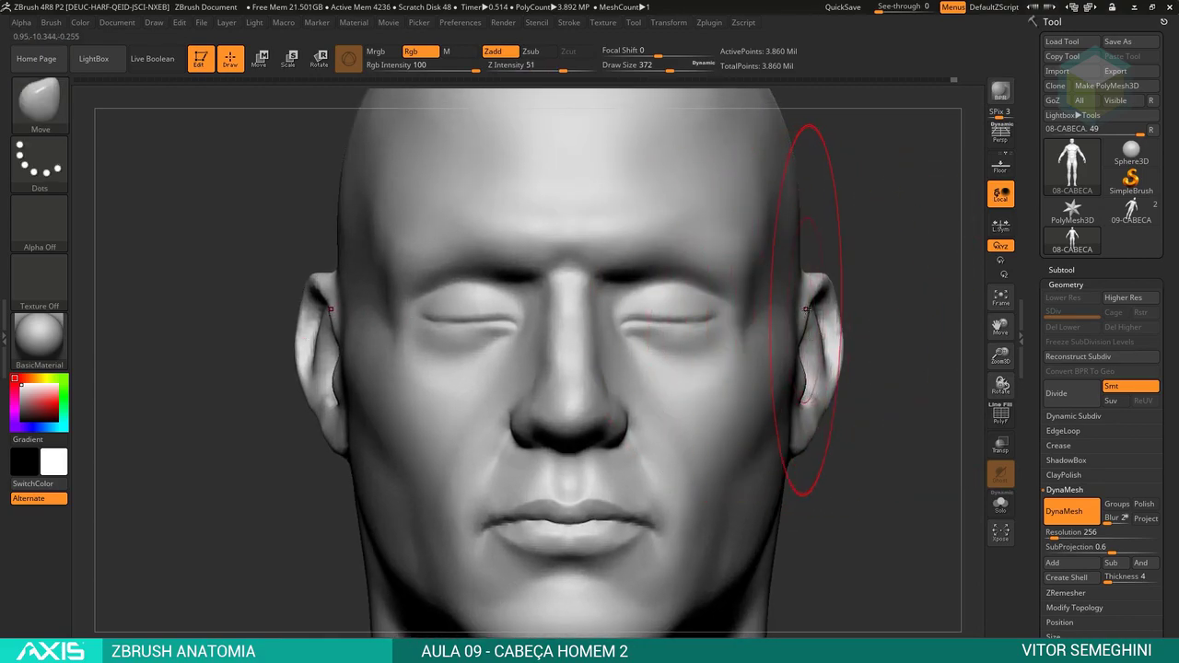
{"action": "mouse_move", "coordinate": [806, 310]}
{"action": "left_mouse_down"}
{"action": "mouse_move", "coordinate": [835, 320]}
{"action": "mouse_move", "coordinate": [792, 364]}
{"action": "left_mouse_up"}
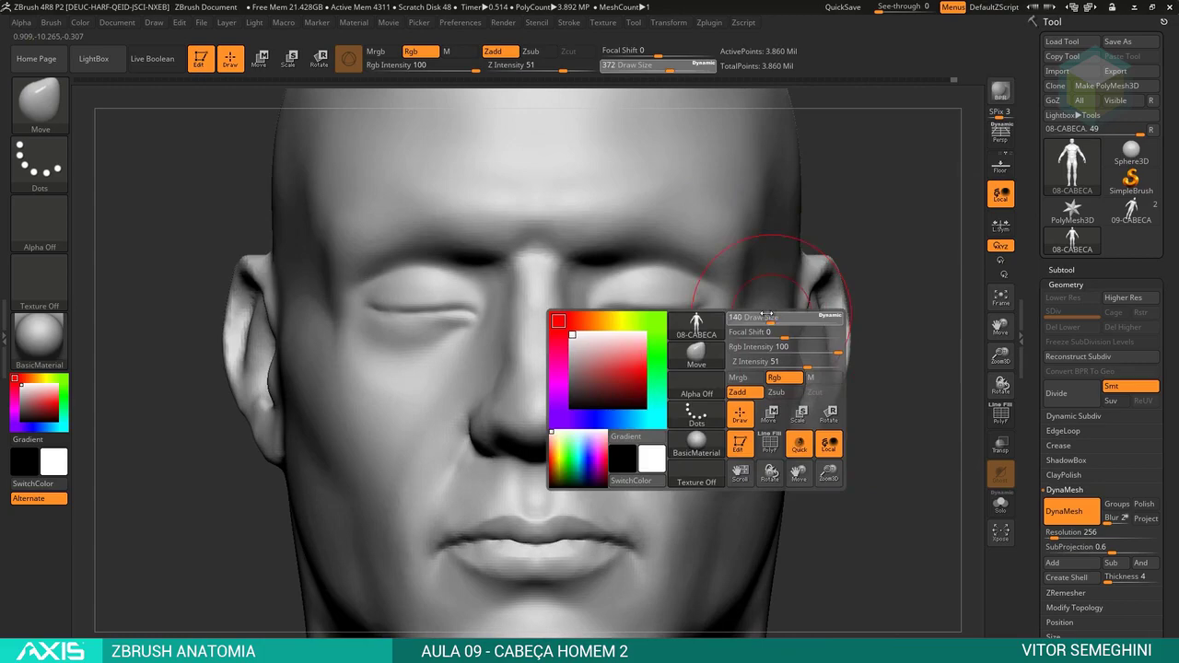
{"action": "mouse_move", "coordinate": [873, 304]}
{"action": "left_mouse_down"}
{"action": "mouse_move", "coordinate": [880, 204]}
{"action": "mouse_move", "coordinate": [846, 296]}
{"action": "left_mouse_up"}
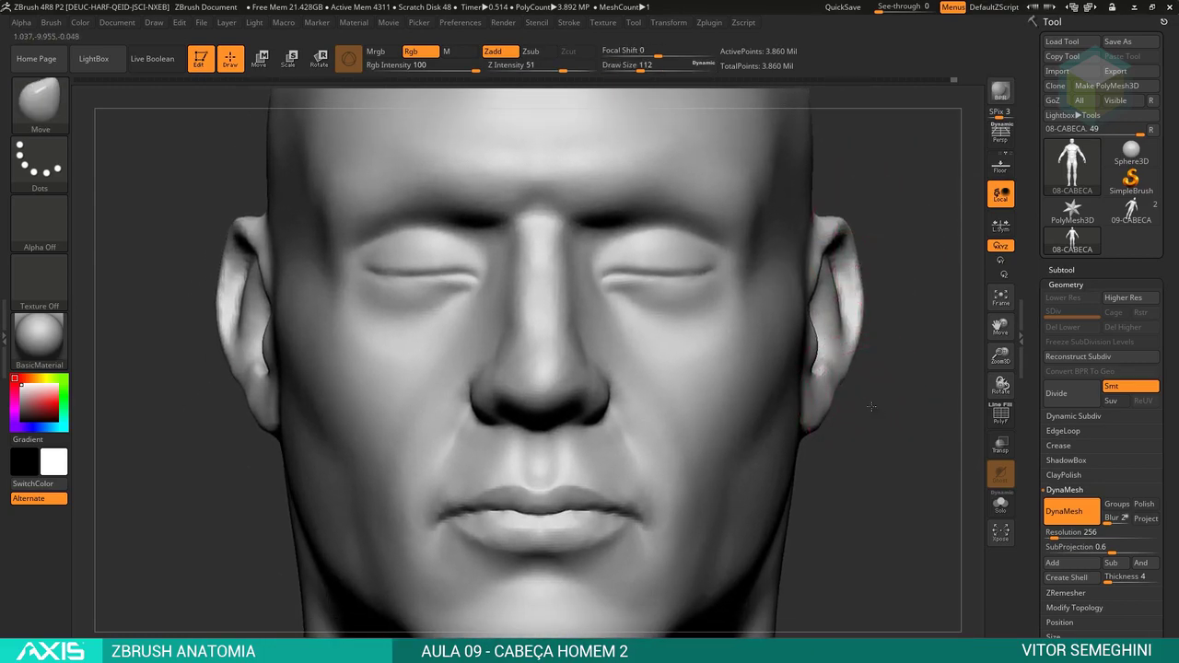
{"action": "left_click_drag", "start_coordinate": [852, 405], "coordinate": [866, 403]}
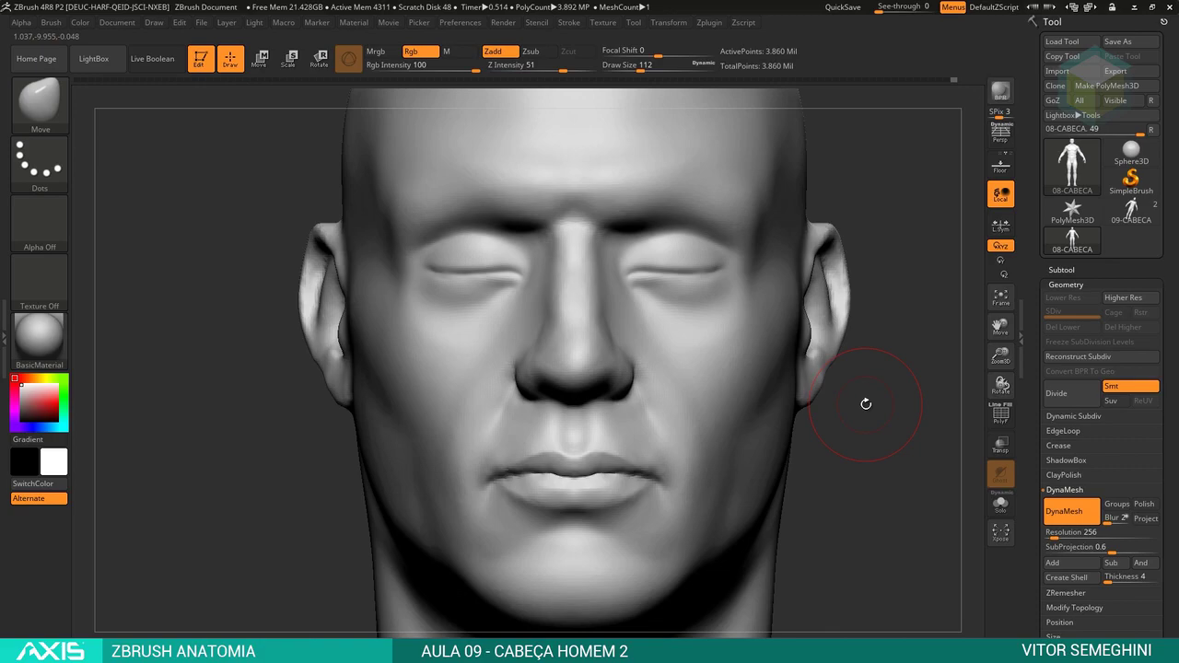
Open the Step by step - Nose pin and trace its bridge line and upper planes.
{"action": "key", "text": "alt+Tab"}
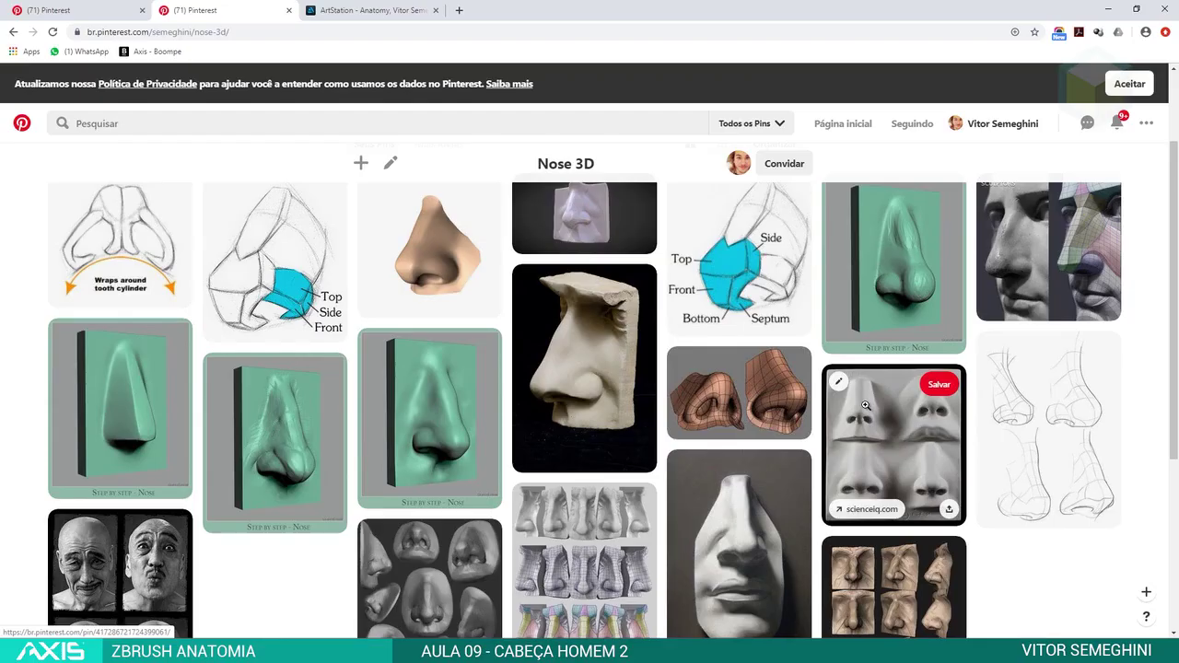
{"action": "left_click", "coordinate": [261, 442]}
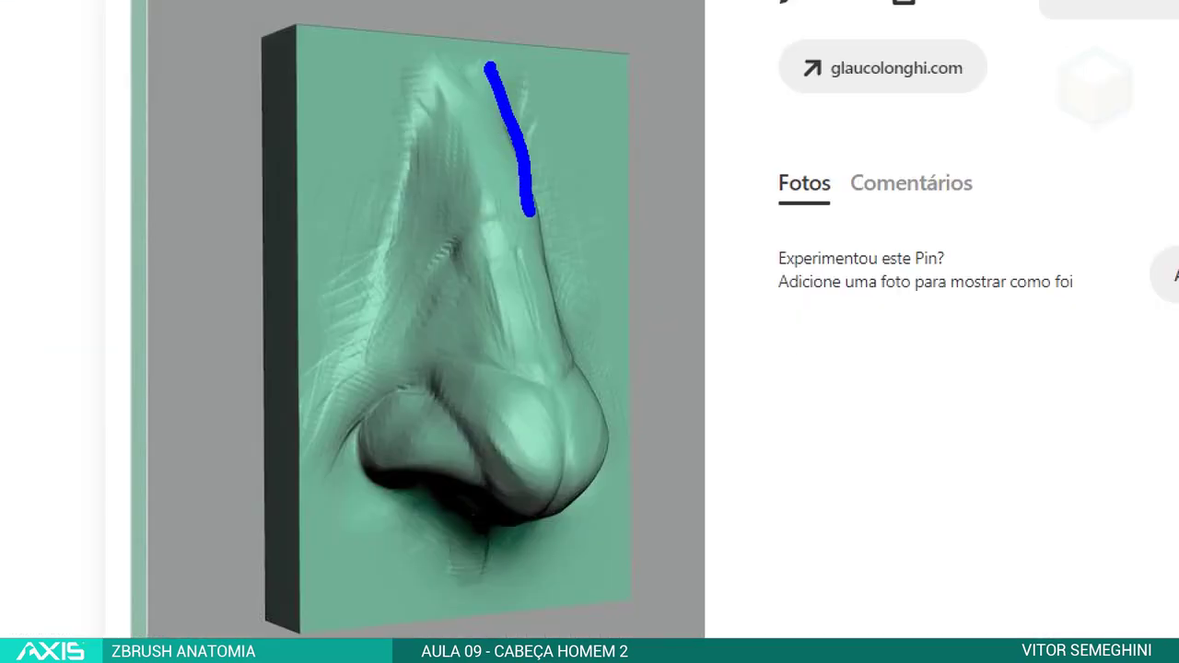
{"action": "left_click_drag", "start_coordinate": [398, 294], "coordinate": [420, 108]}
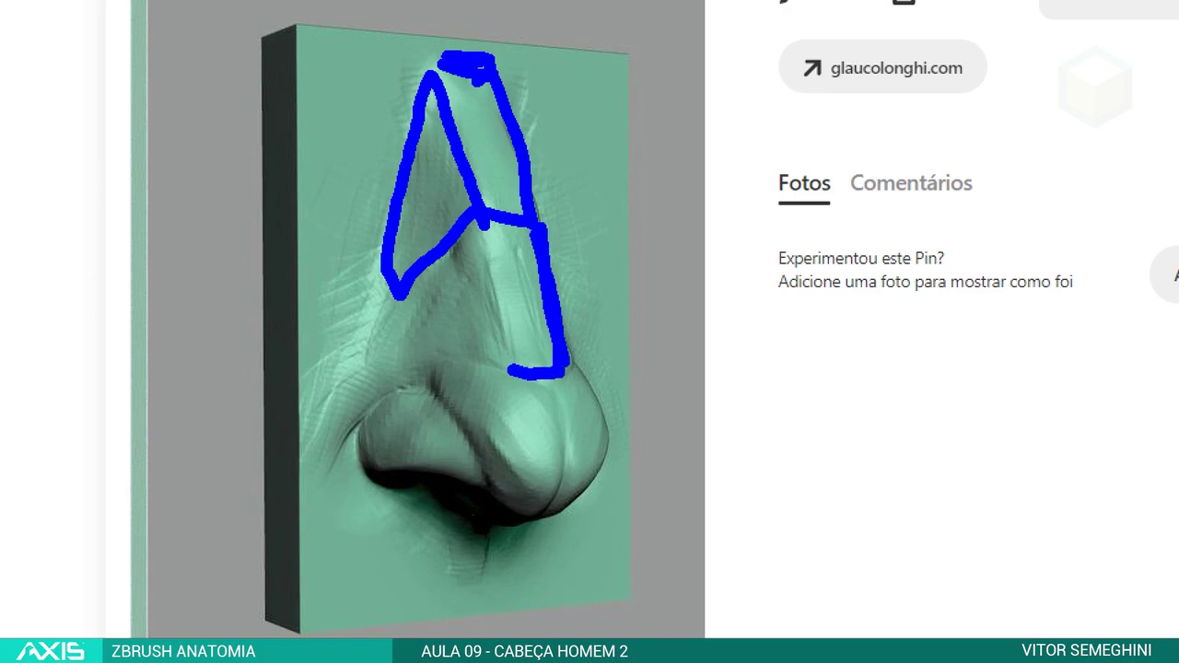
{"action": "left_click_drag", "start_coordinate": [516, 341], "coordinate": [593, 322]}
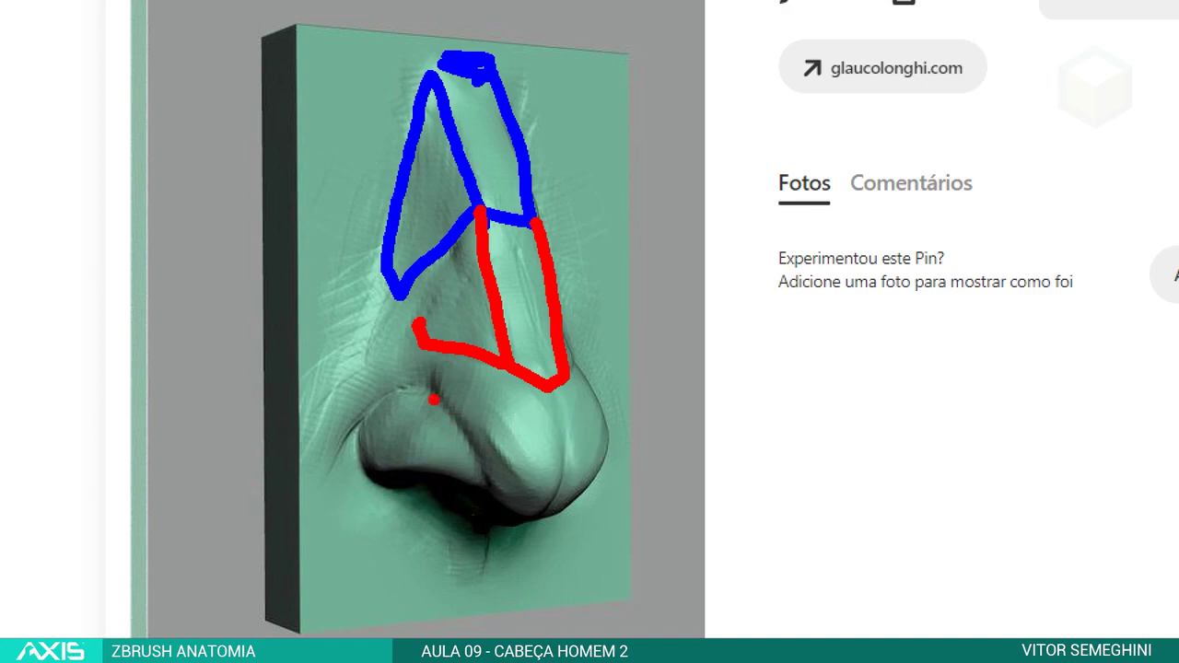
Mark the nose's lower side planes and nostril wings on the reference.
{"action": "left_click_drag", "start_coordinate": [492, 361], "coordinate": [430, 370]}
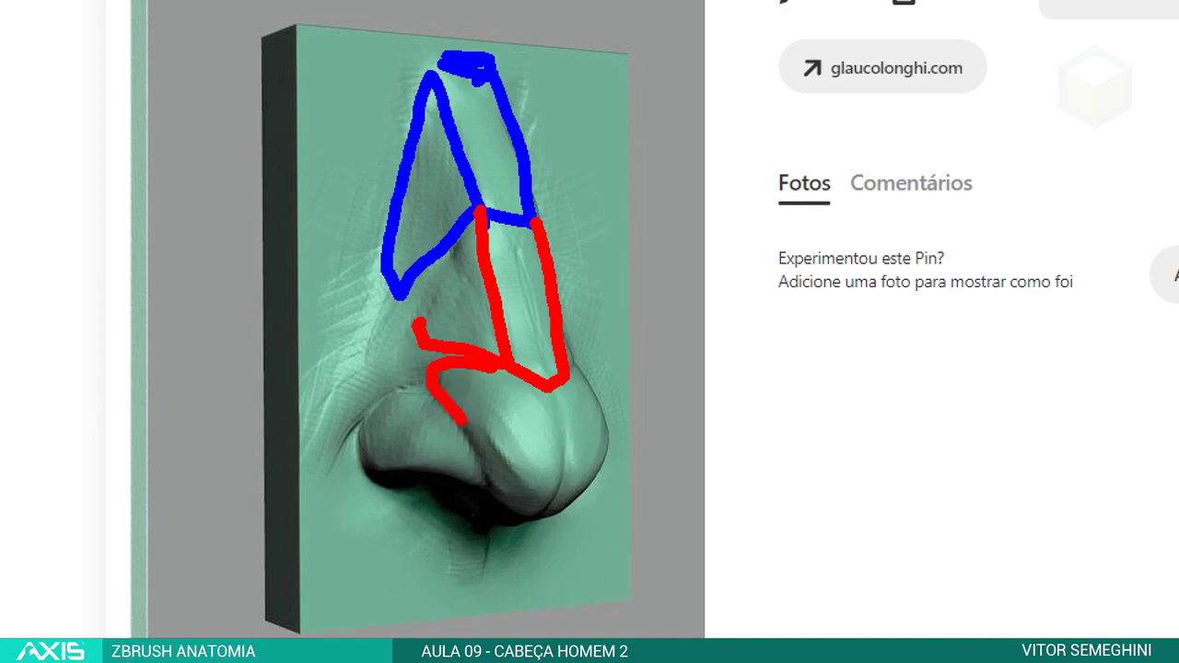
{"action": "mouse_move", "coordinate": [486, 507]}
{"action": "left_mouse_down"}
{"action": "mouse_move", "coordinate": [521, 521]}
{"action": "mouse_move", "coordinate": [555, 493]}
{"action": "mouse_move", "coordinate": [558, 396]}
{"action": "mouse_move", "coordinate": [529, 368]}
{"action": "left_mouse_up"}
{"action": "mouse_move", "coordinate": [449, 419]}
{"action": "left_mouse_down"}
{"action": "mouse_move", "coordinate": [387, 392]}
{"action": "mouse_move", "coordinate": [361, 456]}
{"action": "mouse_move", "coordinate": [498, 506]}
{"action": "left_mouse_up"}
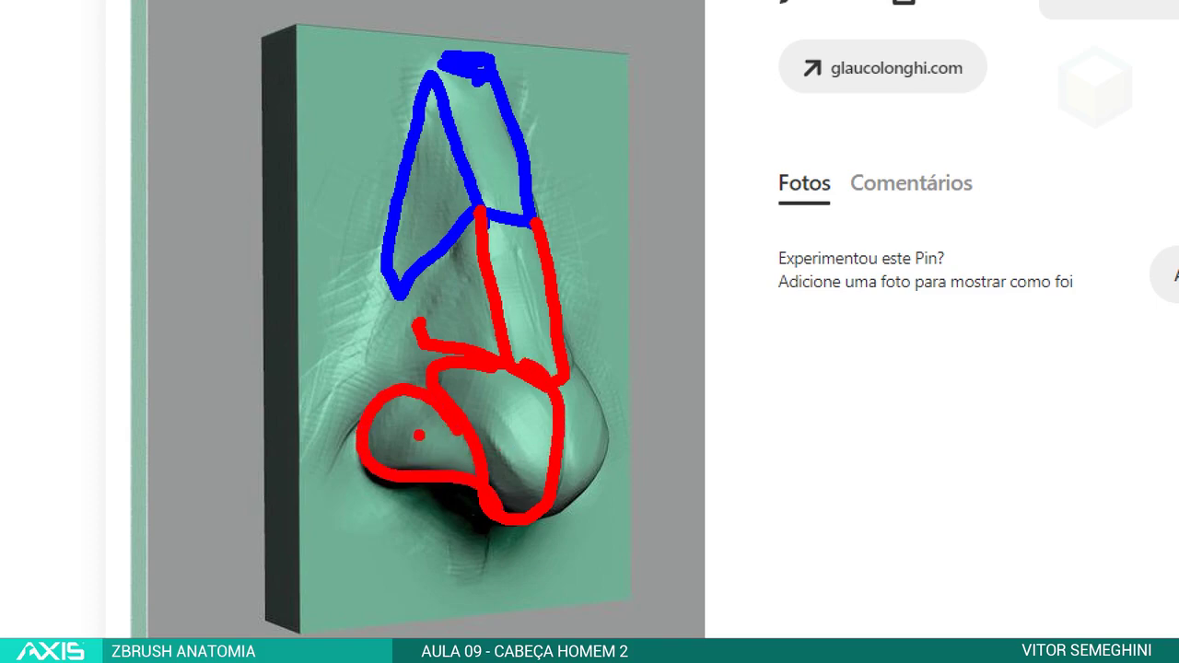
{"action": "key", "text": "ctrl+z"}
{"action": "key", "text": "ctrl+z"}
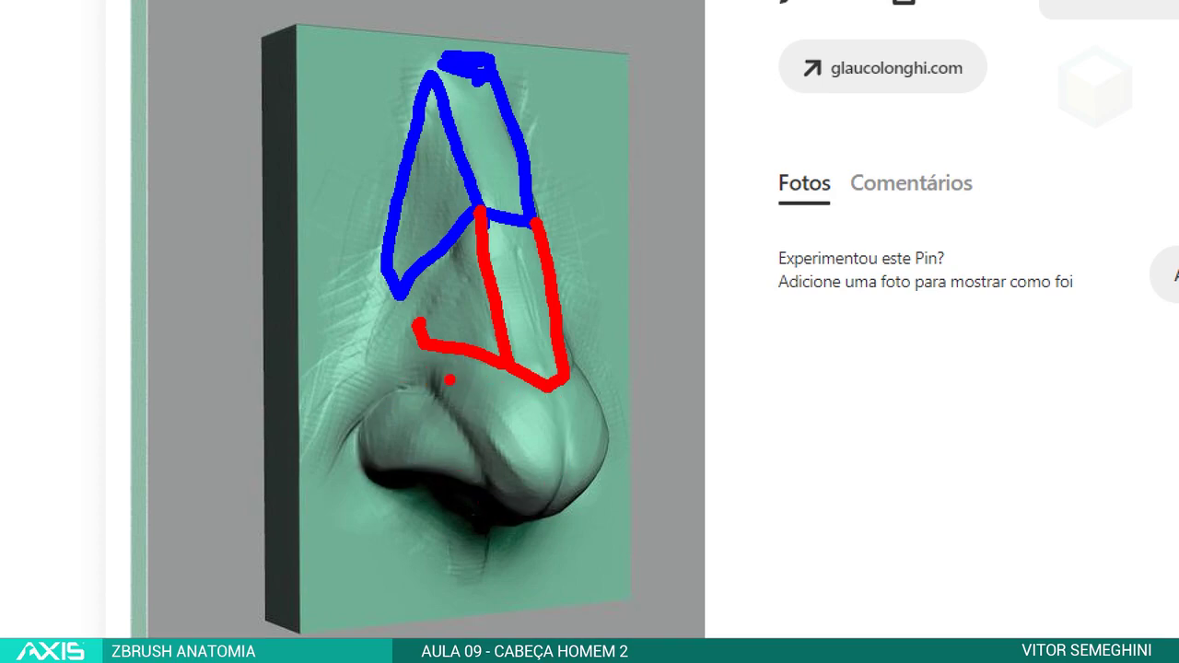
{"action": "left_click_drag", "start_coordinate": [462, 375], "coordinate": [447, 377]}
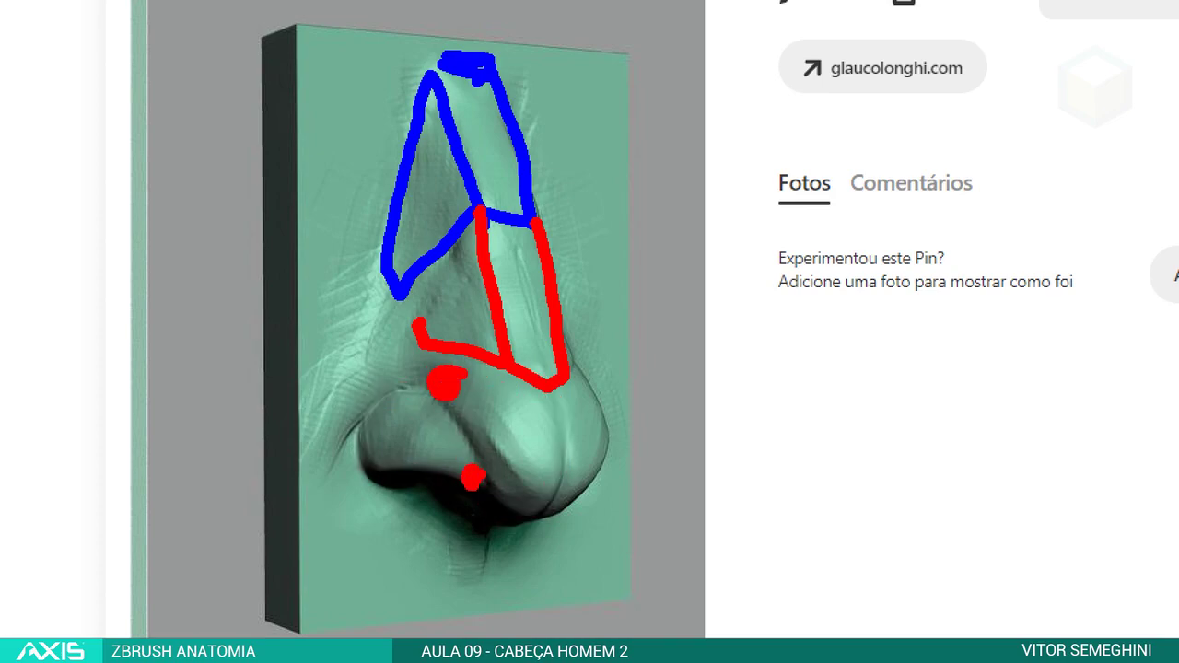
{"action": "mouse_move", "coordinate": [473, 477]}
{"action": "left_mouse_down"}
{"action": "mouse_move", "coordinate": [444, 379]}
{"action": "mouse_move", "coordinate": [345, 456]}
{"action": "mouse_move", "coordinate": [481, 483]}
{"action": "left_mouse_up"}
{"action": "mouse_move", "coordinate": [368, 396]}
{"action": "left_mouse_down"}
{"action": "mouse_move", "coordinate": [267, 366]}
{"action": "mouse_move", "coordinate": [250, 378]}
{"action": "mouse_move", "coordinate": [277, 359]}
{"action": "left_mouse_up"}
{"action": "left_click_drag", "start_coordinate": [551, 380], "coordinate": [599, 599]}
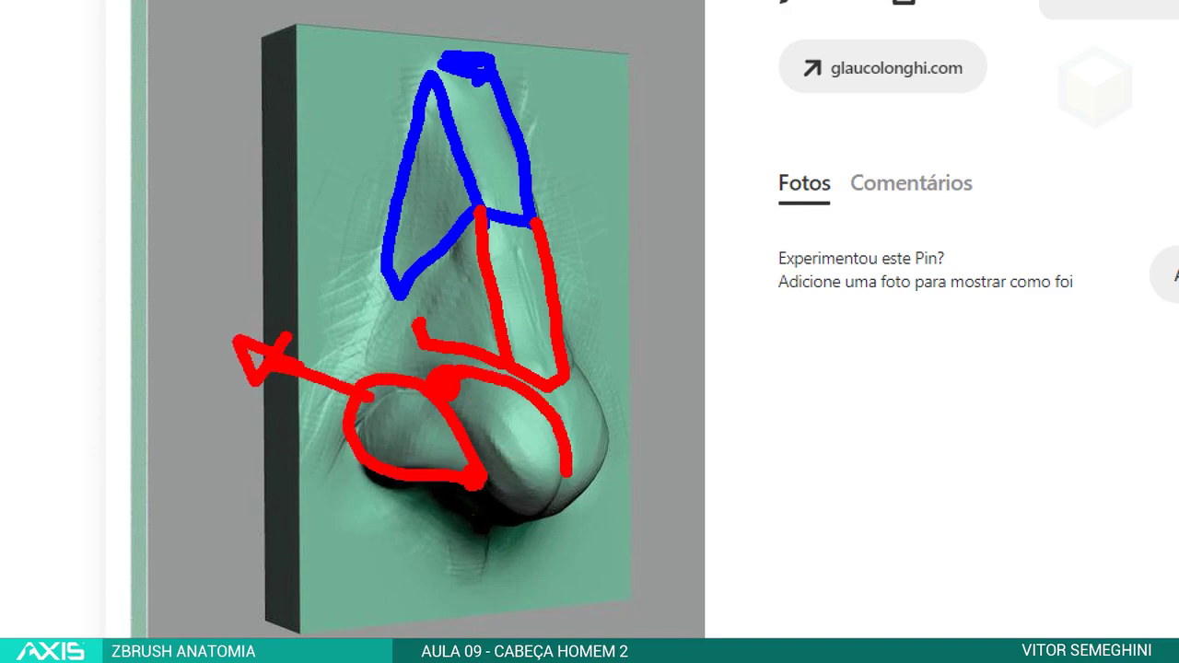
Mark the nostril tip and edge and hatch over the left nostril area.
{"action": "key", "text": "e"}
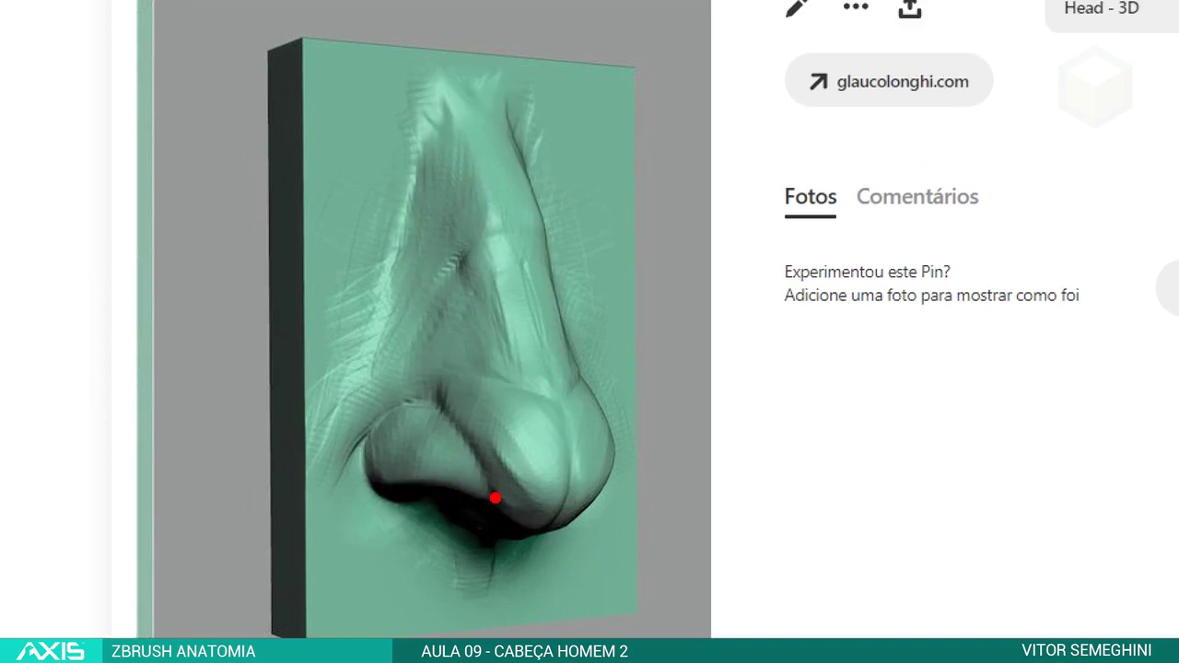
{"action": "left_click_drag", "start_coordinate": [564, 511], "coordinate": [582, 451]}
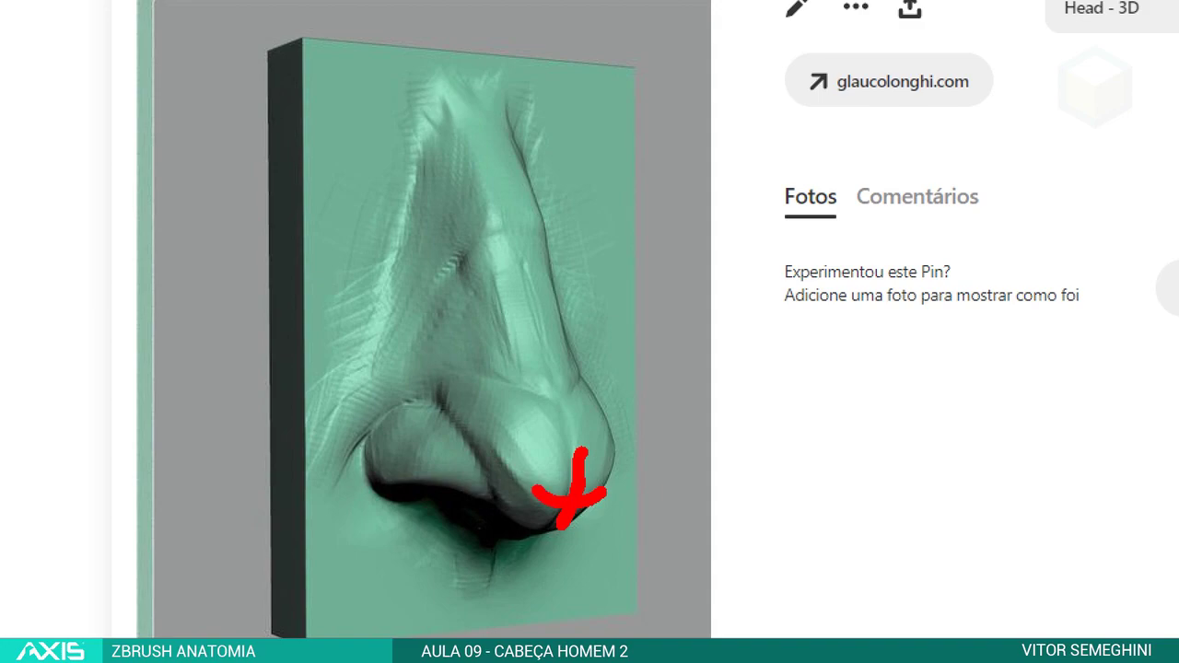
{"action": "left_click_drag", "start_coordinate": [468, 391], "coordinate": [483, 425]}
{"action": "left_click", "coordinate": [535, 538]}
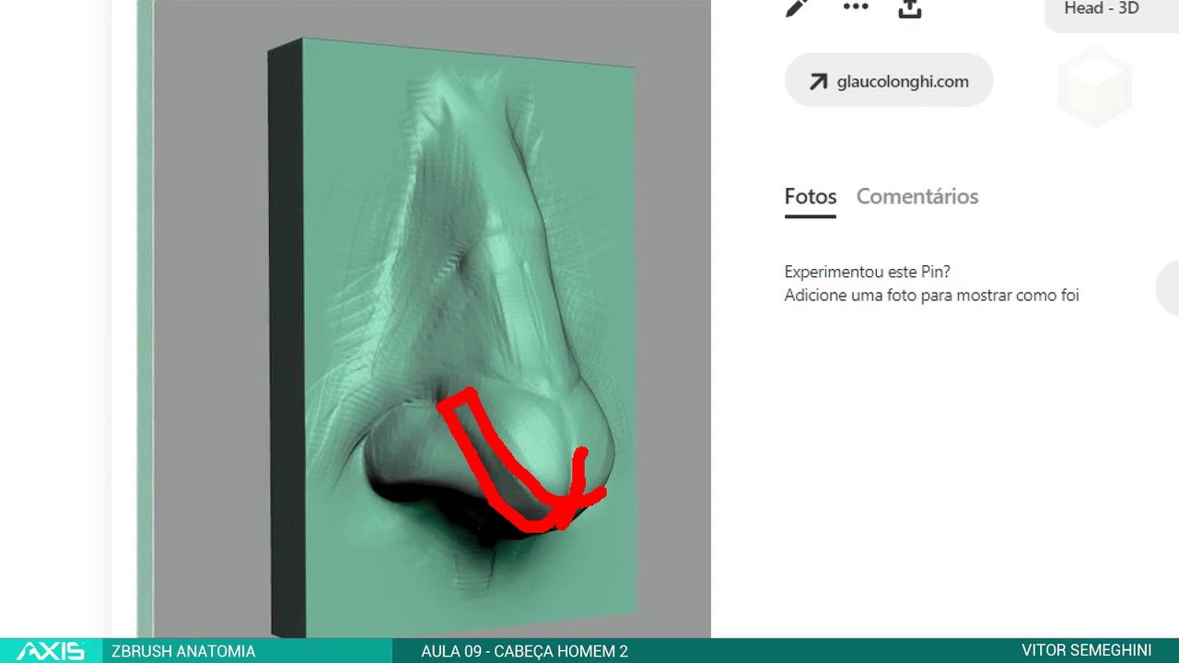
{"action": "mouse_move", "coordinate": [450, 437]}
{"action": "left_mouse_down"}
{"action": "mouse_move", "coordinate": [457, 477]}
{"action": "mouse_move", "coordinate": [426, 484]}
{"action": "left_mouse_up"}
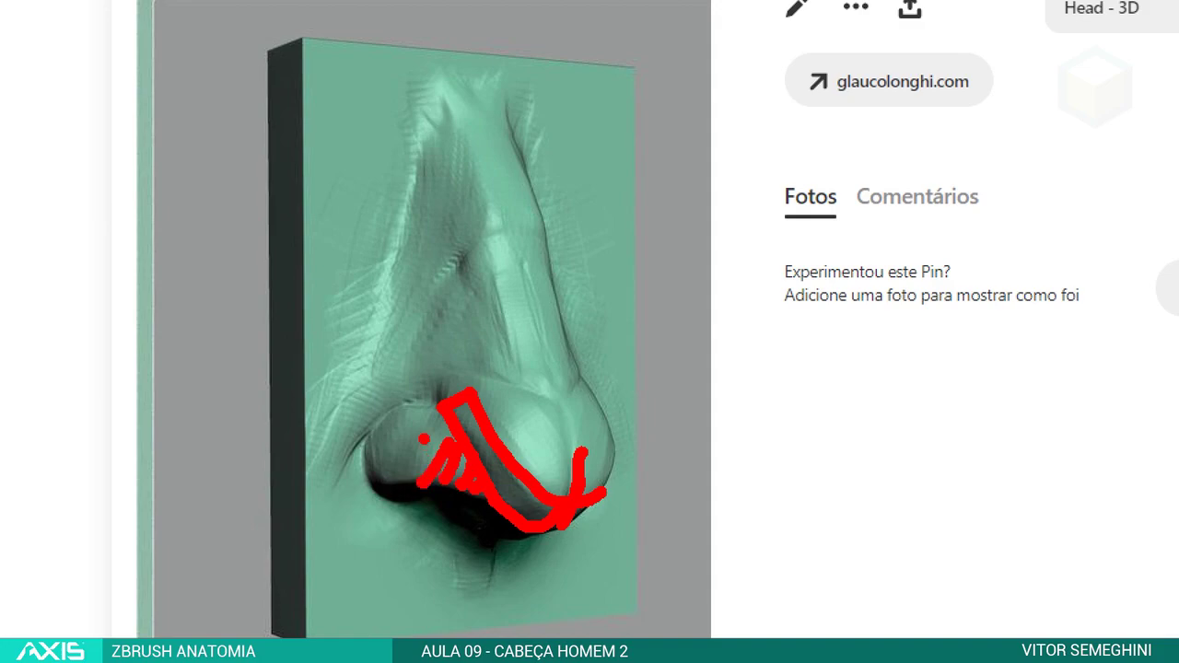
{"action": "mouse_move", "coordinate": [398, 422]}
{"action": "left_mouse_down"}
{"action": "mouse_move", "coordinate": [406, 466]}
{"action": "mouse_move", "coordinate": [385, 460]}
{"action": "mouse_move", "coordinate": [382, 487]}
{"action": "left_mouse_up"}
{"action": "mouse_move", "coordinate": [372, 435]}
{"action": "left_mouse_down"}
{"action": "mouse_move", "coordinate": [368, 494]}
{"action": "mouse_move", "coordinate": [459, 454]}
{"action": "left_mouse_up"}
{"action": "left_click", "coordinate": [475, 502]}
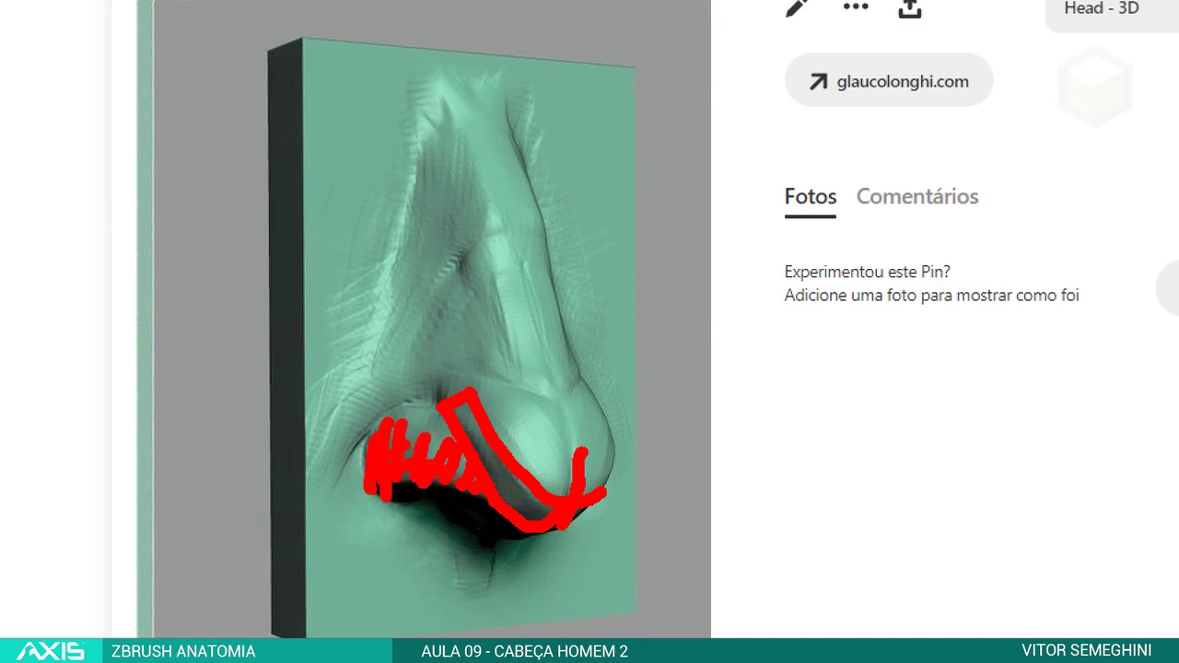
Add marks near the nose tip, clear the annotations, and bring the ZBrush head closer in front view.
{"action": "mouse_move", "coordinate": [558, 363]}
{"action": "left_mouse_down"}
{"action": "mouse_move", "coordinate": [540, 391]}
{"action": "mouse_move", "coordinate": [503, 409]}
{"action": "left_mouse_up"}
{"action": "mouse_move", "coordinate": [529, 407]}
{"action": "left_mouse_down"}
{"action": "mouse_move", "coordinate": [488, 425]}
{"action": "mouse_move", "coordinate": [486, 415]}
{"action": "left_mouse_up"}
{"action": "key", "text": "Escape"}
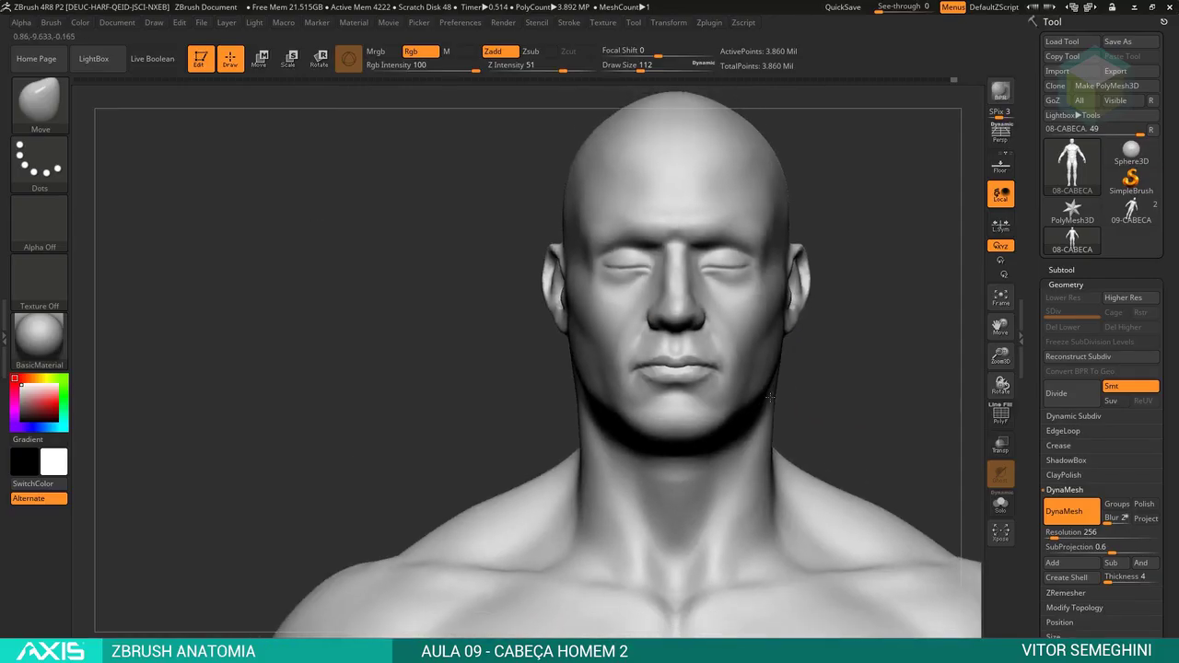
{"action": "right_click_drag", "start_coordinate": [769, 396], "coordinate": [859, 446], "text": "ctrl"}
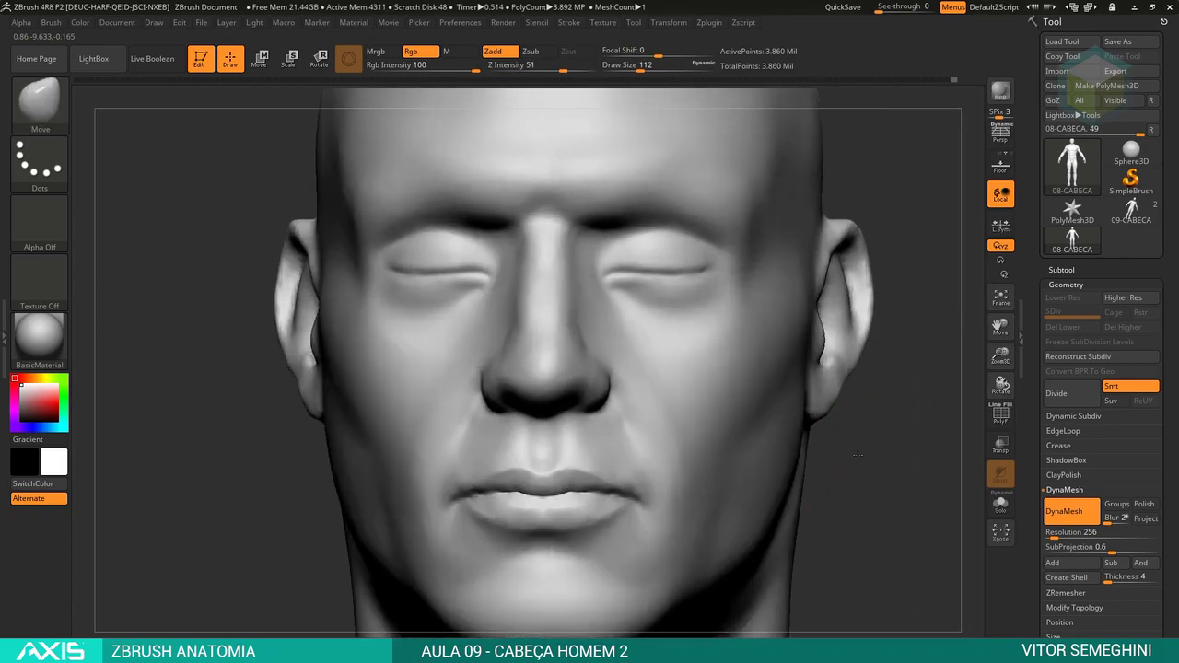
Review the smoothing brush settings while turning the head between three-quarter and front views.
{"action": "right_click", "coordinate": [774, 525]}
{"action": "right_click_drag", "start_coordinate": [774, 525], "coordinate": [645, 315]}
{"action": "key", "text": "shift"}
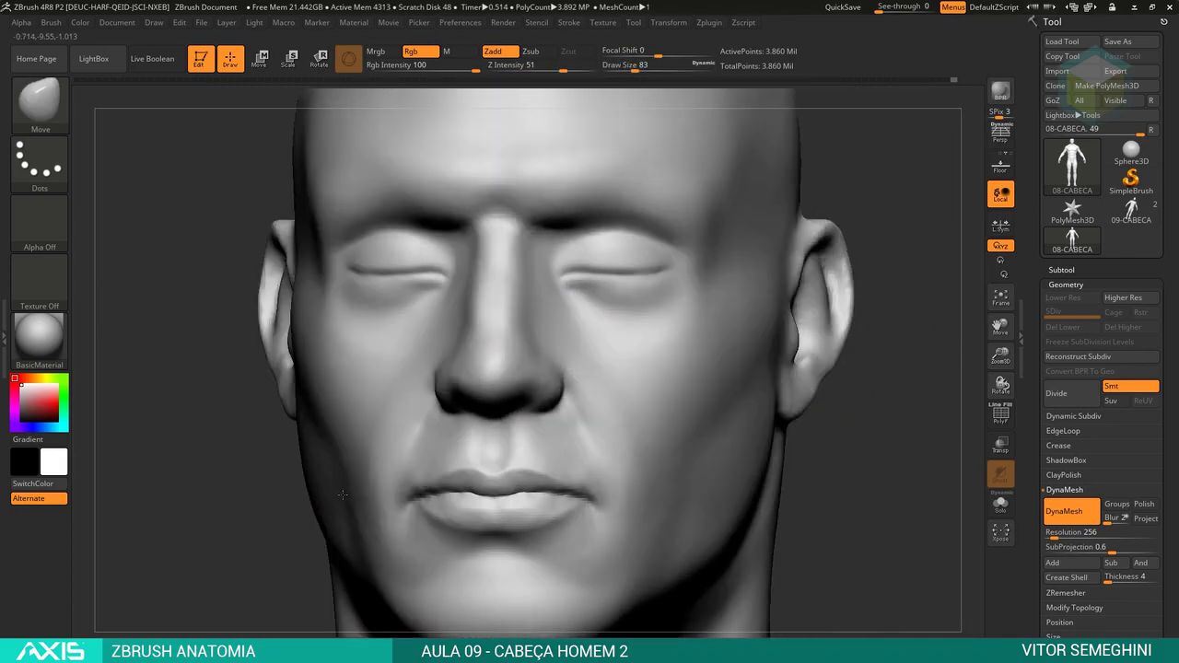
{"action": "right_click_drag", "start_coordinate": [530, 339], "coordinate": [700, 466]}
{"action": "right_click", "coordinate": [645, 433]}
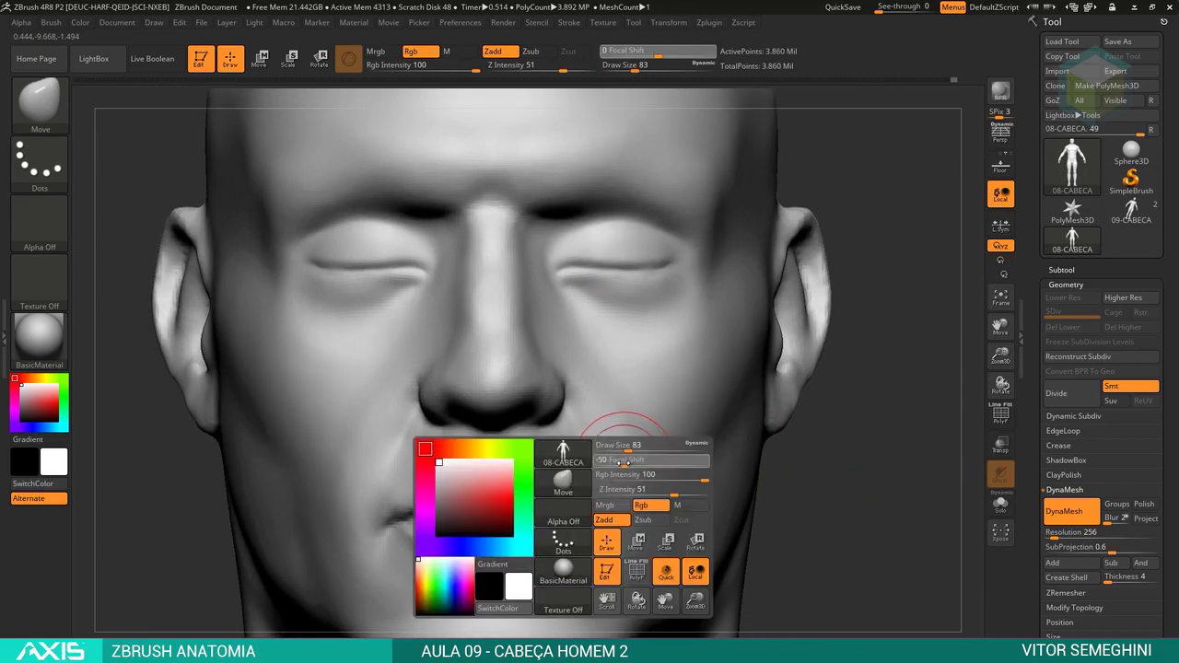
{"action": "key", "text": "shift"}
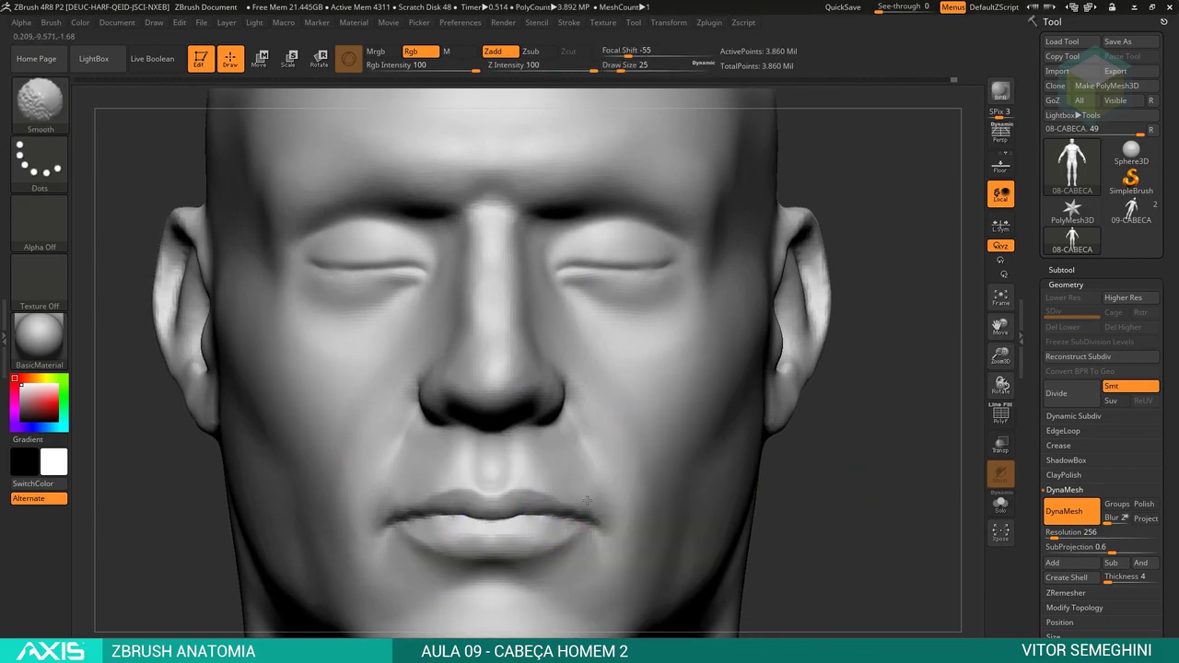
{"action": "mouse_move", "coordinate": [566, 508]}
{"action": "right_mouse_down", "text": "ctrl"}
{"action": "mouse_move", "coordinate": [530, 513]}
{"action": "mouse_move", "coordinate": [584, 408]}
{"action": "mouse_move", "coordinate": [789, 489]}
{"action": "mouse_move", "coordinate": [566, 433]}
{"action": "right_mouse_up", "text": "ctrl"}
Select ClayBuildup and add clay along the side of the nose bridge.
{"action": "key", "text": "b"}
{"action": "key", "text": "c"}
{"action": "key", "text": "b"}
{"action": "key", "text": "b"}
{"action": "key", "text": "d"}
{"action": "key", "text": "s"}
{"action": "key", "text": "space"}
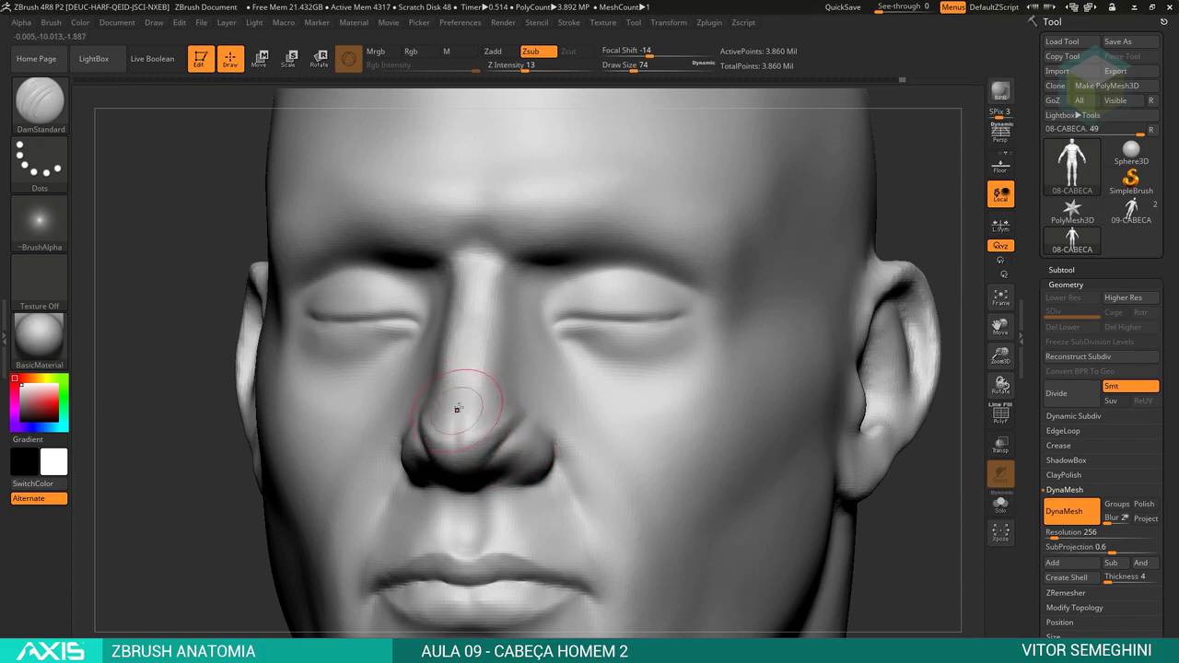
{"action": "key", "text": "b"}
{"action": "key", "text": "c"}
Smooth the clay on the nose bridge and adjust the brush settings.
{"action": "key", "text": "b"}
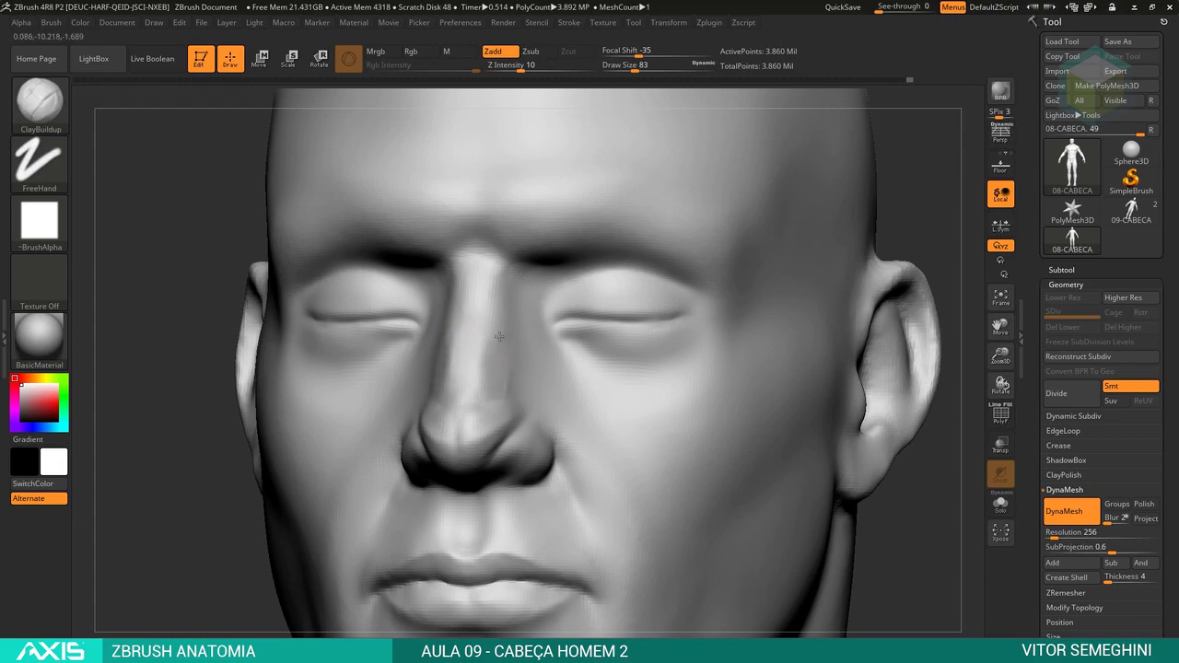
{"action": "mouse_move", "coordinate": [499, 336]}
{"action": "left_mouse_down"}
{"action": "mouse_move", "coordinate": [451, 396]}
{"action": "mouse_move", "coordinate": [491, 349]}
{"action": "mouse_move", "coordinate": [524, 381]}
{"action": "mouse_move", "coordinate": [489, 381]}
{"action": "mouse_move", "coordinate": [473, 421]}
{"action": "mouse_move", "coordinate": [508, 368]}
{"action": "mouse_move", "coordinate": [523, 271]}
{"action": "left_mouse_up"}
{"action": "key", "text": "b"}
{"action": "key", "text": "c"}
{"action": "key", "text": "b"}
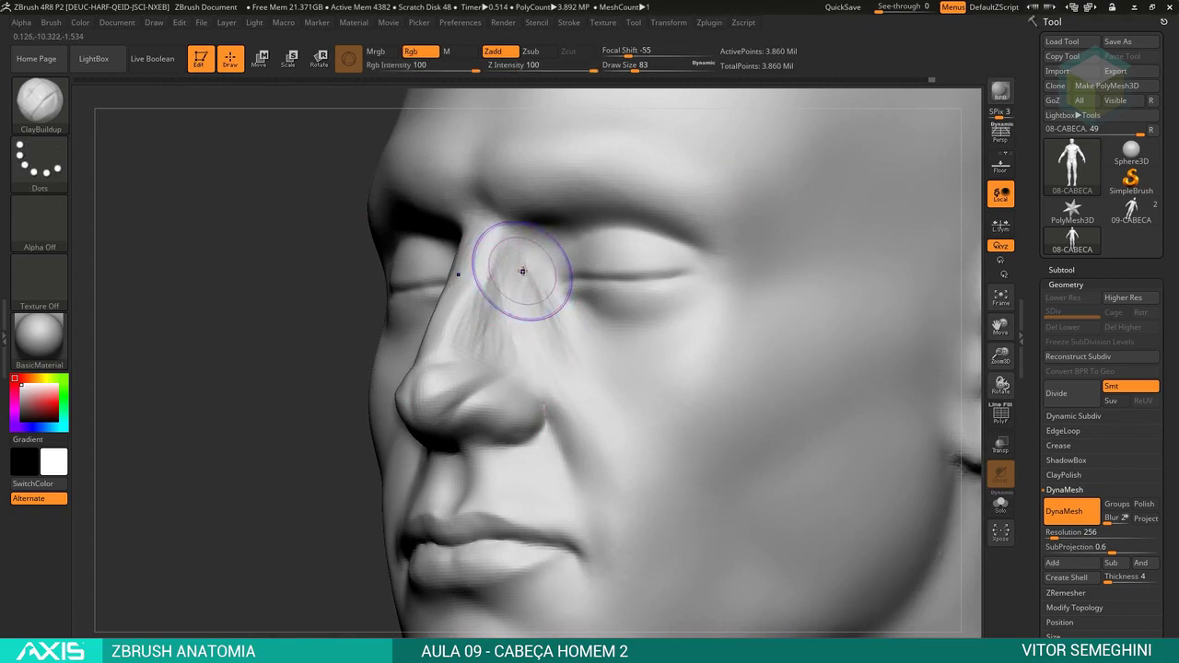
{"action": "mouse_move", "coordinate": [277, 368]}
{"action": "left_mouse_down"}
{"action": "mouse_move", "coordinate": [576, 347]}
{"action": "mouse_move", "coordinate": [516, 341]}
{"action": "mouse_move", "coordinate": [589, 332]}
{"action": "mouse_move", "coordinate": [655, 301]}
{"action": "left_mouse_up"}
{"action": "key", "text": "space"}
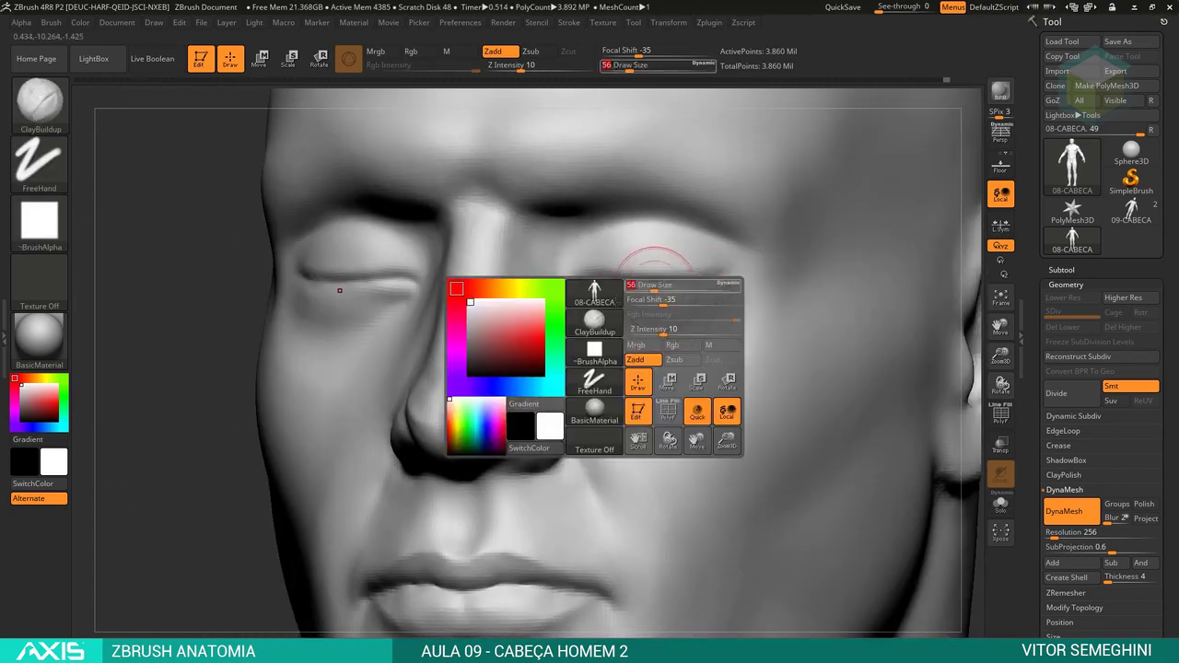
{"action": "key", "text": "space"}
{"action": "mouse_move", "coordinate": [540, 311]}
{"action": "left_mouse_down", "text": "alt"}
{"action": "mouse_move", "coordinate": [543, 367]}
{"action": "mouse_move", "coordinate": [500, 395]}
{"action": "left_mouse_up", "text": "alt"}
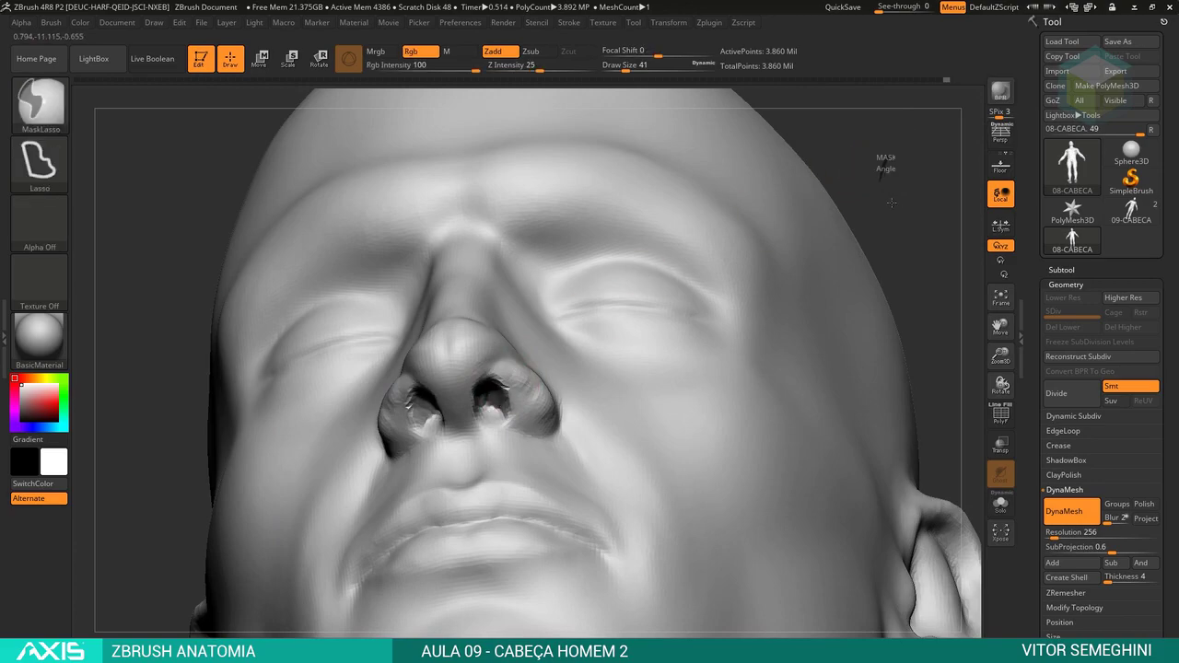
Select the Move brush and shrink it to work on the nose.
{"action": "left_click_drag", "start_coordinate": [893, 184], "coordinate": [518, 368]}
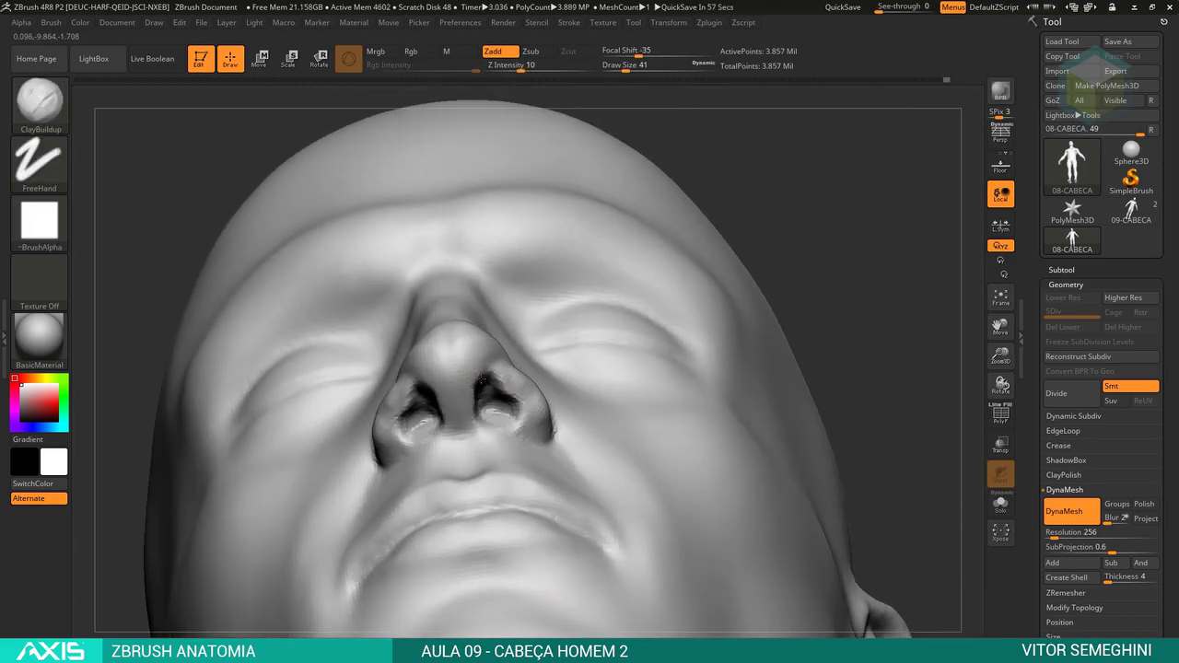
{"action": "left_click_drag", "start_coordinate": [810, 237], "coordinate": [868, 421]}
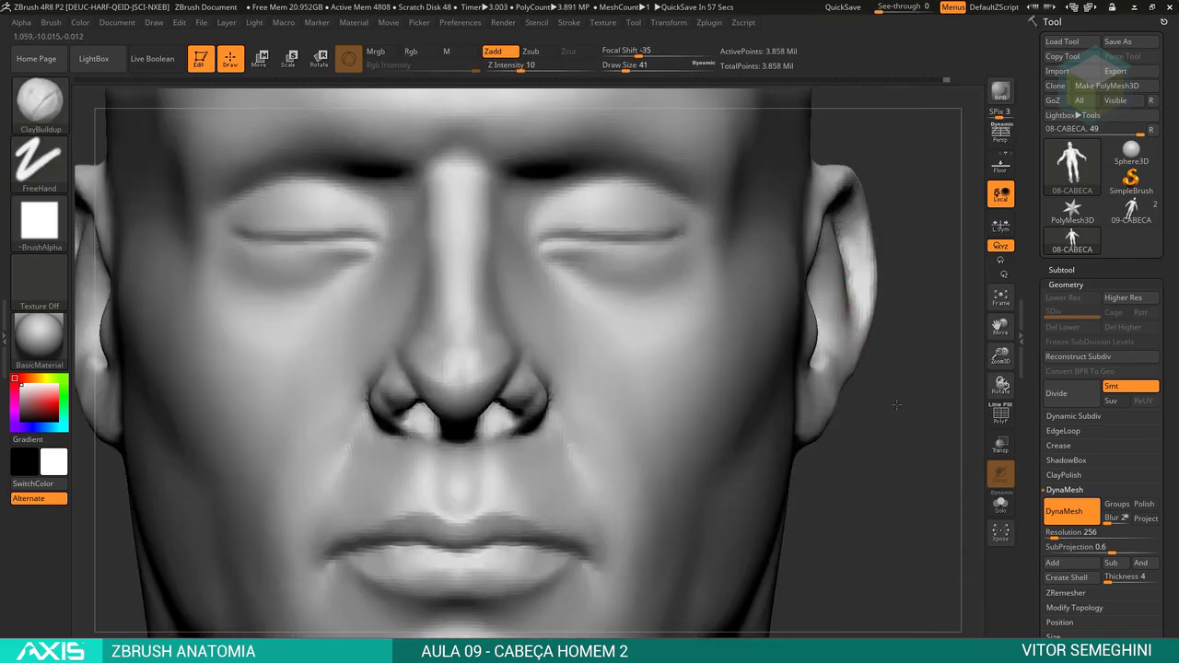
{"action": "key", "text": "space"}
{"action": "key", "text": "b"}
{"action": "key", "text": "m"}
{"action": "key", "text": "v"}
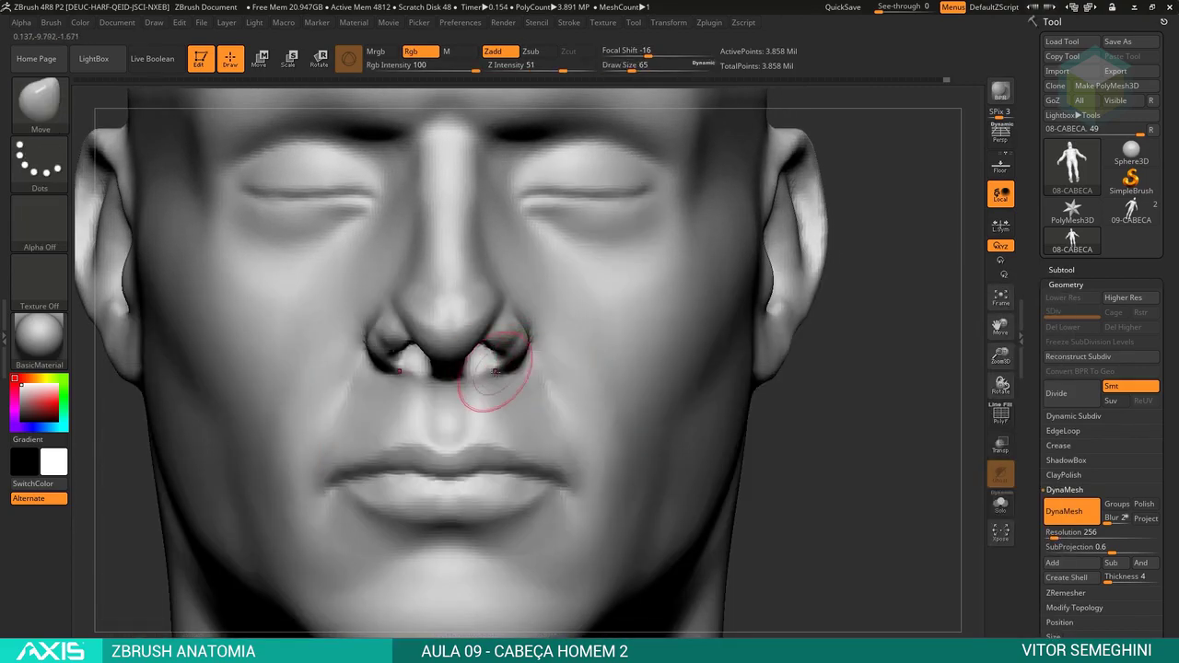
{"action": "key", "text": "space"}
{"action": "left_click_drag", "start_coordinate": [463, 353], "coordinate": [451, 353]}
{"action": "key", "text": "space"}
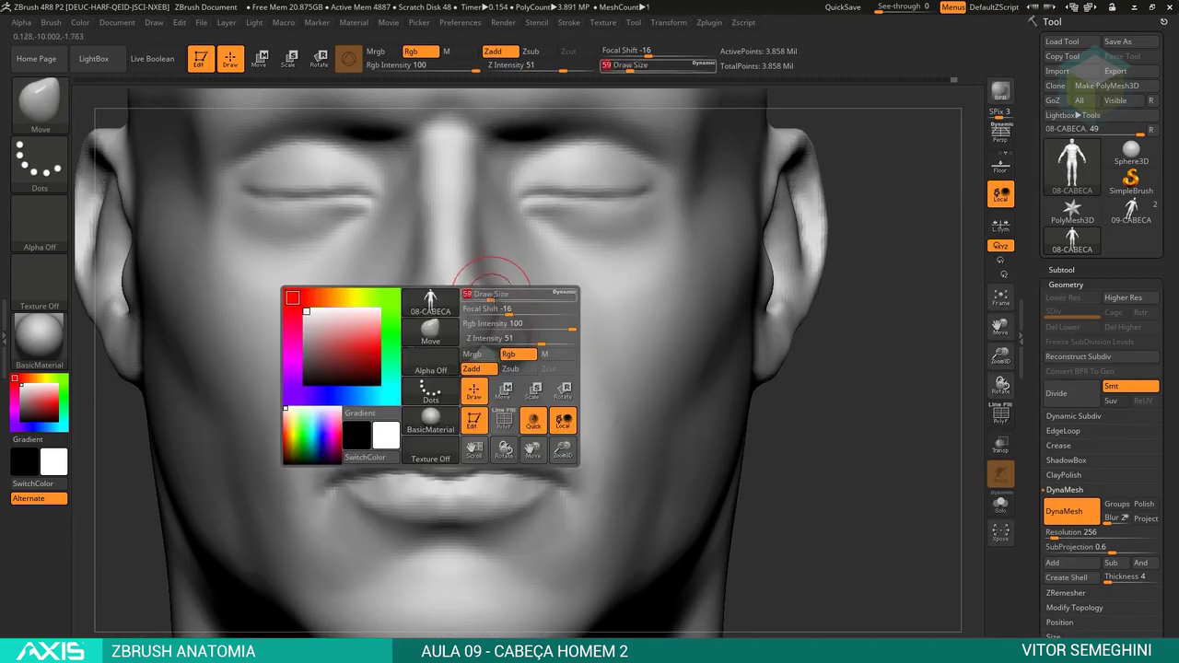
{"action": "mouse_move", "coordinate": [526, 329]}
{"action": "left_mouse_down"}
{"action": "mouse_move", "coordinate": [709, 400]}
{"action": "mouse_move", "coordinate": [491, 343]}
{"action": "mouse_move", "coordinate": [502, 322]}
{"action": "mouse_move", "coordinate": [556, 310]}
{"action": "left_mouse_up"}
{"action": "key", "text": "space"}
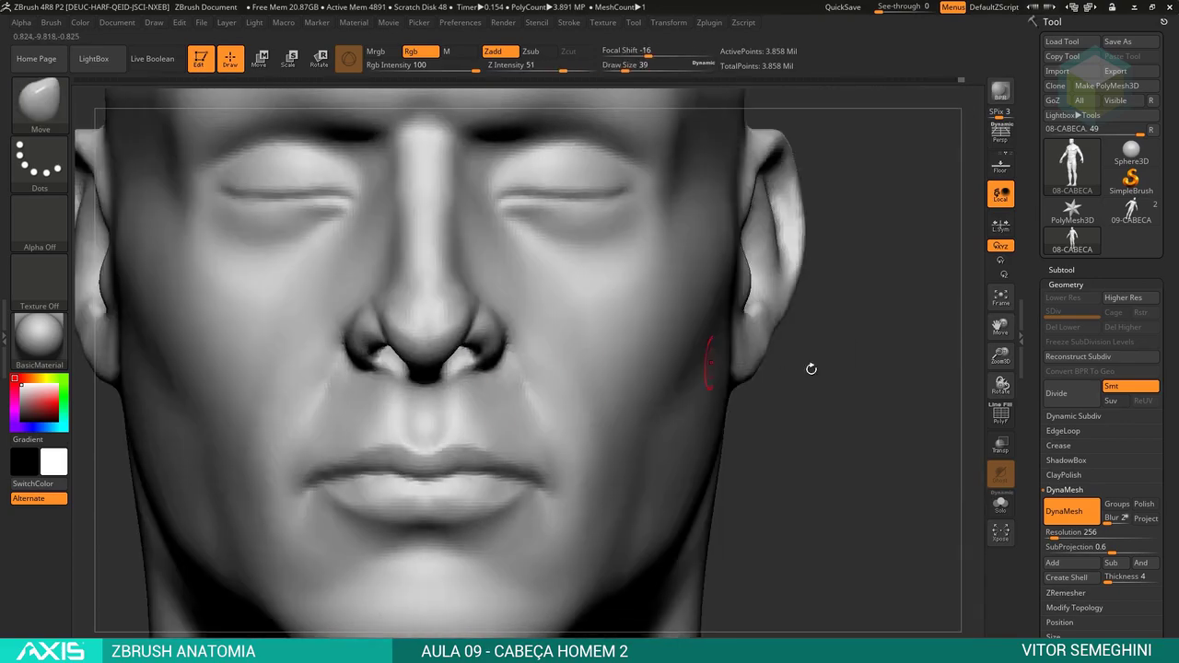
Switch to DamStandard and crease around the nose, orbiting from front to side profile.
{"action": "key", "text": "b"}
{"action": "key", "text": "d"}
{"action": "key", "text": "s"}
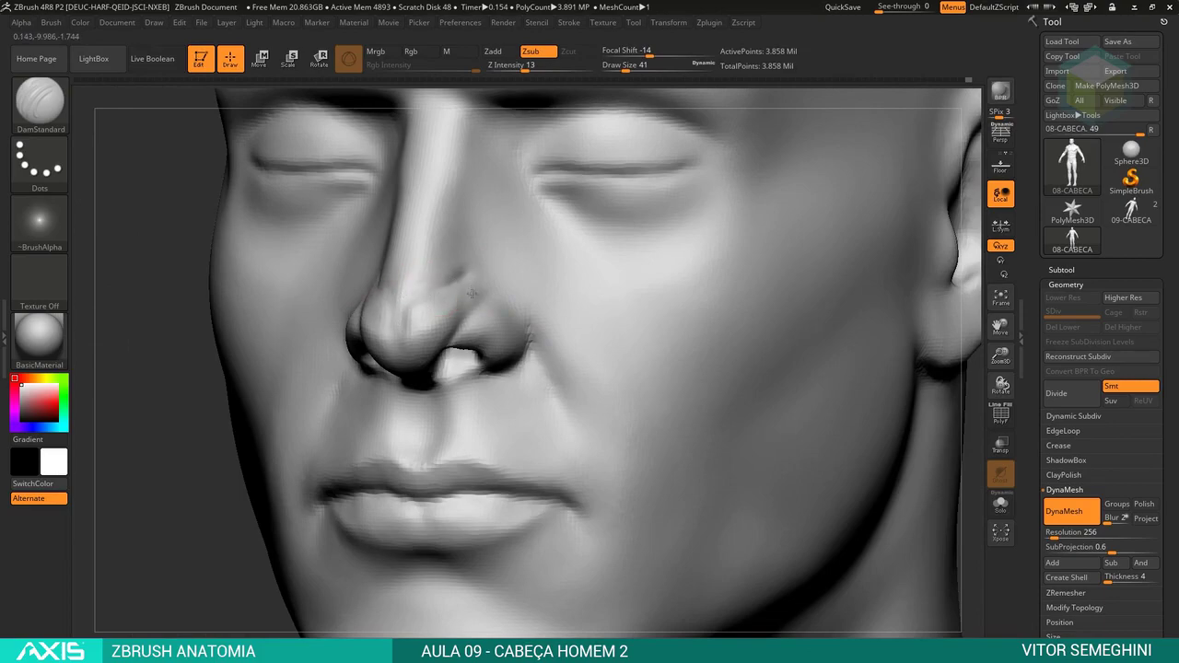
{"action": "left_click_drag", "start_coordinate": [972, 387], "coordinate": [432, 293], "text": "shift"}
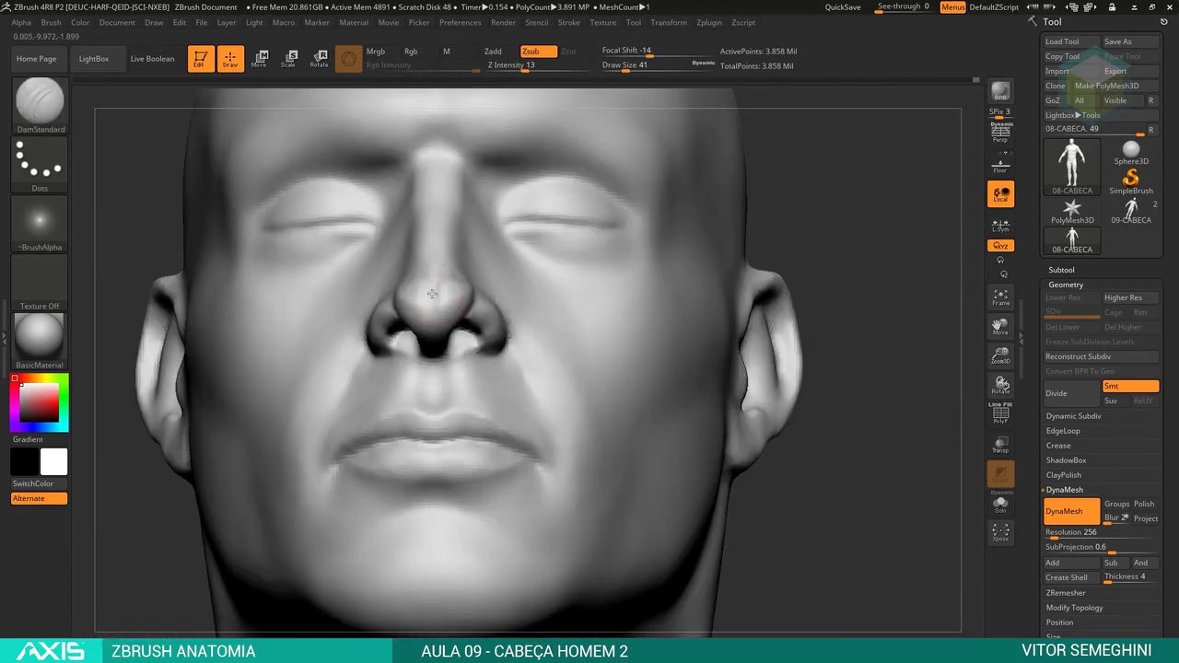
{"action": "mouse_move", "coordinate": [666, 273]}
{"action": "left_mouse_down"}
{"action": "mouse_move", "coordinate": [528, 263]}
{"action": "mouse_move", "coordinate": [477, 321]}
{"action": "left_mouse_up"}
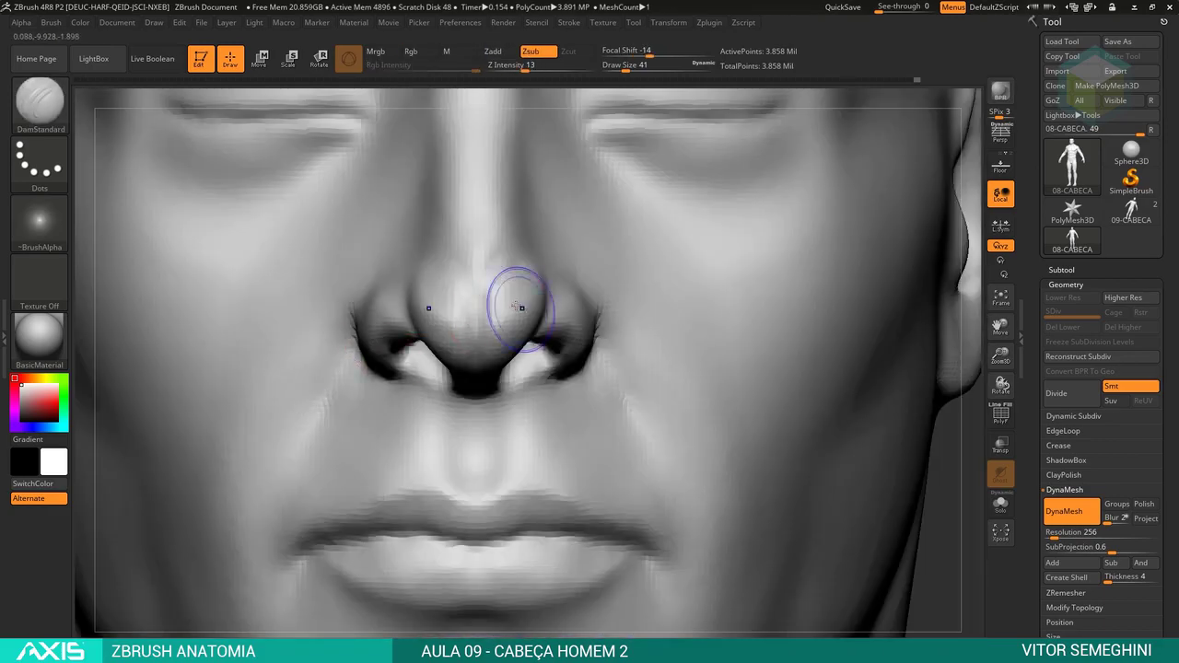
{"action": "right_click_drag", "start_coordinate": [571, 368], "coordinate": [513, 303], "text": "shift"}
{"action": "right_click_drag", "start_coordinate": [934, 438], "coordinate": [501, 436], "text": "shift"}
{"action": "mouse_move", "coordinate": [500, 436]}
{"action": "left_mouse_down", "text": "alt"}
{"action": "mouse_move", "coordinate": [513, 329]}
{"action": "mouse_move", "coordinate": [562, 364]}
{"action": "left_mouse_up", "text": "alt"}
{"action": "key", "text": "space"}
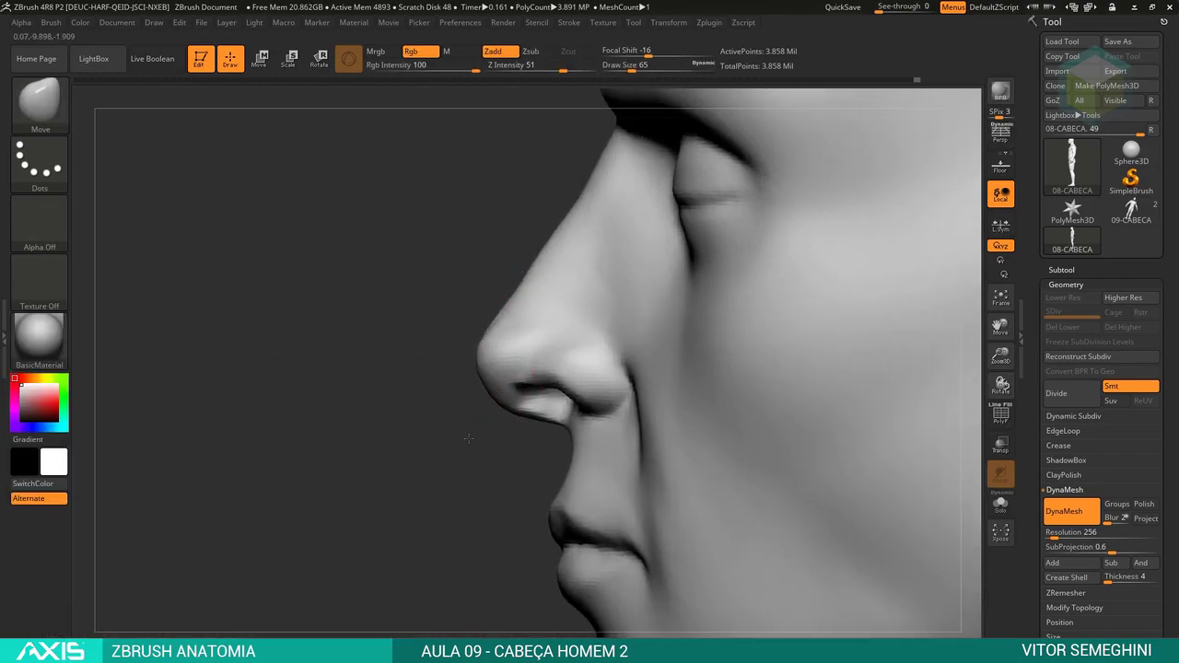
Pull the nose tip into shape in side view, then check it from the front and below.
{"action": "key", "text": "ctrl"}
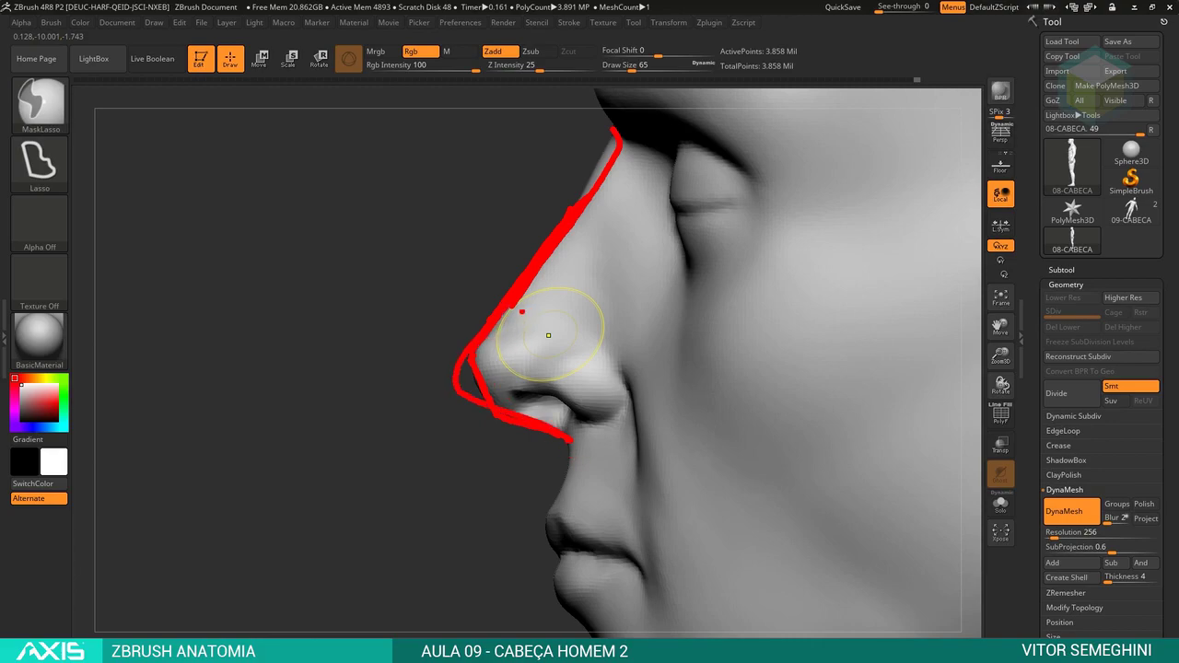
{"action": "left_click_drag", "start_coordinate": [495, 356], "coordinate": [513, 295]}
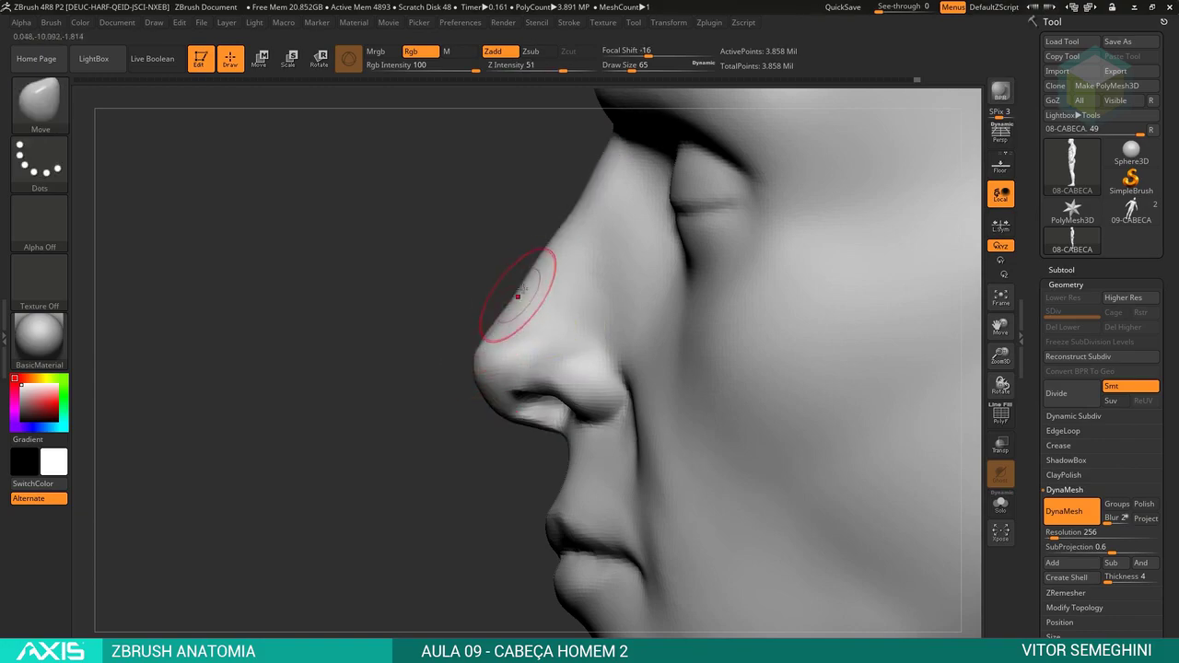
{"action": "mouse_move", "coordinate": [476, 439]}
{"action": "left_mouse_down"}
{"action": "mouse_move", "coordinate": [942, 427]}
{"action": "mouse_move", "coordinate": [582, 362]}
{"action": "left_mouse_up"}
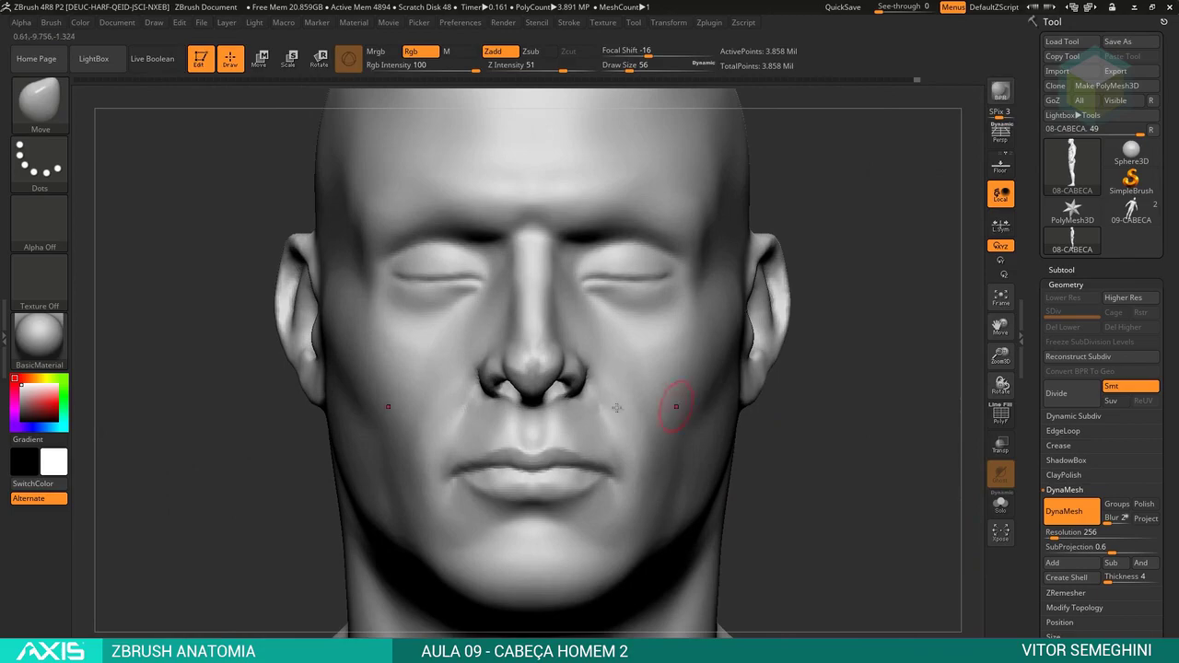
{"action": "mouse_move", "coordinate": [768, 426]}
{"action": "left_mouse_down", "text": "alt"}
{"action": "mouse_move", "coordinate": [930, 495]}
{"action": "mouse_move", "coordinate": [909, 321]}
{"action": "mouse_move", "coordinate": [790, 328]}
{"action": "left_mouse_up", "text": "alt"}
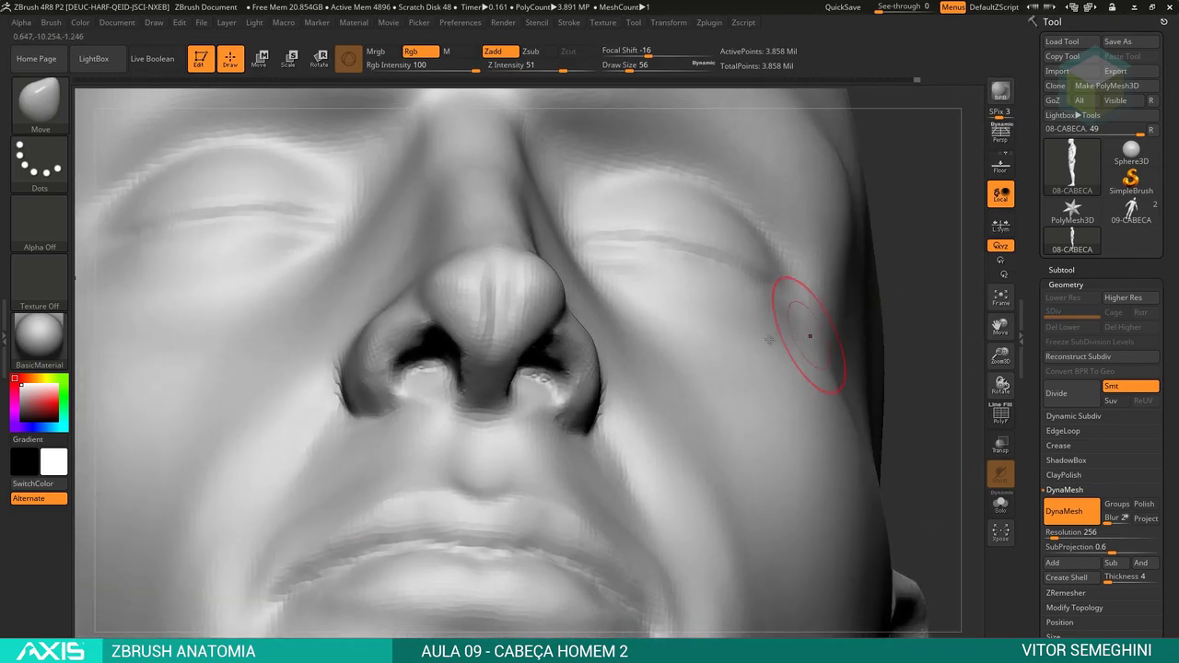
Select ClayBuildup in Zadd at Z intensity 10 and draw size 39.
{"action": "key", "text": "b"}
{"action": "key", "text": "c"}
{"action": "key", "text": "b"}
{"action": "key", "text": "space"}
{"action": "left_click_drag", "start_coordinate": [627, 378], "coordinate": [590, 373]}
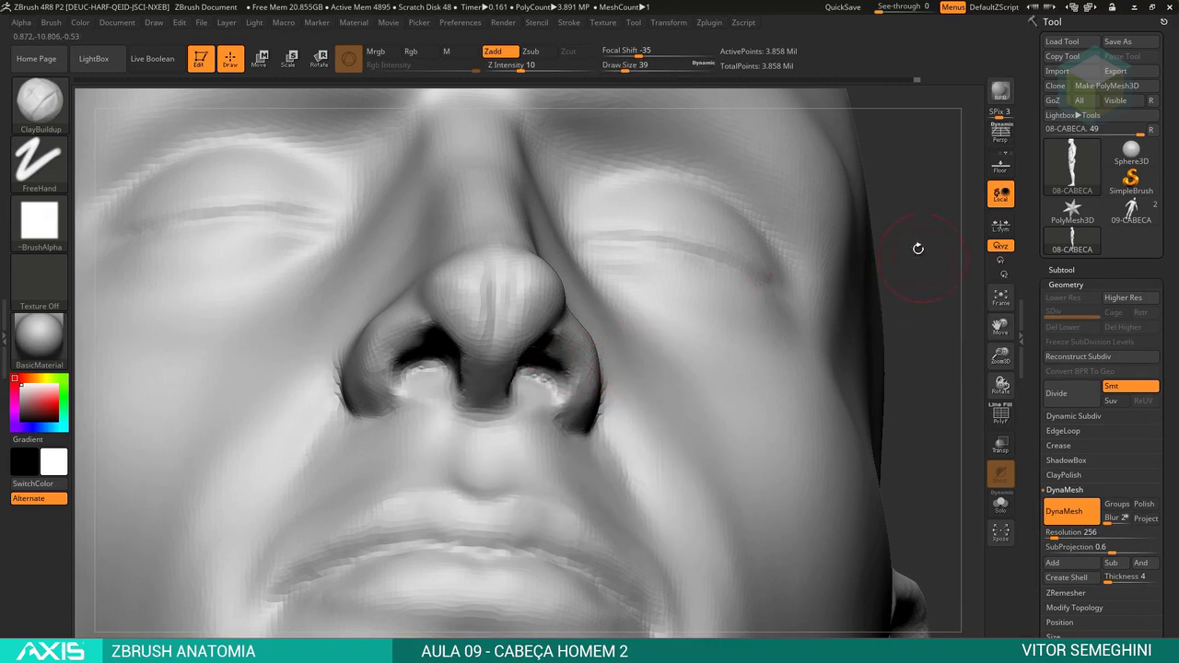
Build up clay inside the nostril and smooth it.
{"action": "left_click_drag", "start_coordinate": [916, 250], "coordinate": [822, 231]}
{"action": "key", "text": "ctrl"}
{"action": "left_click_drag", "start_coordinate": [558, 331], "coordinate": [604, 330]}
{"action": "mouse_move", "coordinate": [567, 342]}
{"action": "left_mouse_down"}
{"action": "mouse_move", "coordinate": [613, 333]}
{"action": "mouse_move", "coordinate": [634, 371]}
{"action": "left_mouse_up"}
{"action": "left_click_drag", "start_coordinate": [595, 381], "coordinate": [639, 389]}
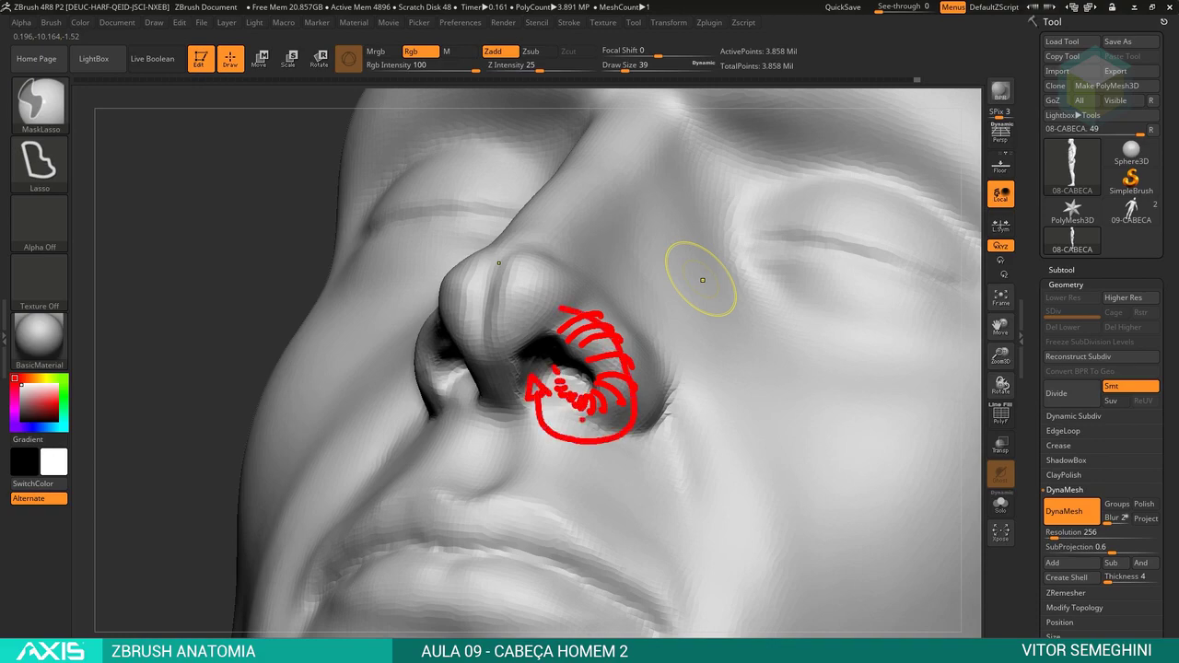
{"action": "mouse_move", "coordinate": [577, 406]}
{"action": "left_mouse_down"}
{"action": "mouse_move", "coordinate": [571, 396]}
{"action": "mouse_move", "coordinate": [610, 417]}
{"action": "mouse_move", "coordinate": [534, 402]}
{"action": "left_mouse_up"}
{"action": "left_click_drag", "start_coordinate": [245, 337], "coordinate": [304, 433]}
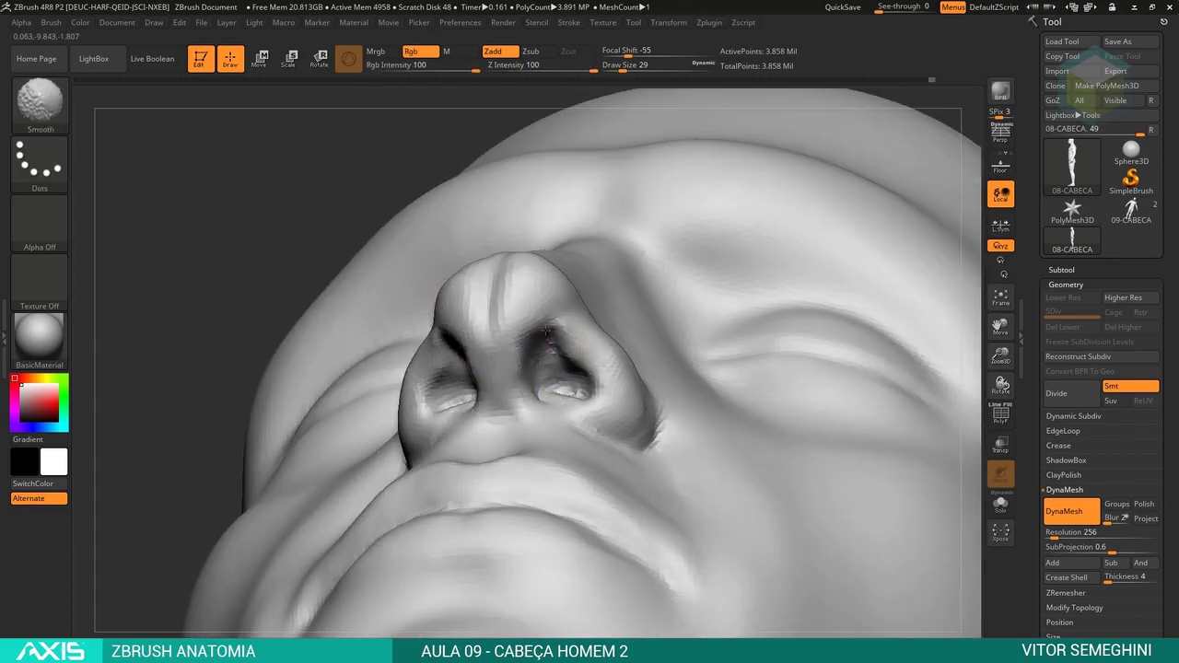
Add clay around the nostril rim and deepen the opening with the brush at size 29.
{"action": "left_click_drag", "start_coordinate": [552, 329], "coordinate": [566, 350]}
{"action": "left_click_drag", "start_coordinate": [328, 205], "coordinate": [455, 253]}
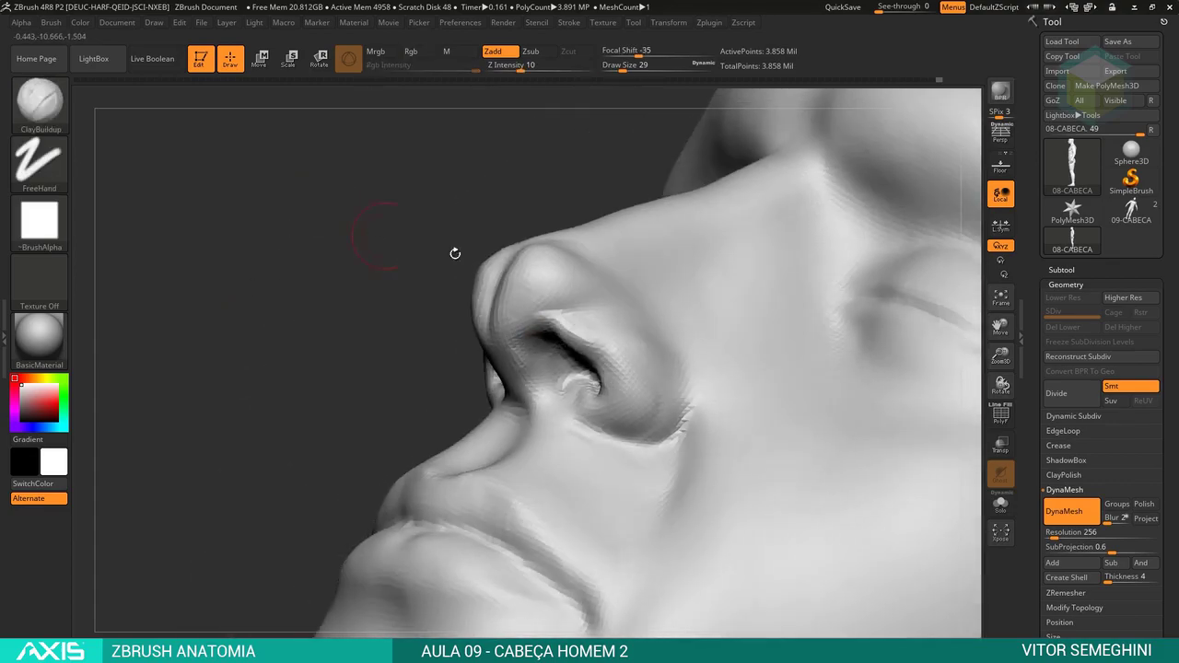
{"action": "left_click_drag", "start_coordinate": [589, 339], "coordinate": [601, 361]}
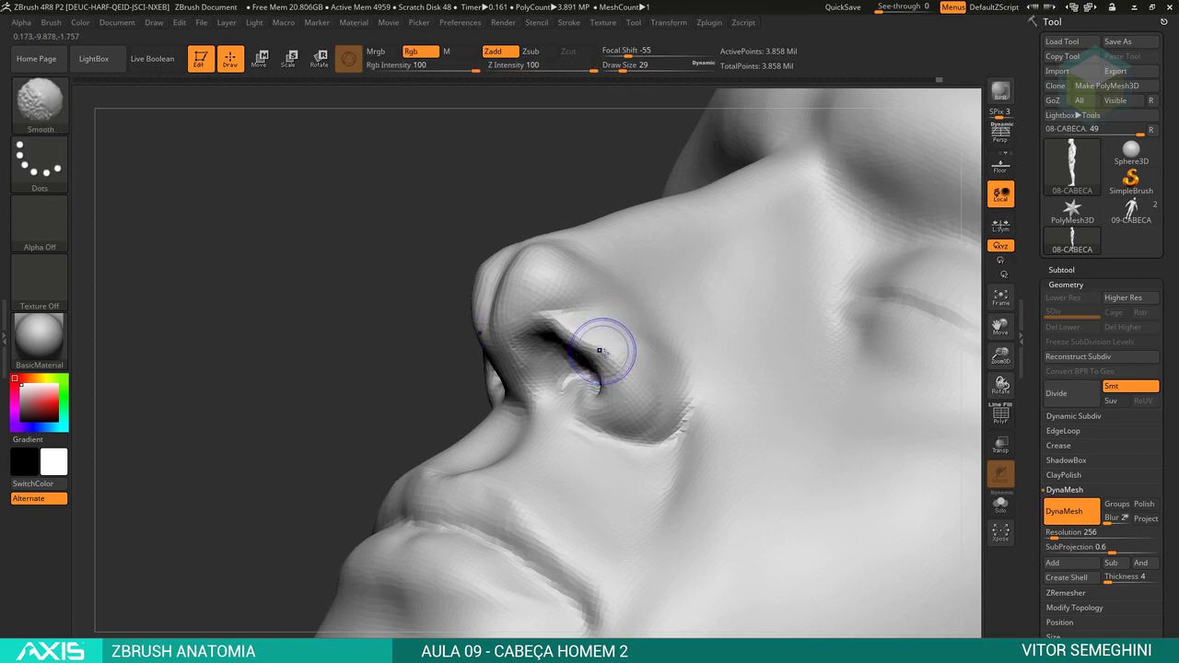
{"action": "left_click_drag", "start_coordinate": [276, 276], "coordinate": [470, 298]}
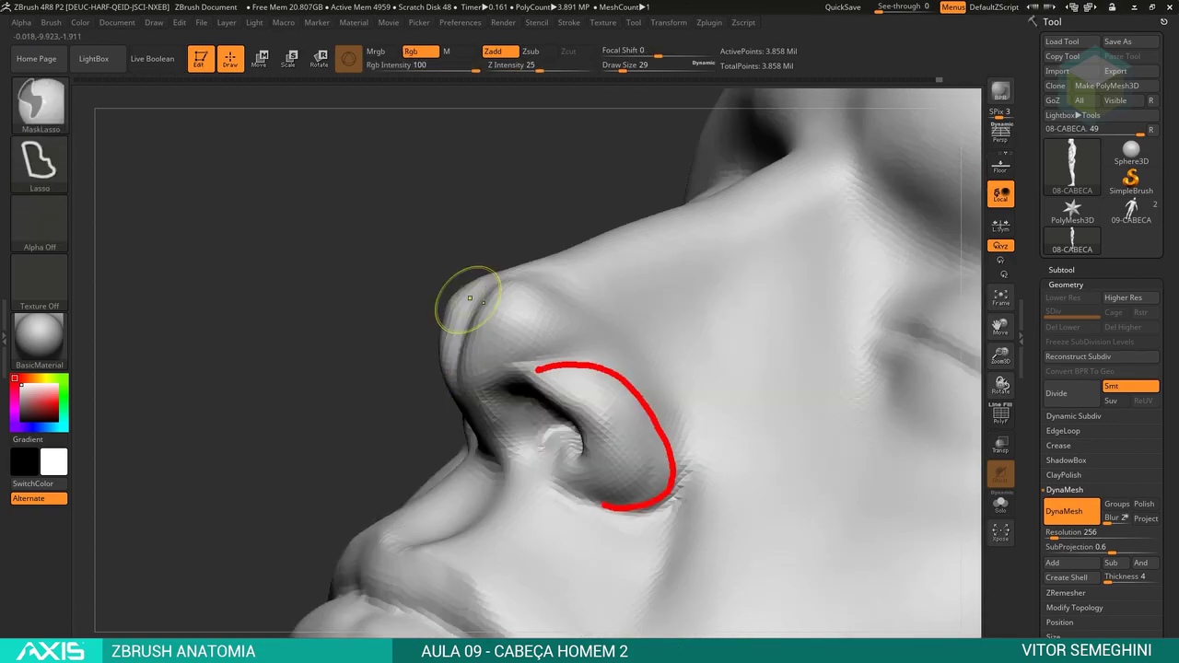
{"action": "left_click_drag", "start_coordinate": [603, 505], "coordinate": [567, 414]}
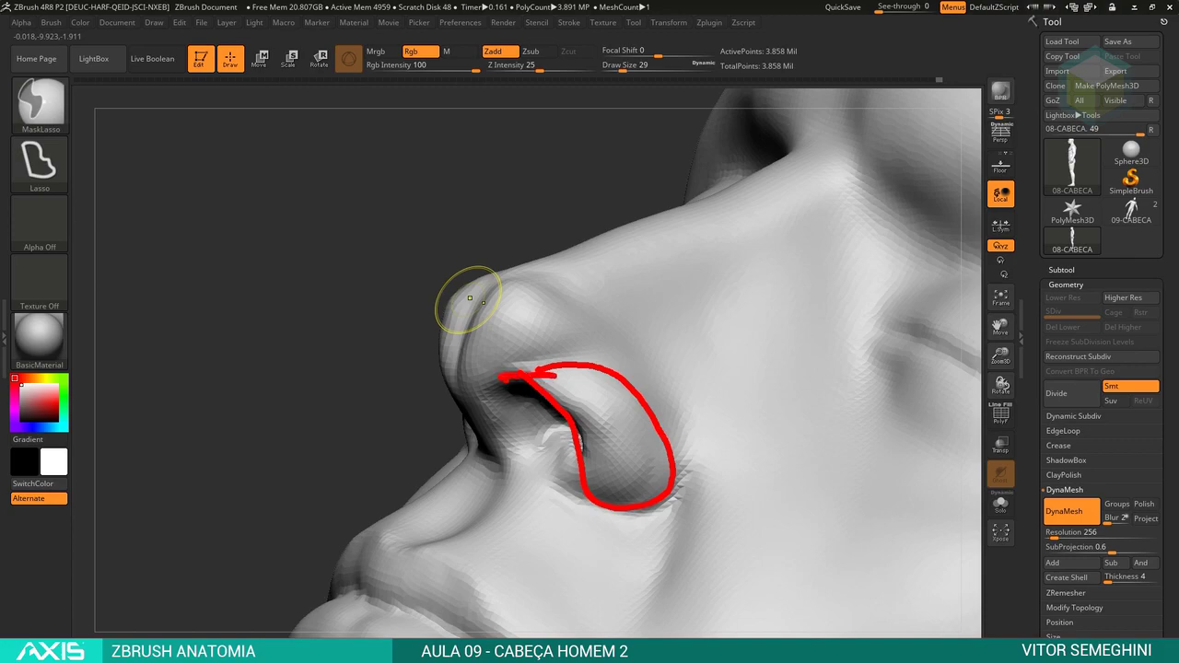
{"action": "mouse_move", "coordinate": [546, 355]}
{"action": "left_mouse_down"}
{"action": "mouse_move", "coordinate": [643, 345]}
{"action": "mouse_move", "coordinate": [552, 297]}
{"action": "mouse_move", "coordinate": [465, 414]}
{"action": "left_mouse_up"}
{"action": "key", "text": "Escape"}
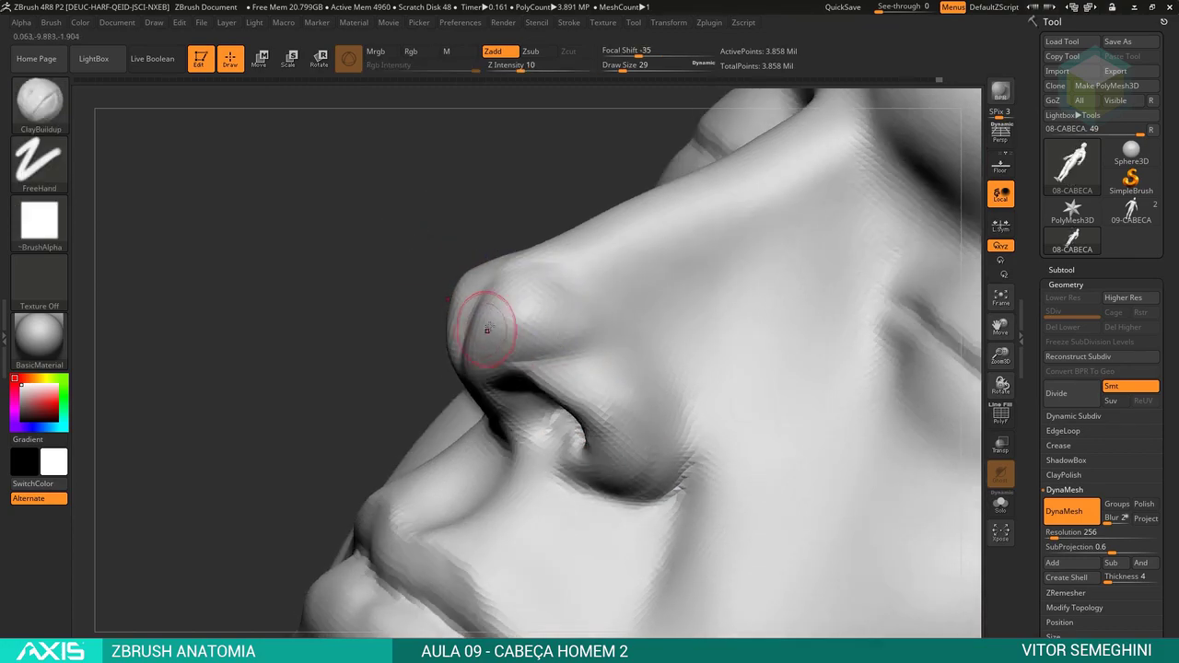
Switch to the Move brush and shrink it while checking the nose from front, side and three-quarter views.
{"action": "left_click_drag", "start_coordinate": [488, 253], "coordinate": [974, 239], "text": "shift"}
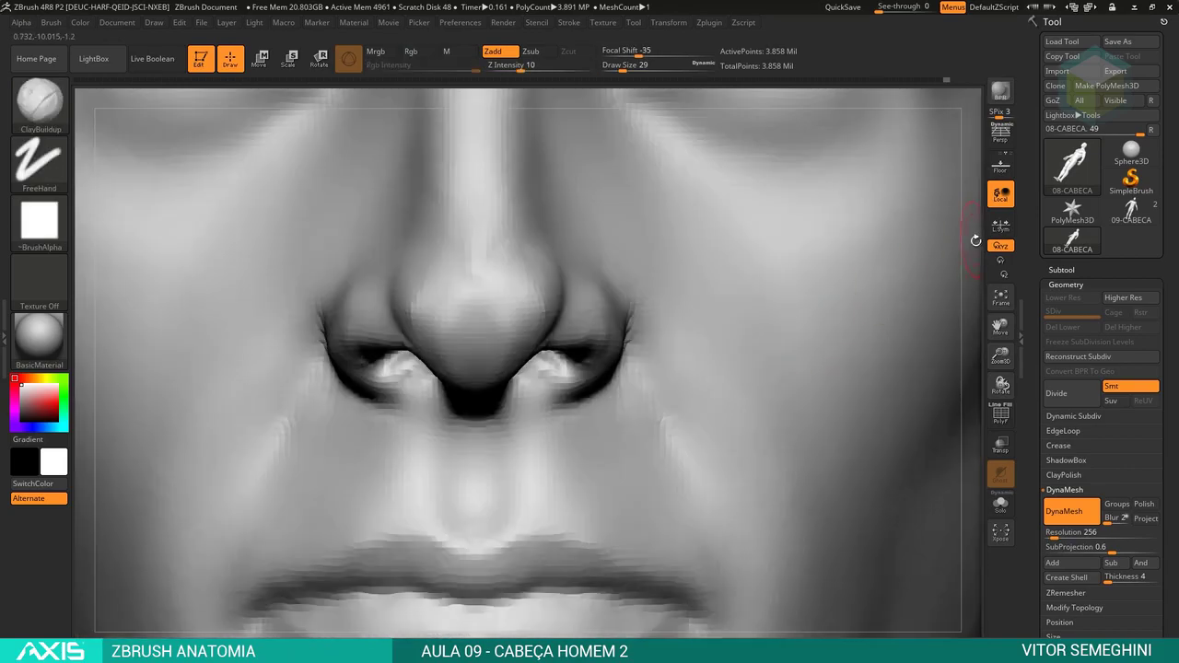
{"action": "key", "text": "b"}
{"action": "key", "text": "m"}
{"action": "key", "text": "v"}
{"action": "key", "text": "space"}
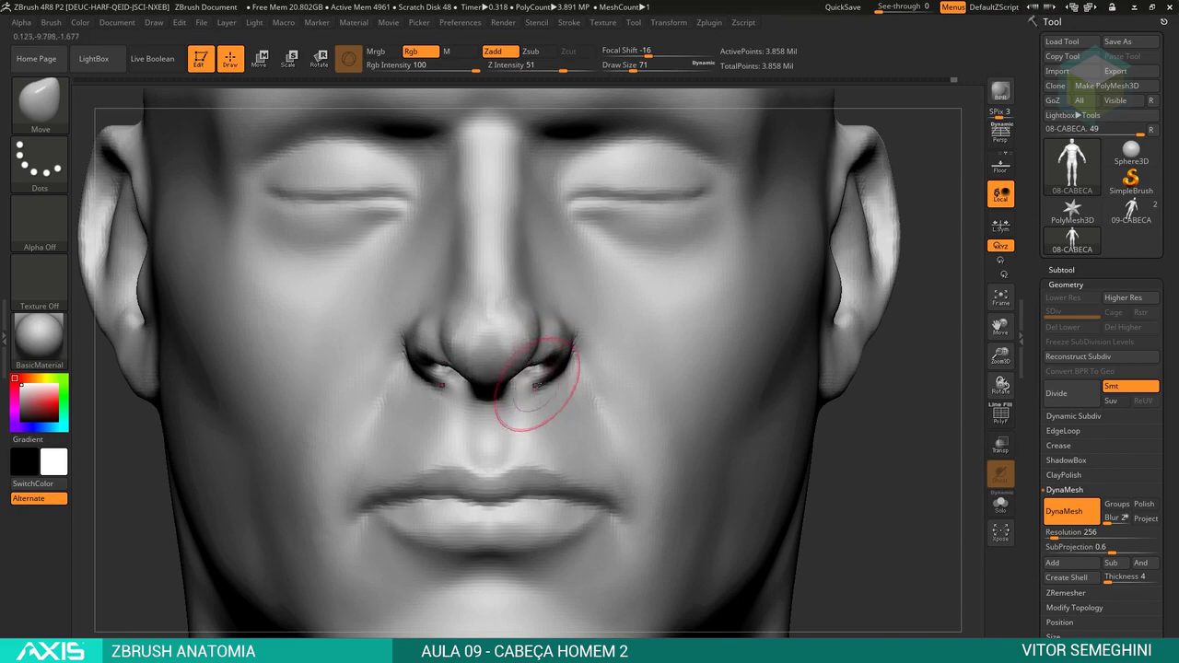
{"action": "left_click_drag", "start_coordinate": [600, 377], "coordinate": [518, 363], "text": "shift"}
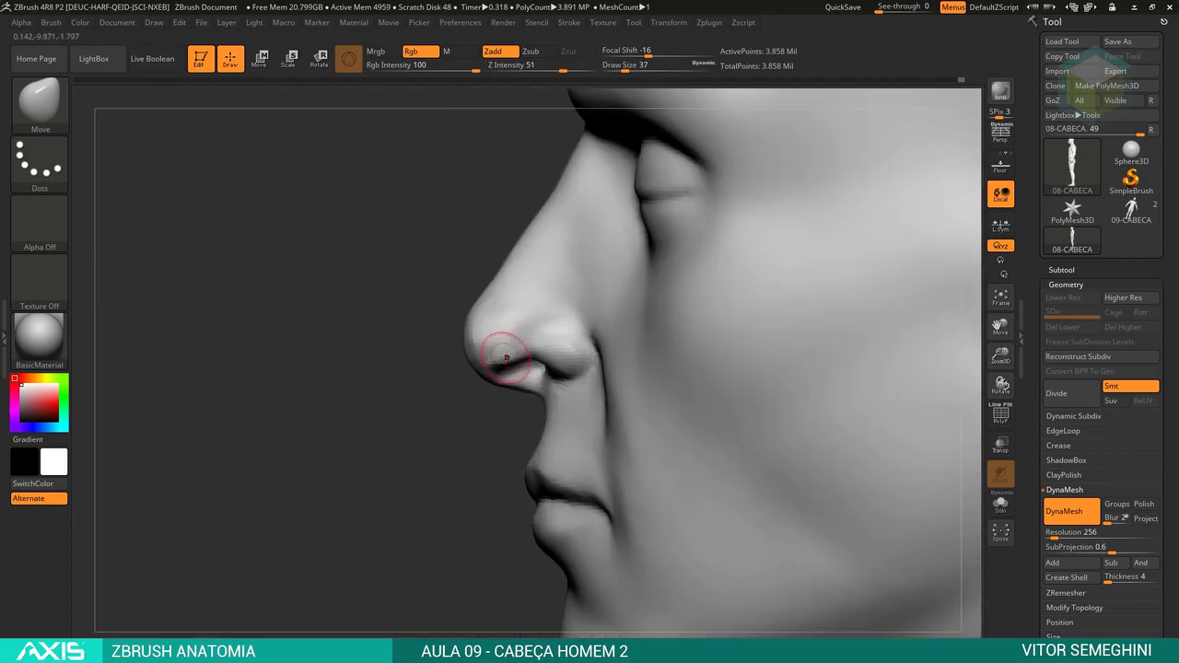
{"action": "key", "text": "bracketleft"}
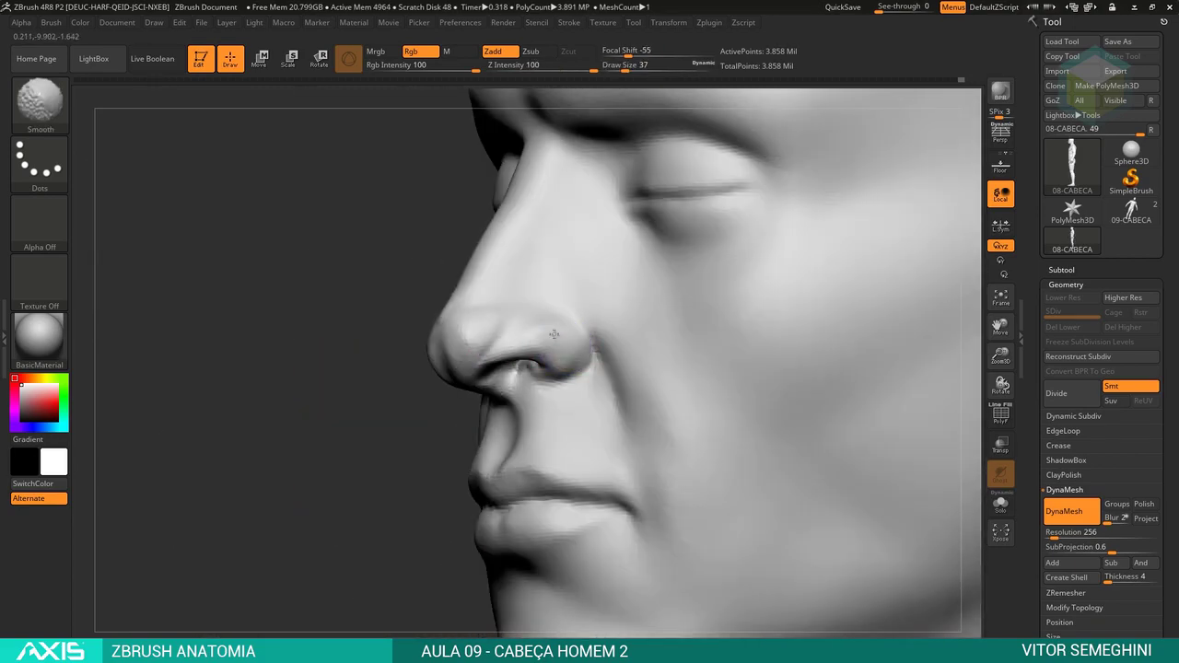
{"action": "right_click_drag", "start_coordinate": [500, 337], "coordinate": [482, 329], "text": "shift"}
{"action": "right_click_drag", "start_coordinate": [700, 380], "coordinate": [557, 385]}
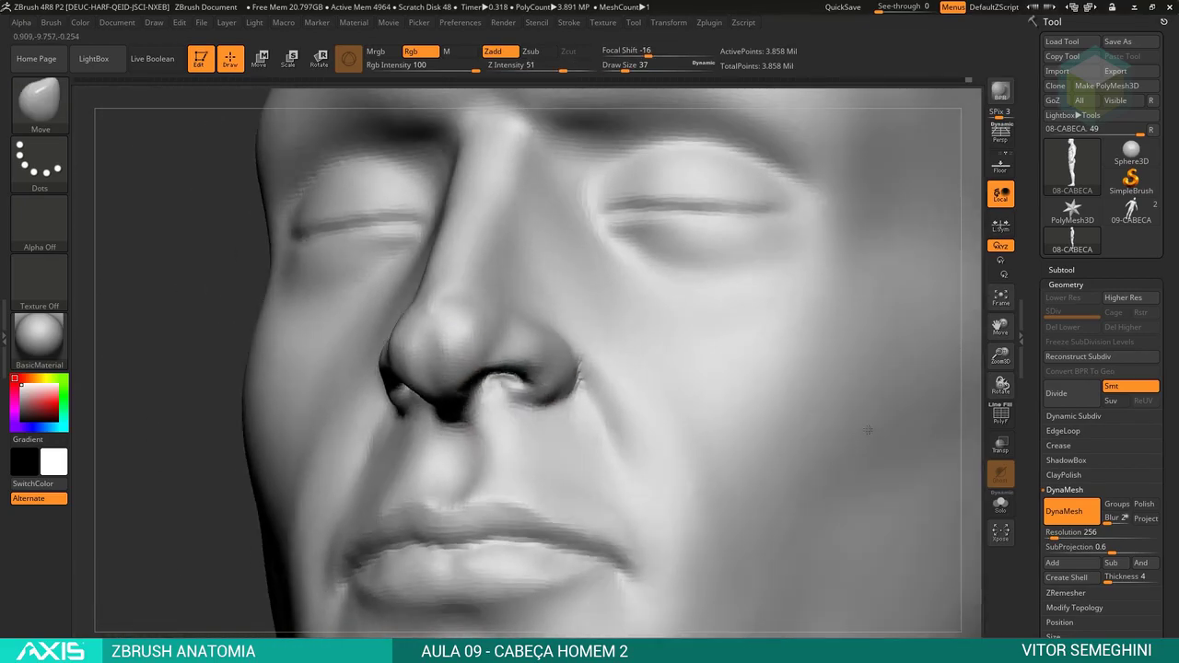
Flatten and smooth the right nostril wing with the Flatten brush.
{"action": "key", "text": "b"}
{"action": "key", "text": "f"}
{"action": "key", "text": "l"}
{"action": "left_click_drag", "start_coordinate": [557, 385], "coordinate": [476, 355]}
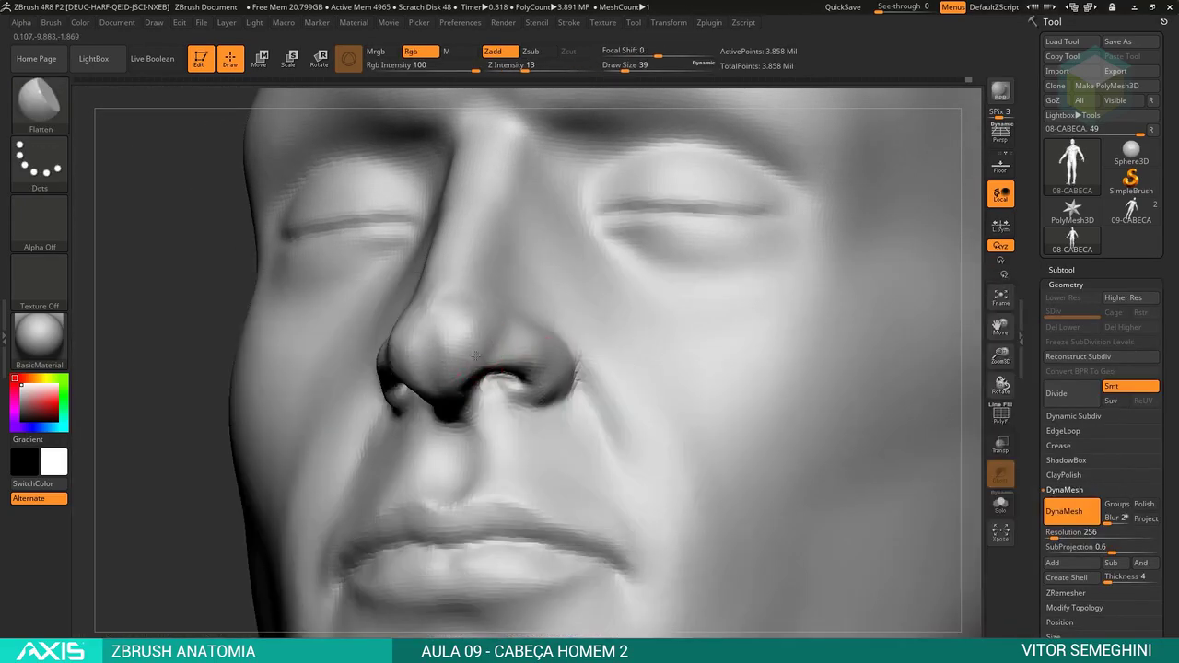
Return to the Move brush at size 41 and reframe the view on the nose.
{"action": "mouse_move", "coordinate": [474, 347]}
{"action": "right_mouse_down", "text": "shift"}
{"action": "mouse_move", "coordinate": [900, 414]}
{"action": "mouse_move", "coordinate": [608, 324]}
{"action": "right_mouse_up", "text": "shift"}
{"action": "right_click_drag", "start_coordinate": [684, 368], "coordinate": [611, 408], "text": "ctrl"}
{"action": "key", "text": "b"}
{"action": "key", "text": "m"}
{"action": "key", "text": "v"}
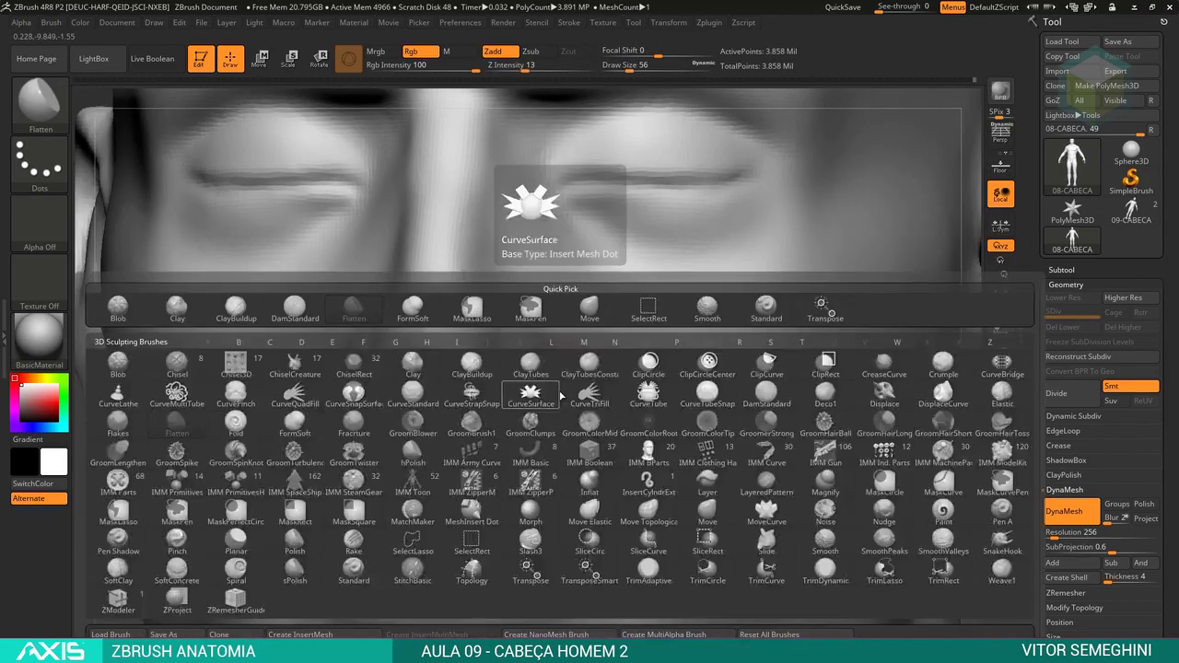
{"action": "key", "text": "space"}
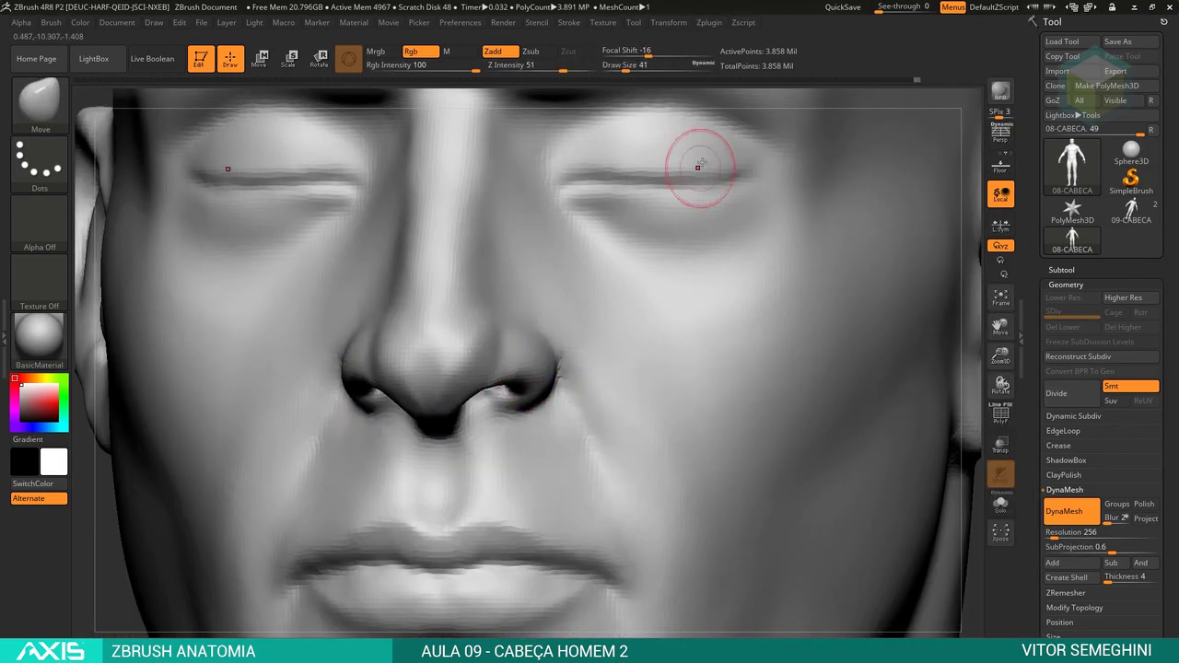
{"action": "right_click_drag", "start_coordinate": [692, 163], "coordinate": [499, 412]}
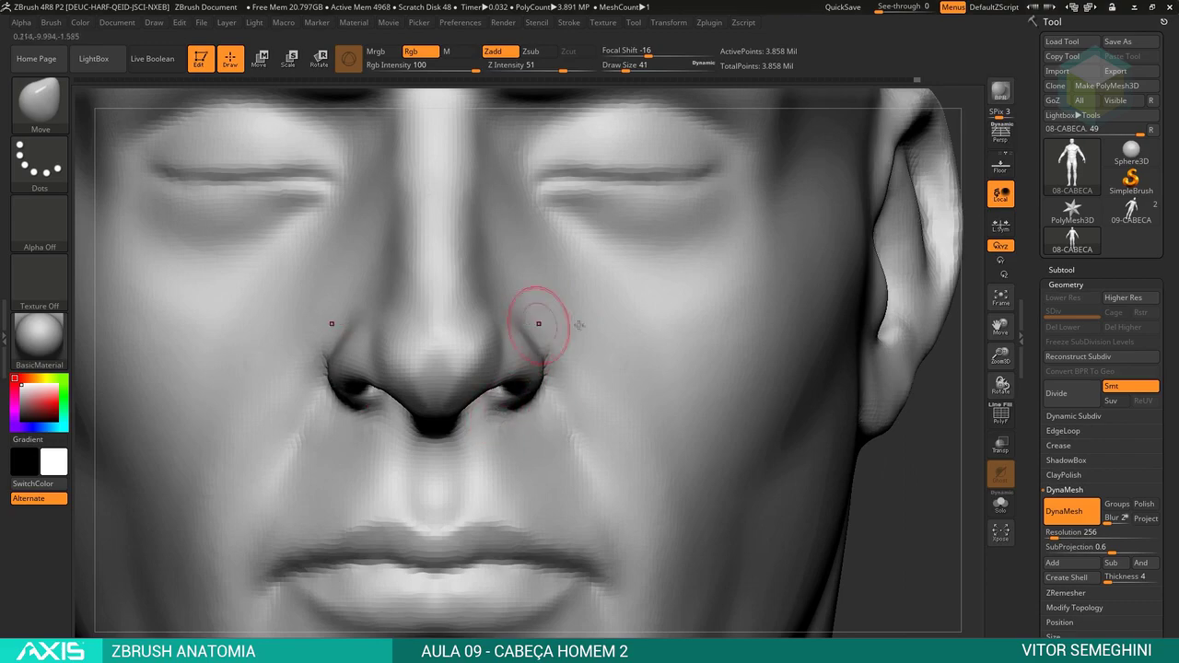
{"action": "key", "text": "f"}
{"action": "right_click_drag", "start_coordinate": [821, 319], "coordinate": [540, 347], "text": "ctrl"}
Frame the head in profile and front views and reduce the brush size to 18.
{"action": "key", "text": "f"}
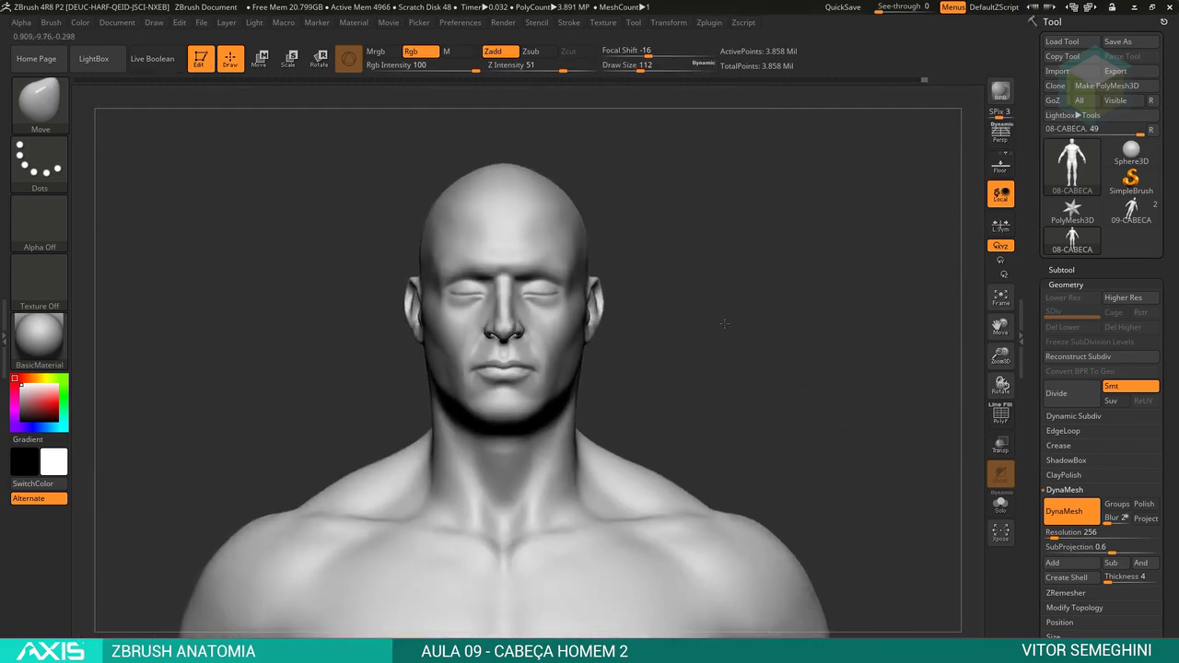
{"action": "mouse_move", "coordinate": [479, 396]}
{"action": "right_mouse_down", "text": "ctrl"}
{"action": "mouse_move", "coordinate": [508, 281]}
{"action": "mouse_move", "coordinate": [552, 268]}
{"action": "mouse_move", "coordinate": [502, 253]}
{"action": "right_mouse_up", "text": "ctrl"}
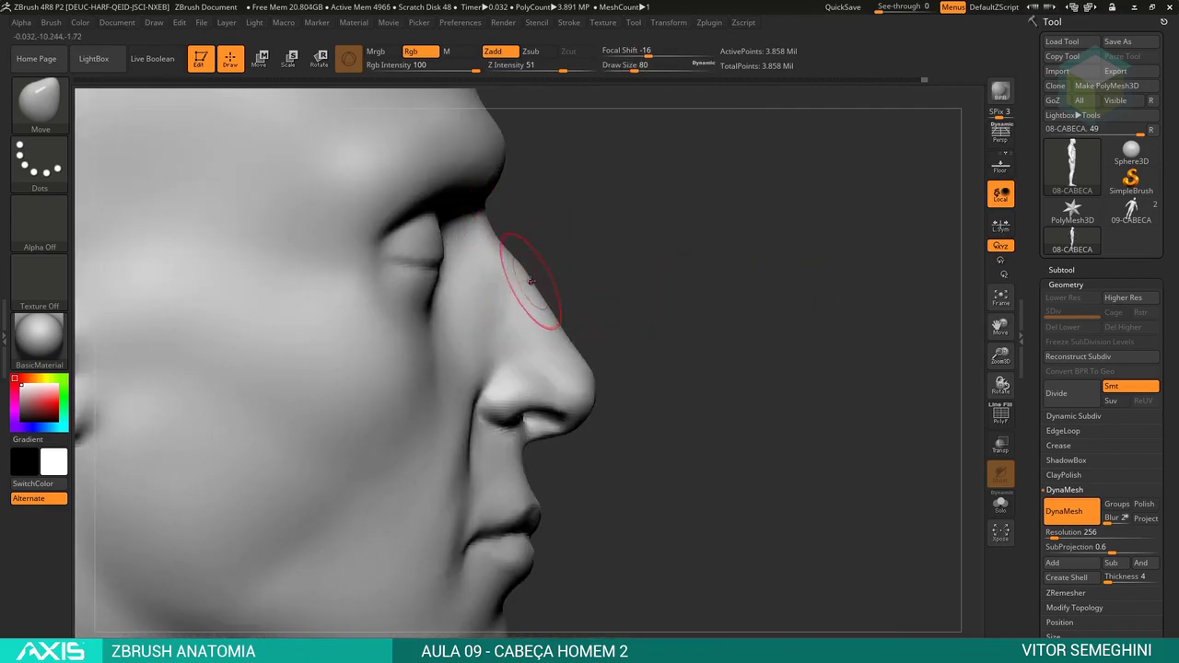
{"action": "key", "text": "f"}
{"action": "mouse_move", "coordinate": [611, 263]}
{"action": "right_mouse_down", "text": "ctrl"}
{"action": "mouse_move", "coordinate": [592, 305]}
{"action": "mouse_move", "coordinate": [532, 284]}
{"action": "mouse_move", "coordinate": [542, 335]}
{"action": "right_mouse_up", "text": "ctrl"}
{"action": "right_click_drag", "start_coordinate": [539, 264], "coordinate": [552, 239], "text": "ctrl"}
{"action": "key", "text": "space"}
{"action": "left_click_drag", "start_coordinate": [566, 273], "coordinate": [592, 273]}
{"action": "mouse_move", "coordinate": [592, 272]}
{"action": "right_mouse_down", "text": "ctrl"}
{"action": "mouse_move", "coordinate": [571, 313]}
{"action": "mouse_move", "coordinate": [537, 285]}
{"action": "right_mouse_up", "text": "ctrl"}
Smooth the face with Shift-Smooth, enlarging the brush to 62.
{"action": "right_click_drag", "start_coordinate": [767, 370], "coordinate": [552, 332], "text": "ctrl"}
{"action": "key", "text": "space"}
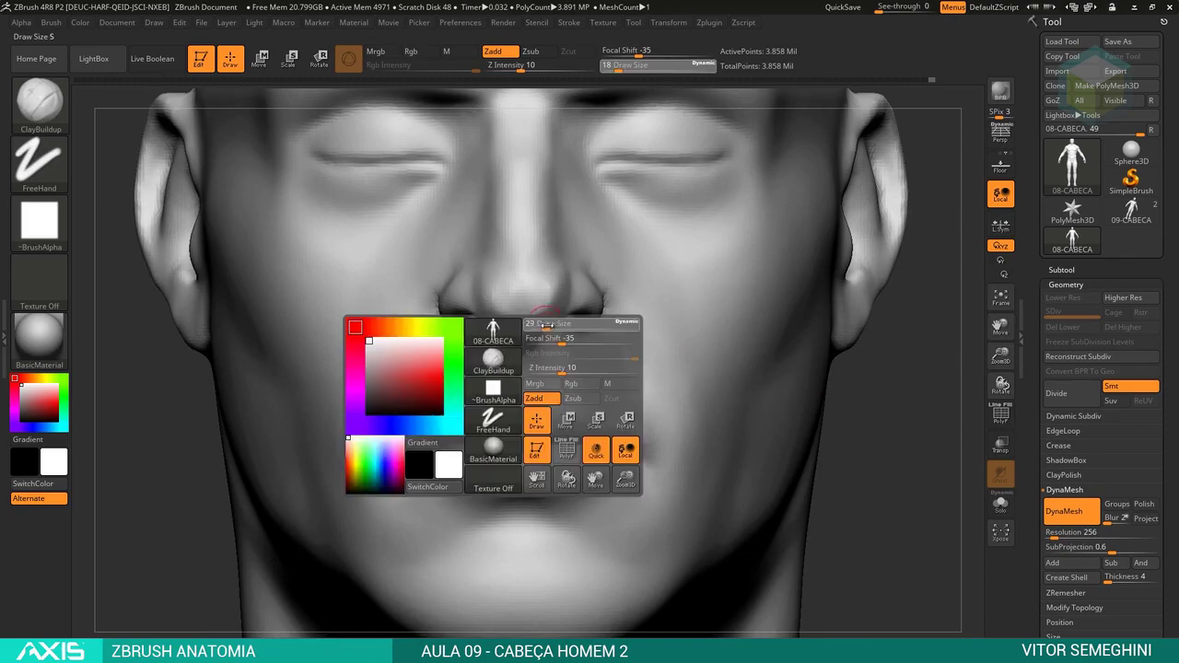
{"action": "key", "text": "shift"}
{"action": "right_click_drag", "start_coordinate": [569, 238], "coordinate": [551, 304], "text": "alt"}
{"action": "key", "text": "space"}
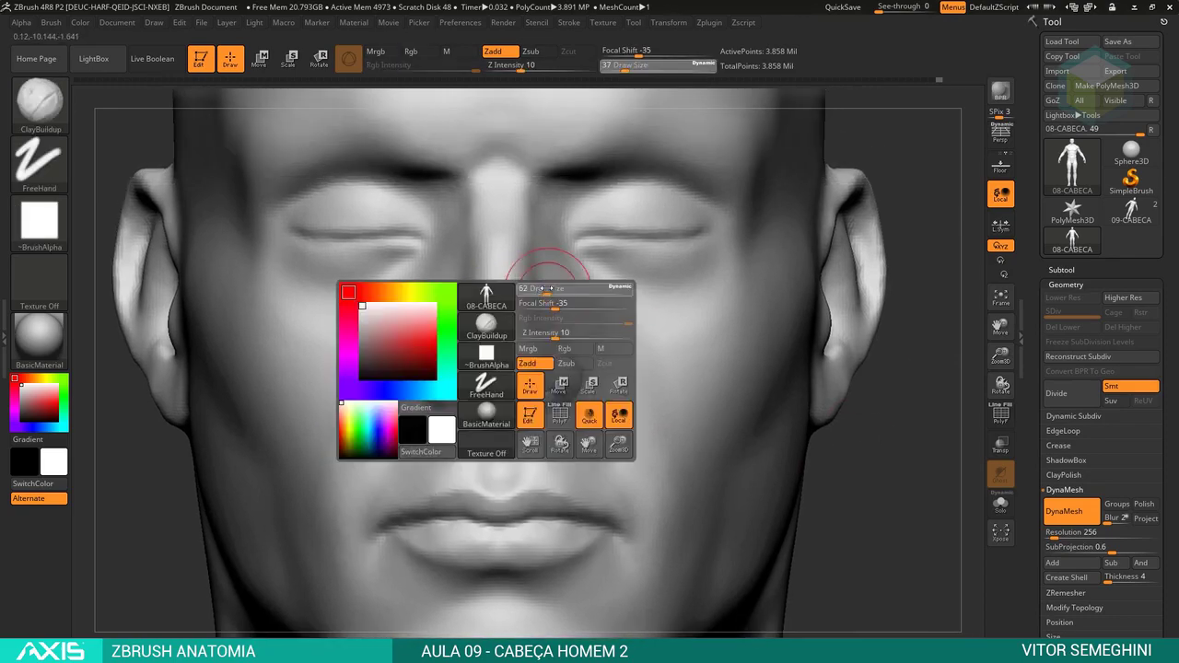
{"action": "left_click_drag", "start_coordinate": [543, 294], "coordinate": [571, 294]}
{"action": "key", "text": "shift"}
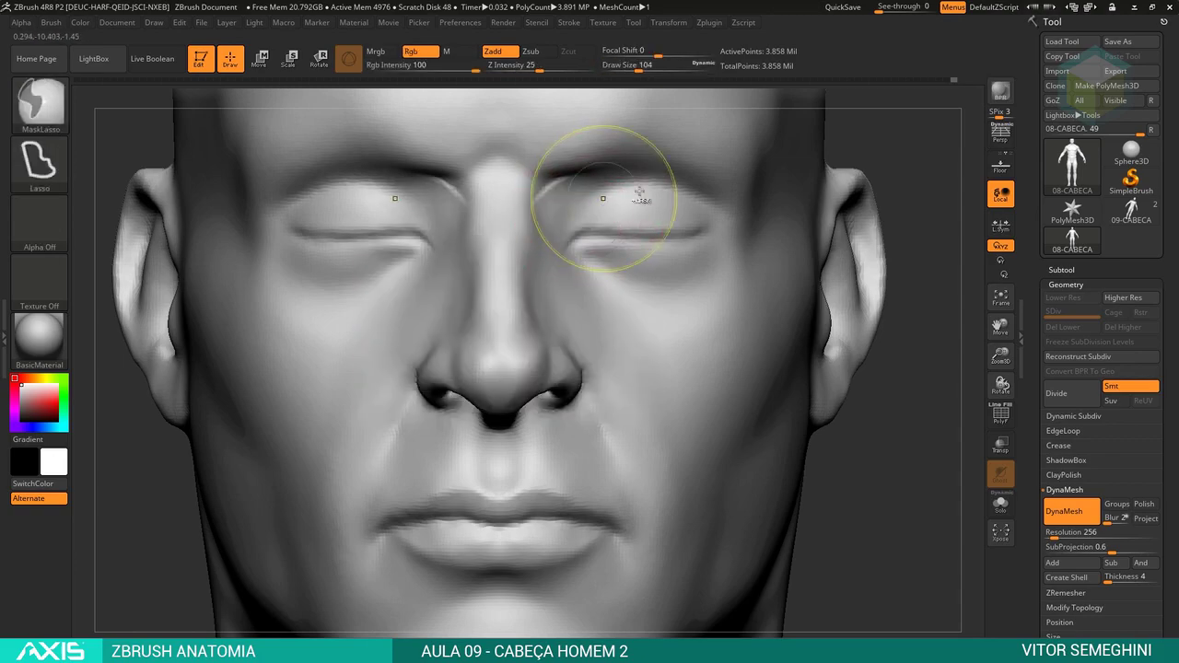
Carve a crease across the brow ridge with DamStandard set to Zsub.
{"action": "key", "text": "b"}
{"action": "key", "text": "d"}
{"action": "key", "text": "s"}
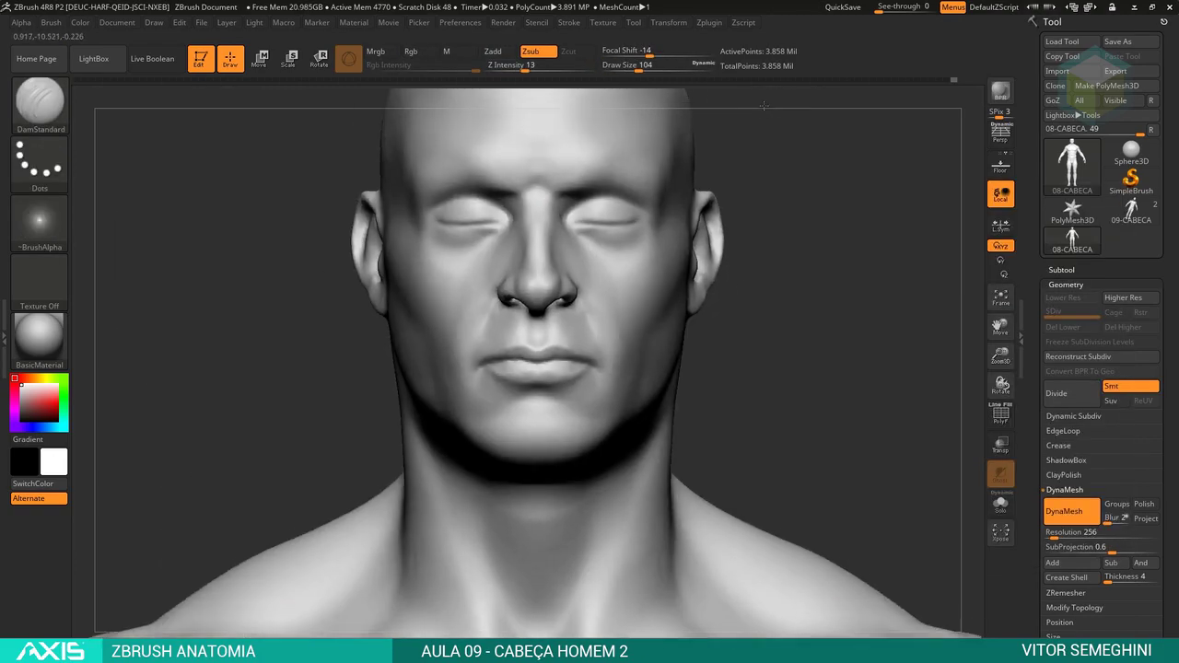
{"action": "right_click_drag", "start_coordinate": [577, 210], "coordinate": [658, 205], "text": "ctrl"}
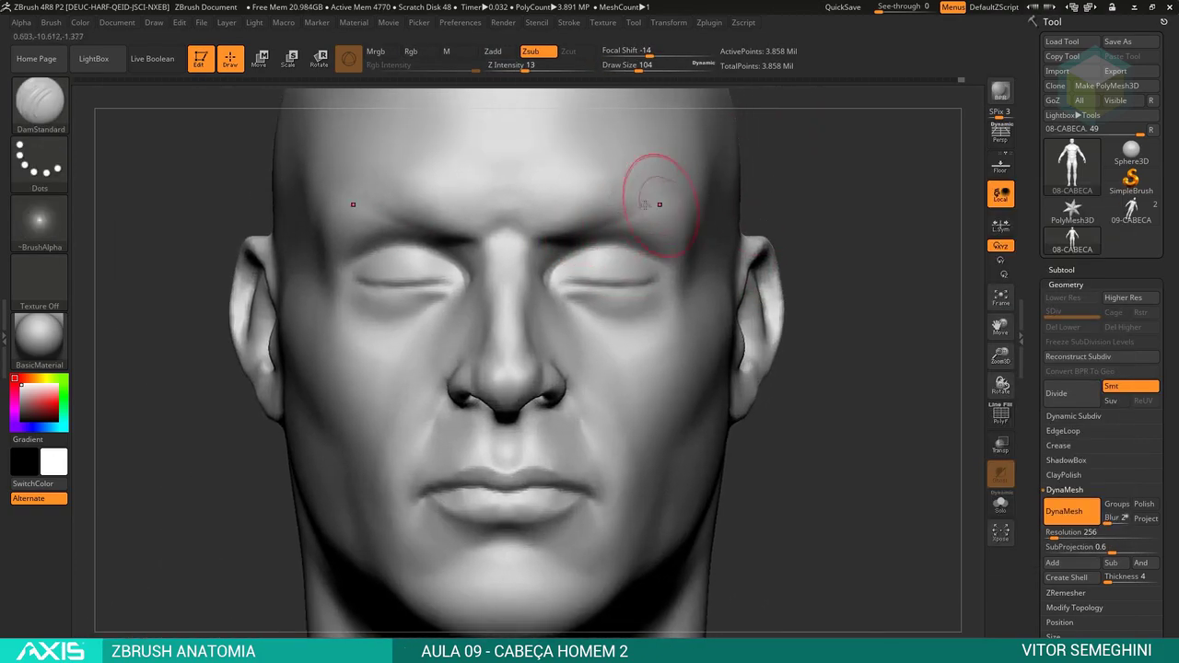
{"action": "left_click_drag", "start_coordinate": [433, 231], "coordinate": [569, 235]}
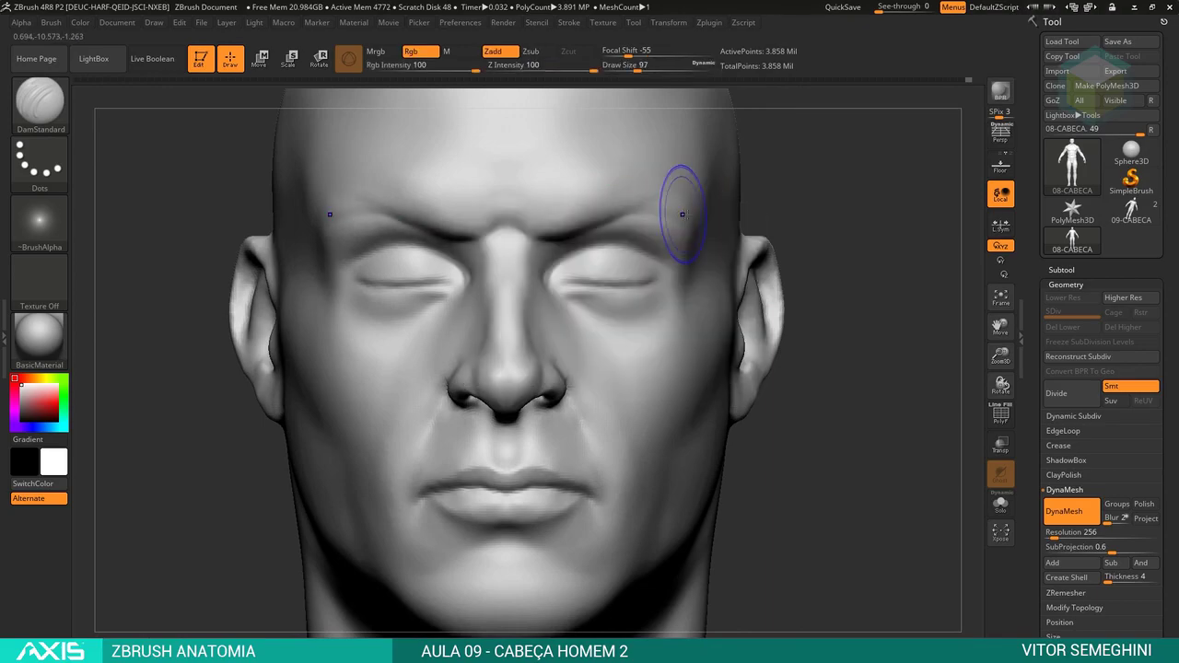
{"action": "mouse_move", "coordinate": [679, 197]}
{"action": "right_mouse_down", "text": "ctrl"}
{"action": "mouse_move", "coordinate": [590, 216]}
{"action": "mouse_move", "coordinate": [522, 384]}
{"action": "mouse_move", "coordinate": [534, 387]}
{"action": "mouse_move", "coordinate": [501, 348]}
{"action": "mouse_move", "coordinate": [526, 341]}
{"action": "right_mouse_up", "text": "ctrl"}
Refine the nostril area with the Move brush, ending on ClayBuildup at size 29, intensity 10.
{"action": "key", "text": "b"}
{"action": "key", "text": "m"}
{"action": "key", "text": "v"}
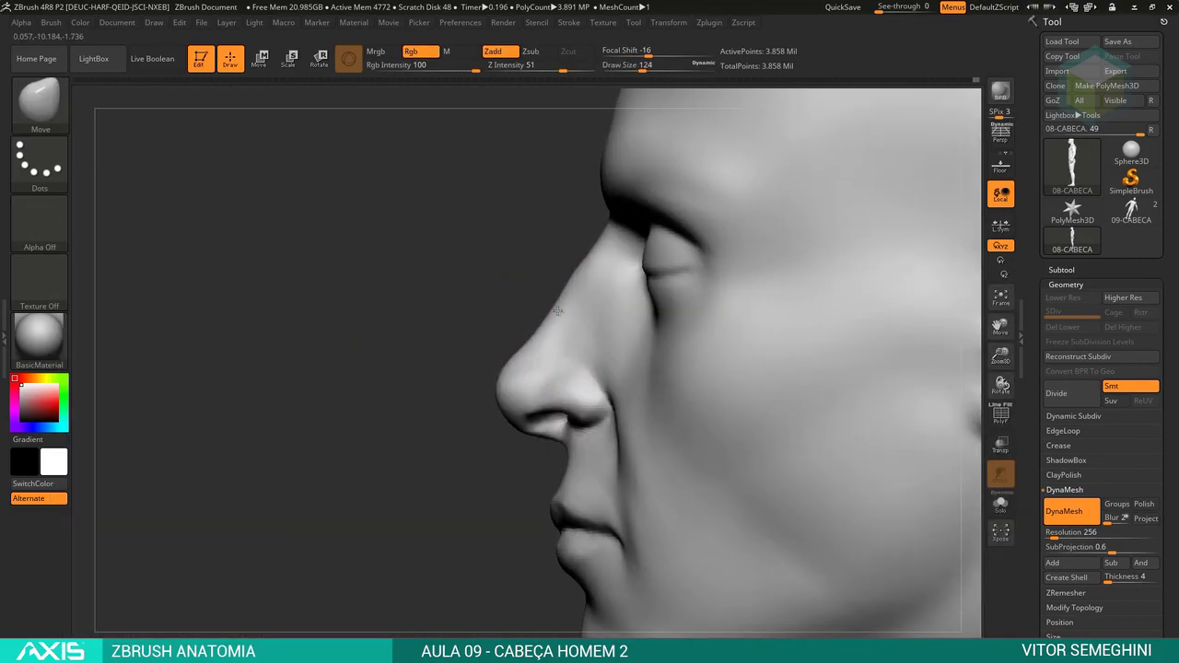
{"action": "right_click", "coordinate": [525, 342]}
{"action": "right_click", "coordinate": [568, 387]}
{"action": "mouse_move", "coordinate": [487, 381]}
{"action": "right_mouse_down", "text": "ctrl"}
{"action": "mouse_move", "coordinate": [569, 387]}
{"action": "mouse_move", "coordinate": [578, 452]}
{"action": "mouse_move", "coordinate": [571, 383]}
{"action": "mouse_move", "coordinate": [572, 395]}
{"action": "right_mouse_up", "text": "ctrl"}
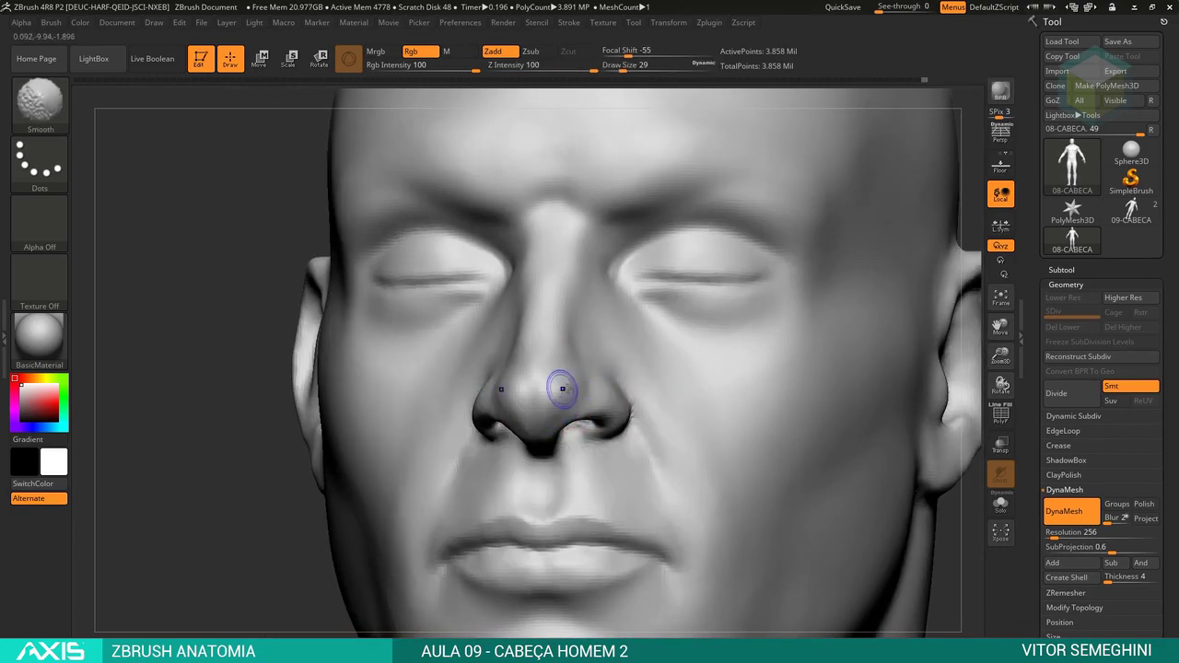
{"action": "mouse_move", "coordinate": [284, 506]}
{"action": "right_mouse_down", "text": "ctrl"}
{"action": "mouse_move", "coordinate": [571, 395]}
{"action": "mouse_move", "coordinate": [635, 393]}
{"action": "right_mouse_up", "text": "ctrl"}
{"action": "key", "text": "b"}
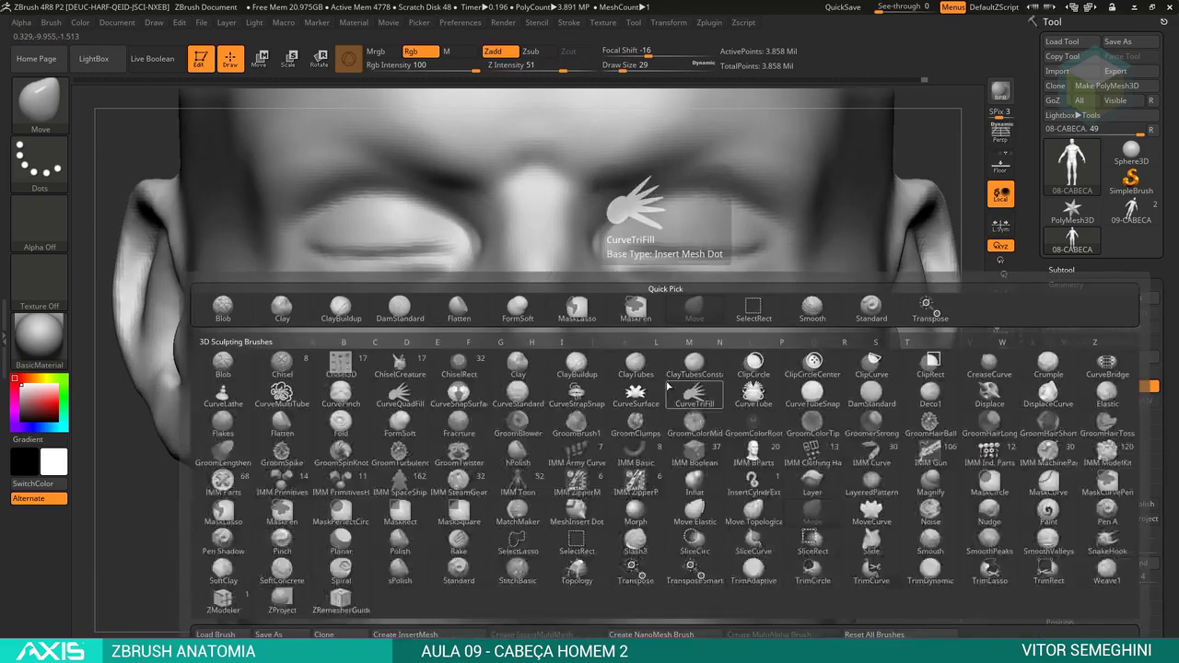
{"action": "key", "text": "Escape"}
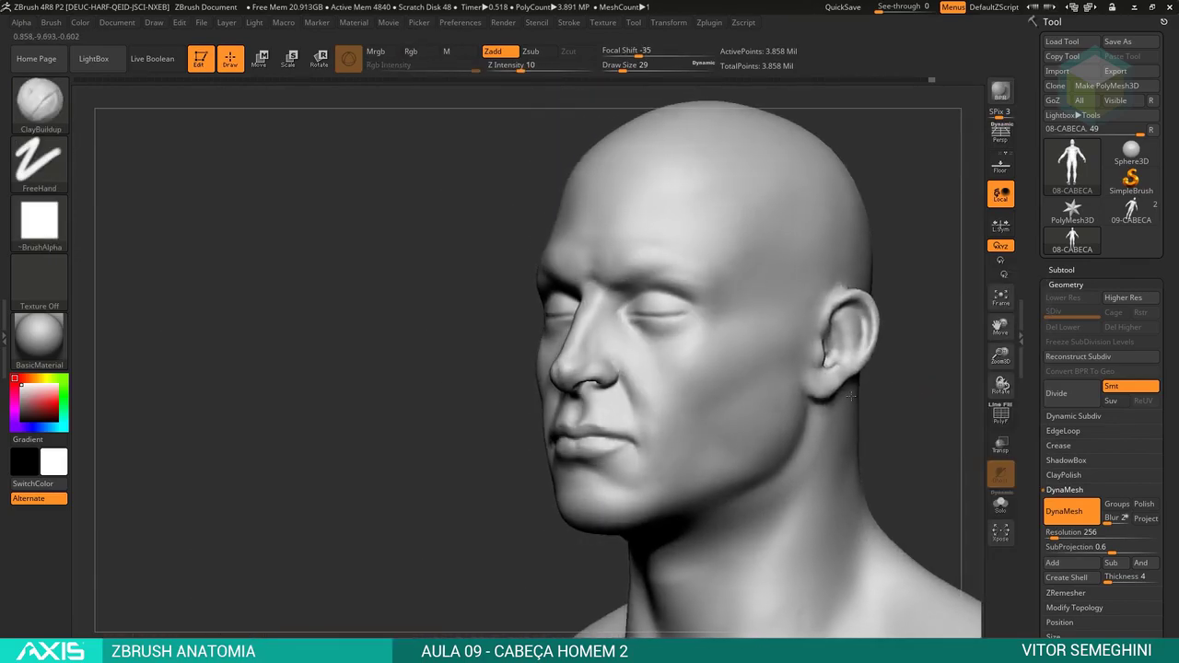
Lasso-mask the lips and chin, invert the mask, and set the Move brush to 163.
{"action": "left_click_drag", "start_coordinate": [451, 460], "coordinate": [700, 516], "text": "ctrl"}
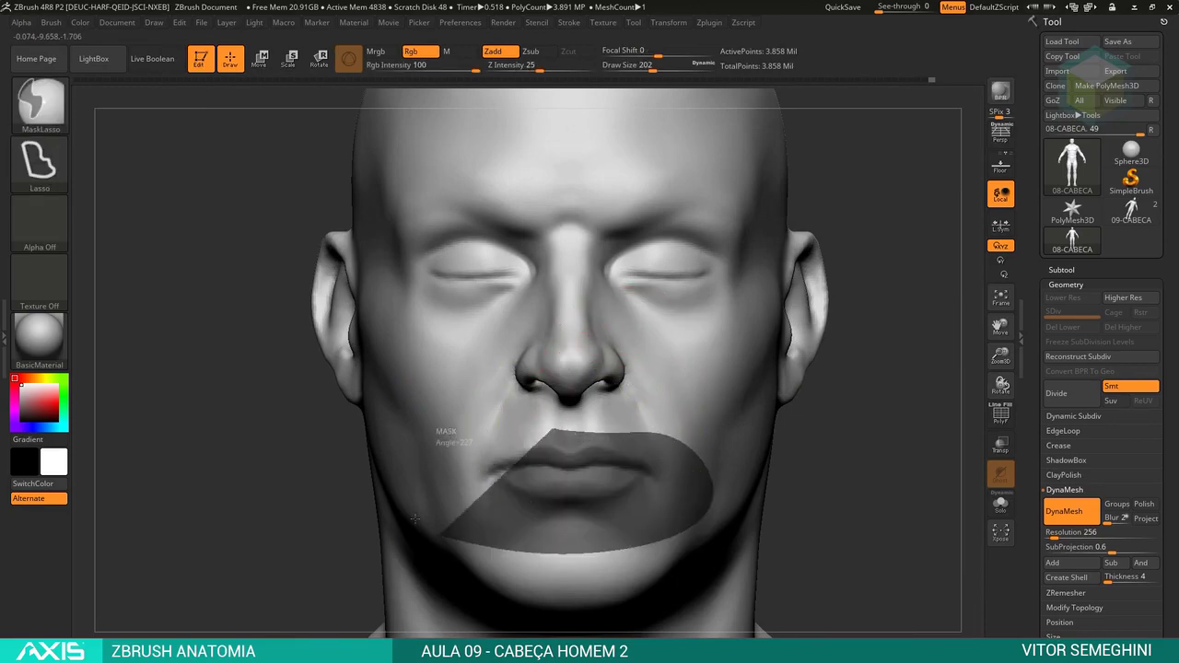
{"action": "left_click", "coordinate": [811, 453], "text": "ctrl"}
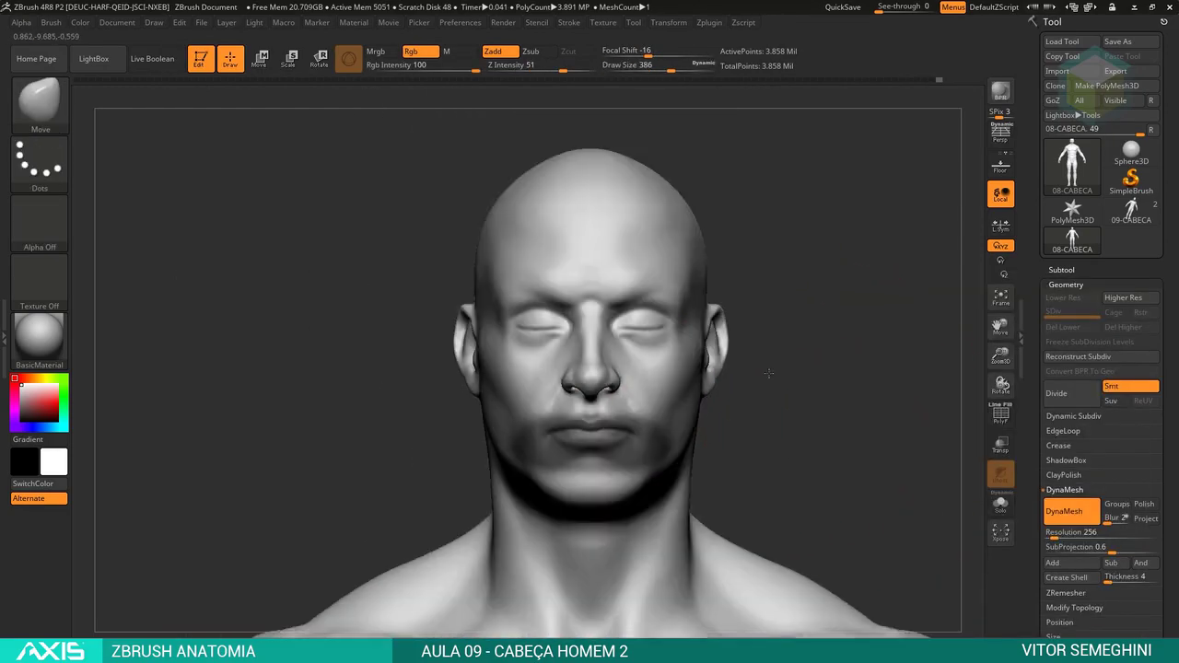
{"action": "left_click_drag", "start_coordinate": [515, 377], "coordinate": [633, 378]}
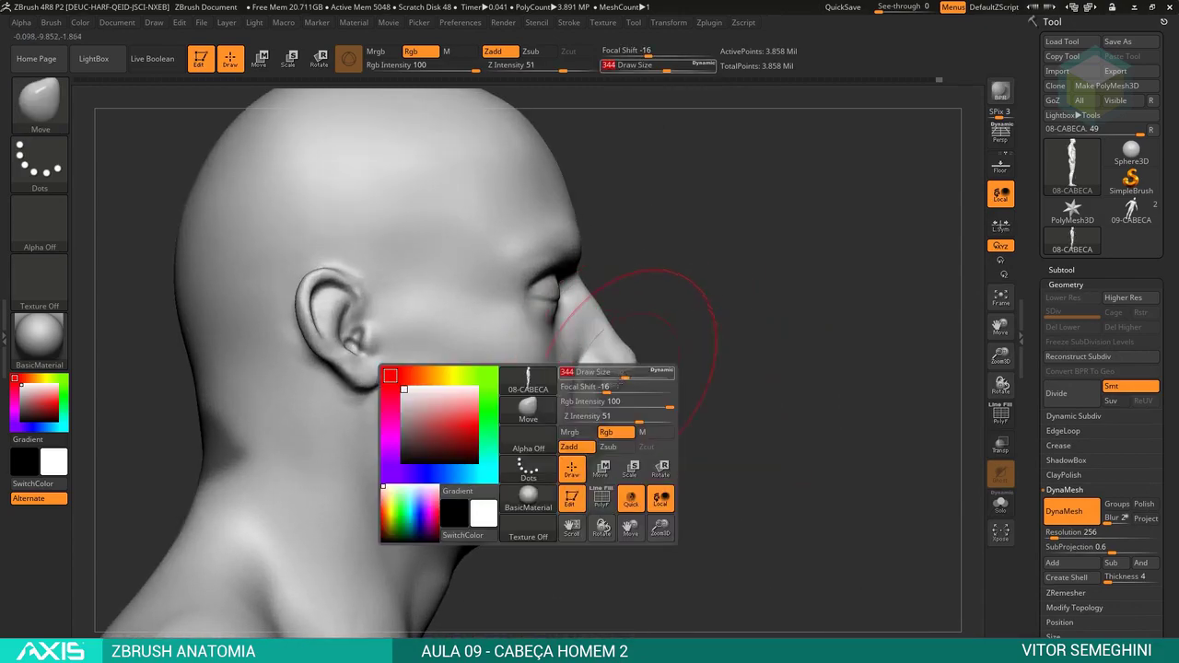
{"action": "right_click_drag", "start_coordinate": [634, 376], "coordinate": [675, 473], "text": "alt"}
{"action": "right_click", "coordinate": [600, 368]}
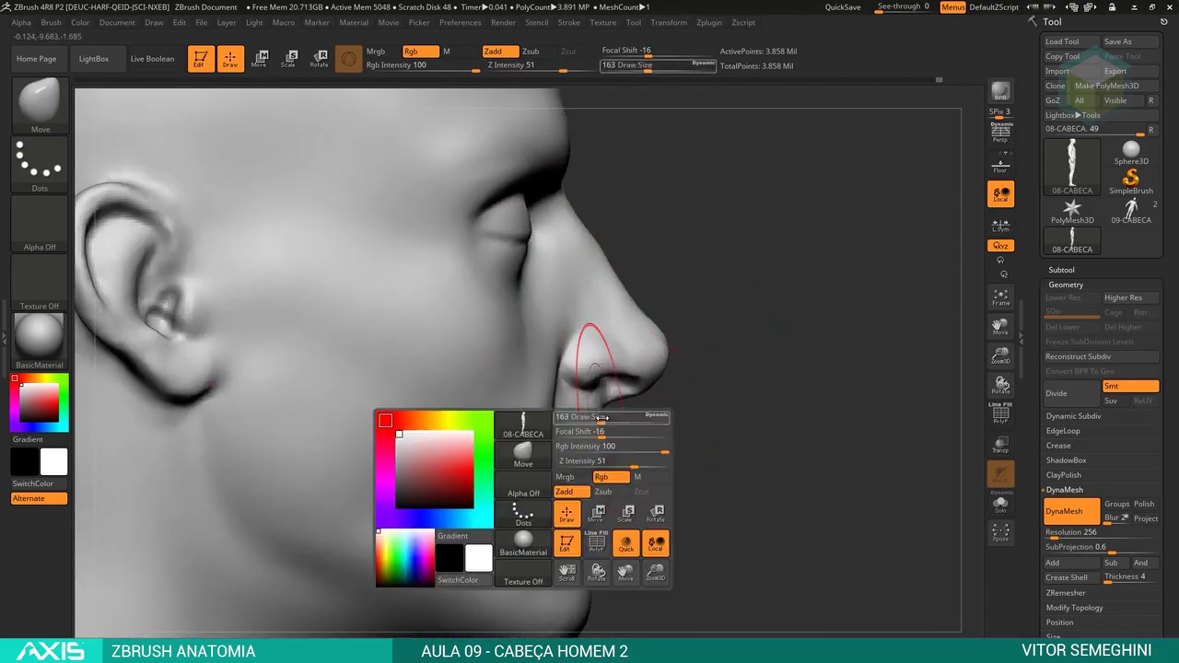
Reshape the jaw and nose with the Move brush at size 124, checking from front and side.
{"action": "mouse_move", "coordinate": [792, 387]}
{"action": "left_mouse_down"}
{"action": "mouse_move", "coordinate": [644, 378]}
{"action": "mouse_move", "coordinate": [656, 385]}
{"action": "left_mouse_up"}
{"action": "right_click", "coordinate": [642, 368]}
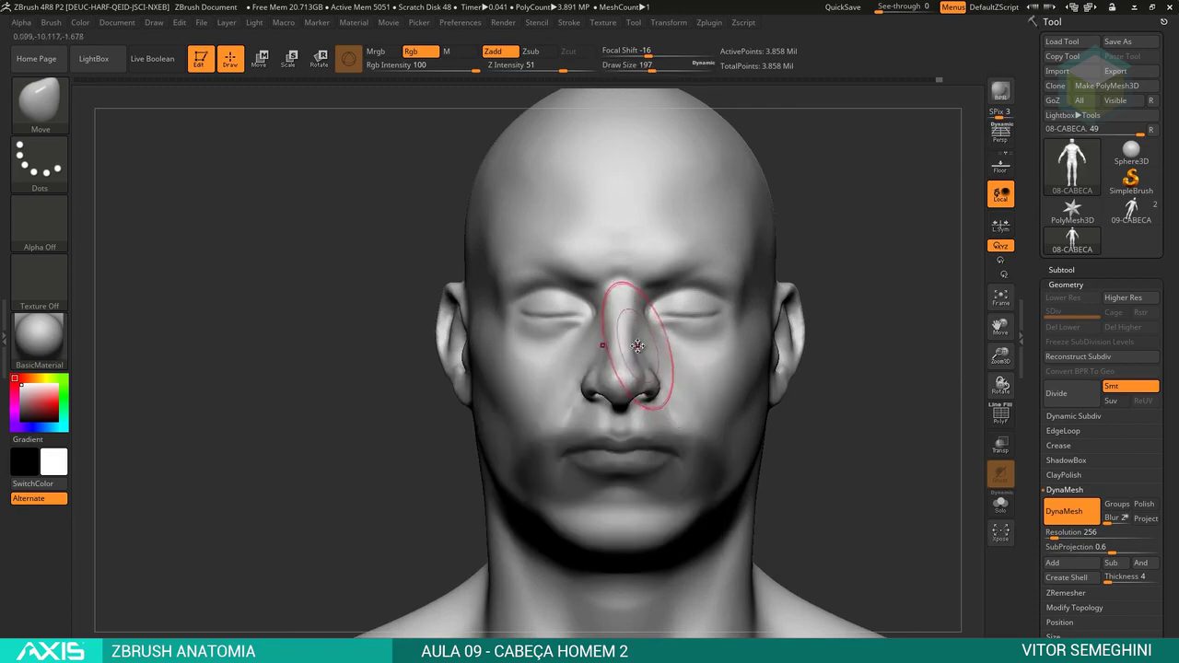
{"action": "mouse_move", "coordinate": [816, 447]}
{"action": "left_mouse_down"}
{"action": "mouse_move", "coordinate": [800, 403]}
{"action": "mouse_move", "coordinate": [644, 368]}
{"action": "mouse_move", "coordinate": [805, 411]}
{"action": "mouse_move", "coordinate": [655, 360]}
{"action": "mouse_move", "coordinate": [745, 412]}
{"action": "mouse_move", "coordinate": [613, 426]}
{"action": "left_mouse_up"}
{"action": "right_click", "coordinate": [644, 369]}
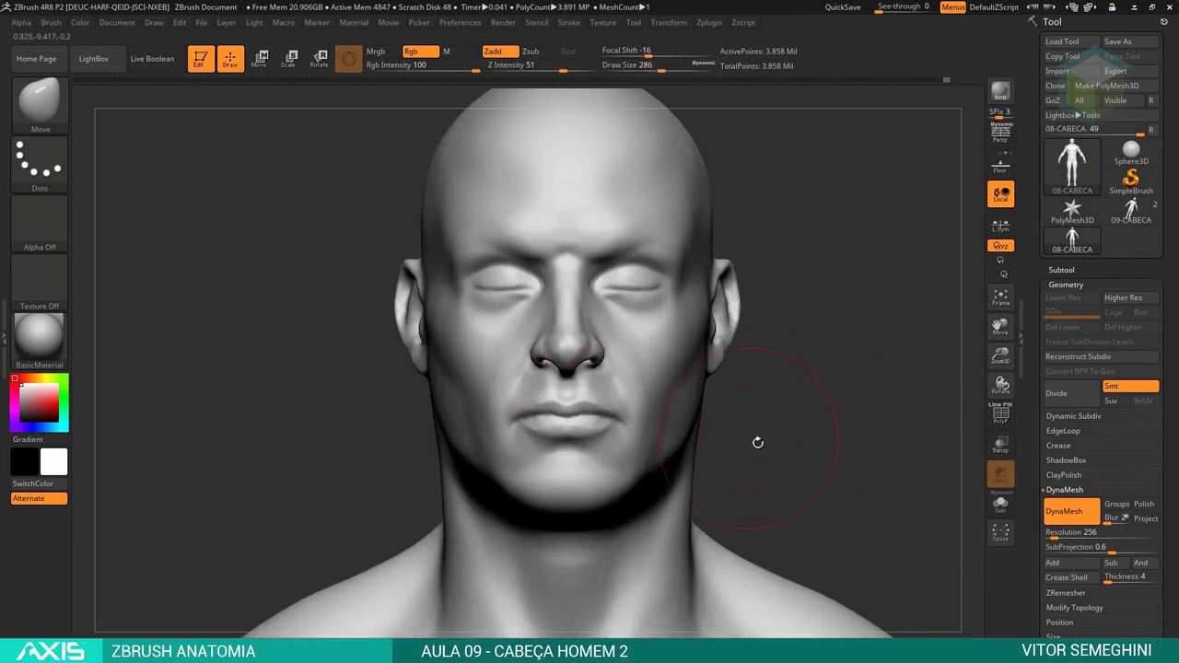
{"action": "mouse_move", "coordinate": [758, 442]}
{"action": "left_mouse_down"}
{"action": "mouse_move", "coordinate": [786, 429]}
{"action": "mouse_move", "coordinate": [782, 448]}
{"action": "left_mouse_up"}
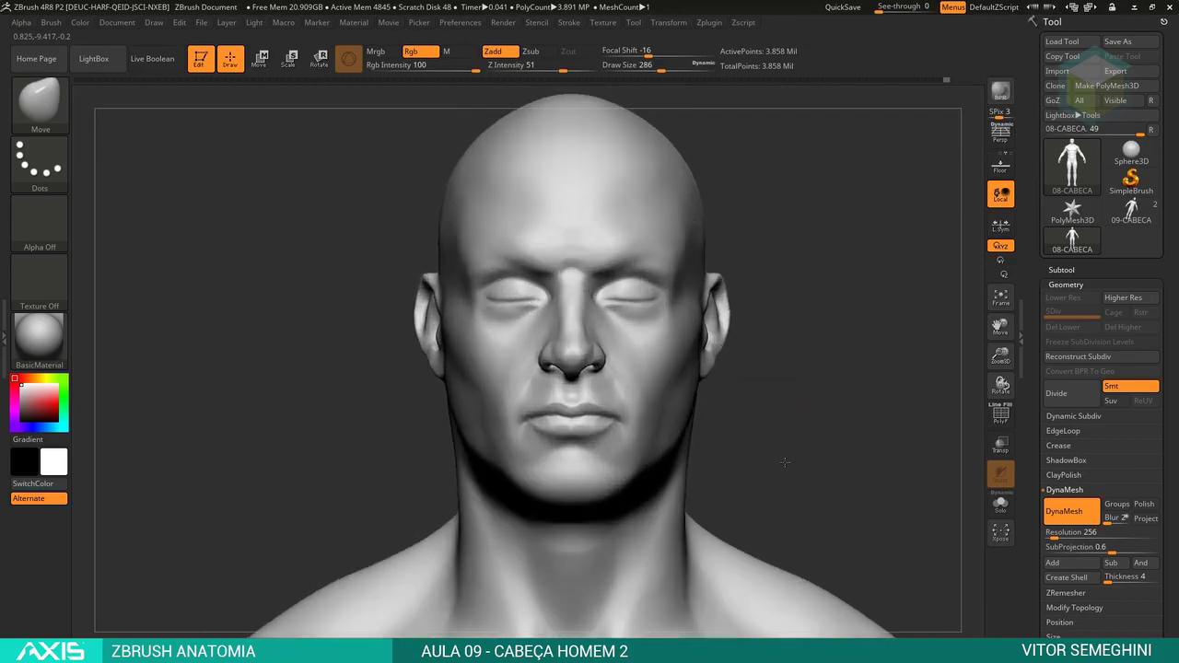